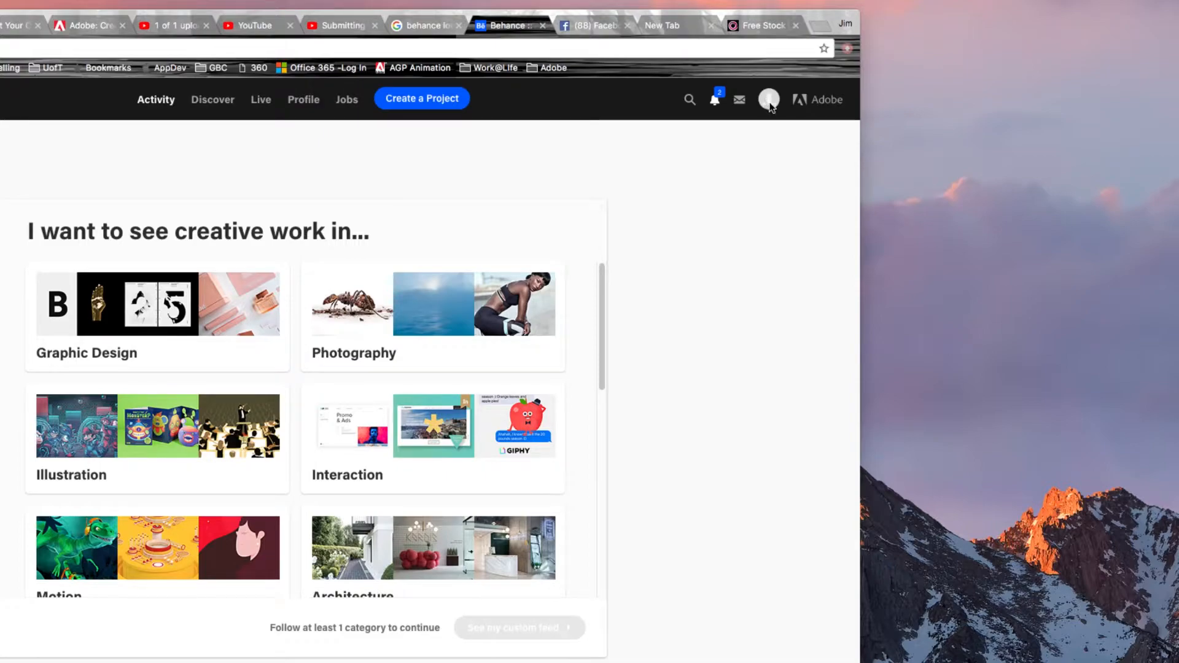
- Go to the account's own Behance profile and start editing its basic information
{"action": "left_click", "coordinate": [771, 103]}
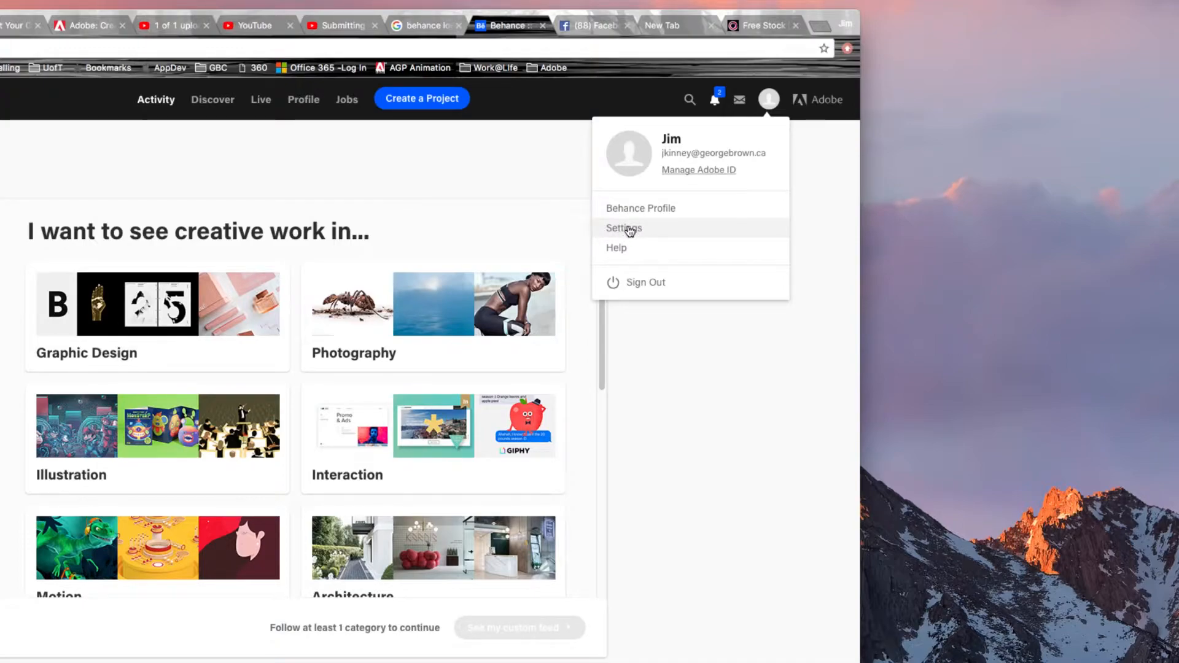
{"action": "left_click", "coordinate": [633, 211]}
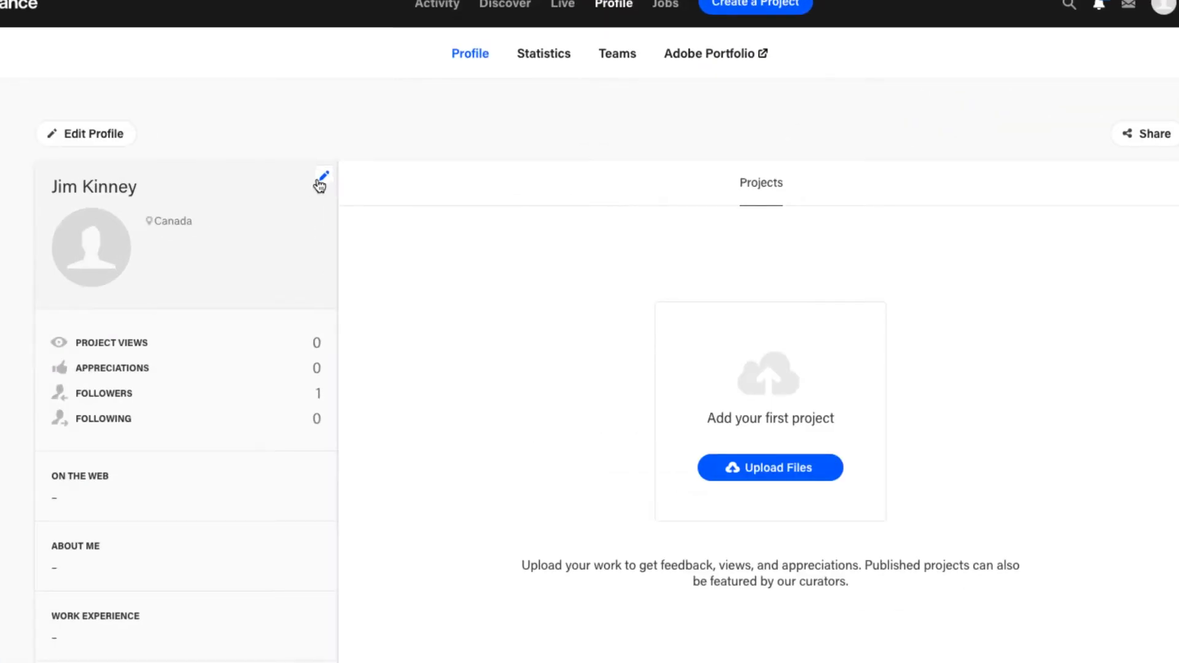
{"action": "left_click", "coordinate": [320, 181]}
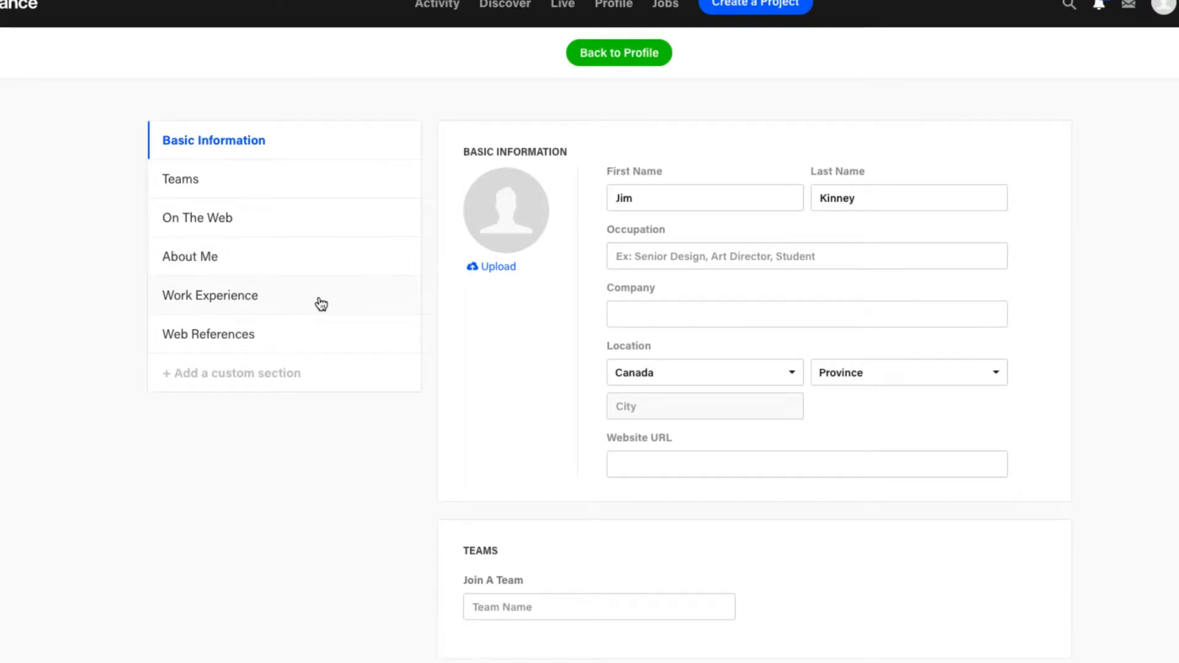
- Fill in the occupation as "Design Professor" and the company as "George Brown College"
{"action": "left_click", "coordinate": [638, 255]}
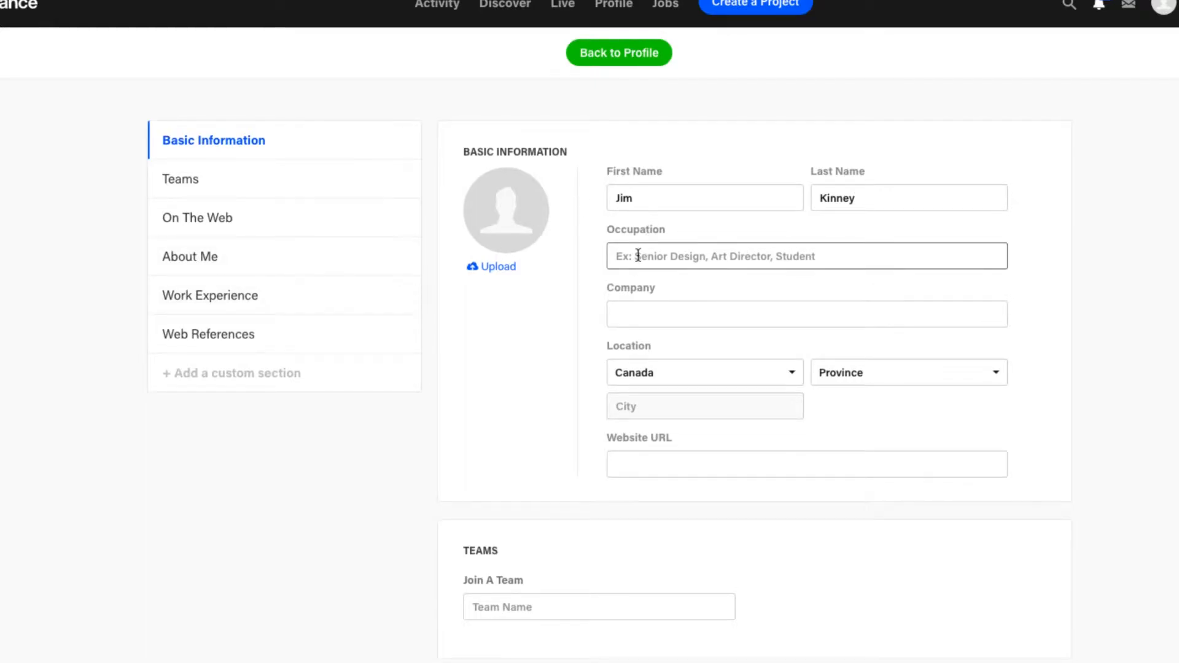
{"action": "type", "text": "D"}
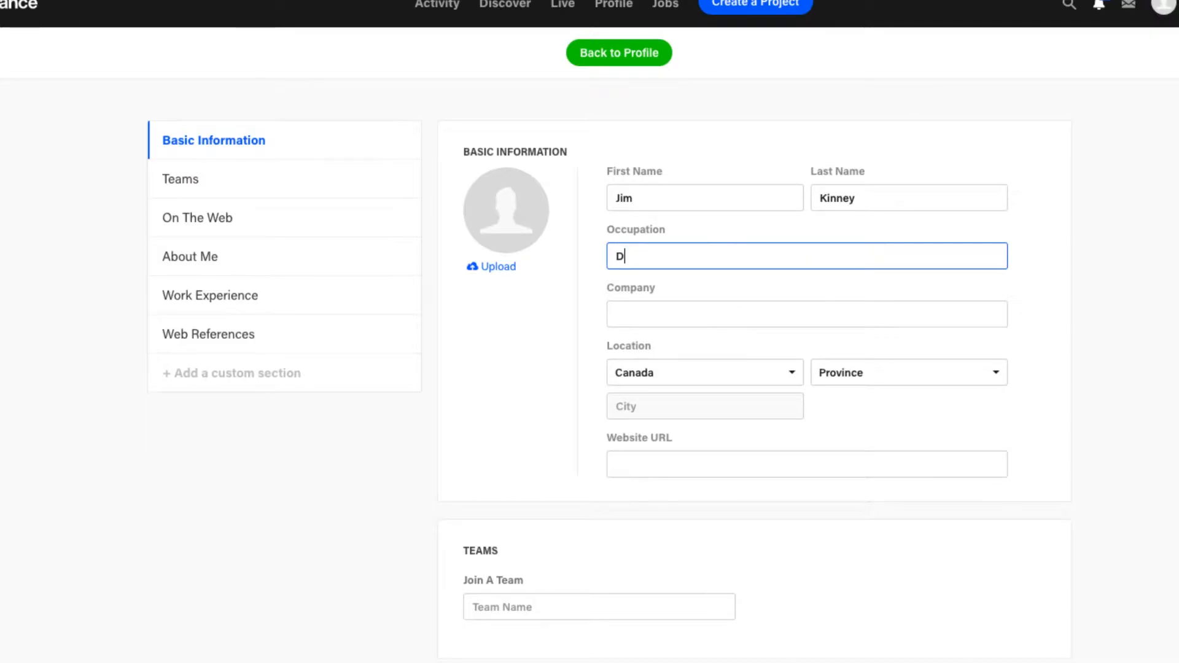
{"action": "type", "text": "esign Pro"}
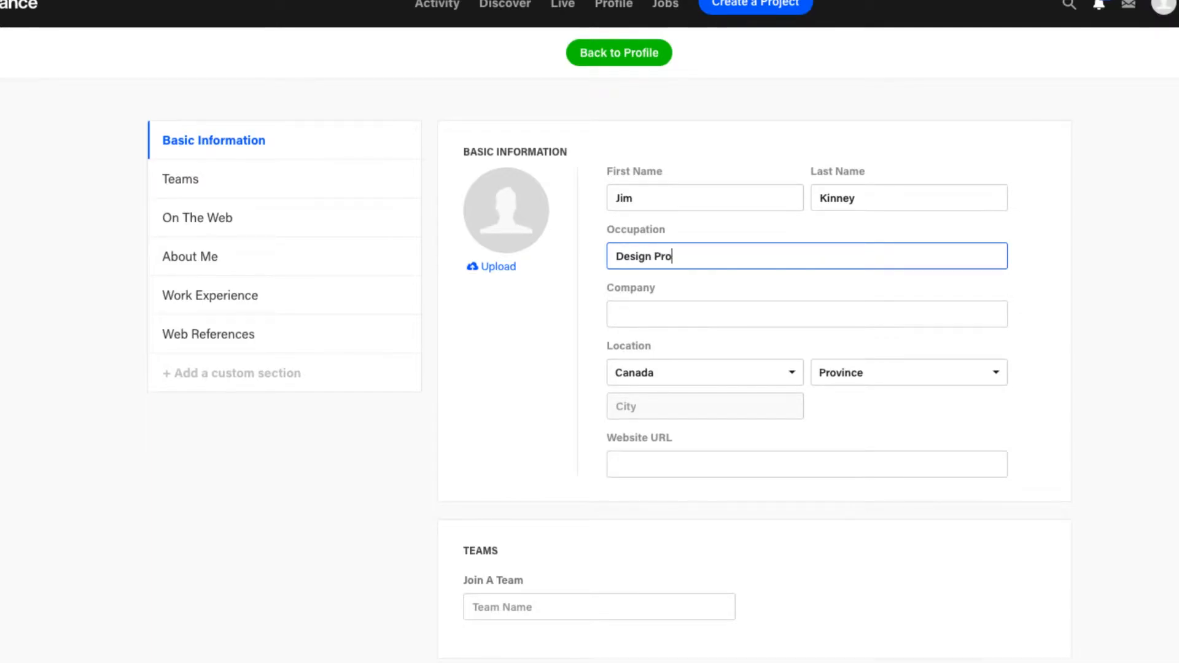
{"action": "type", "text": "fessor"}
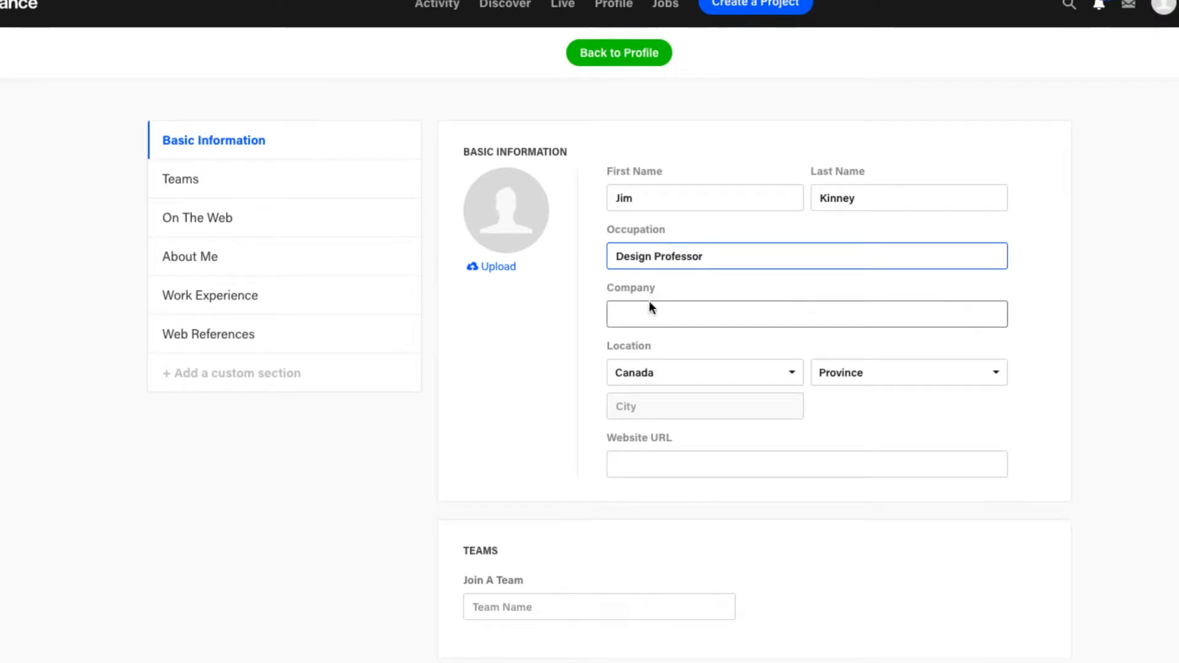
{"action": "left_click", "coordinate": [649, 318]}
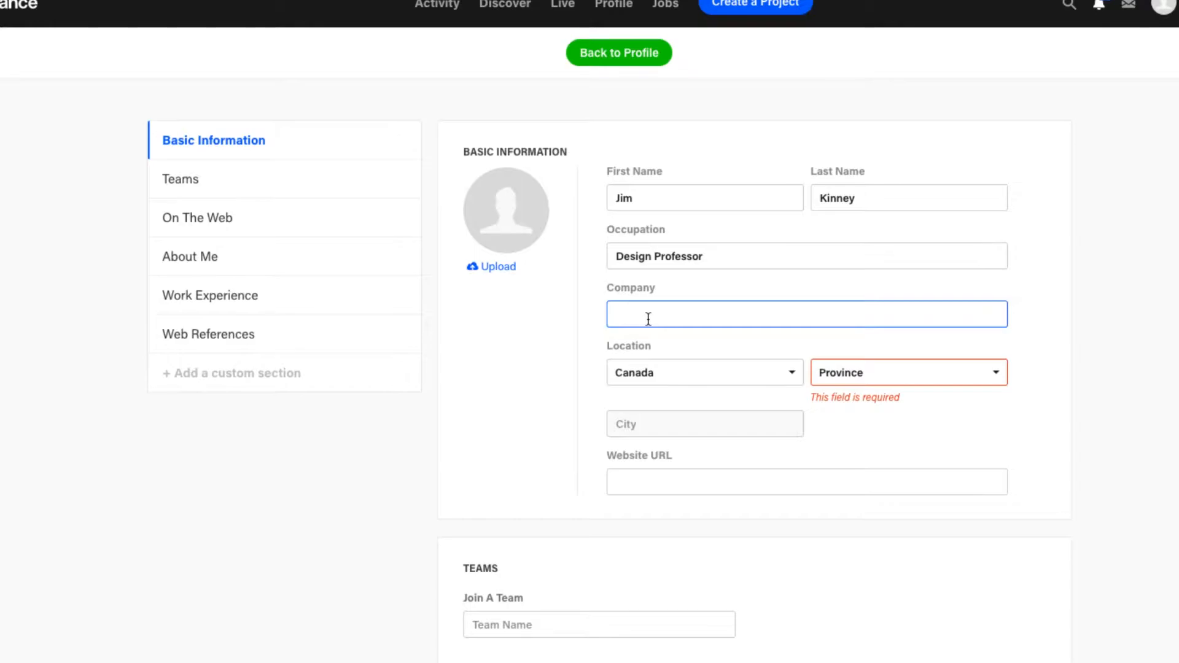
{"action": "type", "text": "George Brown College"}
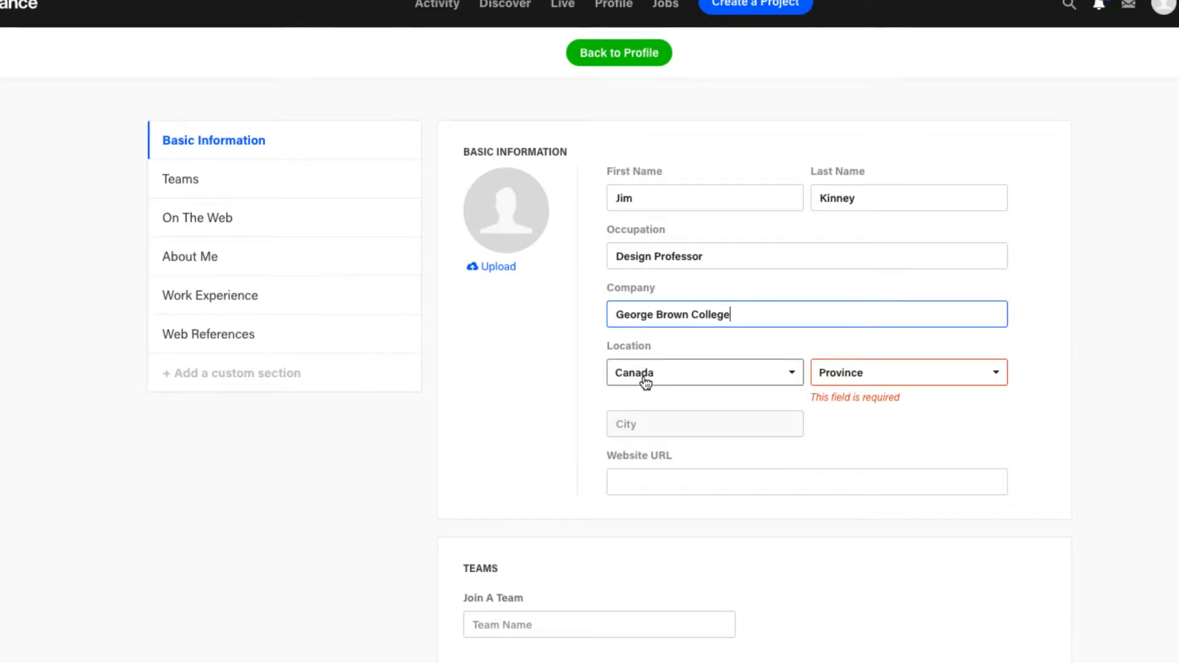
- Set the profile's location to the province of Ontario and the city of Toronto
{"action": "left_click", "coordinate": [890, 379]}
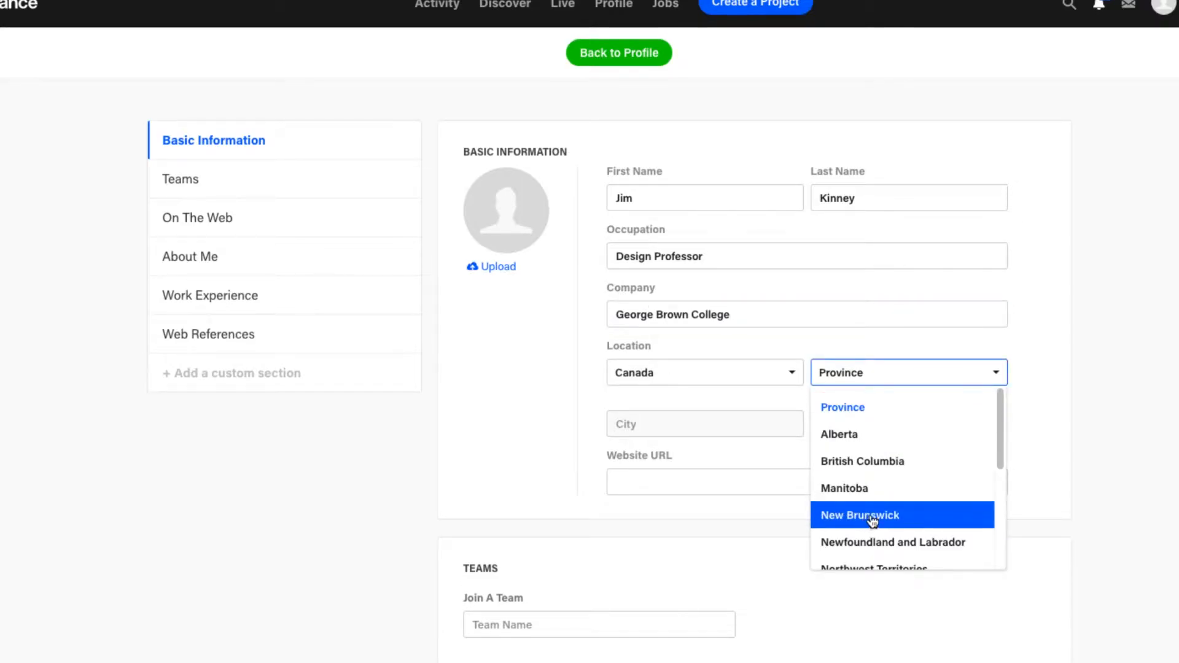
{"action": "scroll", "coordinate": [872, 521], "scroll_direction": "down", "scroll_amount": 3}
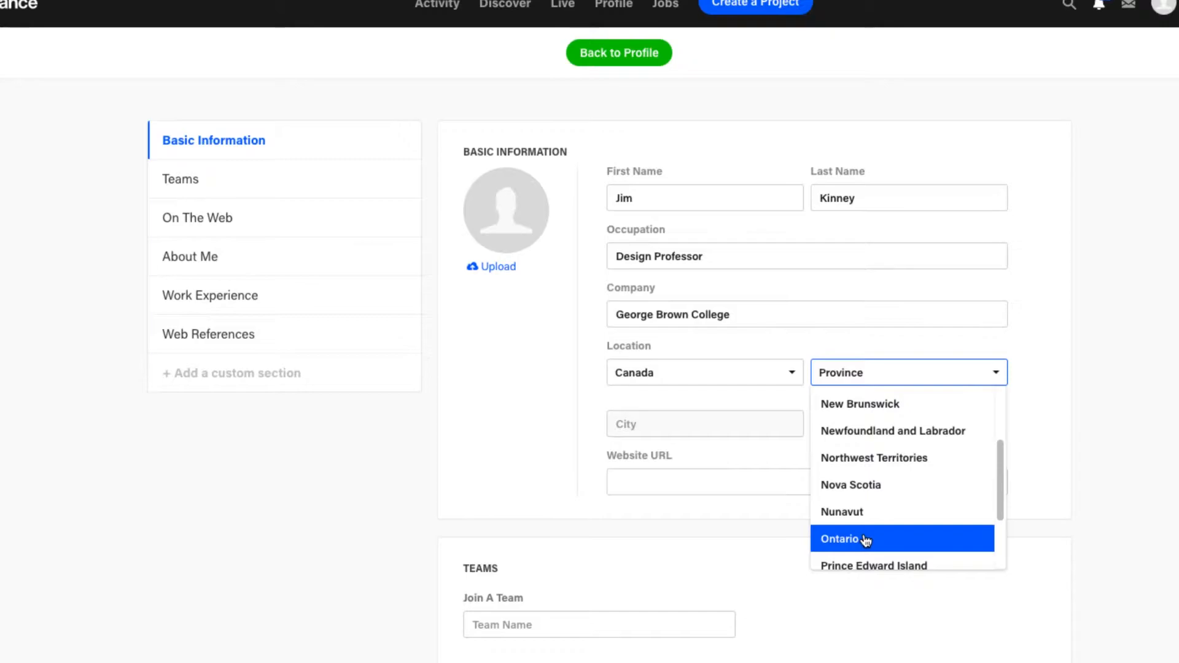
{"action": "left_click", "coordinate": [860, 539]}
{"action": "left_click", "coordinate": [666, 407]}
{"action": "type", "text": "Toronto"}
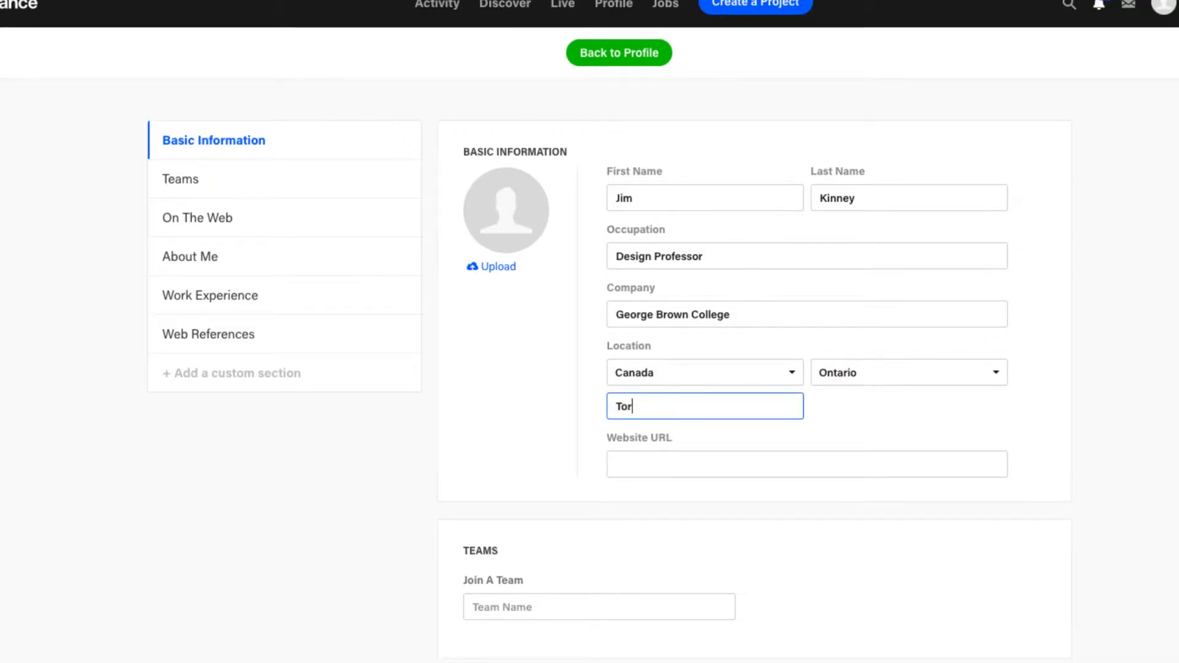
{"action": "left_click", "coordinate": [874, 439]}
- Load harvest.georgebrown.ca in the browser tab with the Behance logo image search and log in to the server
{"action": "left_click", "coordinate": [651, 469]}
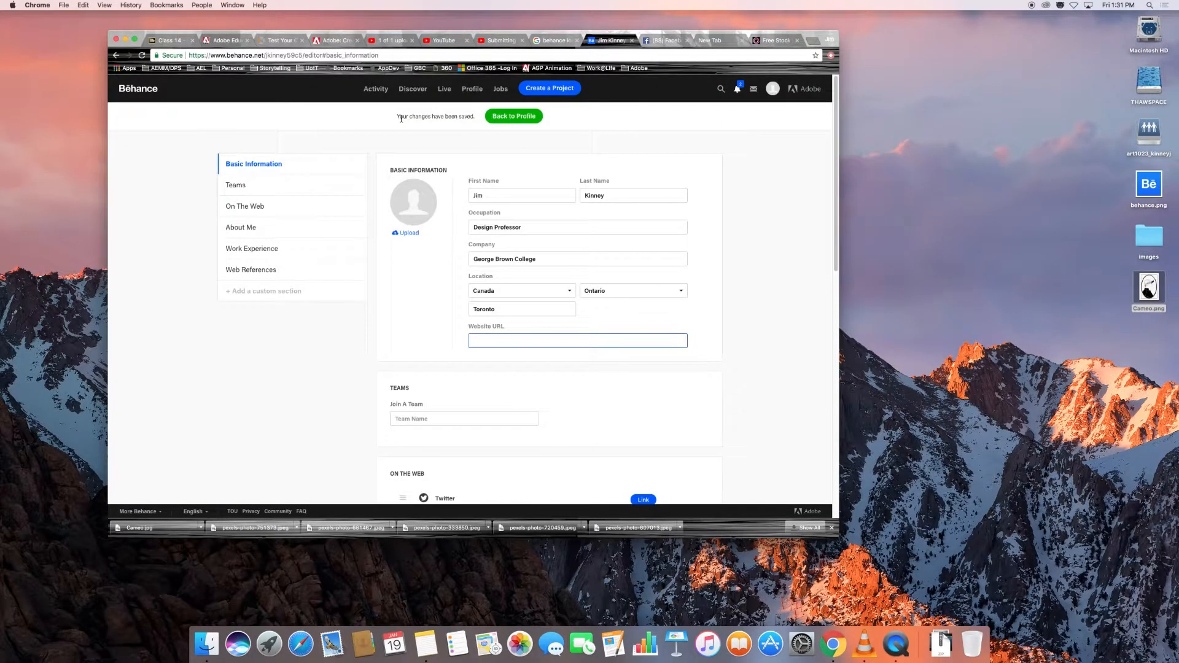
{"action": "left_click", "coordinate": [541, 41]}
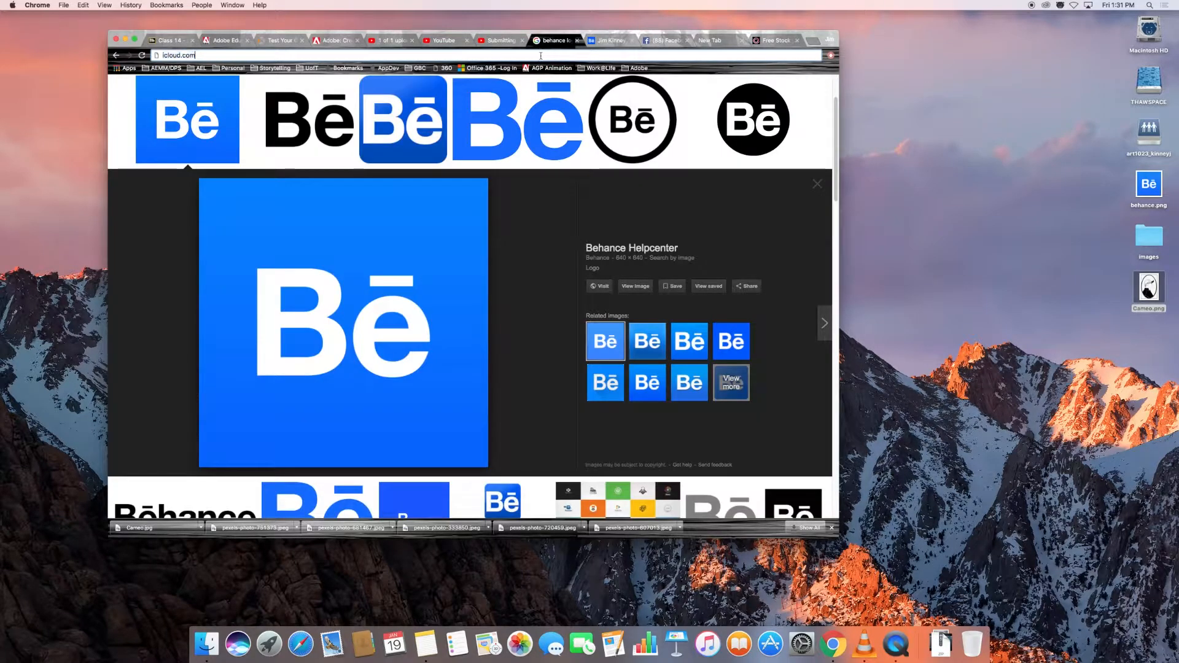
{"action": "left_click", "coordinate": [541, 56]}
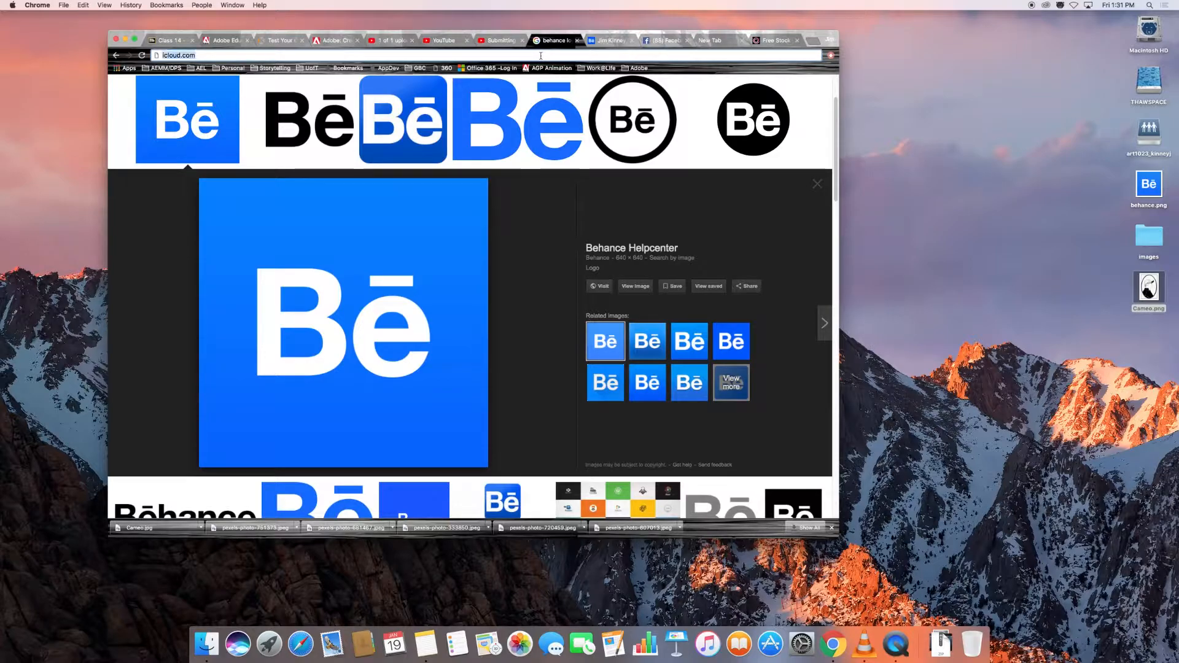
{"action": "type", "text": "harvest.georgebrown.ca"}
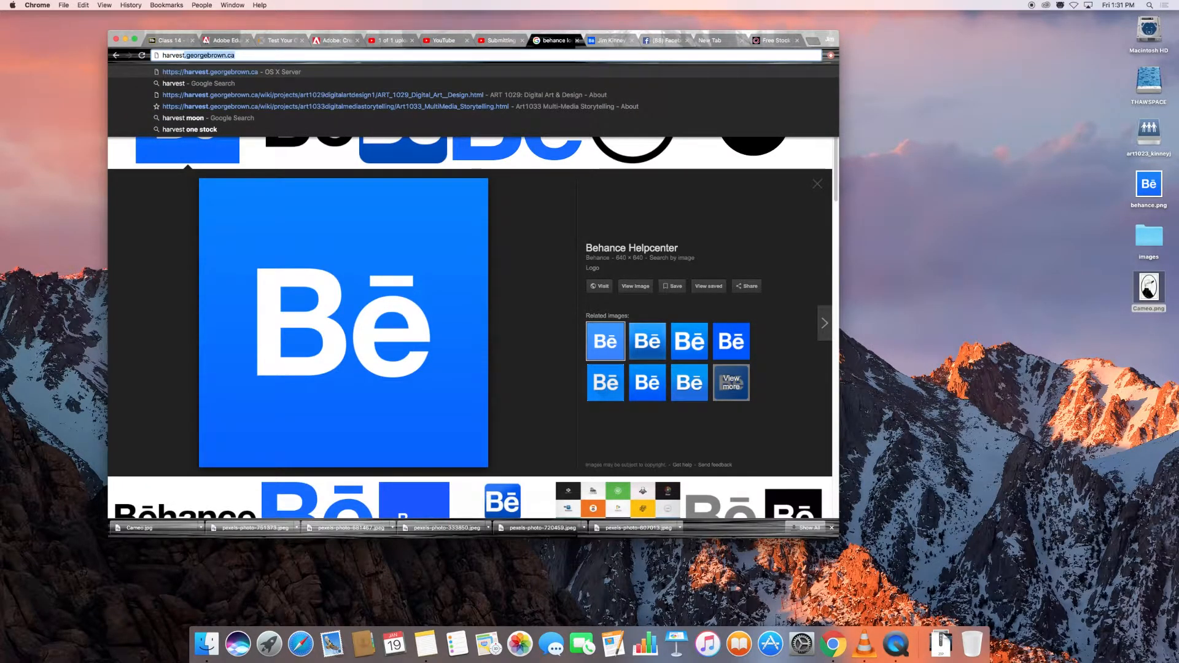
{"action": "key", "text": "Return"}
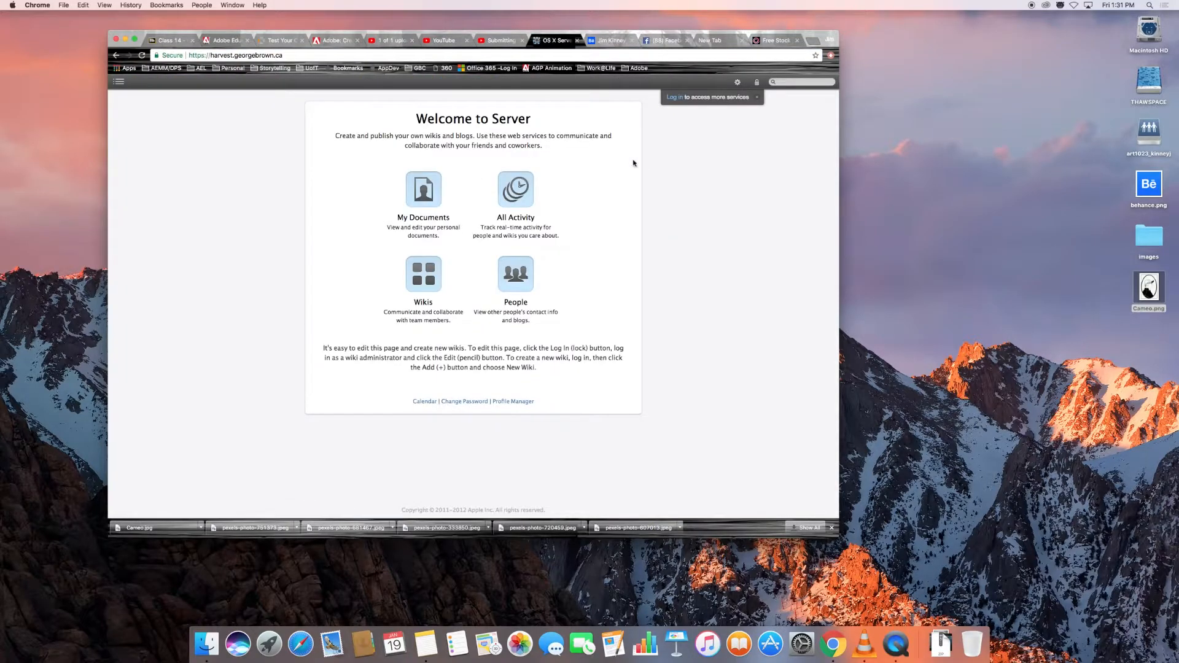
{"action": "left_click", "coordinate": [676, 98]}
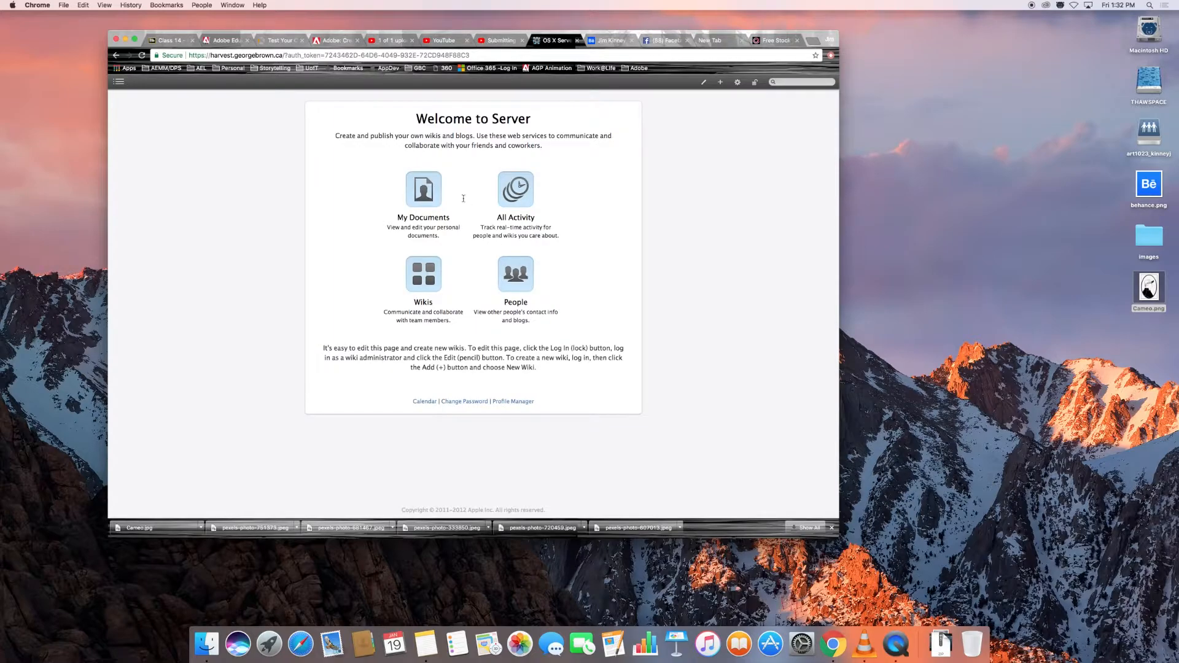
- Copy the address of the personal blog page on the server and paste it as the Behance profile's website URL
{"action": "left_click", "coordinate": [119, 81]}
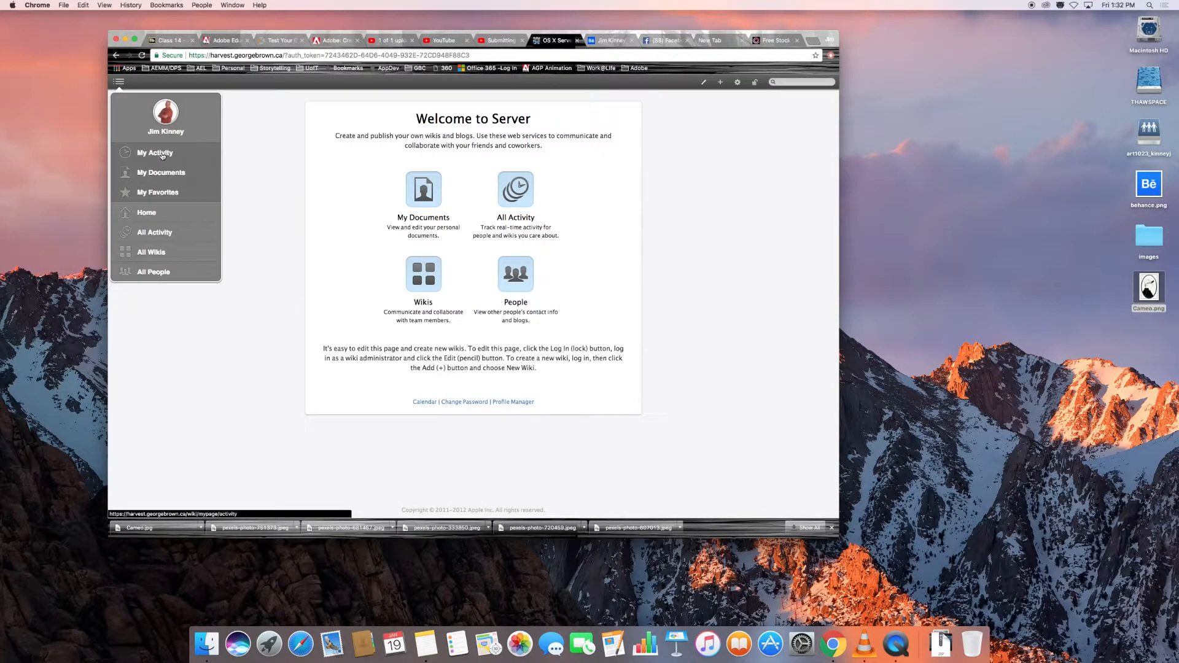
{"action": "left_click", "coordinate": [165, 188]}
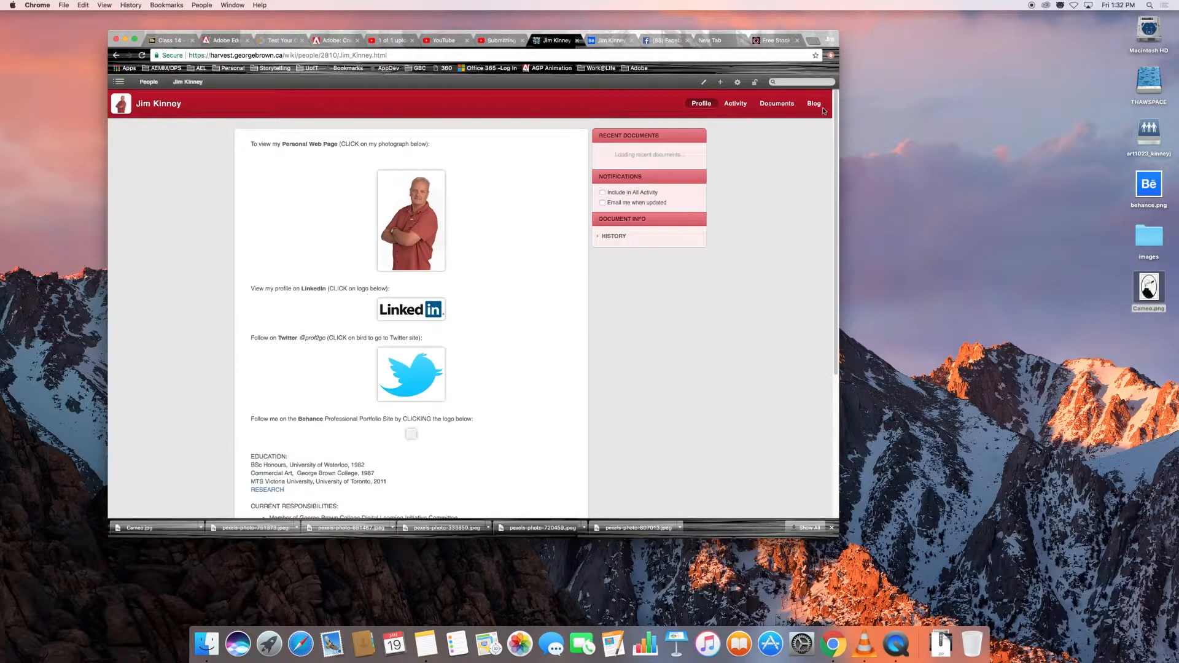
{"action": "left_click", "coordinate": [815, 108]}
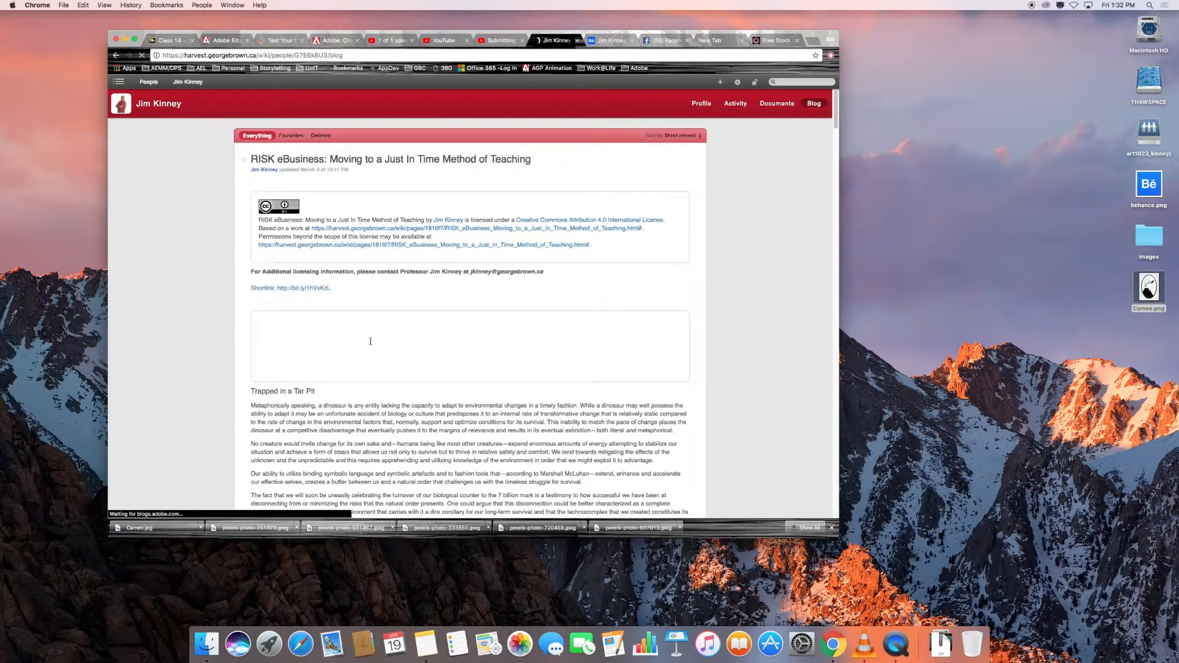
{"action": "left_click", "coordinate": [351, 56]}
{"action": "key", "text": "super+c"}
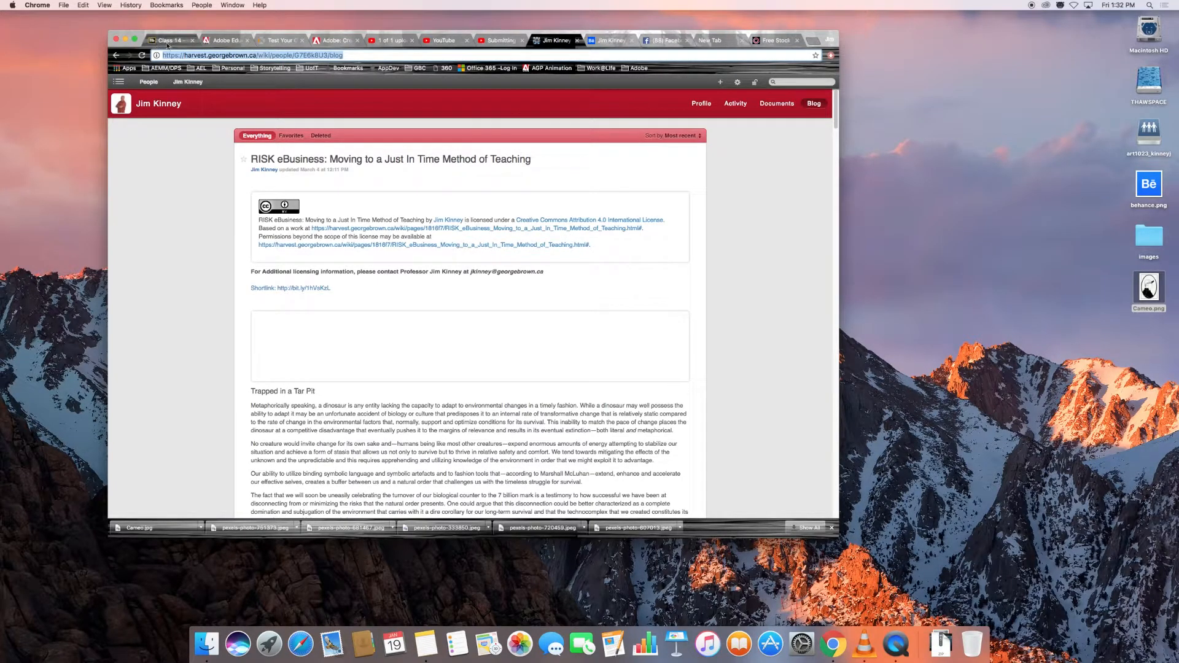
{"action": "left_click", "coordinate": [605, 39]}
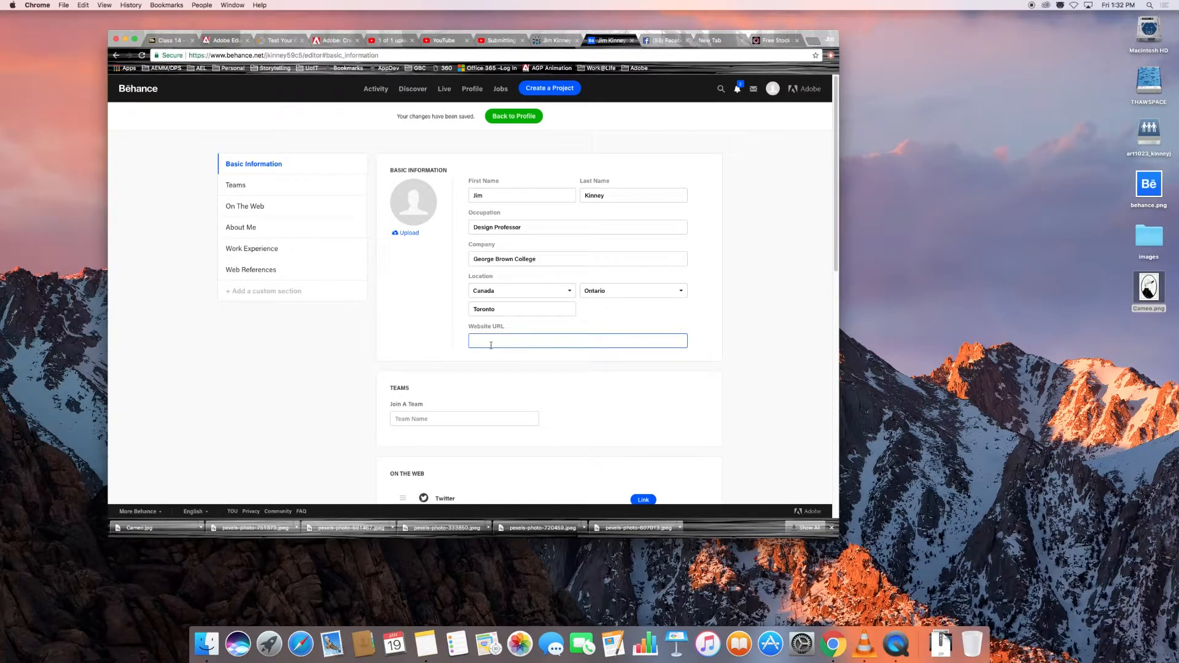
{"action": "key", "text": "super+v"}
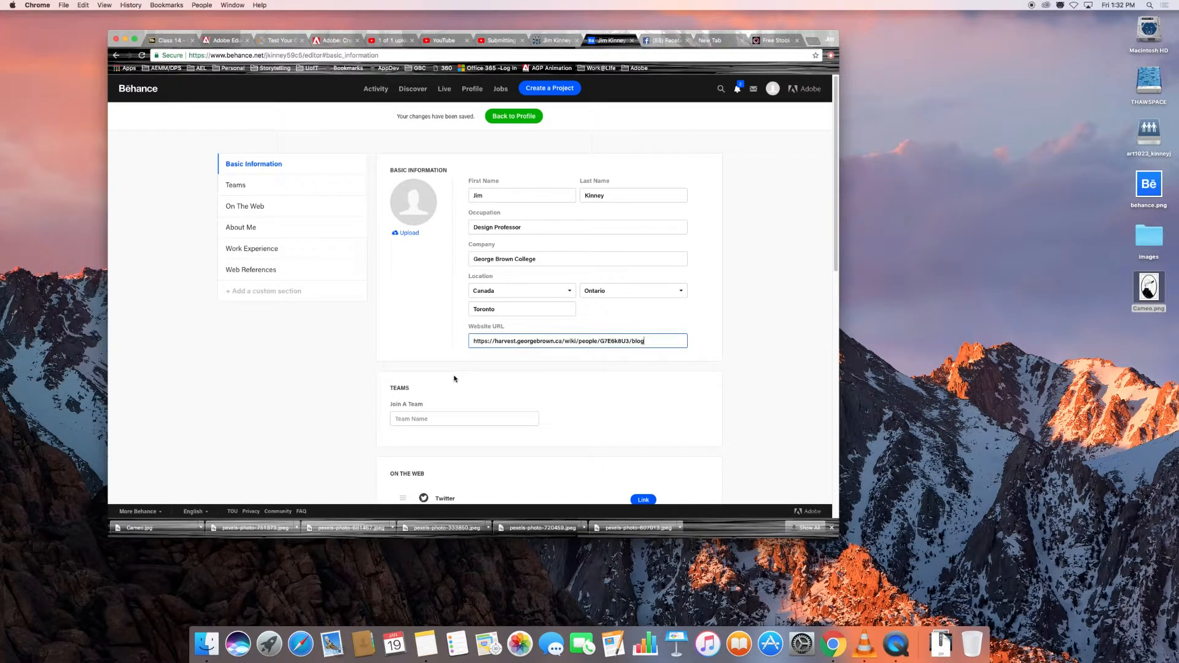
- Upload Cameo.png from the desktop as the profile picture, cropped around the head and cap, and save it
{"action": "left_click", "coordinate": [408, 235]}
{"action": "left_click", "coordinate": [403, 106]}
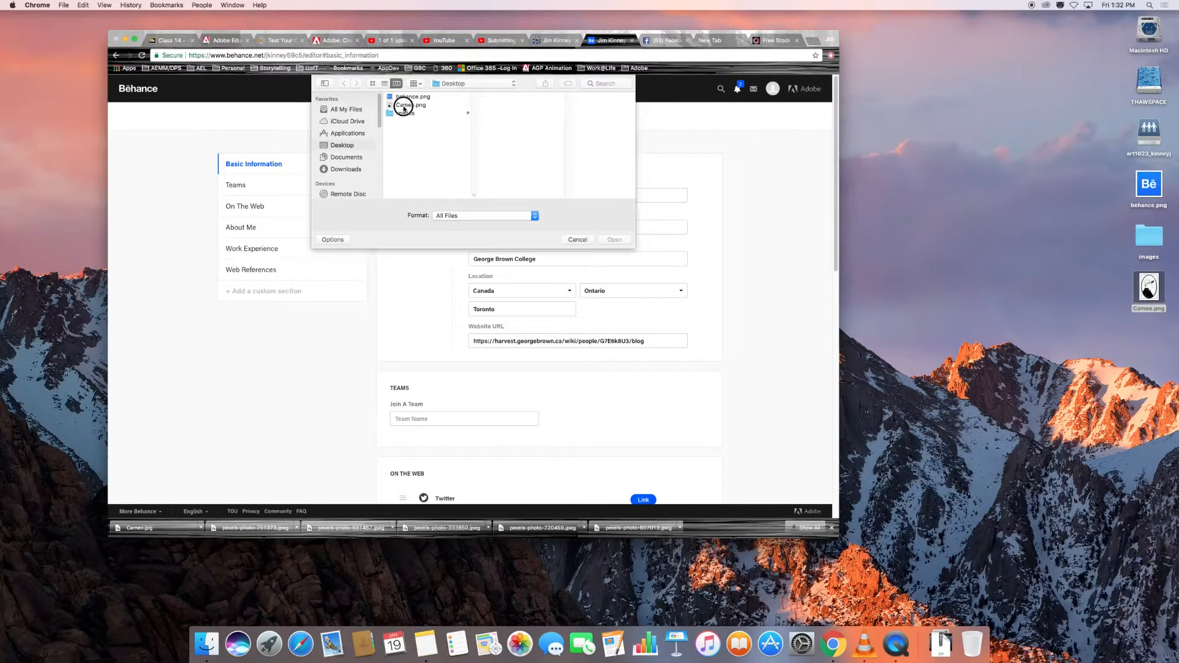
{"action": "left_click", "coordinate": [615, 239]}
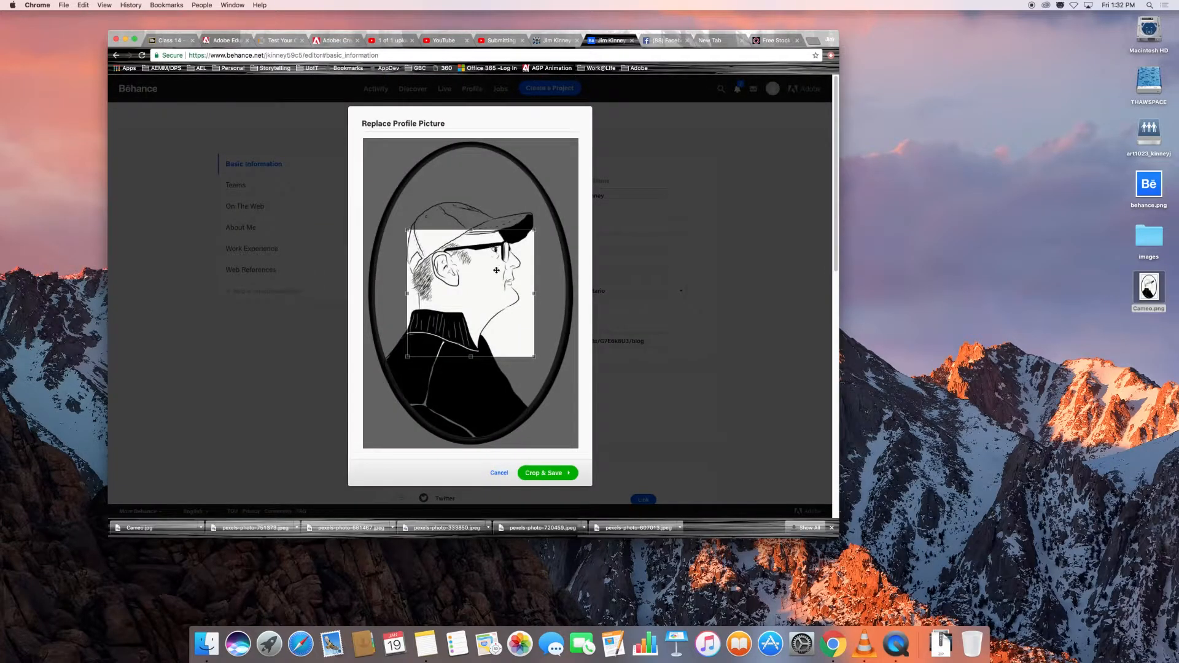
{"action": "left_click_drag", "start_coordinate": [535, 233], "coordinate": [535, 204]}
{"action": "left_click_drag", "start_coordinate": [500, 262], "coordinate": [485, 257]}
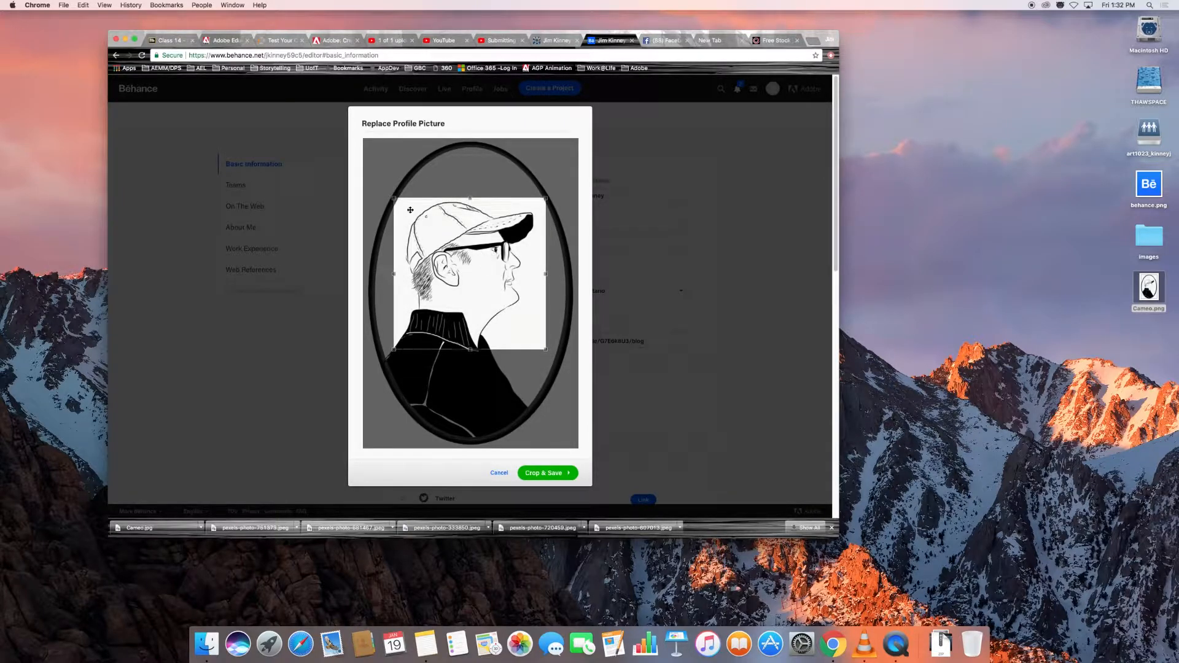
{"action": "left_click_drag", "start_coordinate": [393, 199], "coordinate": [396, 201]}
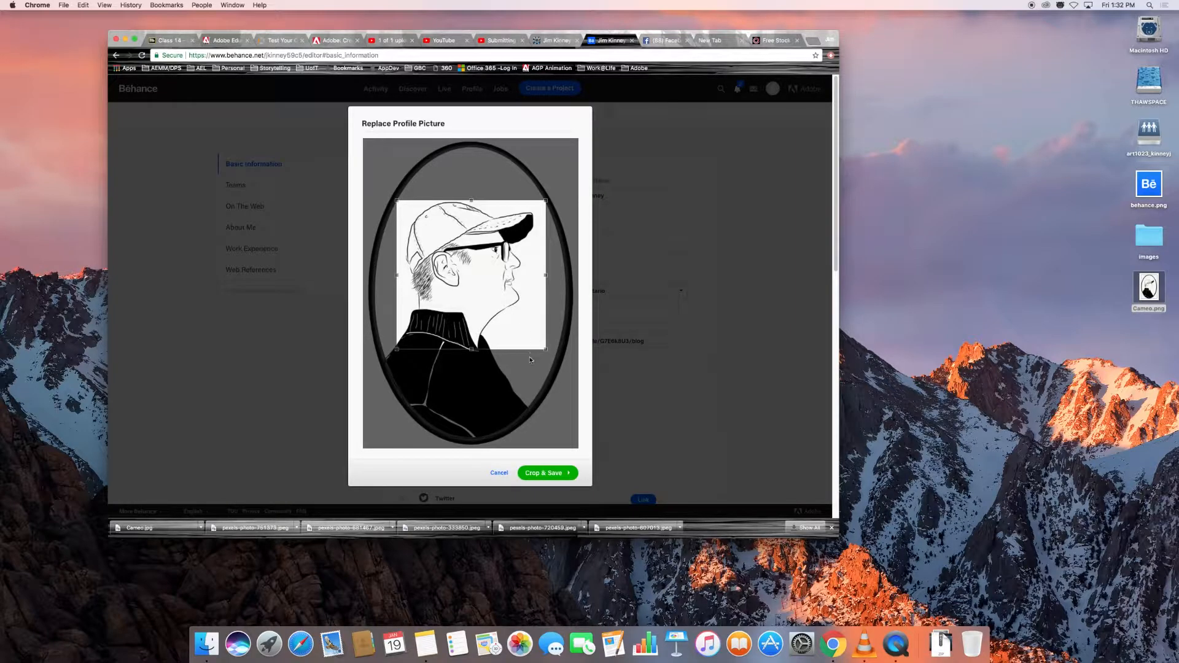
{"action": "left_click", "coordinate": [554, 477]}
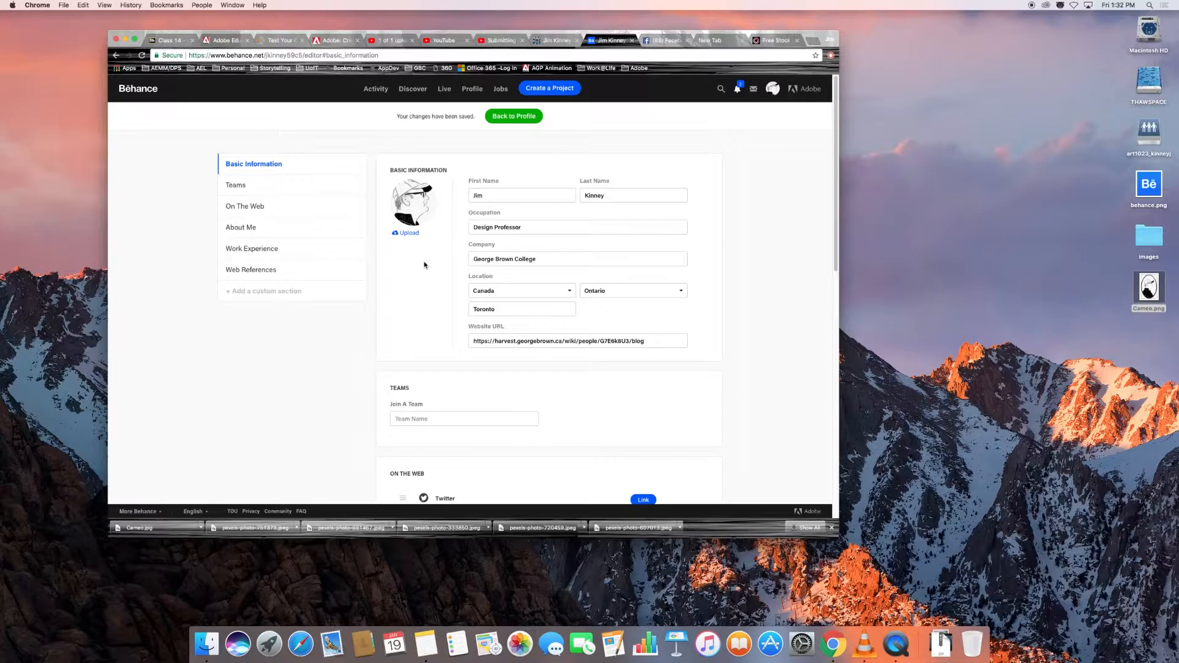
- Begin the About Me description with "I am a professor of design at a college in the city of Toronto. My primary focus is in exploring the intersection"
{"action": "left_click", "coordinate": [262, 189]}
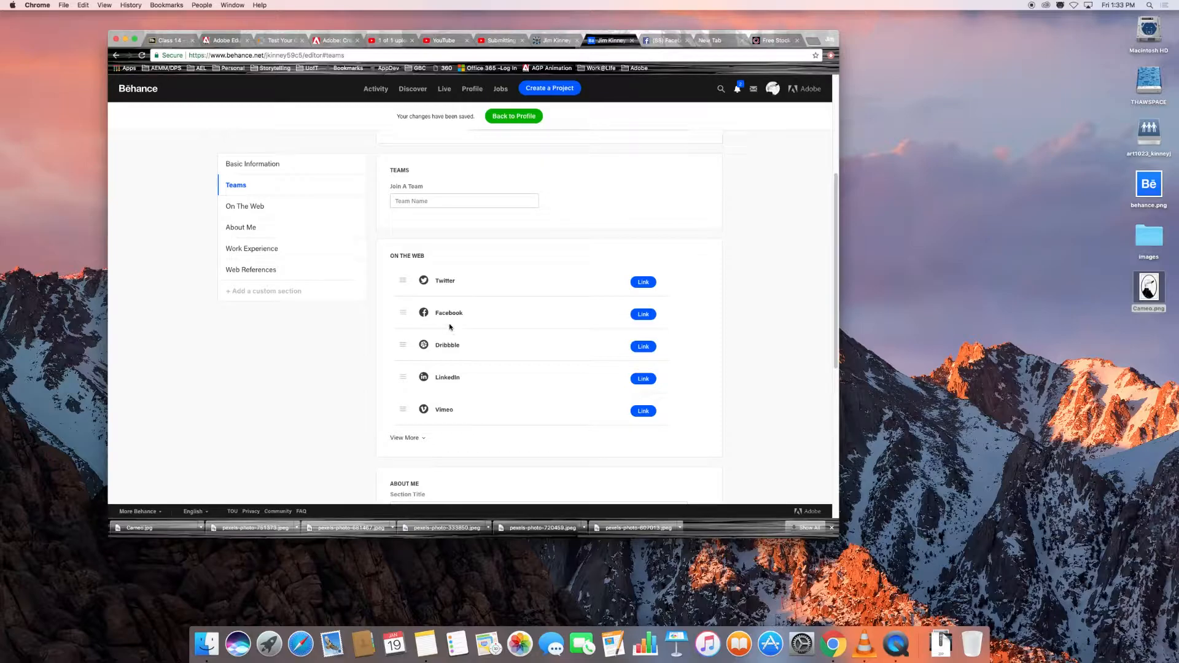
{"action": "left_click", "coordinate": [254, 211]}
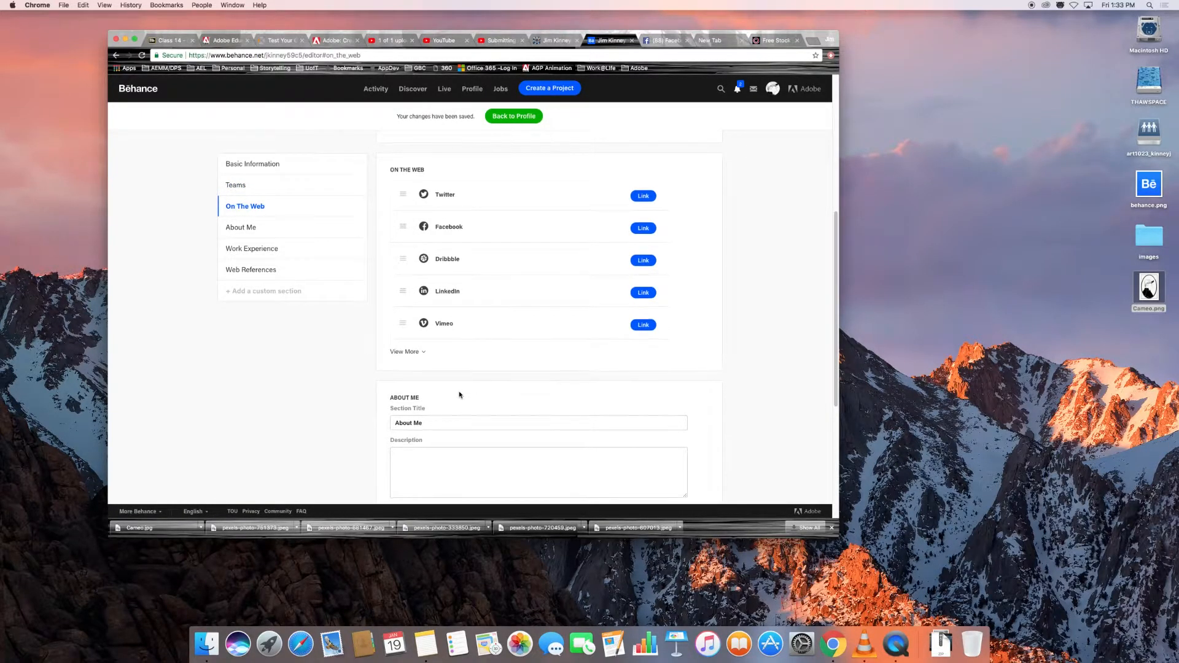
{"action": "scroll", "coordinate": [459, 395], "scroll_direction": "down", "scroll_amount": 1}
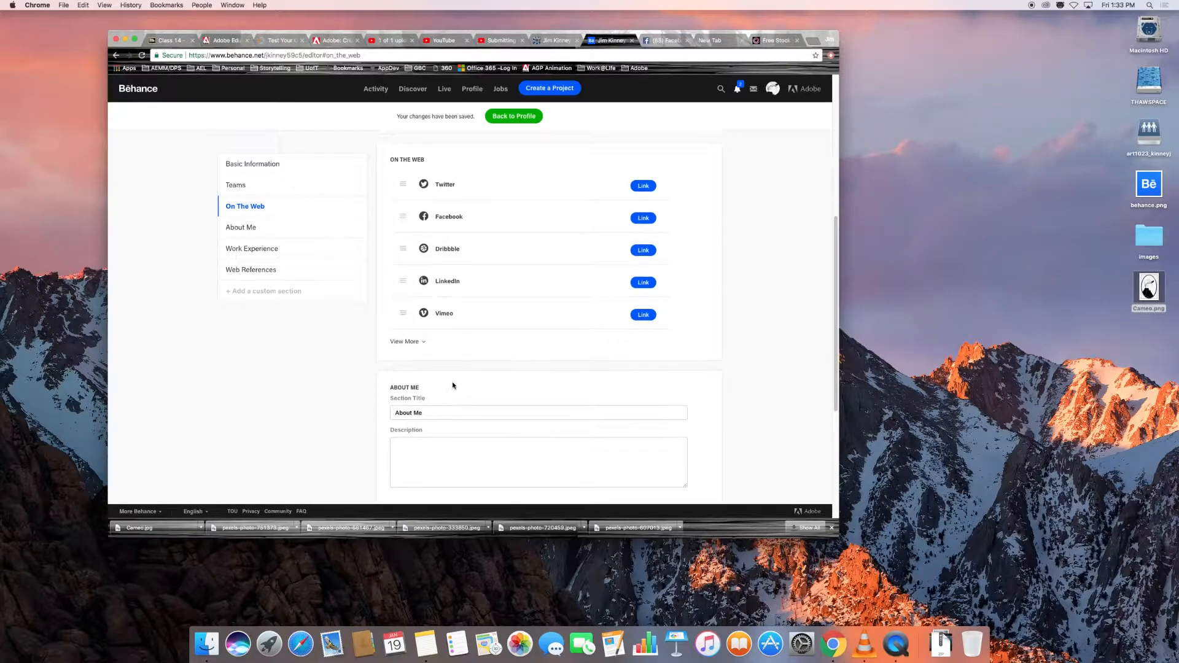
{"action": "scroll", "coordinate": [453, 386], "scroll_direction": "down", "scroll_amount": 3}
{"action": "left_click", "coordinate": [473, 387]}
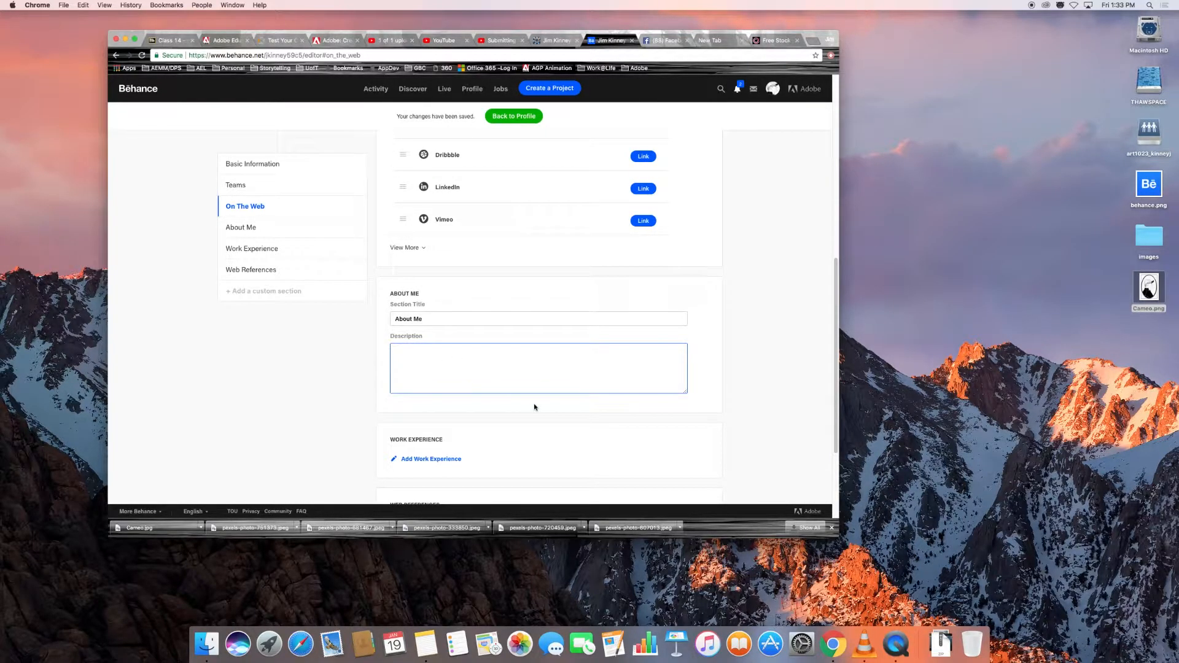
{"action": "type", "text": "I am a "}
{"action": "type", "text": "professor o"}
{"action": "type", "text": "f design"}
{"action": "type", "text": " in the "}
{"action": "type", "text": "at a "}
{"action": "type", "text": "co"}
{"action": "type", "text": "llege in the "}
{"action": "type", "text": "city fo"}
{"action": "type", "text": " Tor"}
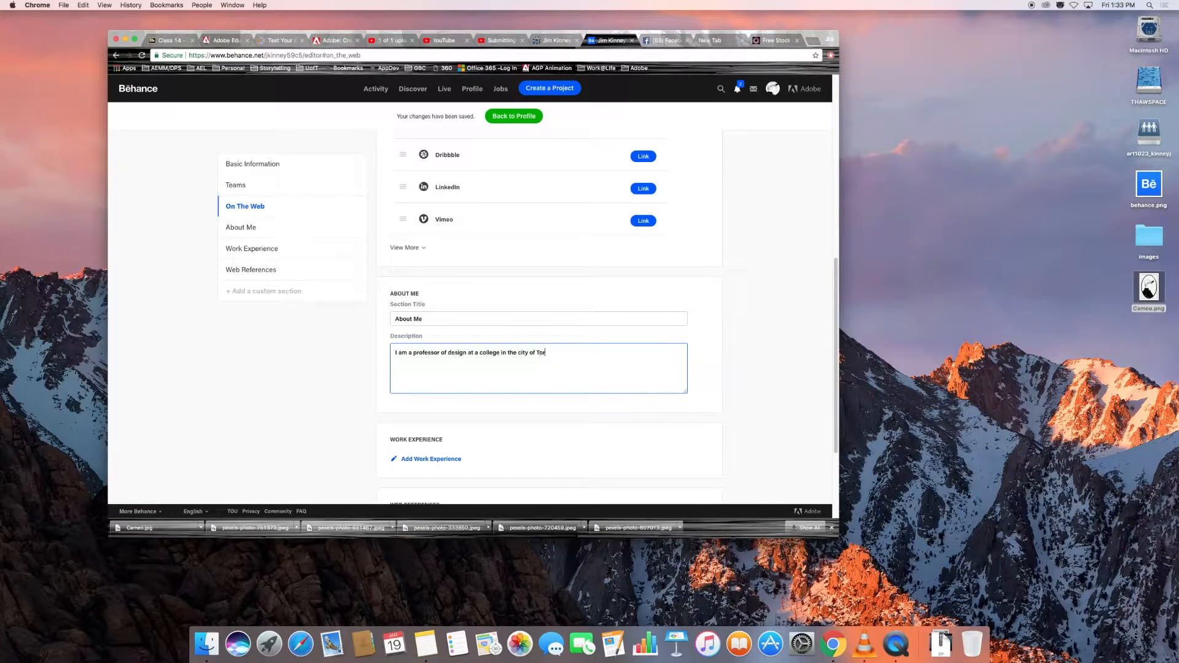
{"action": "type", "text": "onto. My primary focus is in exploring the intersection"}
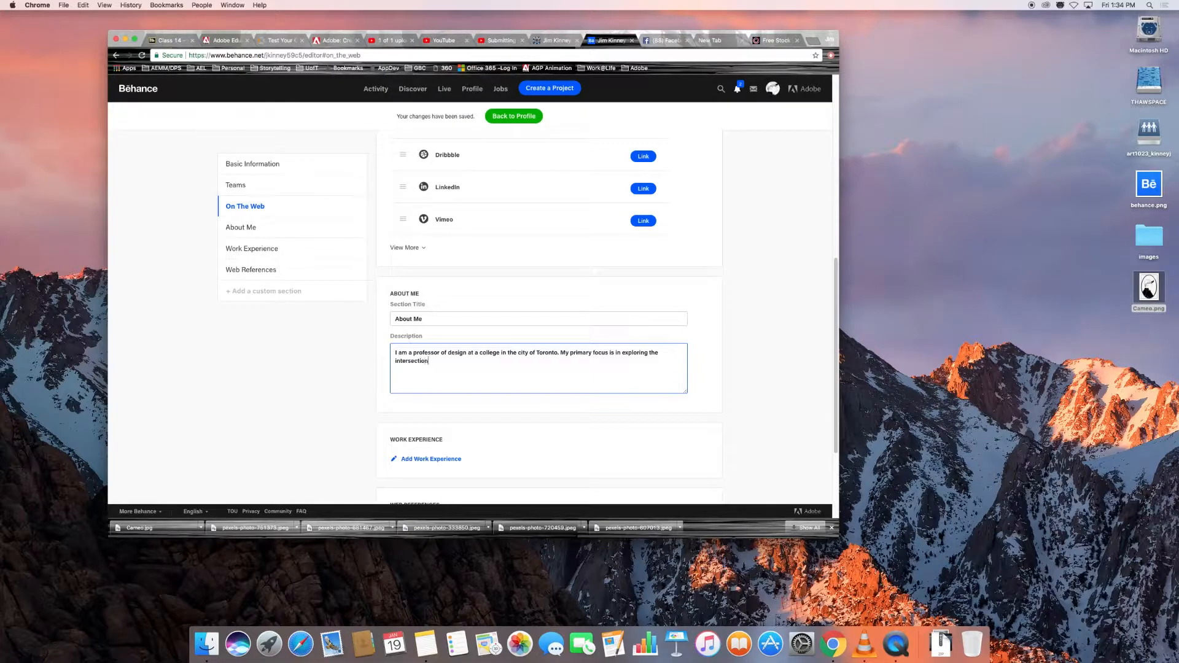
- Continue the description with "of design and emerging technology. I have conducted research into emergence and obsolescence"
{"action": "type", "text": " of design and emerging technology. I have conducted rew"}
{"action": "type", "text": "eardhh into emergence and obsolessc"}
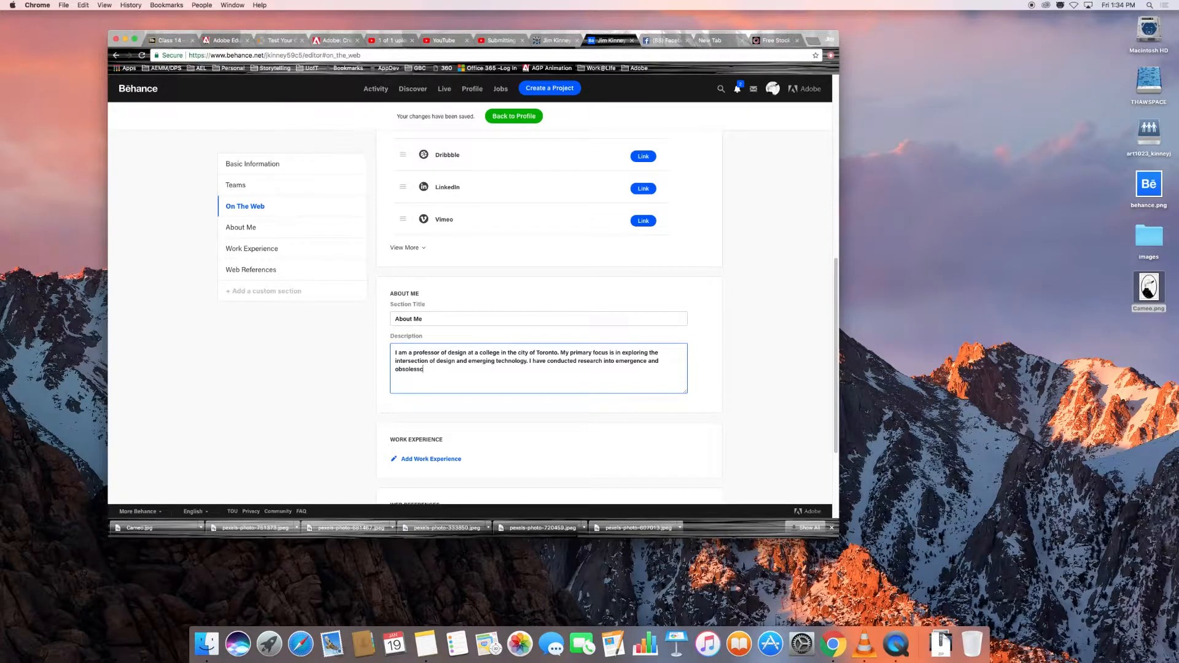
{"action": "key", "text": "BackSpace"}
{"action": "key", "text": "BackSpace"}
{"action": "type", "text": "cen"}
- Finish the About Me description with "at the McLuhan Institute for Culture and Media at the University of Toronto."
{"action": "type", "text": "ce at the M"}
{"action": "type", "text": "cLu"}
{"action": "type", "text": "han Inn"}
{"action": "type", "text": "tiute for Cultur"}
{"action": "type", "text": "e and Media "}
{"action": "type", "text": "an"}
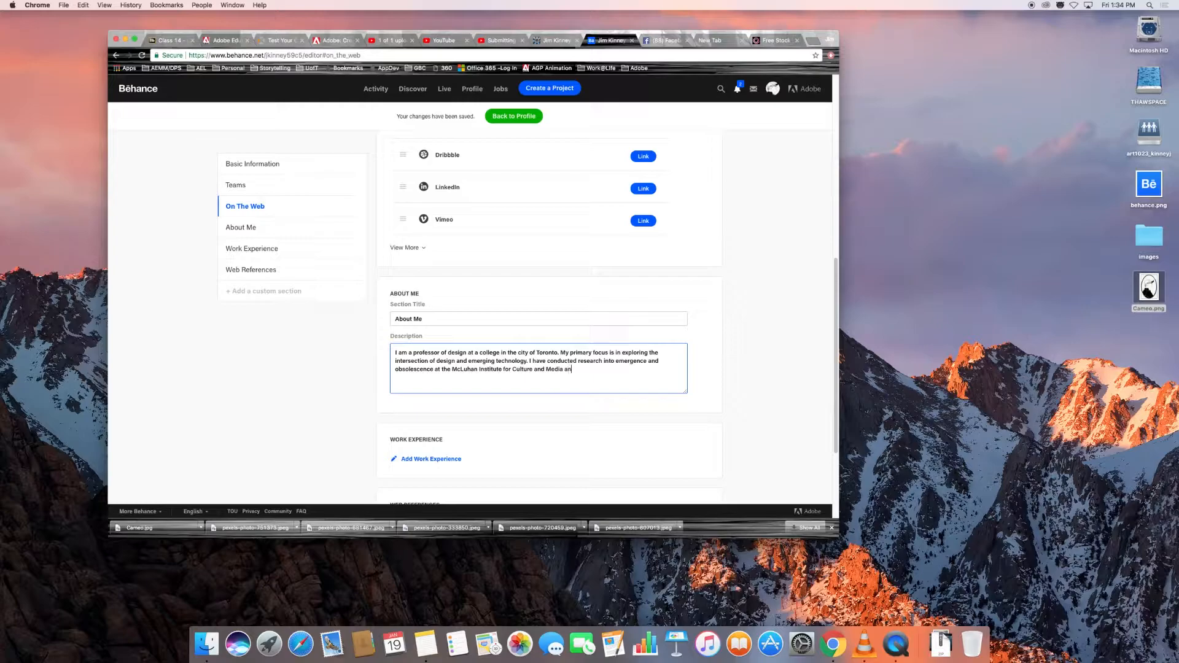
{"action": "type", "text": " the Univesity of Toronto."}
{"action": "left_click", "coordinate": [597, 369]}
{"action": "type", "text": "r"}
{"action": "left_click", "coordinate": [590, 393]}
- Go to the Web References section and start entering the link title of a new reference
{"action": "scroll", "coordinate": [592, 378], "scroll_direction": "down", "scroll_amount": 1}
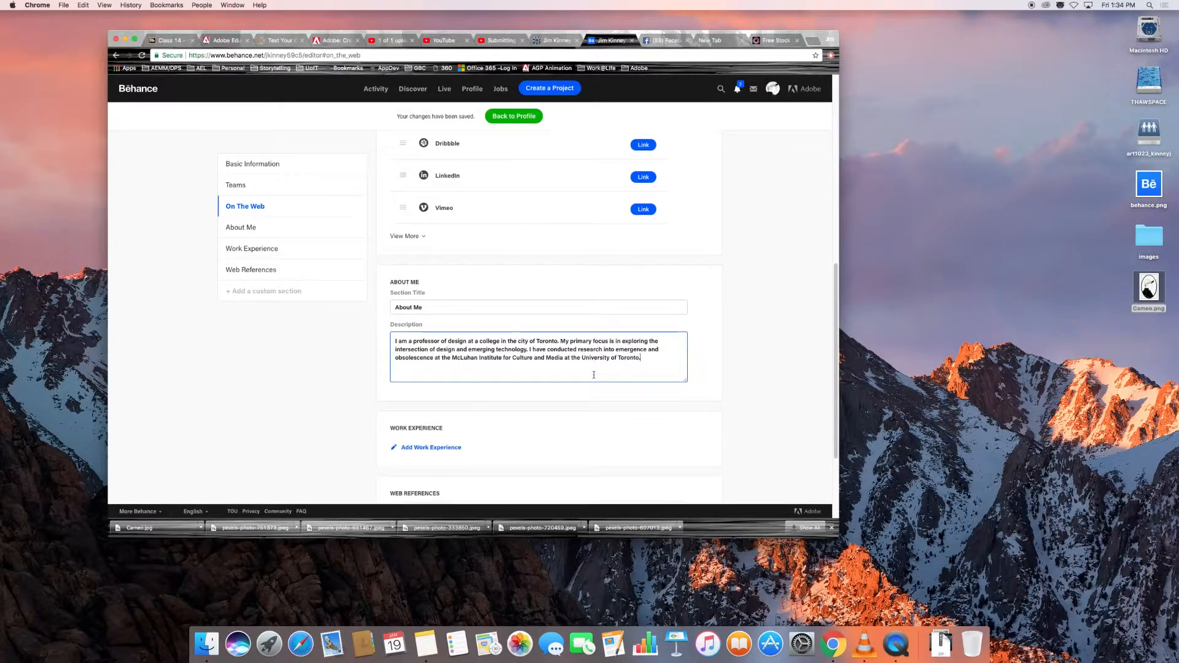
{"action": "scroll", "coordinate": [593, 375], "scroll_direction": "down", "scroll_amount": 5}
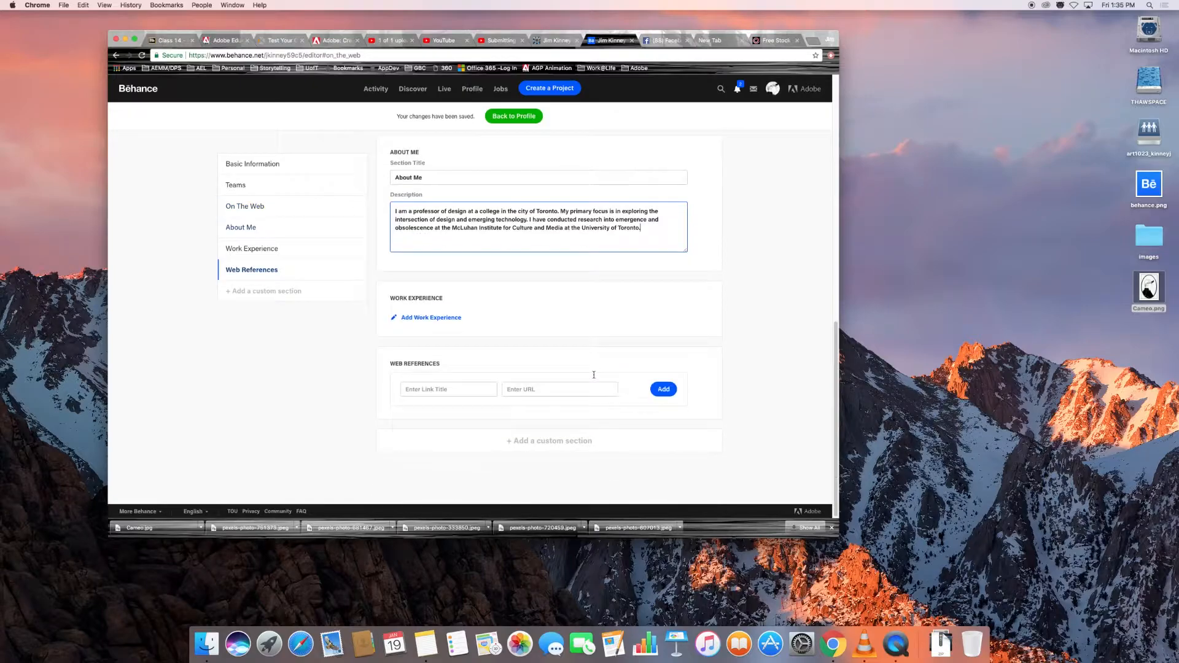
{"action": "left_click", "coordinate": [477, 392]}
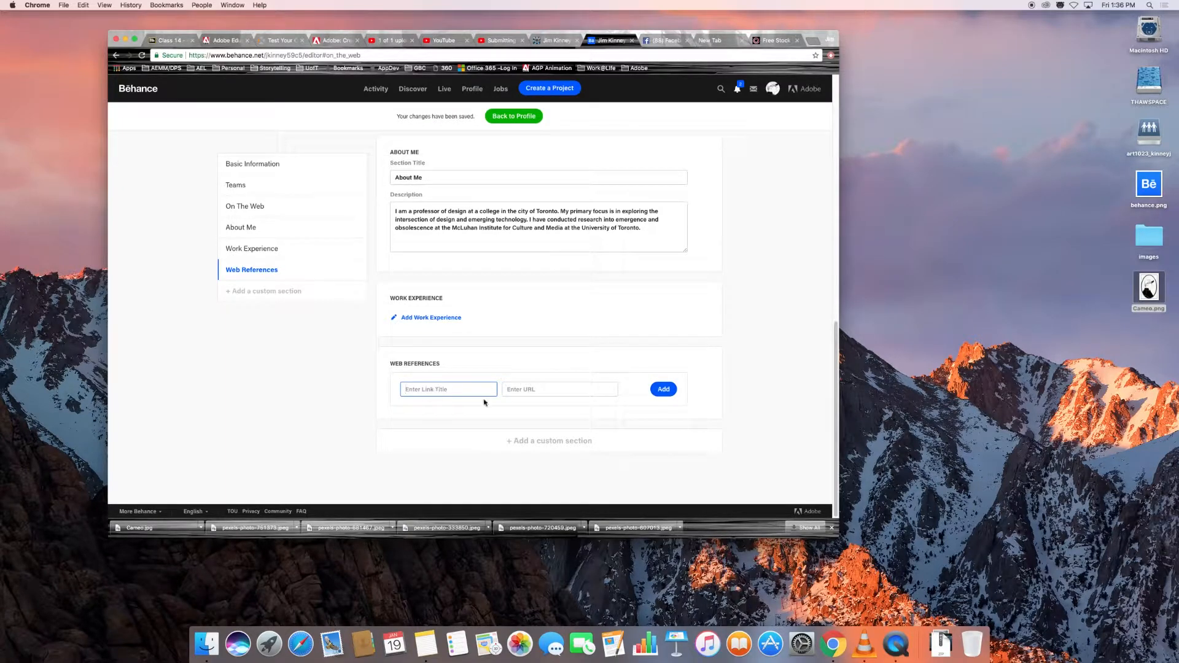
{"action": "type", "text": "Personal"}
{"action": "key", "text": "BackSpace"}
{"action": "key", "text": "BackSpace"}
{"action": "key", "text": "BackSpace"}
{"action": "key", "text": "BackSpace"}
{"action": "key", "text": "BackSpace"}
{"action": "key", "text": "BackSpace"}
{"action": "key", "text": "BackSpace"}
{"action": "key", "text": "BackSpace"}
{"action": "key", "text": "BackSpace"}
- Add a web reference titled Academic Blog with the copied personal blog address as its URL
{"action": "type", "text": "Academic Blog"}
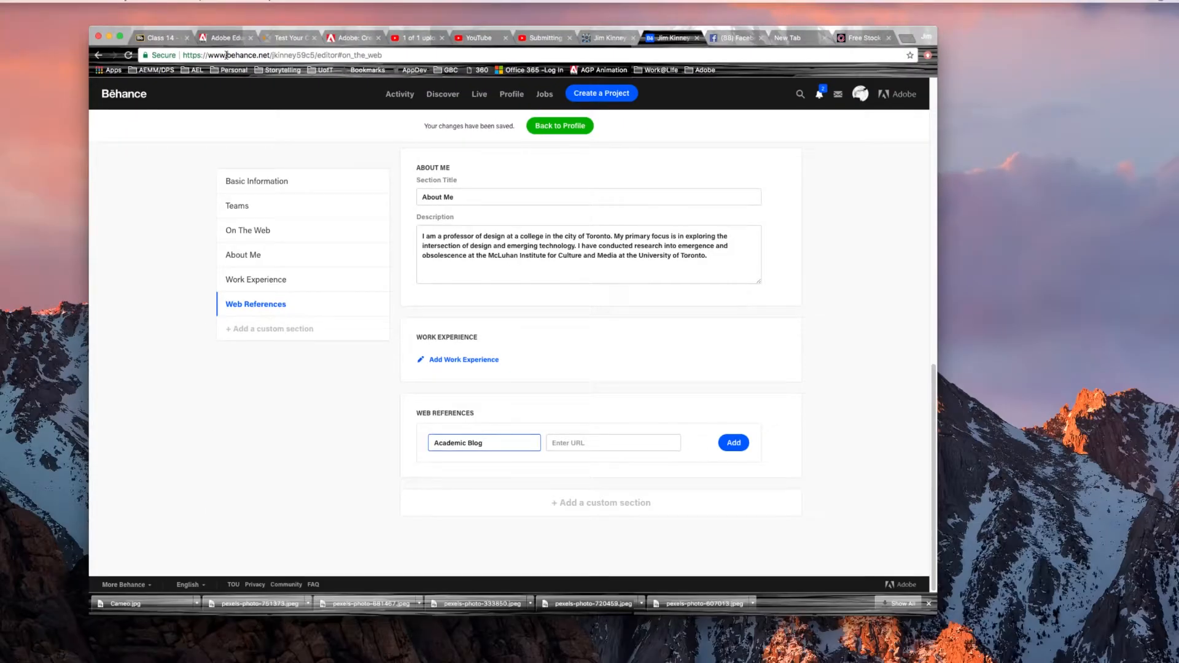
{"action": "left_click", "coordinate": [583, 443]}
{"action": "key", "text": "super+v"}
{"action": "left_click", "coordinate": [734, 443]}
{"action": "scroll", "coordinate": [519, 414], "scroll_direction": "down", "scroll_amount": 1}
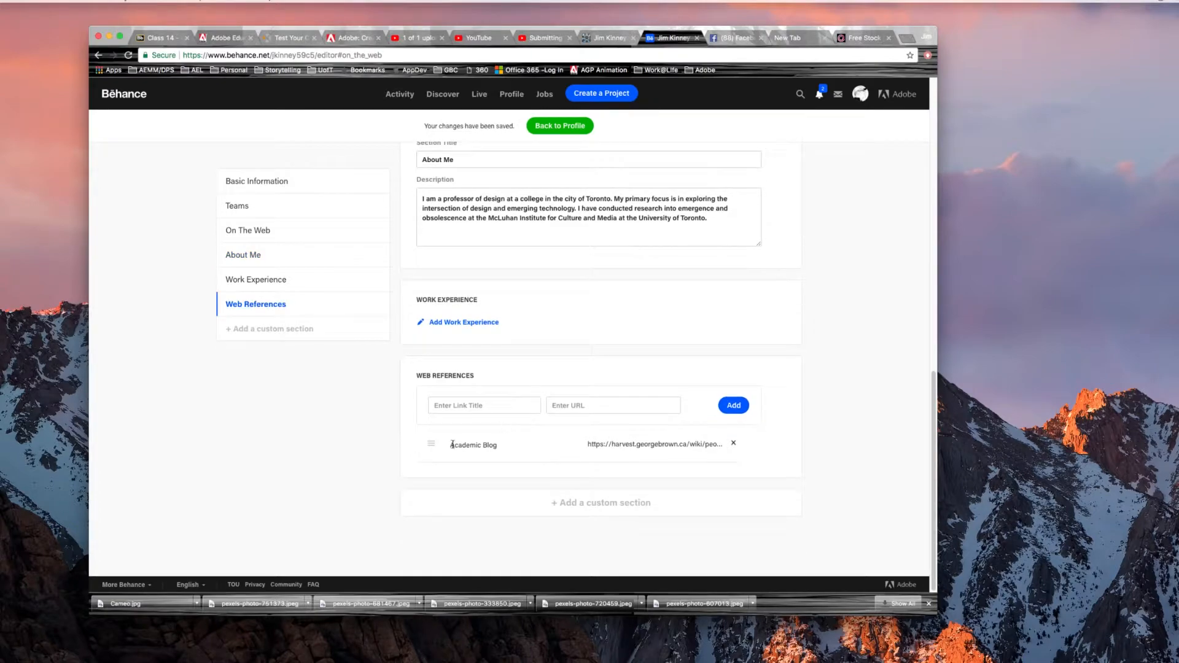
- Review the entries in all sections of the profile editor, from Basic Information to Web References
{"action": "scroll", "coordinate": [516, 309], "scroll_direction": "up", "scroll_amount": 4}
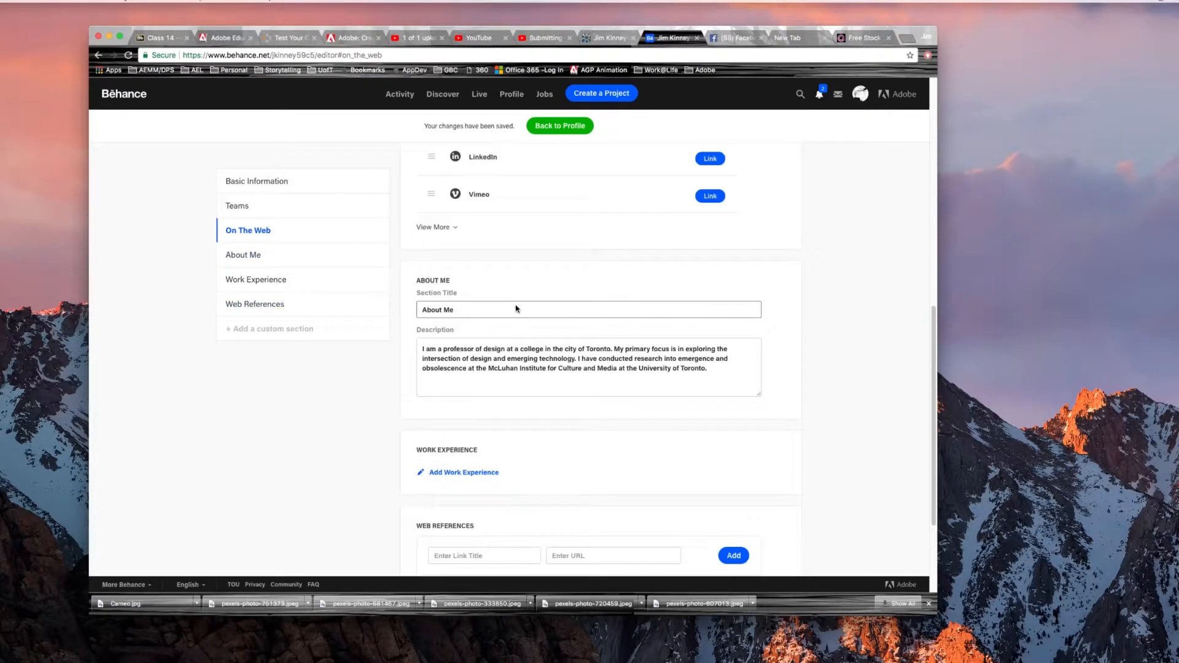
{"action": "scroll", "coordinate": [516, 308], "scroll_direction": "up", "scroll_amount": 3}
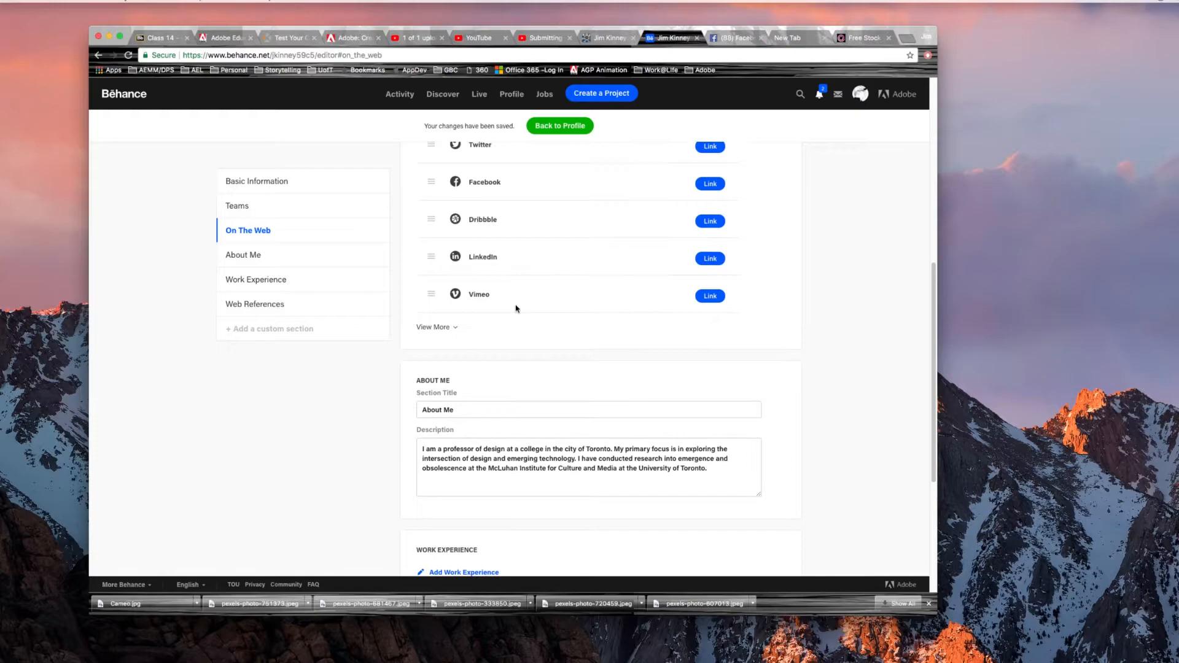
{"action": "scroll", "coordinate": [516, 308], "scroll_direction": "up", "scroll_amount": 8}
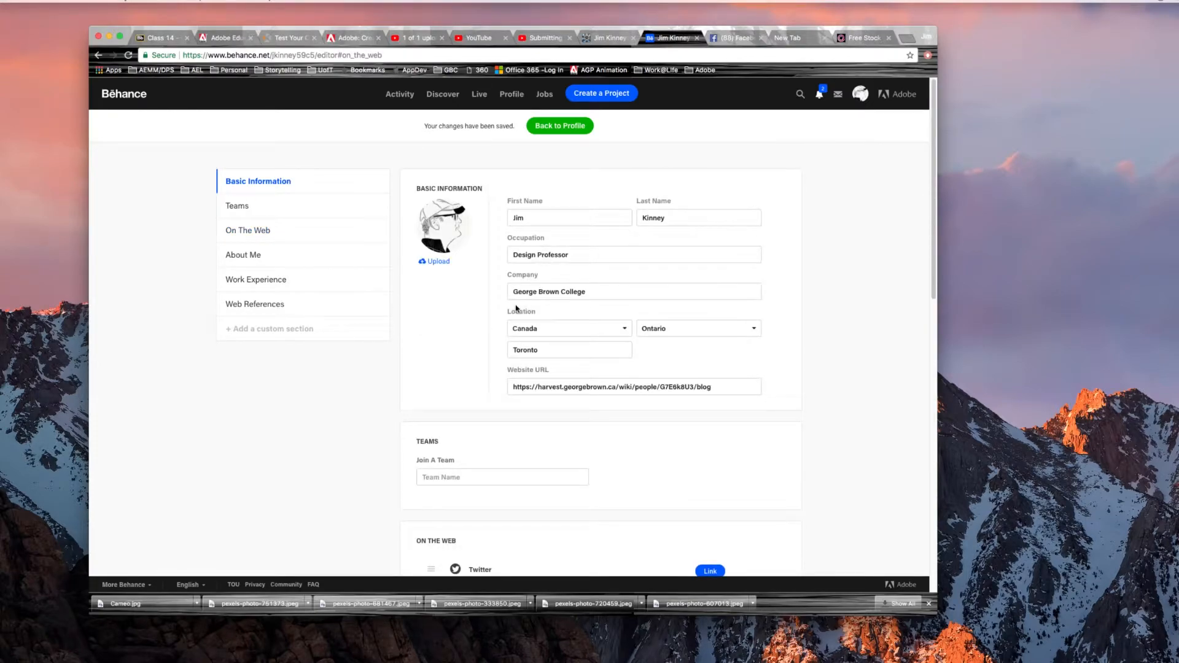
{"action": "scroll", "coordinate": [516, 308], "scroll_direction": "down", "scroll_amount": 7}
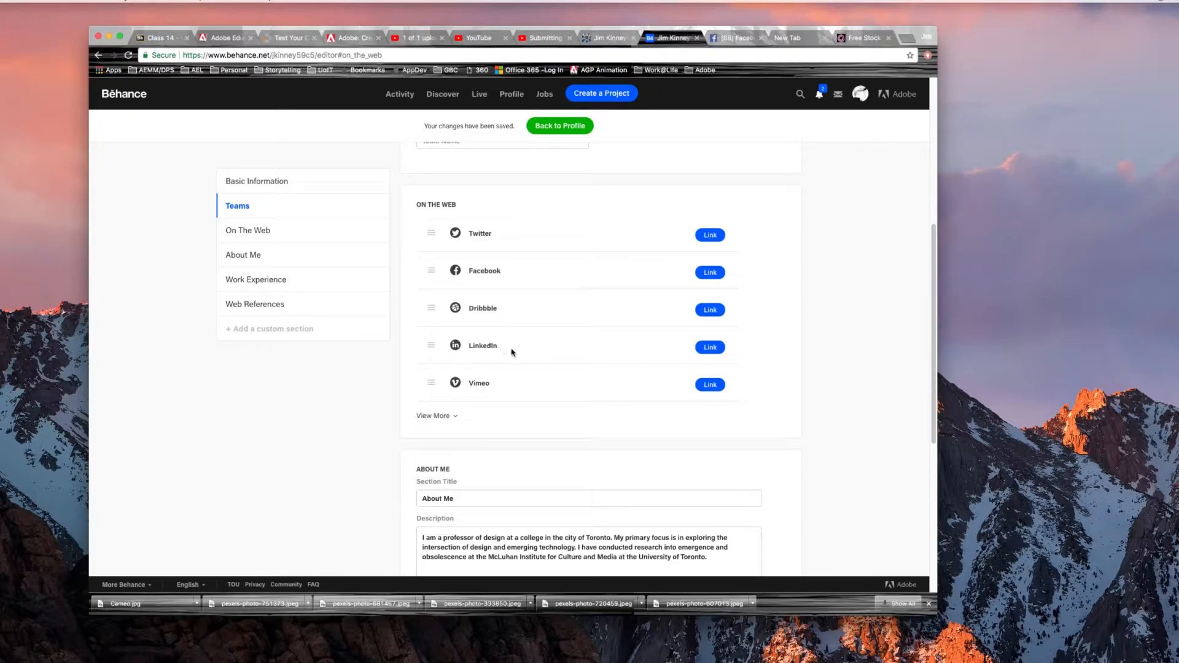
{"action": "scroll", "coordinate": [887, 382], "scroll_direction": "down", "scroll_amount": 3}
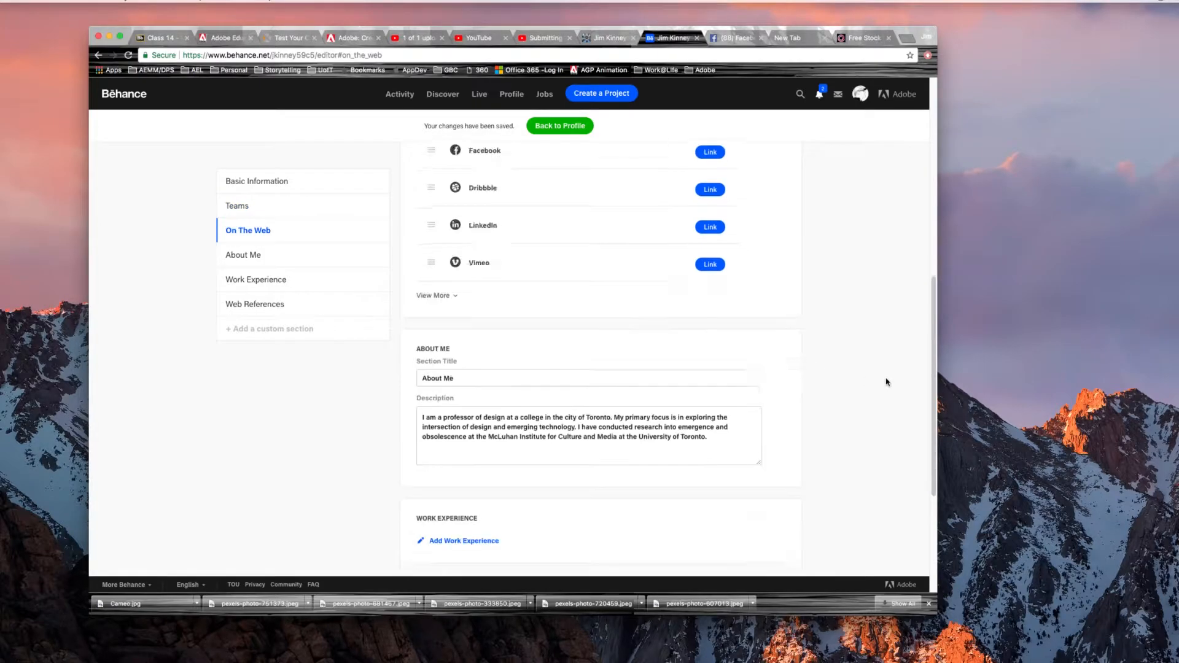
{"action": "scroll", "coordinate": [887, 382], "scroll_direction": "down", "scroll_amount": 4}
{"action": "scroll", "coordinate": [887, 382], "scroll_direction": "up", "scroll_amount": 10}
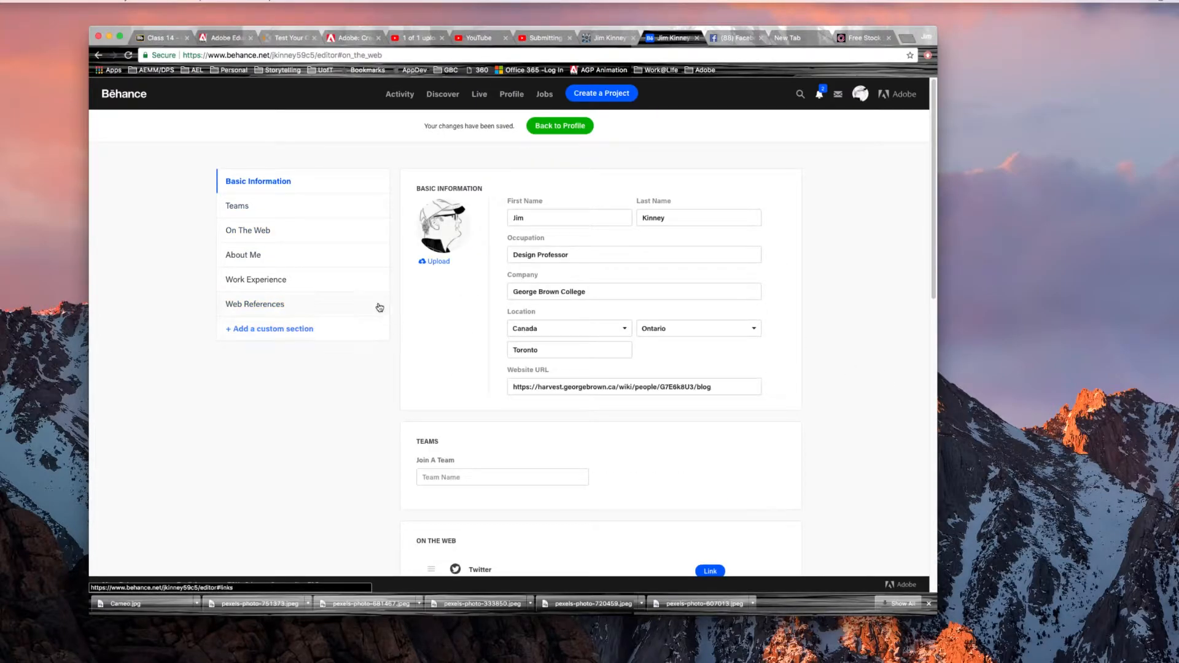
- Return to the profile page and review its details, including On The Web, About Me and Web References
{"action": "mouse_move", "coordinate": [860, 94]}
{"action": "left_click", "coordinate": [715, 126]}
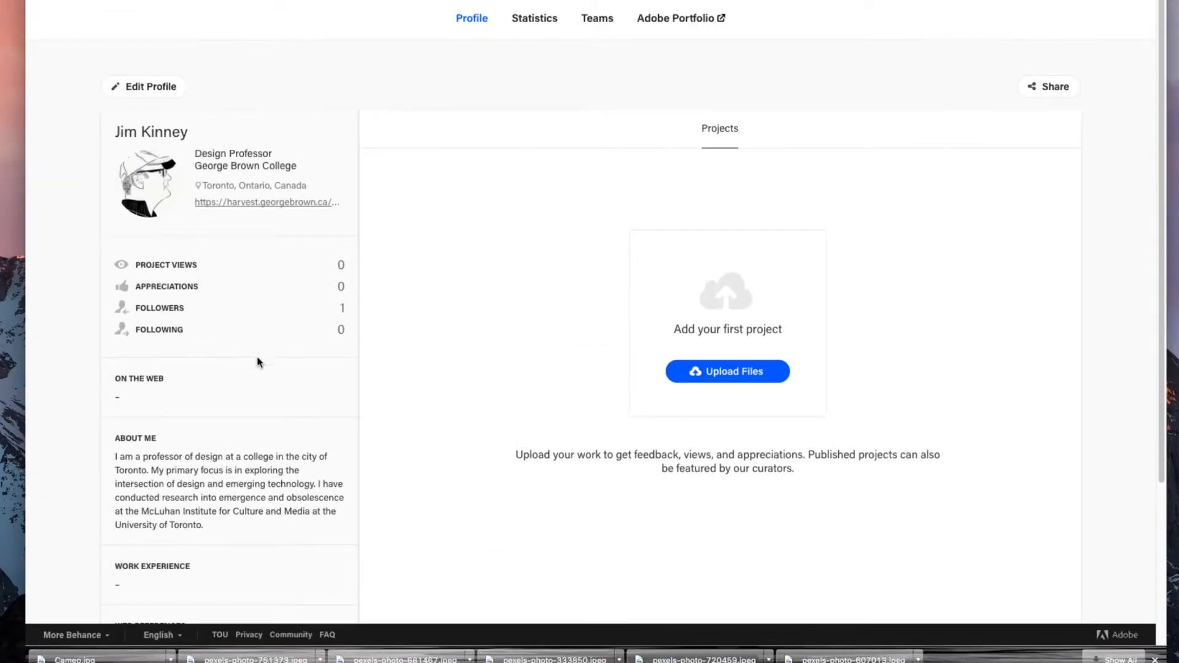
{"action": "mouse_move", "coordinate": [322, 376]}
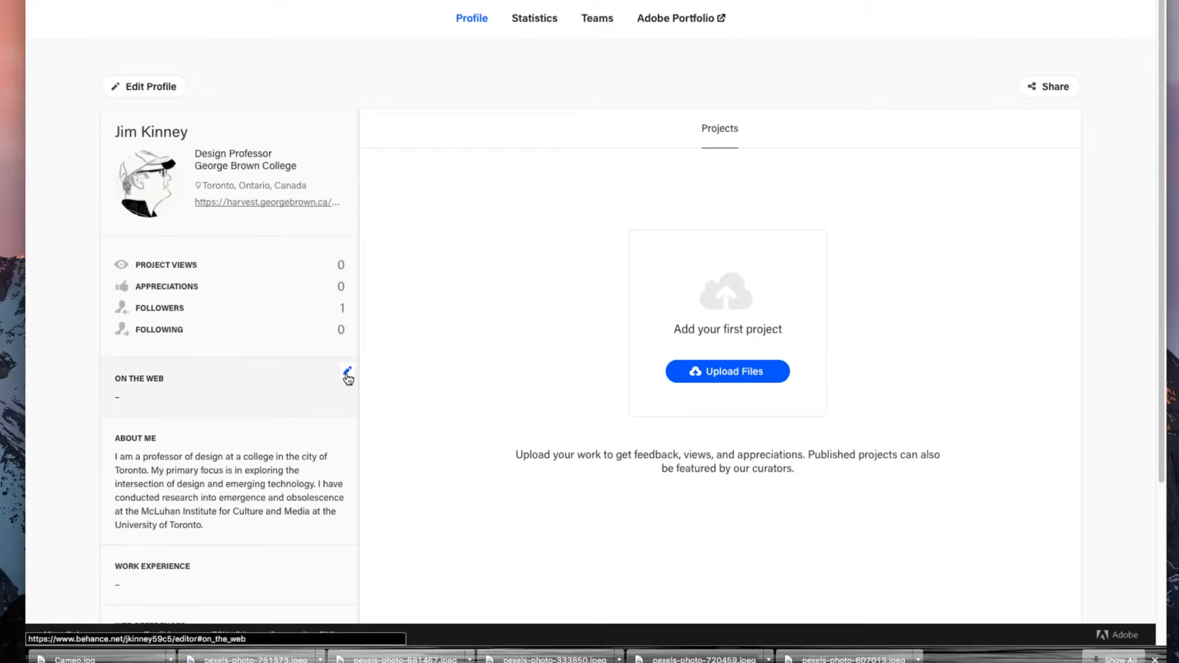
{"action": "mouse_move", "coordinate": [276, 443]}
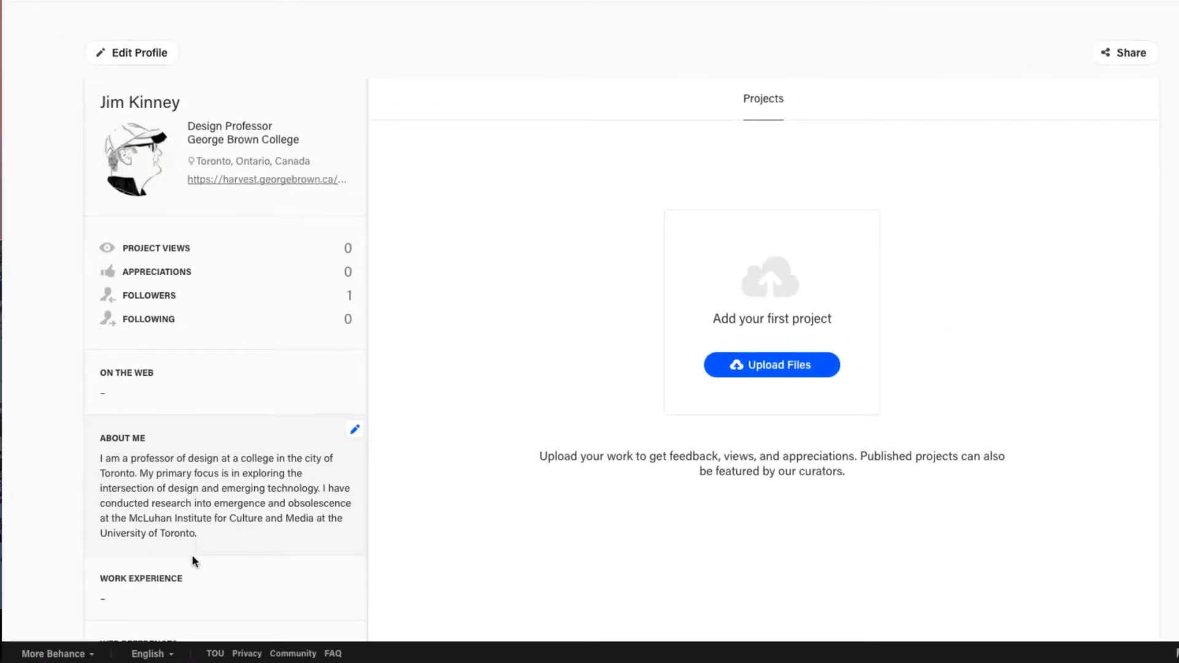
{"action": "scroll", "coordinate": [194, 556], "scroll_direction": "down", "scroll_amount": 3}
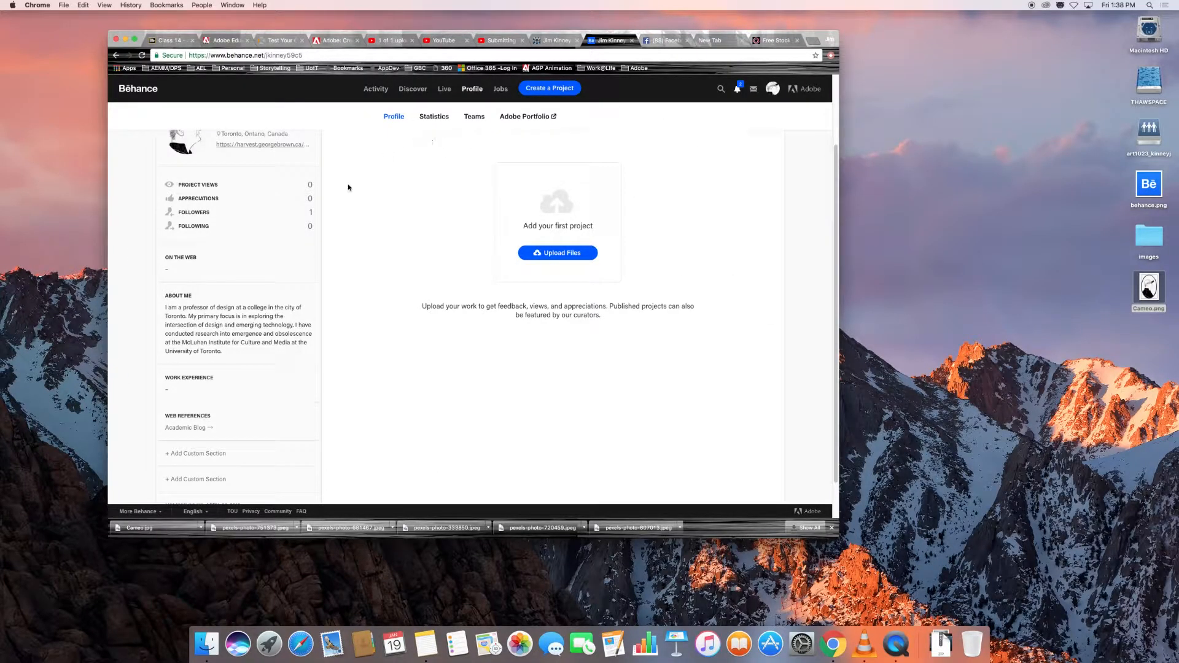
- Open the profile's Statistics page and look through its charts, monthly review and appreciator sections
{"action": "left_click", "coordinate": [425, 117]}
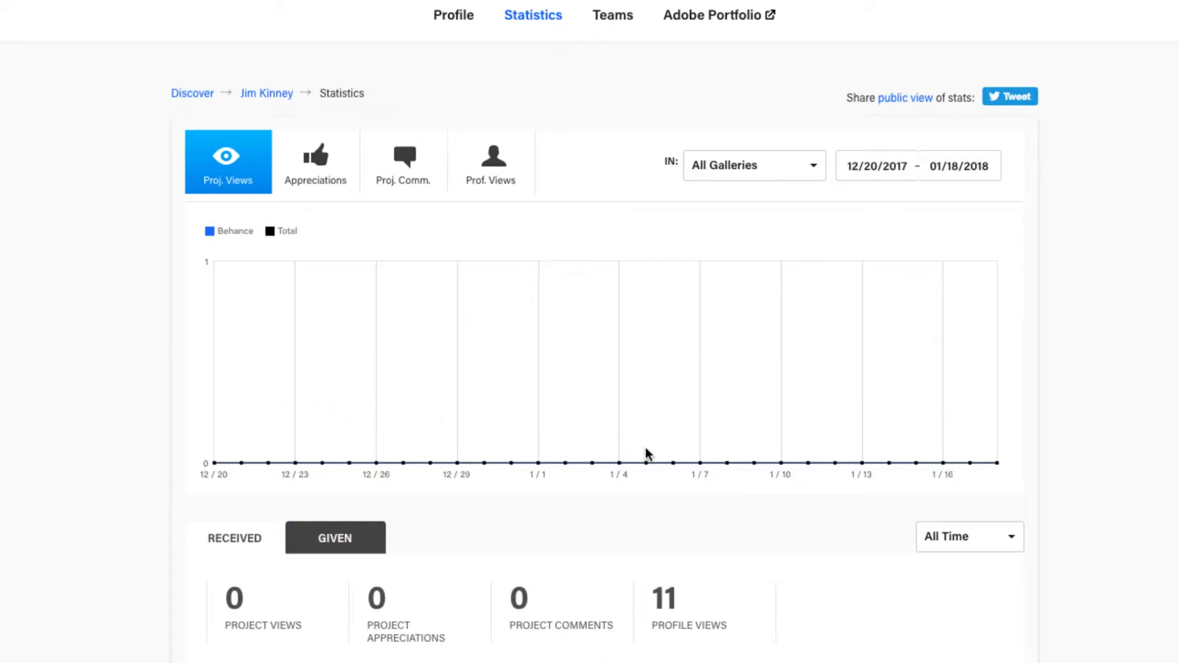
{"action": "scroll", "coordinate": [648, 455], "scroll_direction": "down", "scroll_amount": 10}
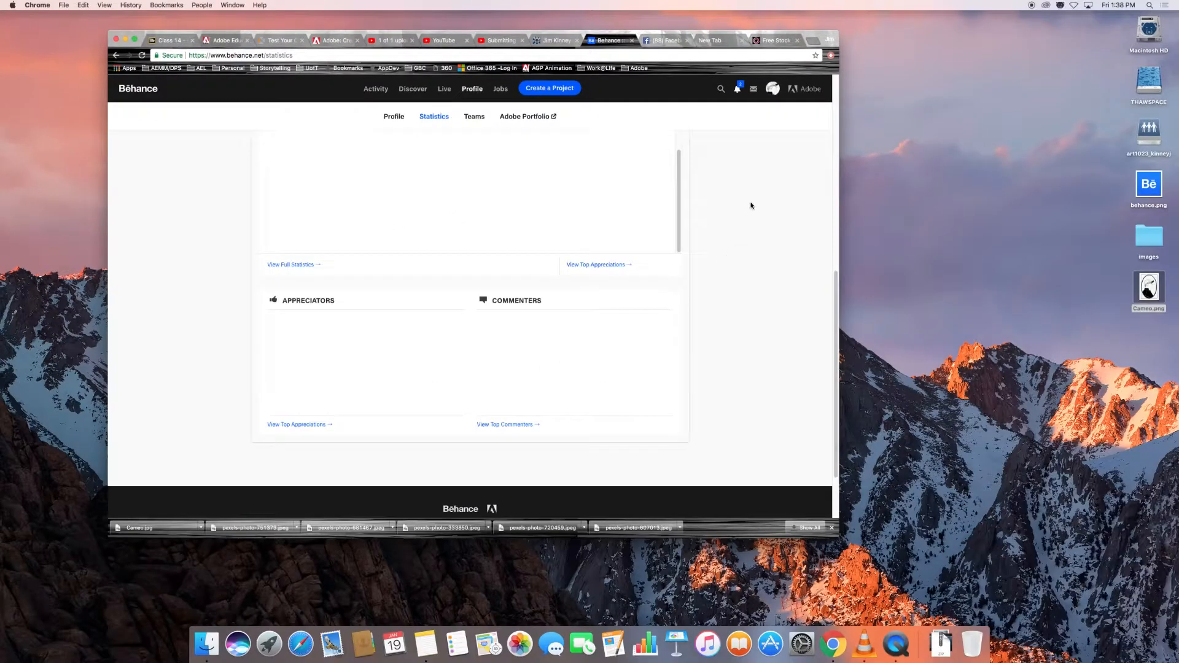
{"action": "scroll", "coordinate": [751, 205], "scroll_direction": "up", "scroll_amount": 6}
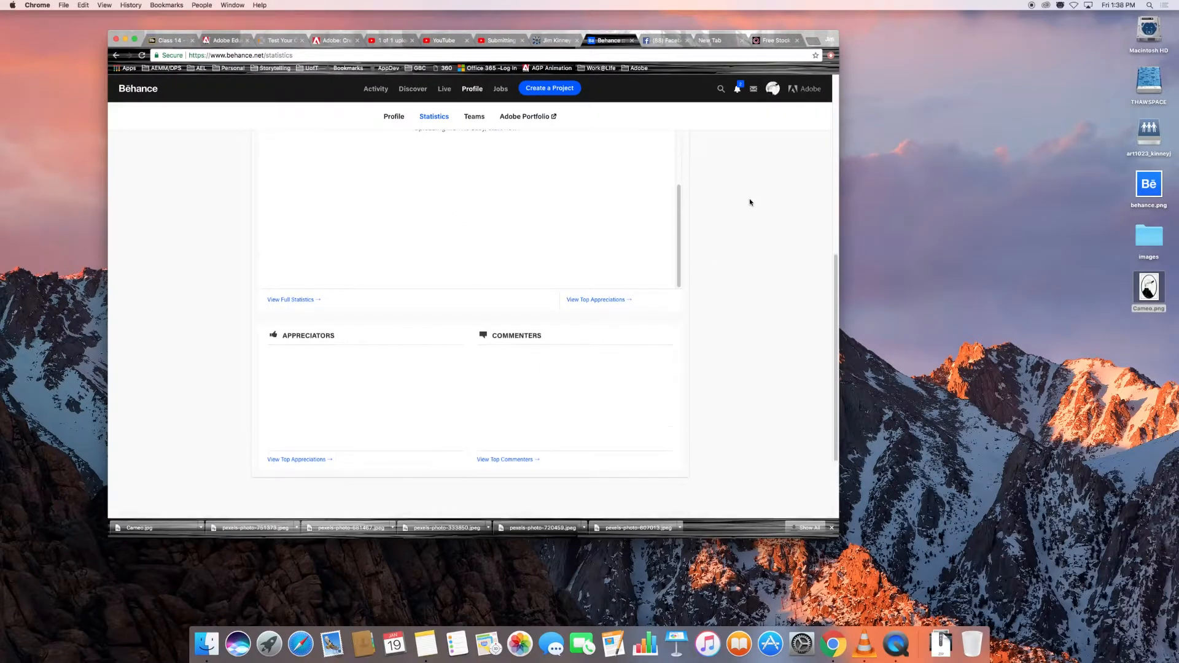
{"action": "scroll", "coordinate": [750, 202], "scroll_direction": "up", "scroll_amount": 3}
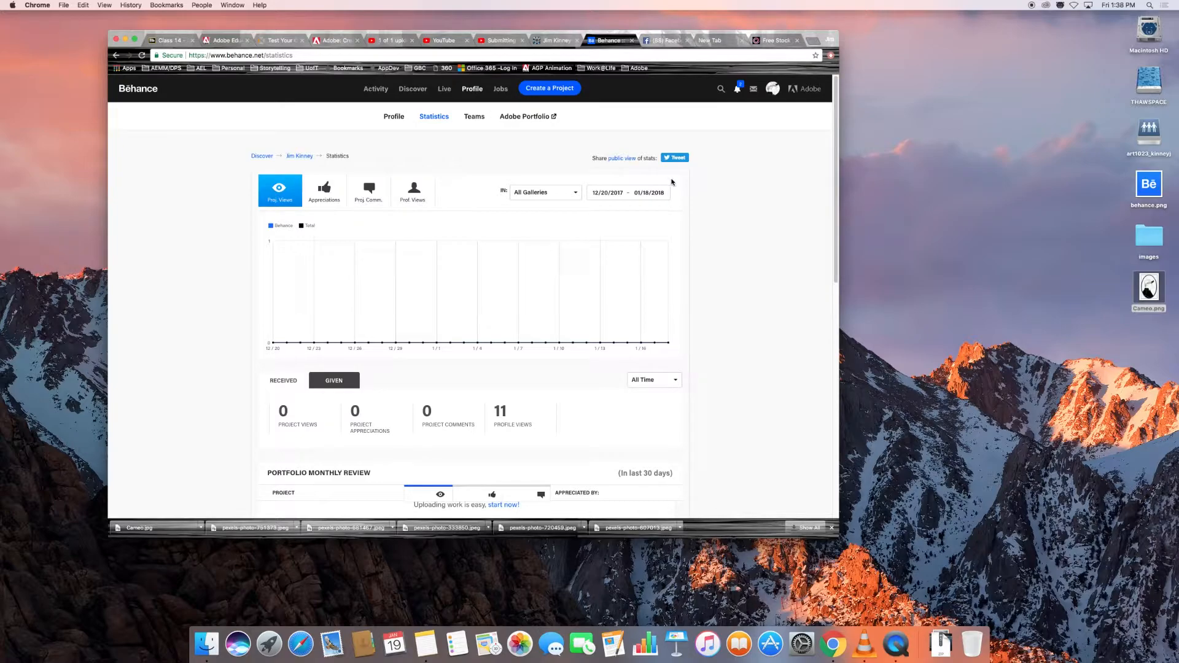
- View the Teams page and the Adobe Portfolio website, and return to the Behance tab
{"action": "left_click", "coordinate": [395, 117]}
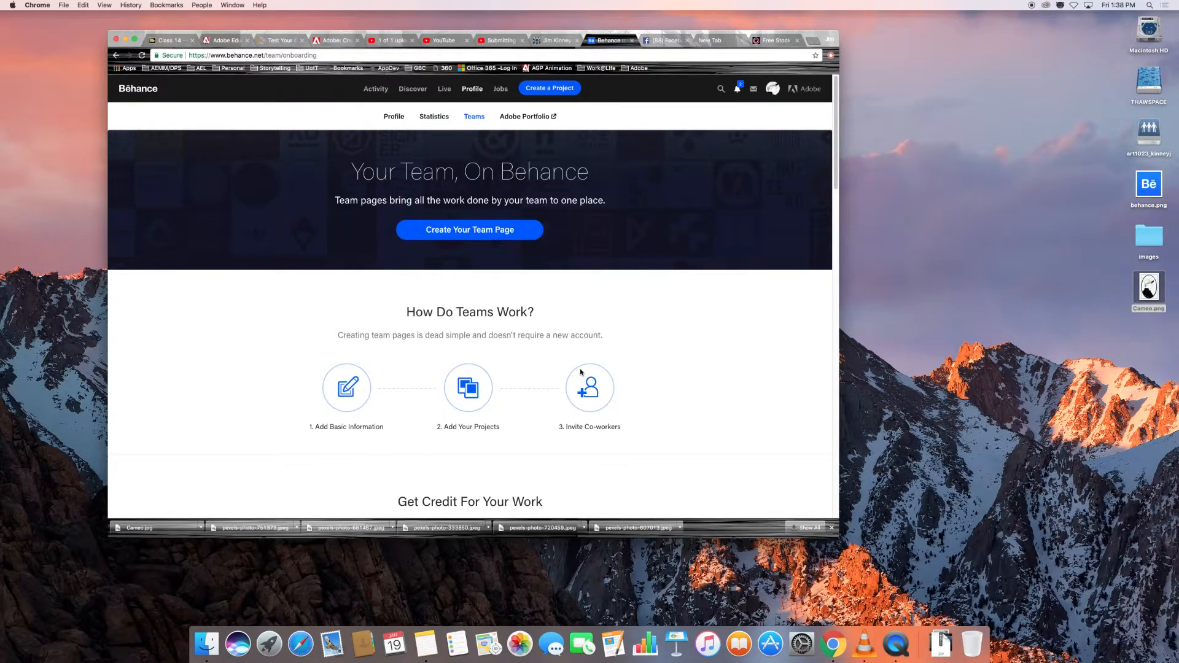
{"action": "left_click", "coordinate": [513, 115]}
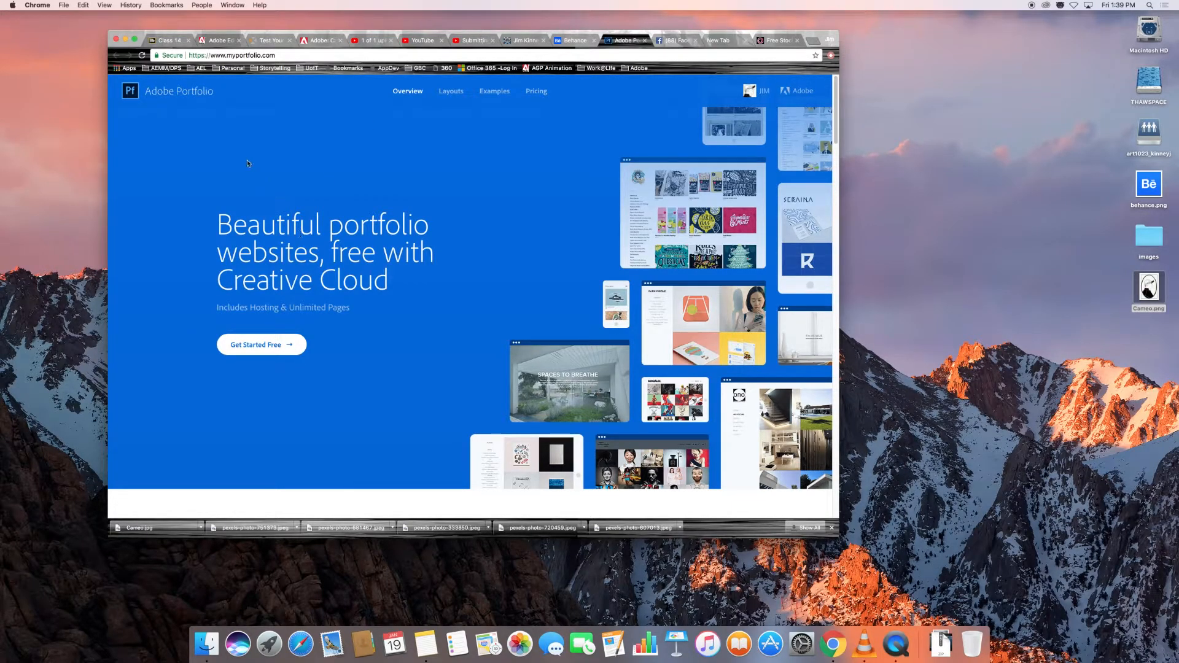
{"action": "left_click", "coordinate": [583, 40]}
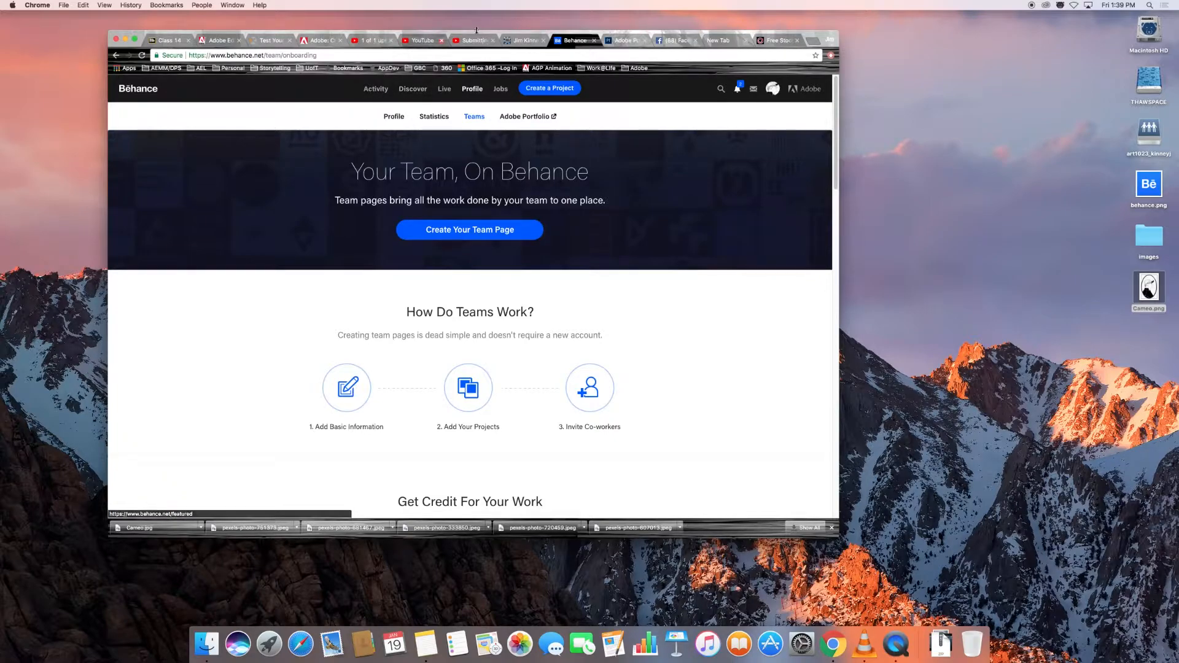
- Start a first project from the profile page and upload pexels-photo-56944, pexels-photo-167964 and pexels-photo-216640 from the images folder
{"action": "left_click", "coordinate": [772, 89]}
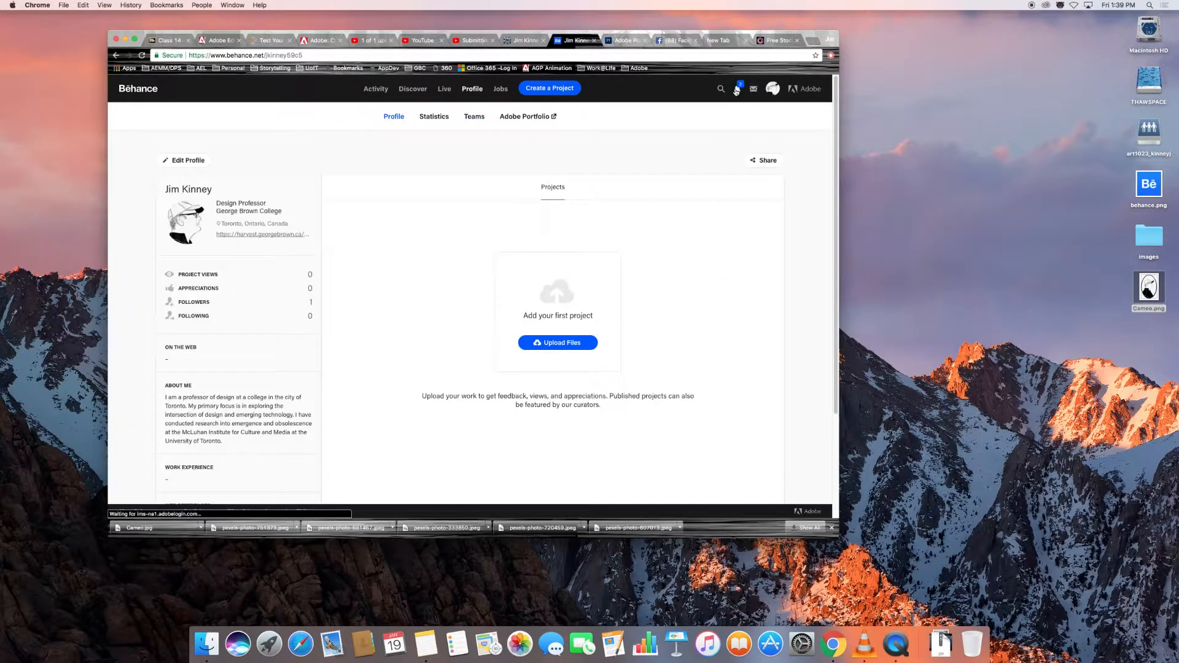
{"action": "left_click", "coordinate": [558, 344]}
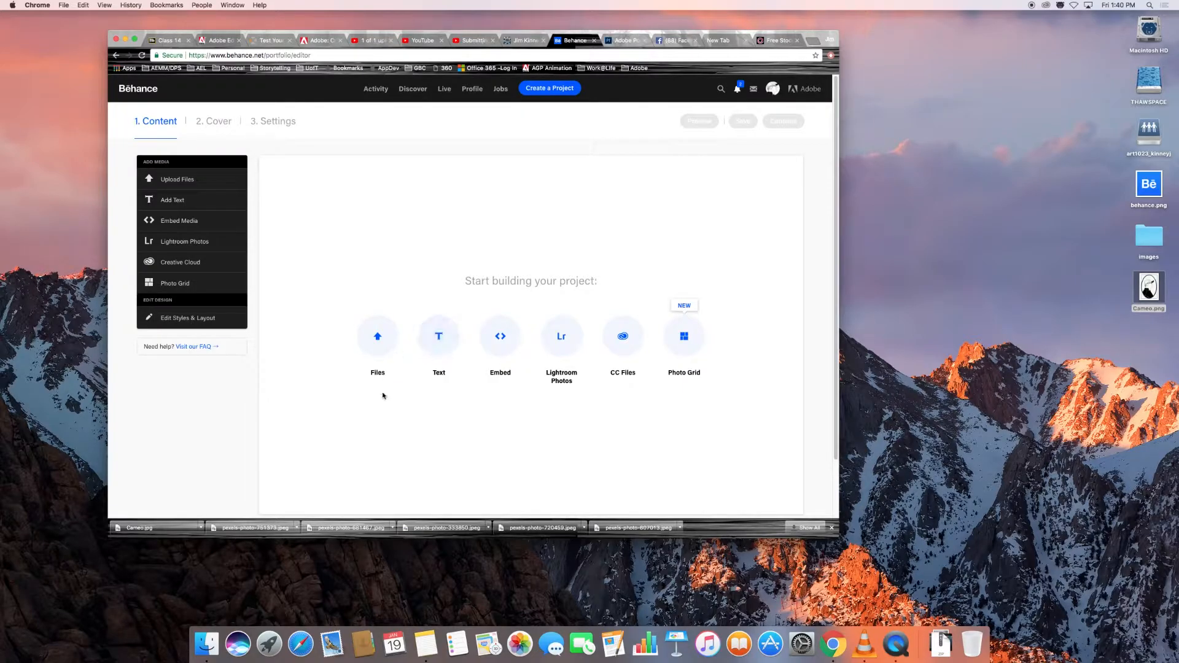
{"action": "left_click", "coordinate": [378, 339]}
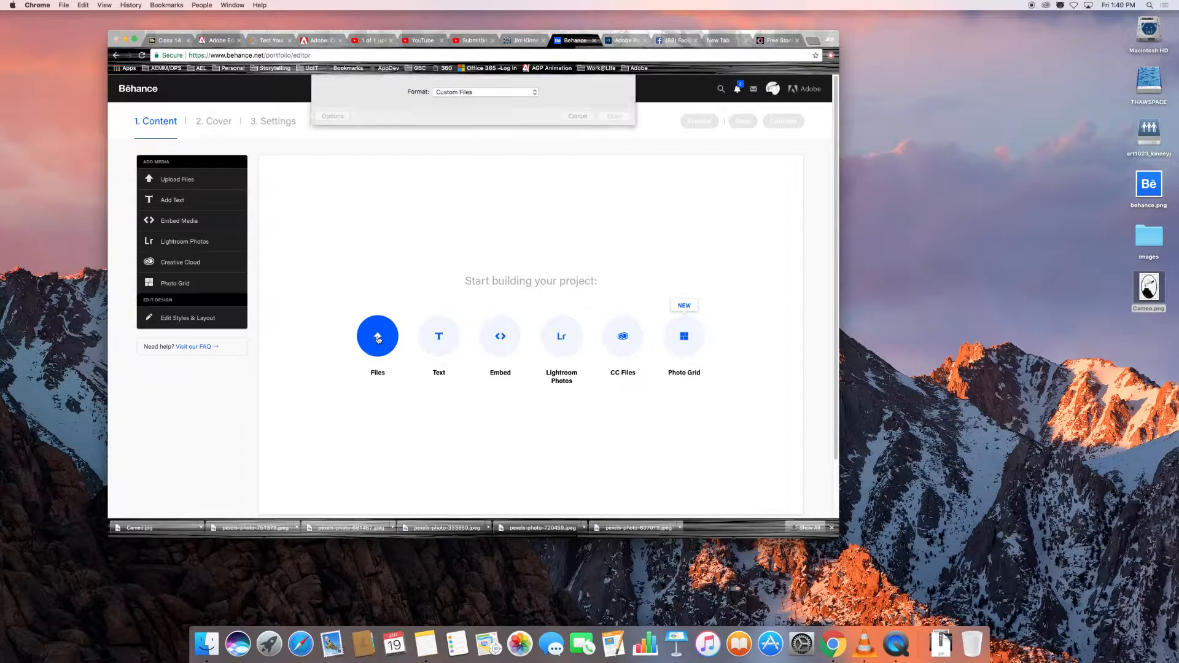
{"action": "left_click", "coordinate": [403, 113]}
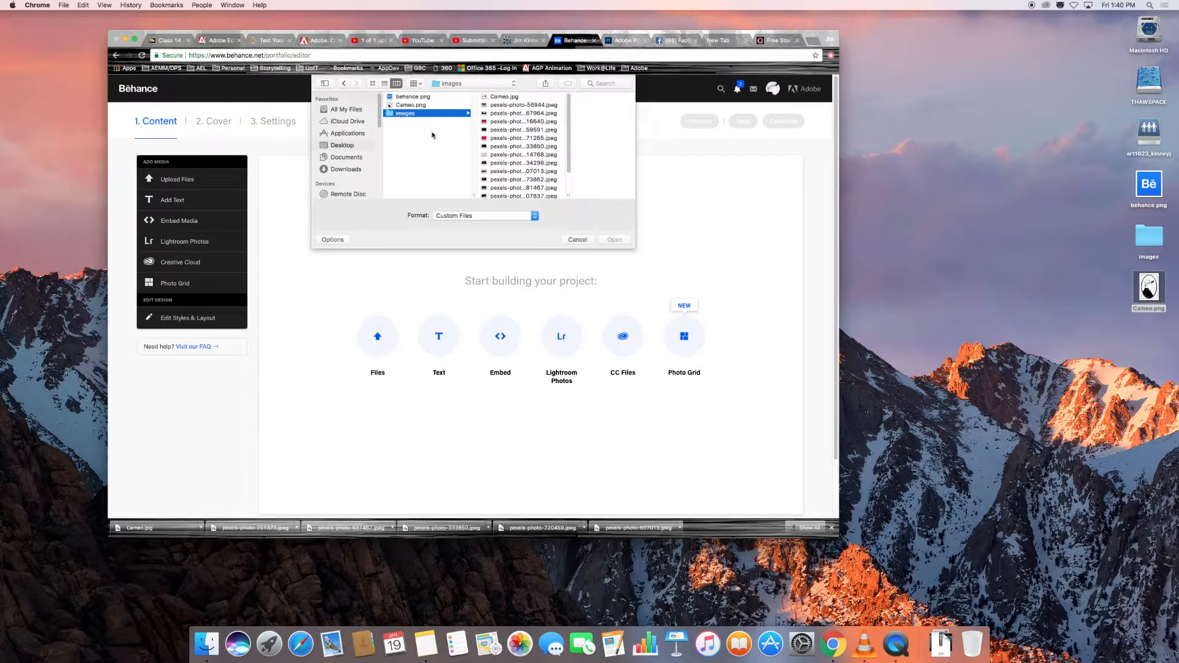
{"action": "left_click", "coordinate": [505, 105]}
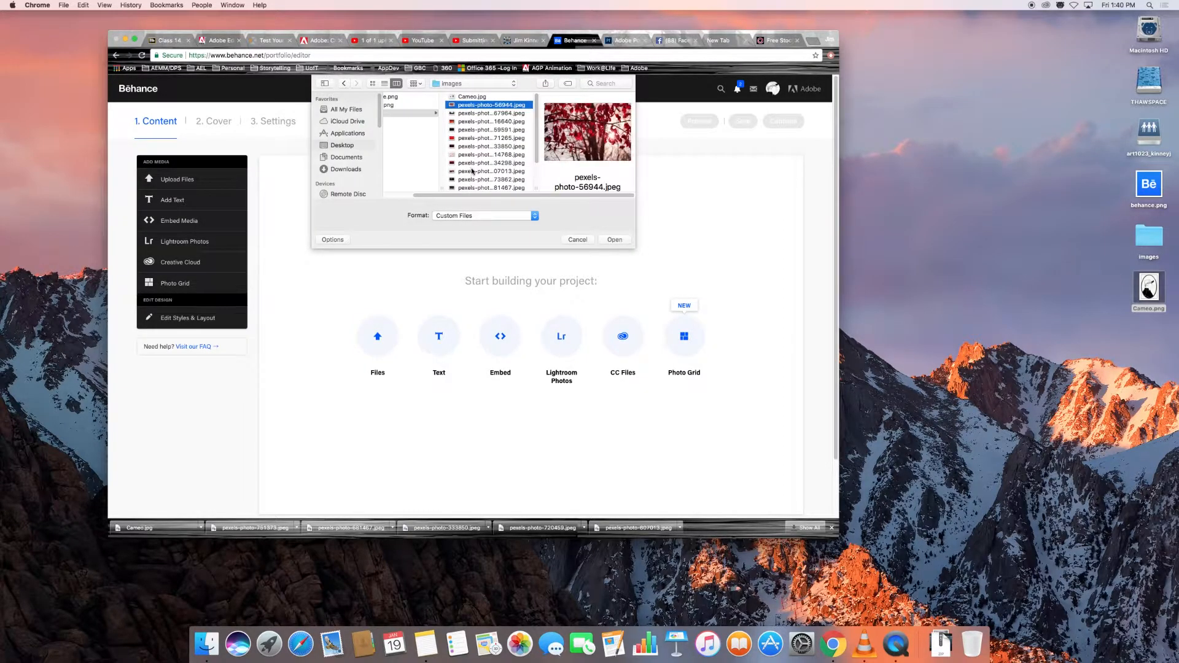
{"action": "scroll", "coordinate": [472, 169], "scroll_direction": "down", "scroll_amount": 2}
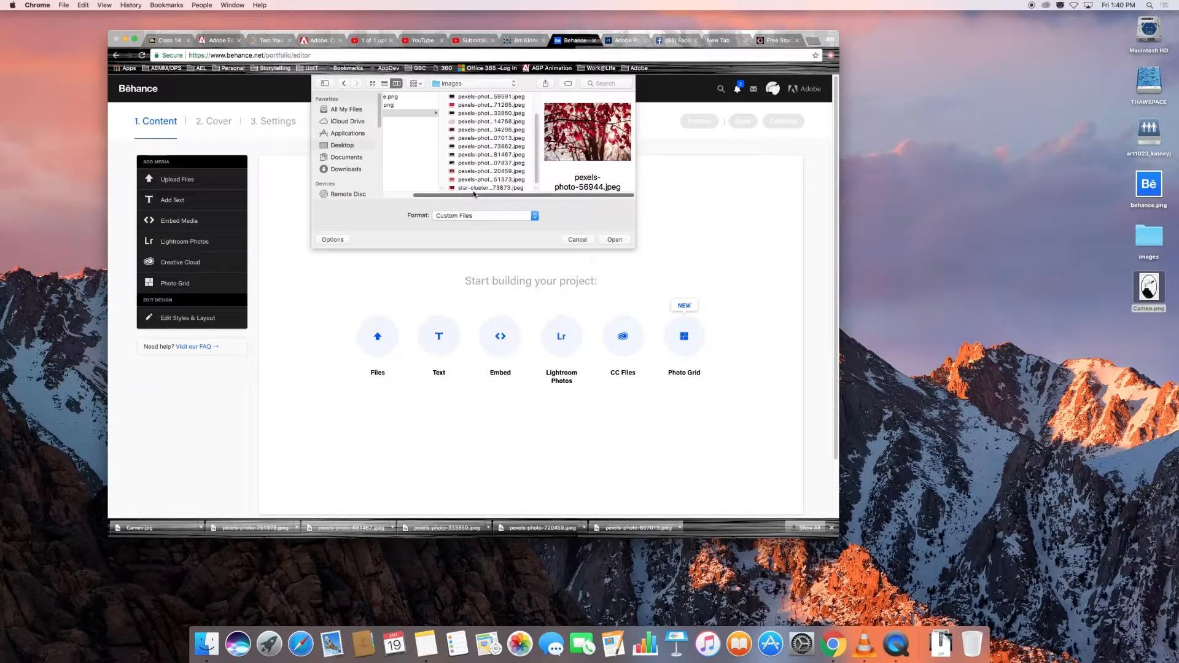
{"action": "scroll", "coordinate": [495, 115], "scroll_direction": "up", "scroll_amount": 2}
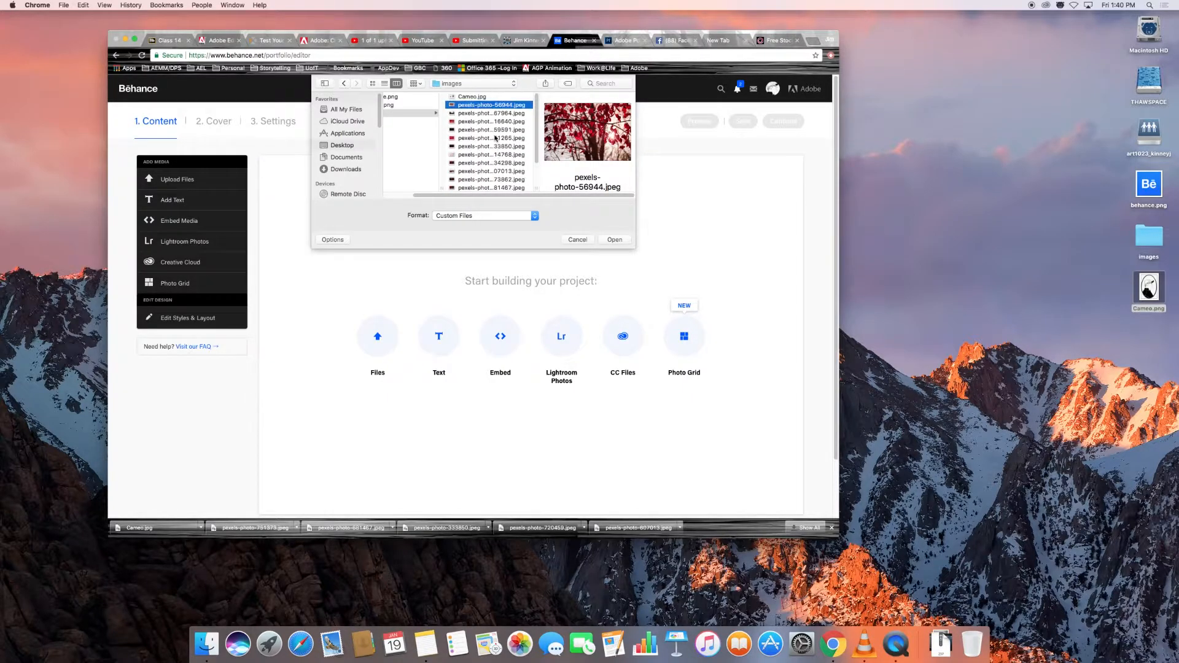
{"action": "left_click", "coordinate": [468, 122], "text": "shift"}
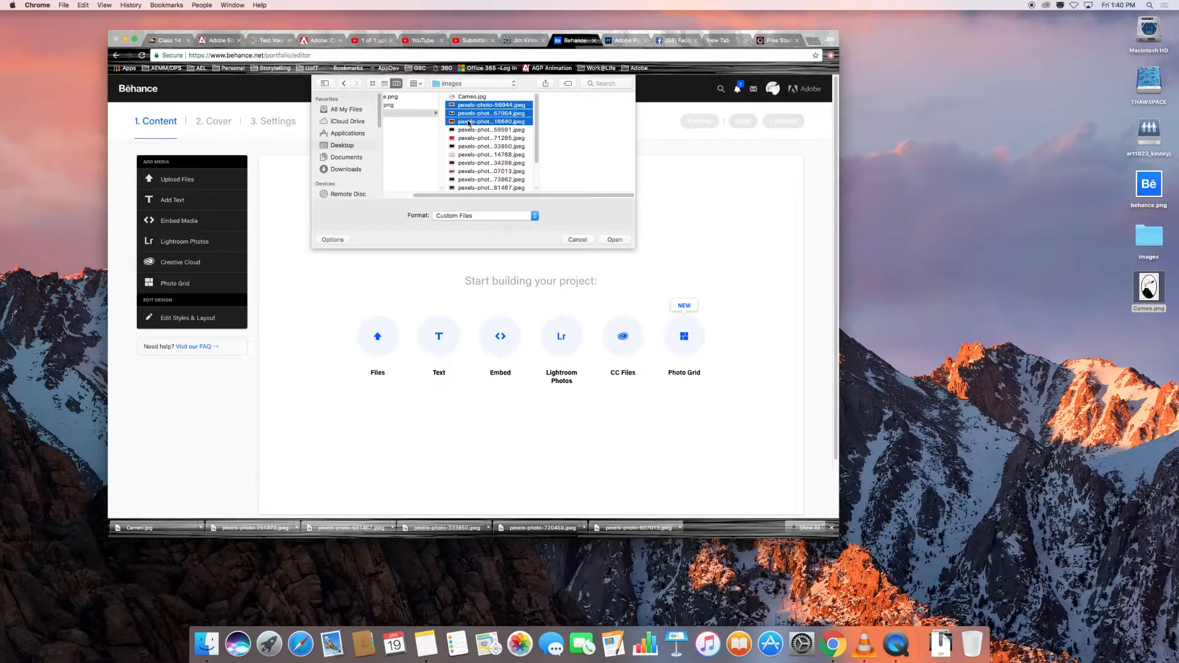
{"action": "left_click", "coordinate": [615, 240]}
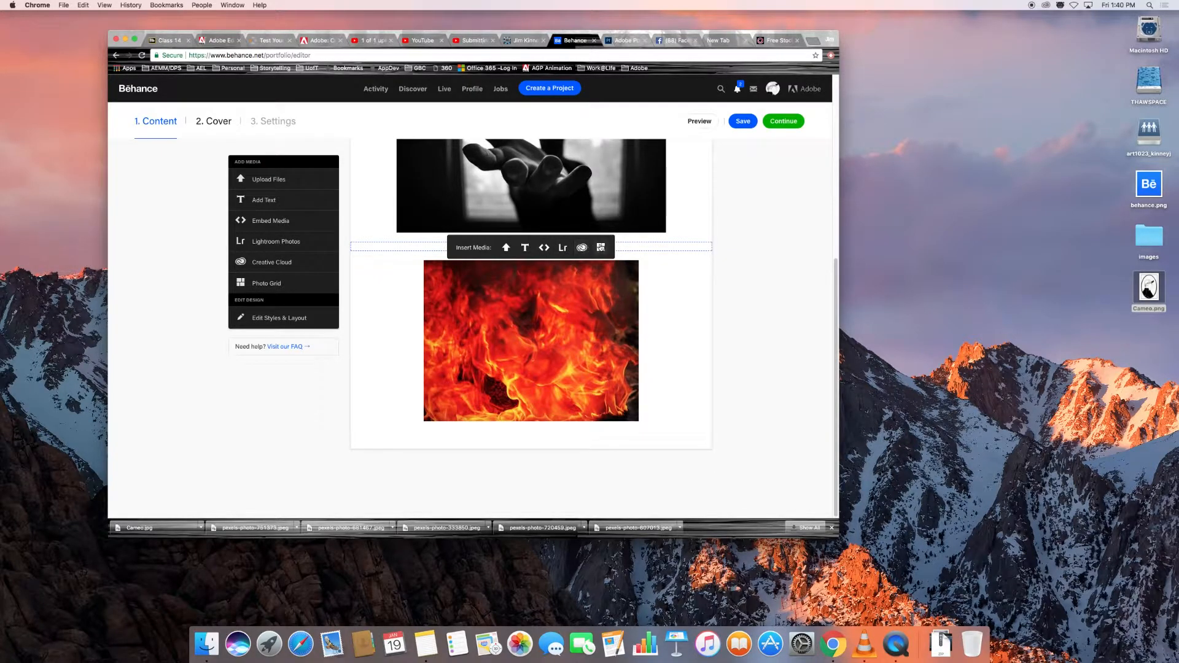
- Insert a photo grid below the fire image and add the desktop images folder's files from pexels-photo-271265 through the star-clusters image
{"action": "mouse_move", "coordinate": [601, 438]}
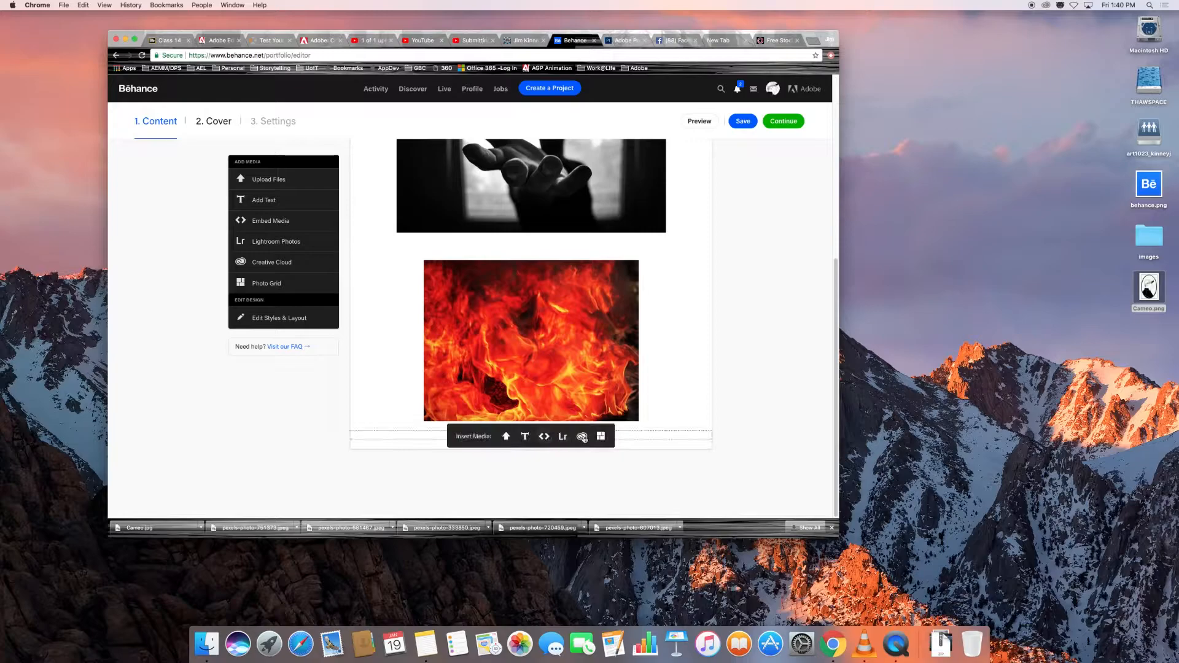
{"action": "left_click", "coordinate": [604, 439]}
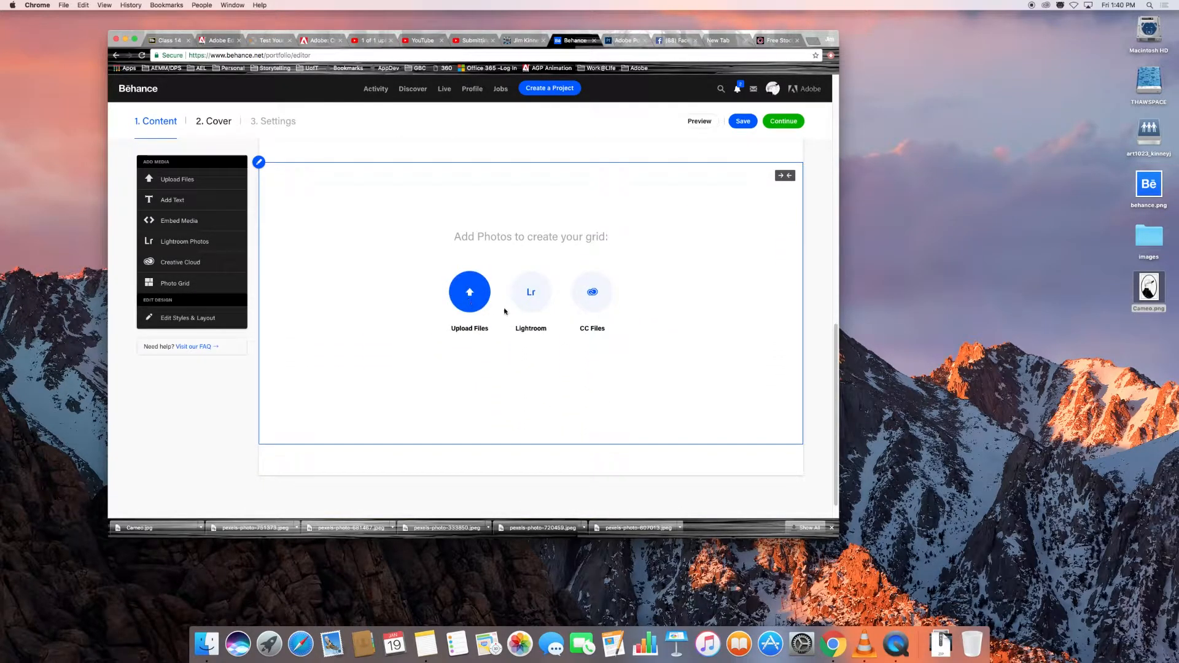
{"action": "double_click", "coordinate": [1136, 239]}
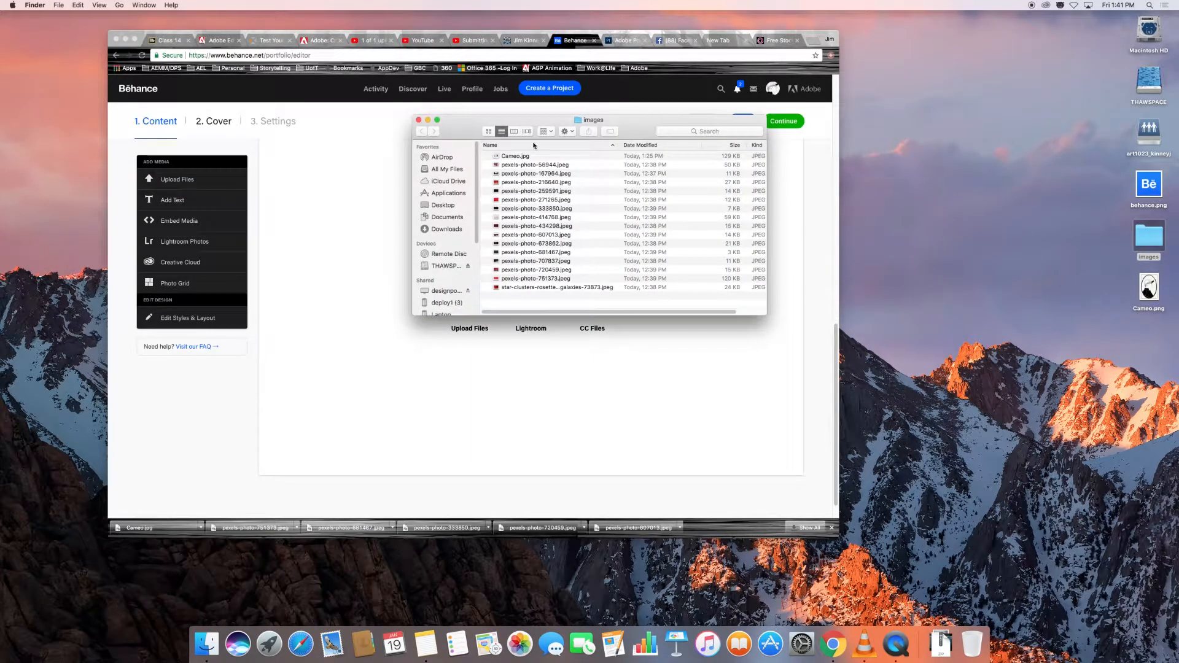
{"action": "left_click_drag", "start_coordinate": [500, 125], "coordinate": [811, 227]}
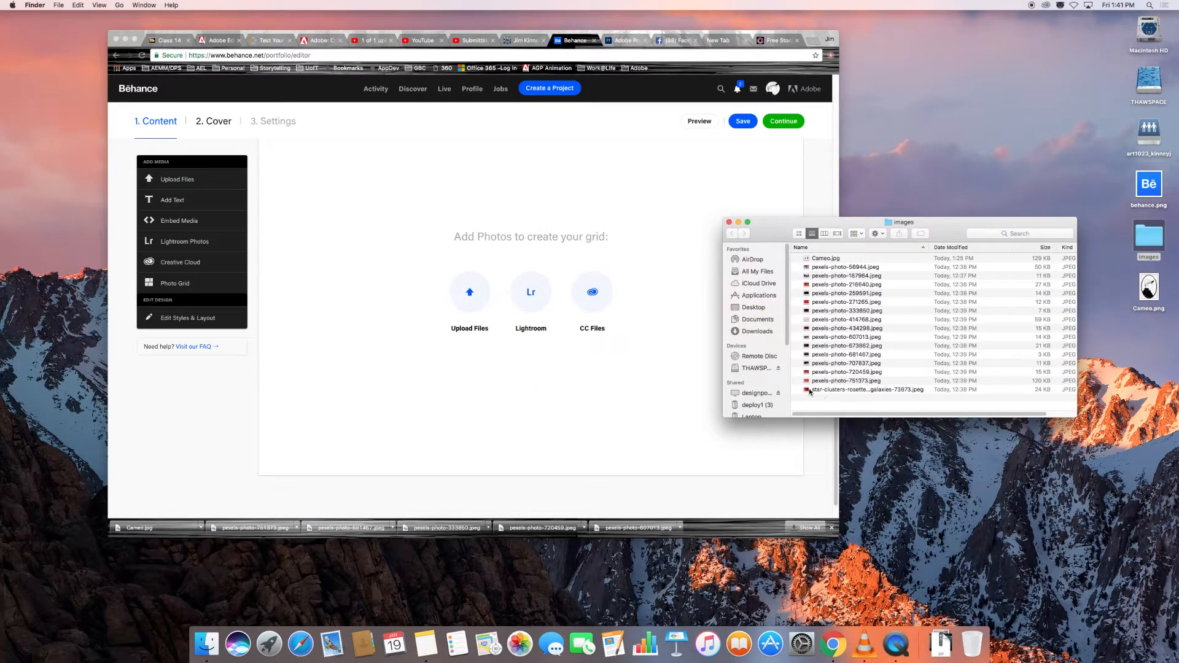
{"action": "left_click", "coordinate": [810, 391]}
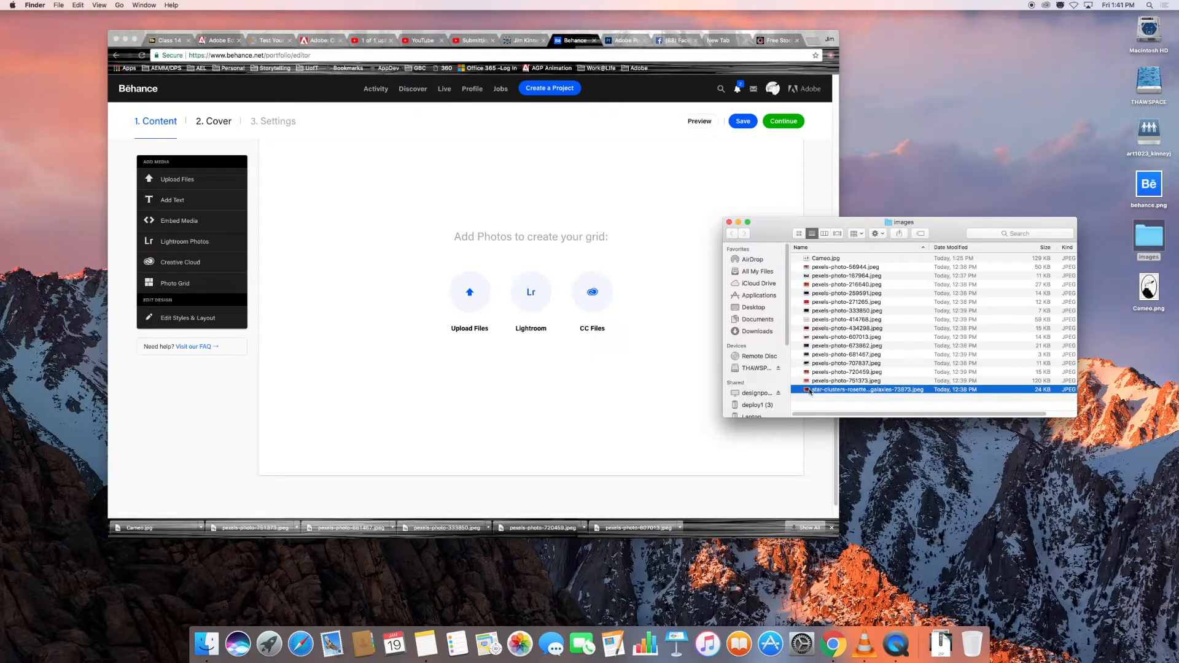
{"action": "left_click", "coordinate": [809, 303], "text": "shift"}
{"action": "left_click_drag", "start_coordinate": [812, 316], "coordinate": [475, 285]}
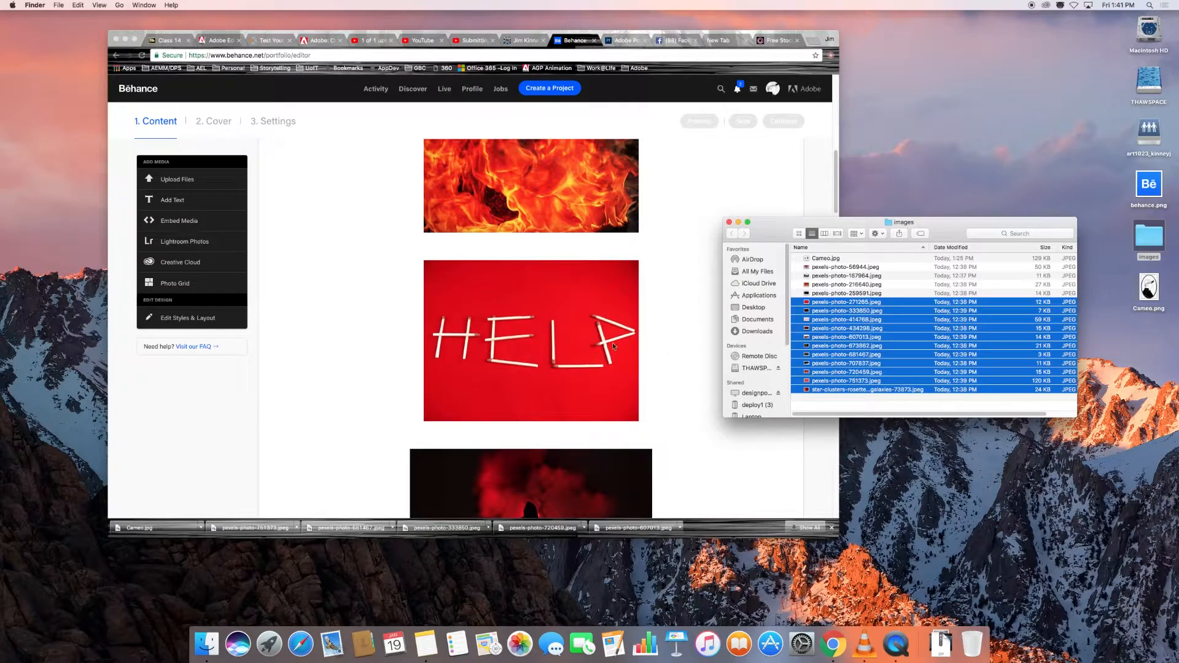
{"action": "scroll", "coordinate": [485, 344], "scroll_direction": "down", "scroll_amount": 5}
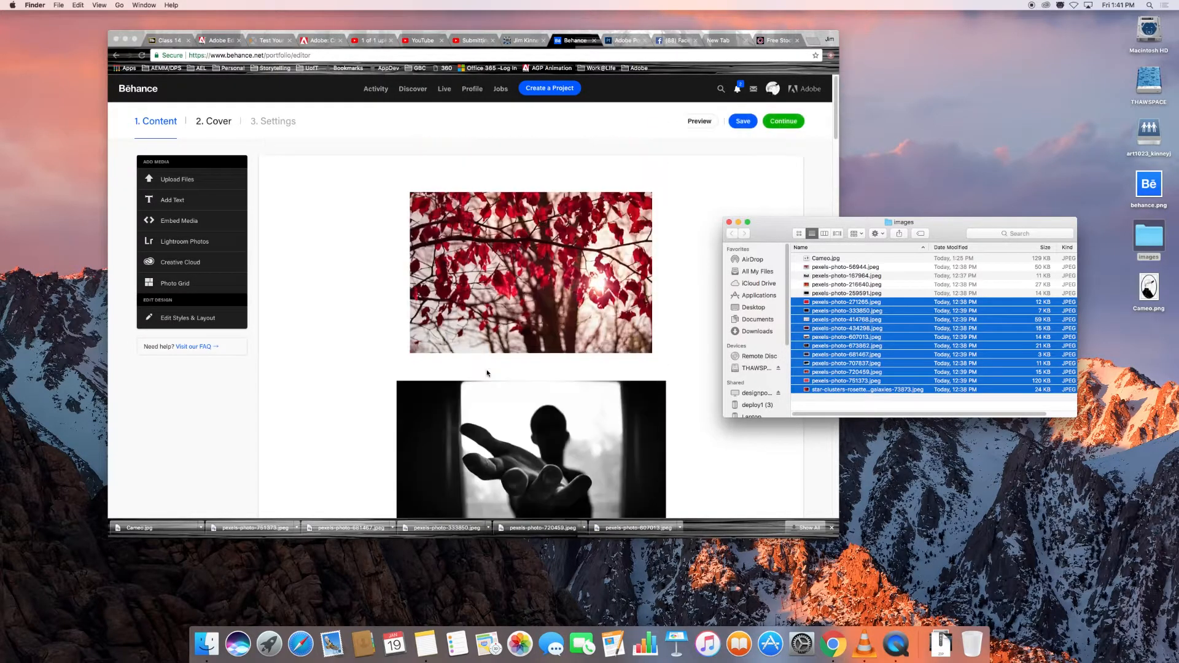
- Continue to the project cover, title the project "RED Video", enlarge the red glitter cover image slightly and crop it
{"action": "left_click_drag", "start_coordinate": [777, 244], "coordinate": [846, 256]}
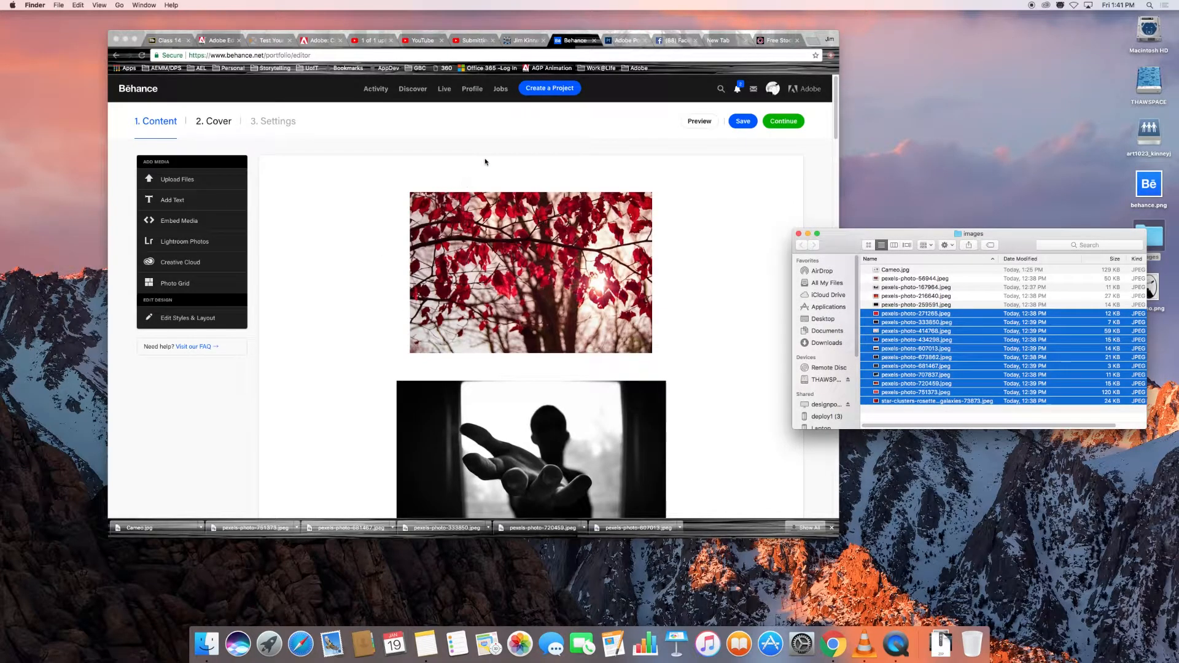
{"action": "left_click", "coordinate": [760, 211]}
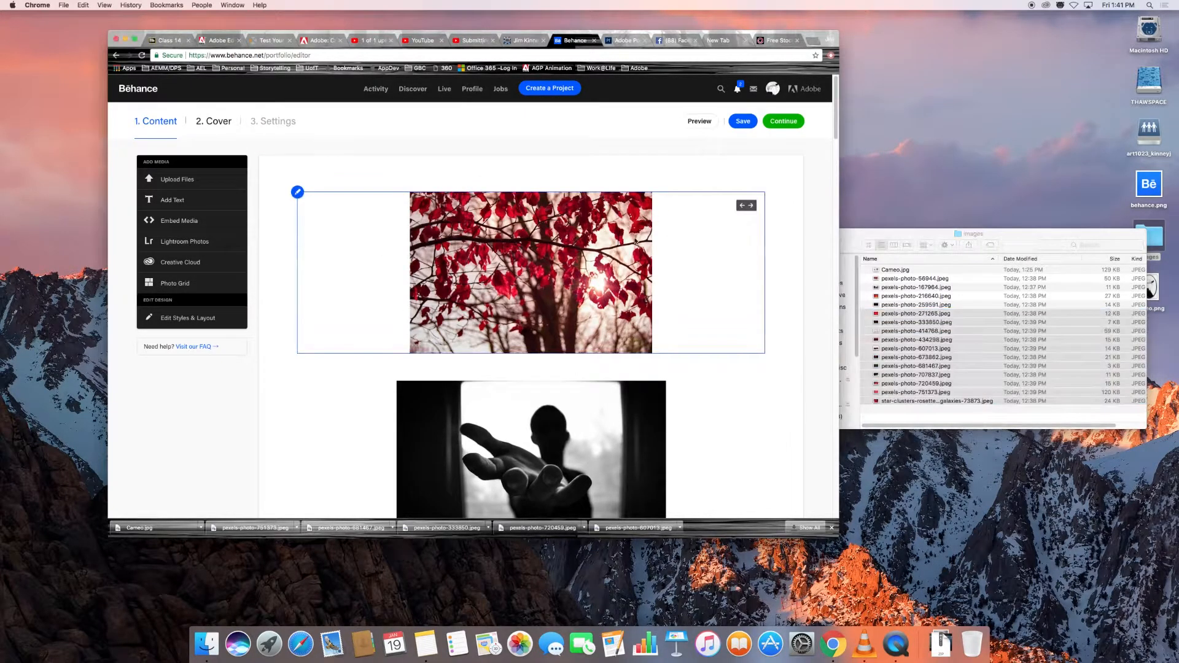
{"action": "scroll", "coordinate": [495, 293], "scroll_direction": "down", "scroll_amount": 15}
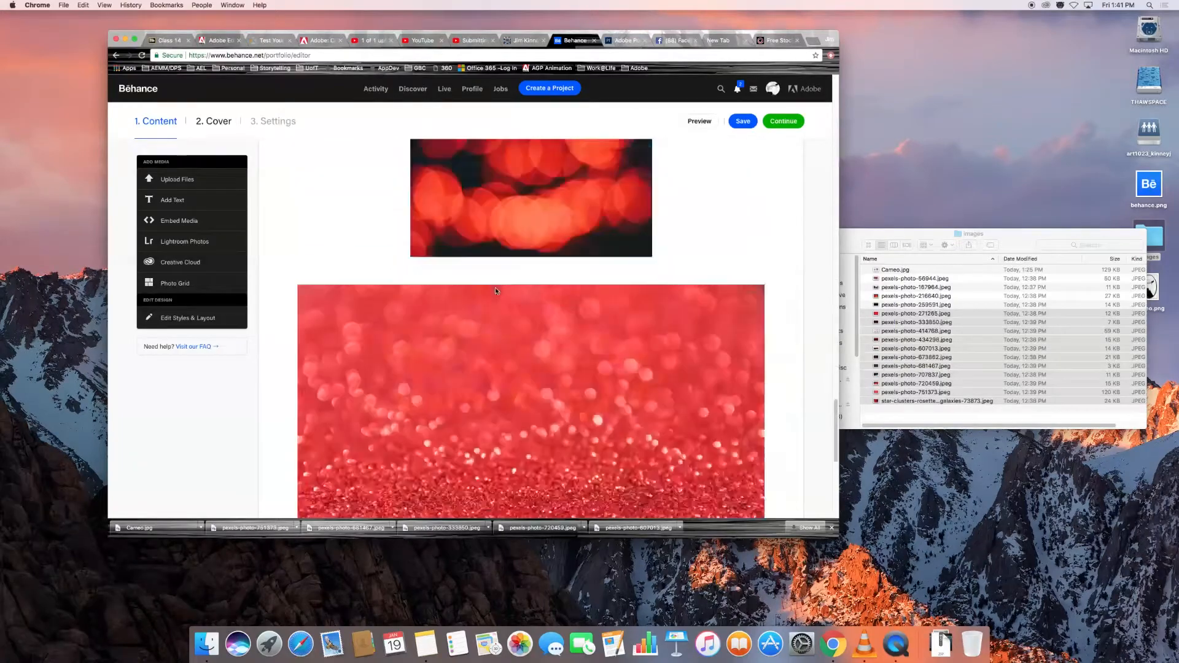
{"action": "scroll", "coordinate": [496, 292], "scroll_direction": "up", "scroll_amount": 15}
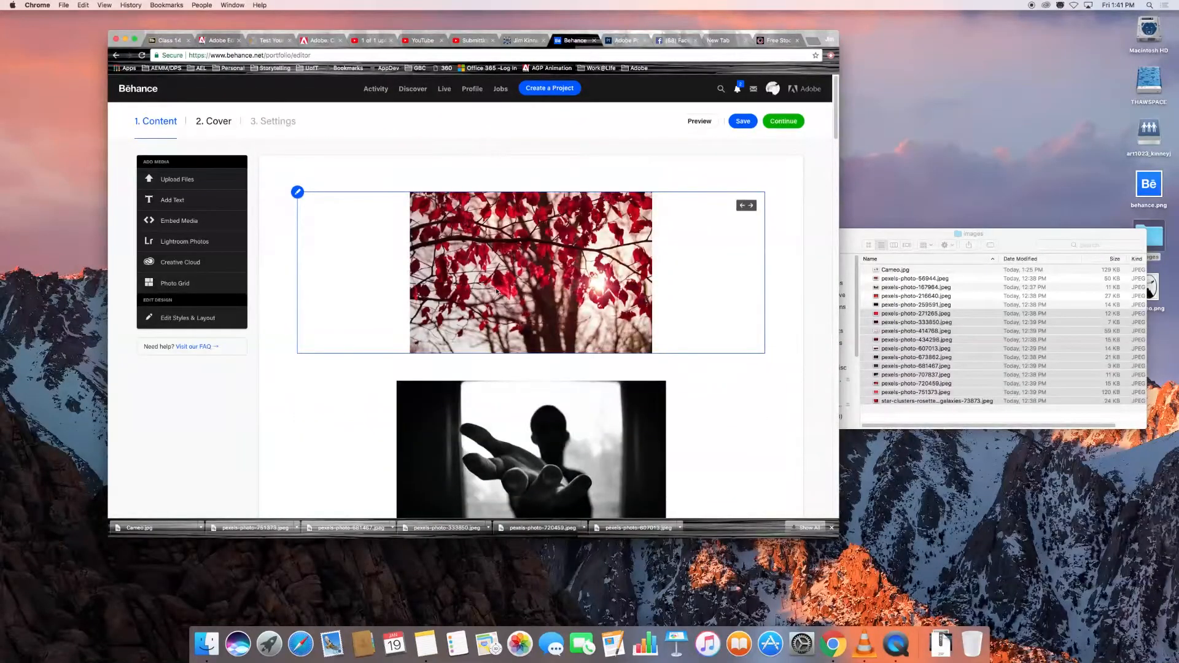
{"action": "left_click", "coordinate": [784, 121]}
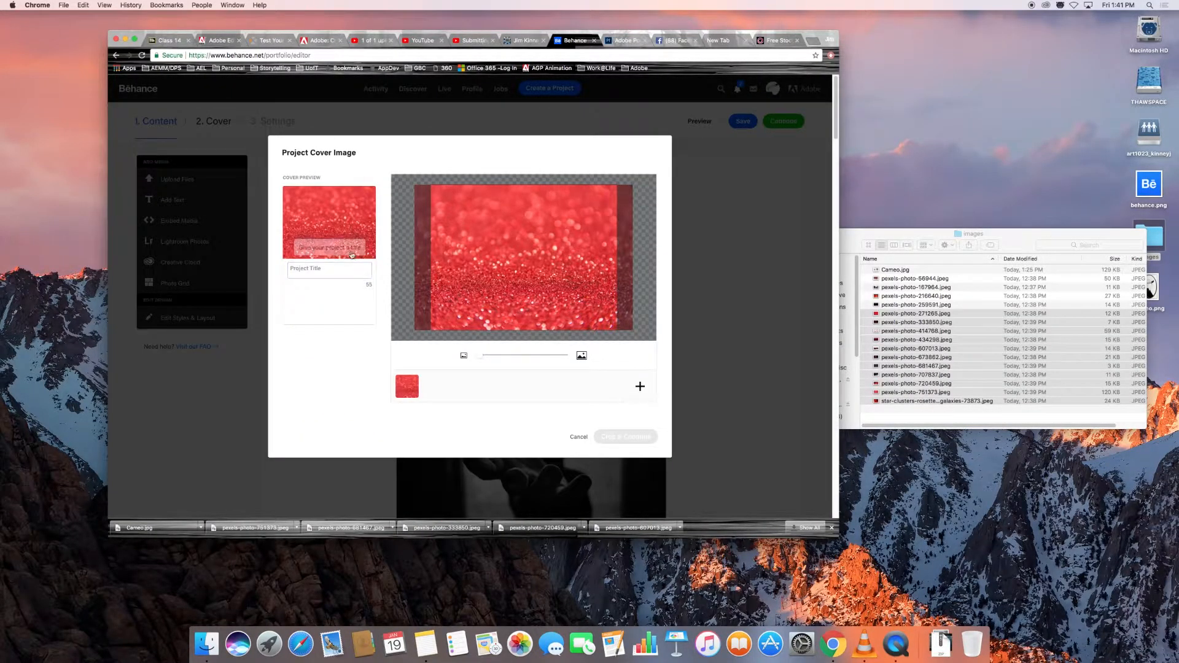
{"action": "left_click", "coordinate": [320, 269]}
{"action": "type", "text": "RED Video"}
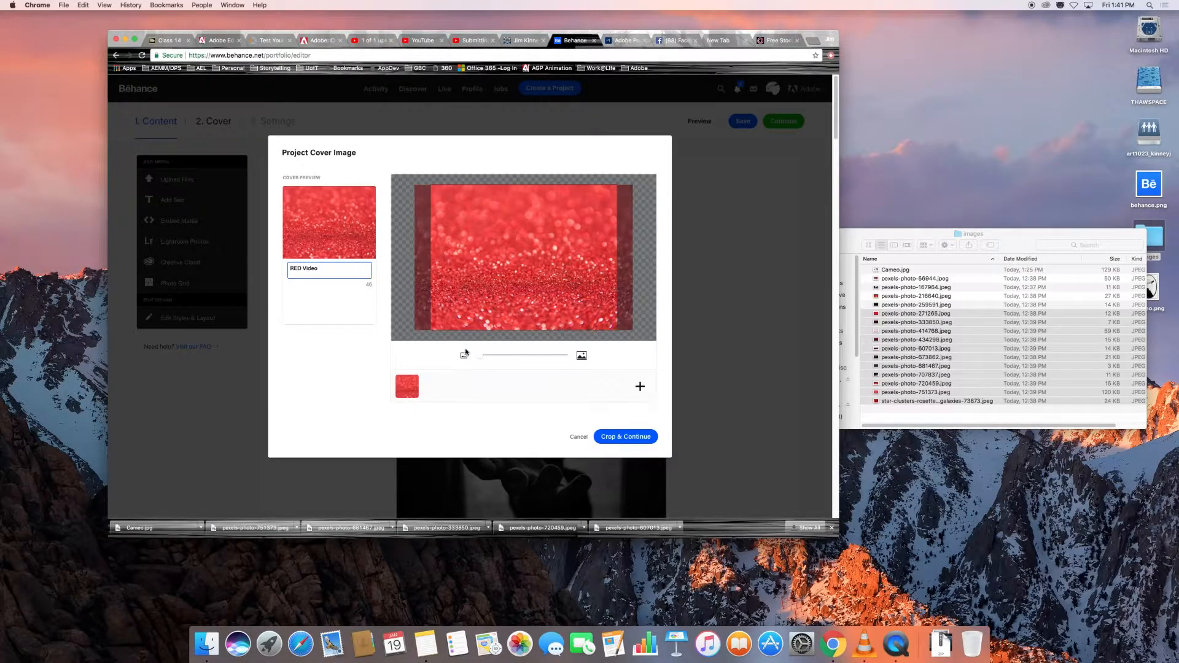
{"action": "left_click_drag", "start_coordinate": [482, 355], "coordinate": [489, 360]}
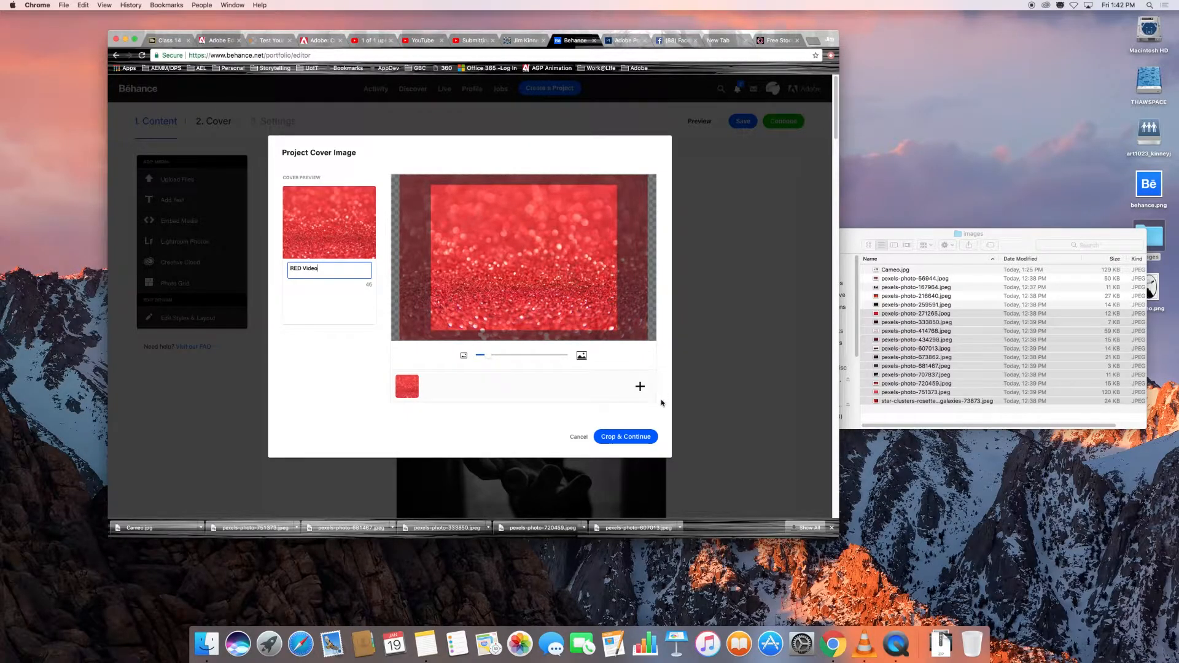
{"action": "left_click", "coordinate": [620, 438]}
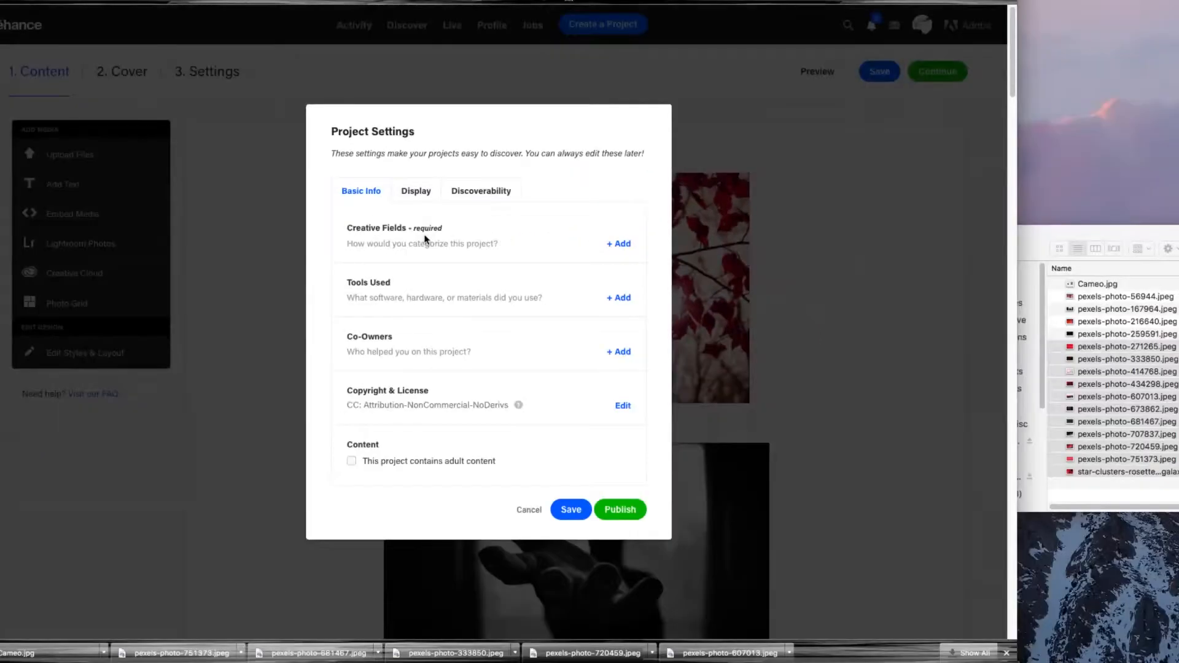
- Add Motion Graphics and Visual Effects as creative fields in the project settings
{"action": "left_click", "coordinate": [619, 244]}
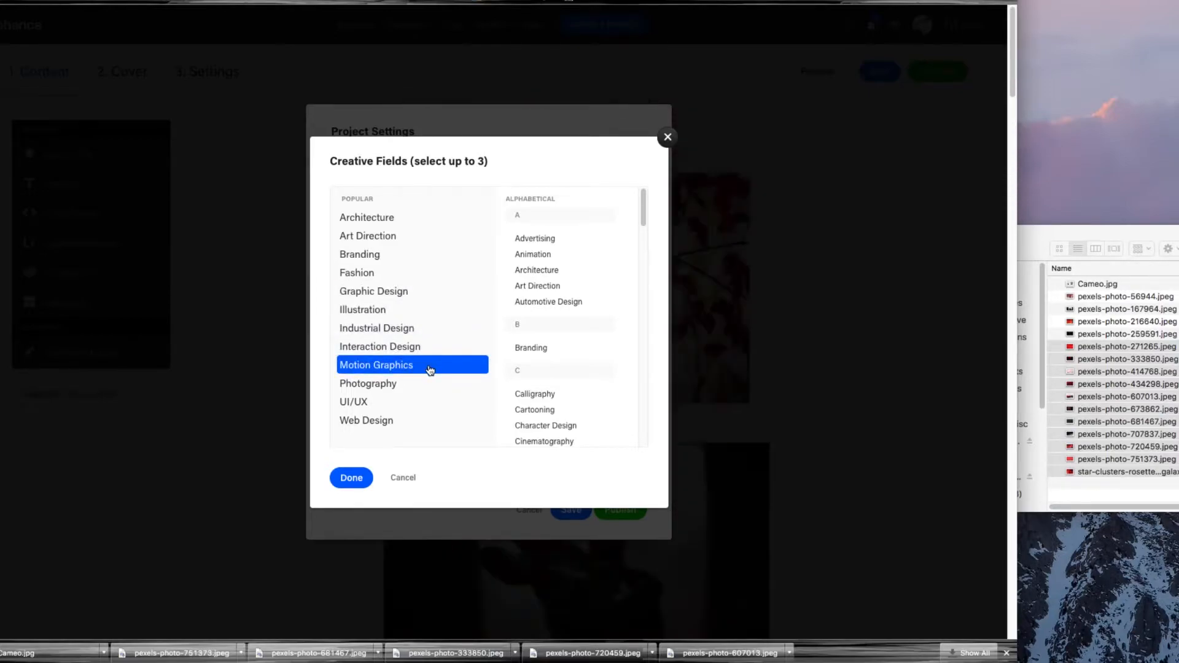
{"action": "left_click", "coordinate": [403, 375]}
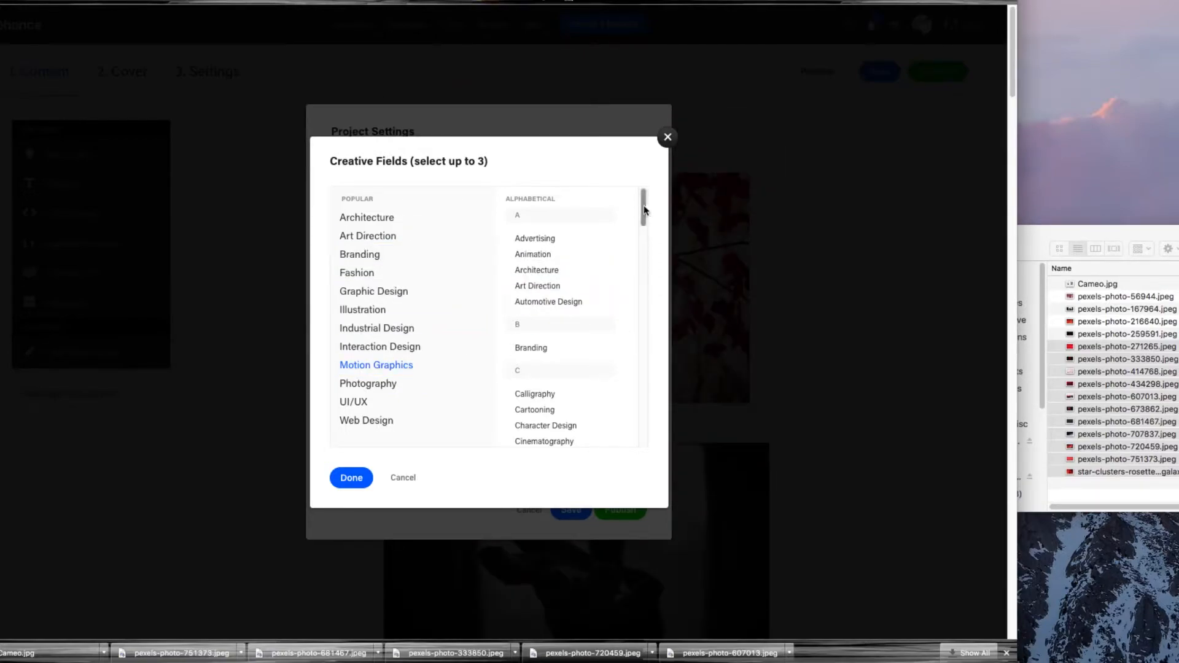
{"action": "scroll", "coordinate": [641, 273], "scroll_direction": "down", "scroll_amount": 3}
{"action": "left_click_drag", "start_coordinate": [644, 261], "coordinate": [647, 433]}
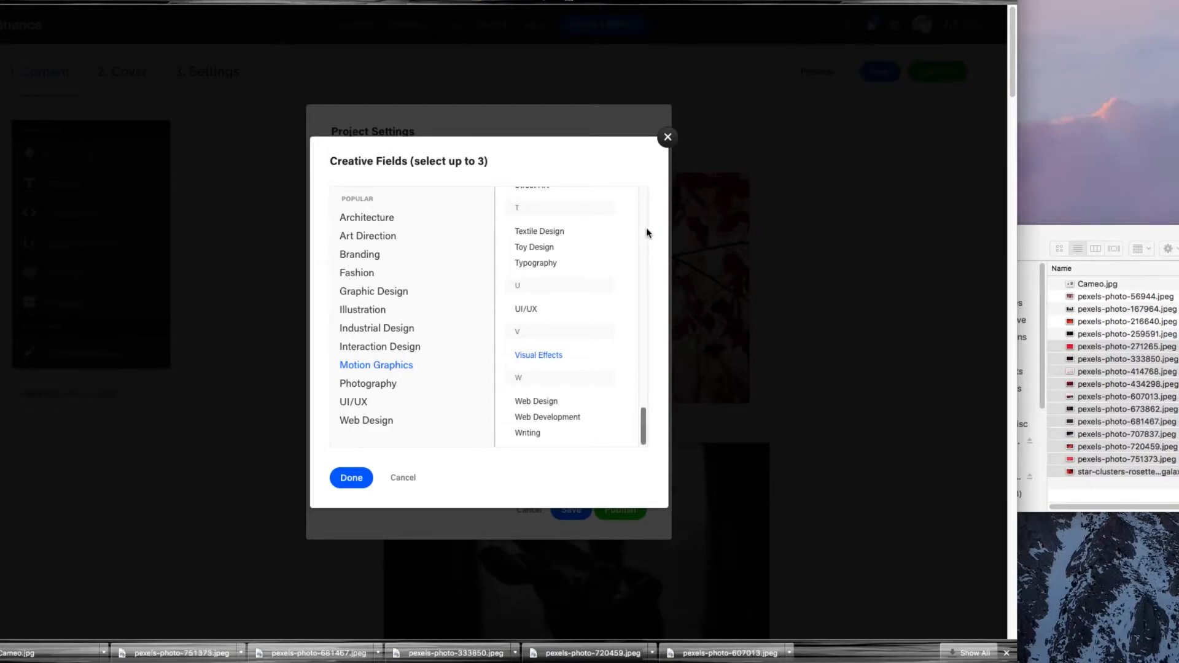
- Add Cinematography as the third creative field and confirm the selection
{"action": "scroll", "coordinate": [647, 234], "scroll_direction": "up", "scroll_amount": 4}
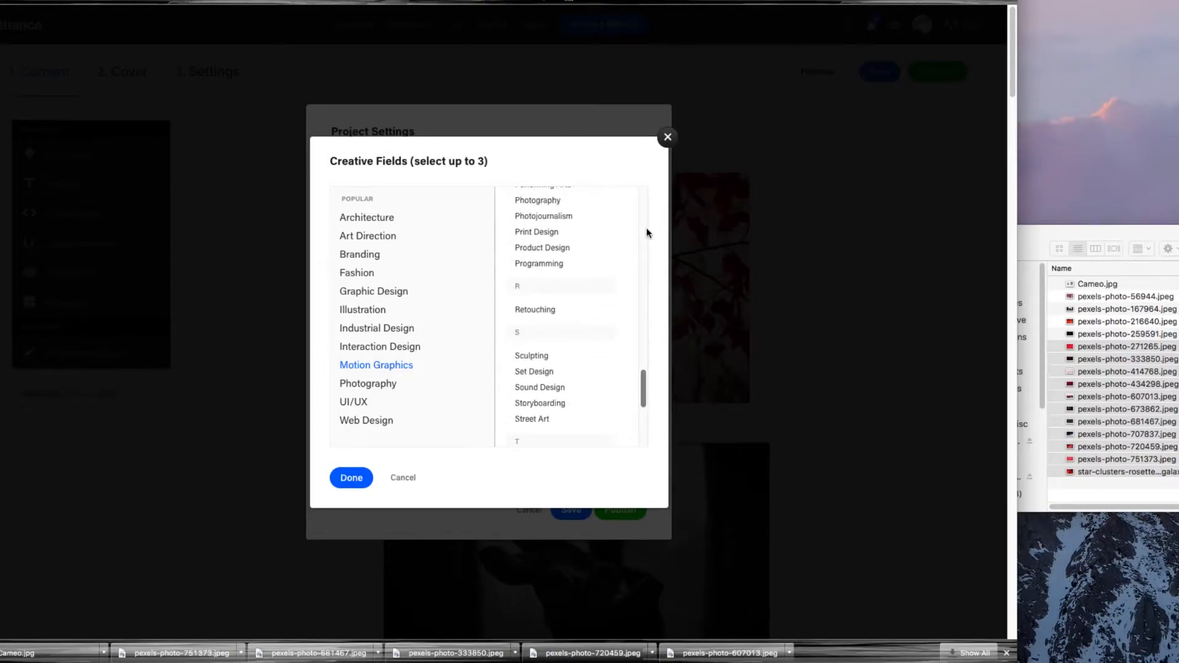
{"action": "scroll", "coordinate": [647, 232], "scroll_direction": "up", "scroll_amount": 4}
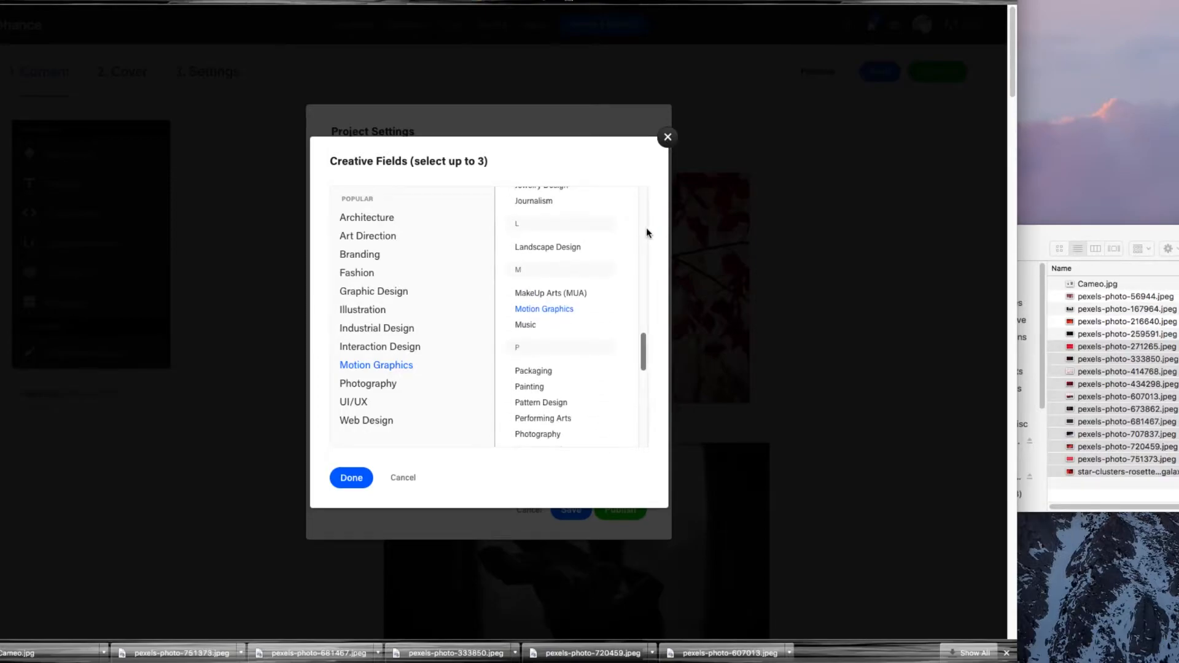
{"action": "scroll", "coordinate": [643, 413], "scroll_direction": "down", "scroll_amount": 2}
{"action": "scroll", "coordinate": [643, 407], "scroll_direction": "down", "scroll_amount": 5}
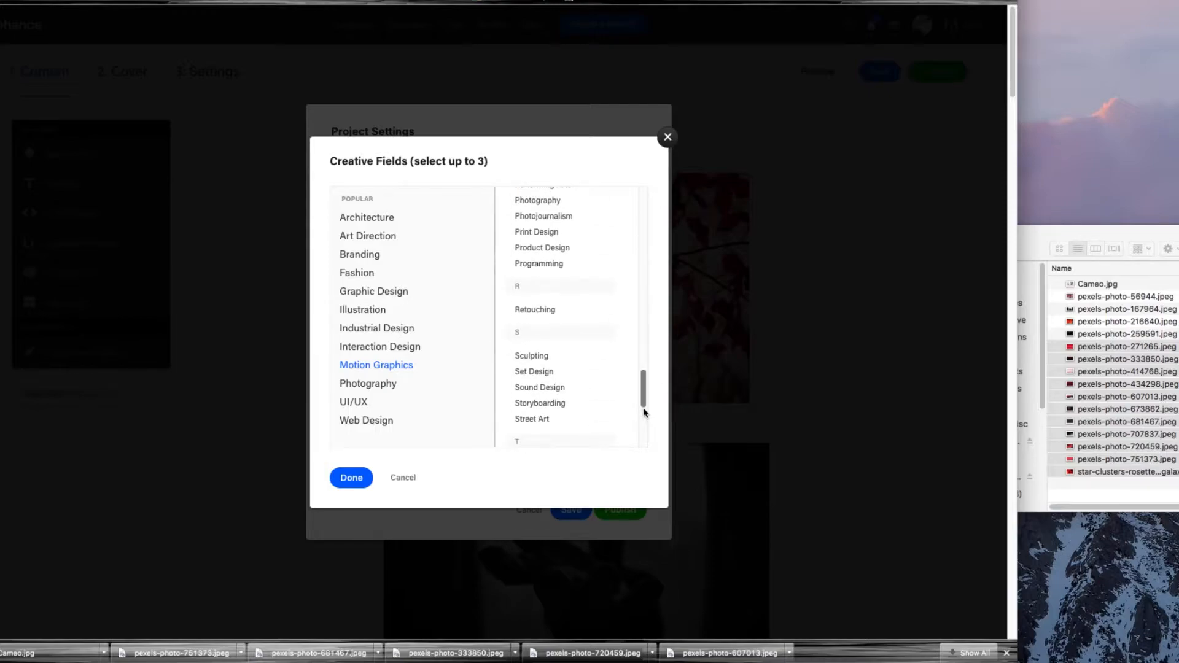
{"action": "left_click", "coordinate": [411, 305]}
{"action": "scroll", "coordinate": [643, 205], "scroll_direction": "up", "scroll_amount": 8}
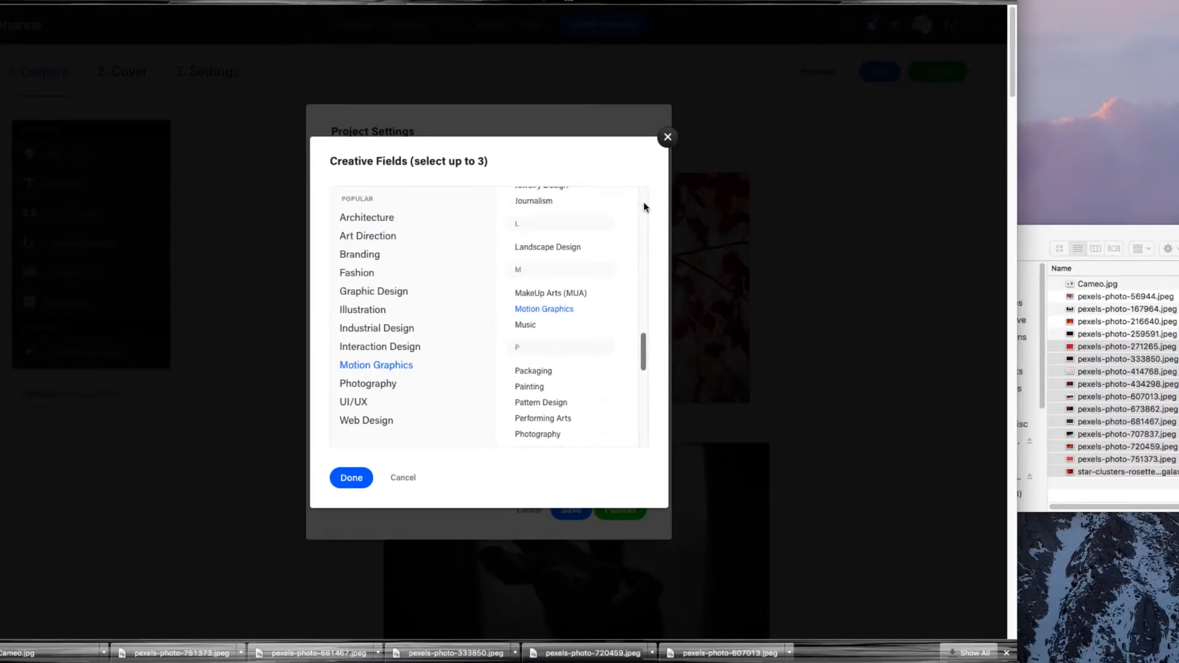
{"action": "scroll", "coordinate": [644, 204], "scroll_direction": "up", "scroll_amount": 10}
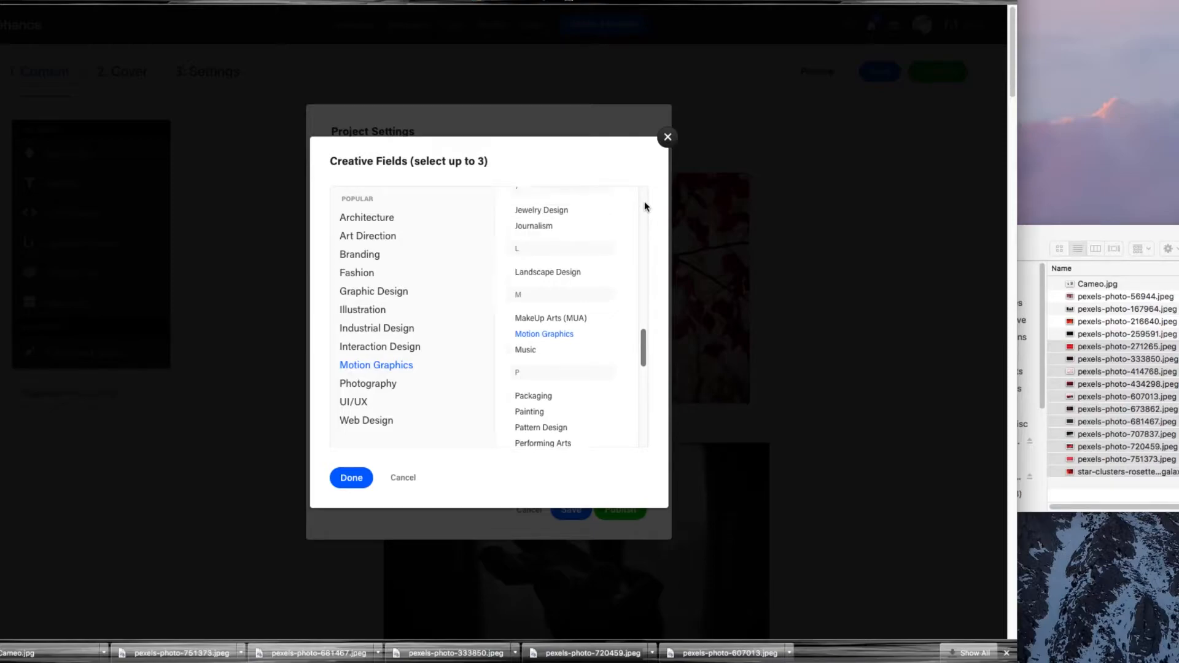
{"action": "scroll", "coordinate": [643, 201], "scroll_direction": "up", "scroll_amount": 5}
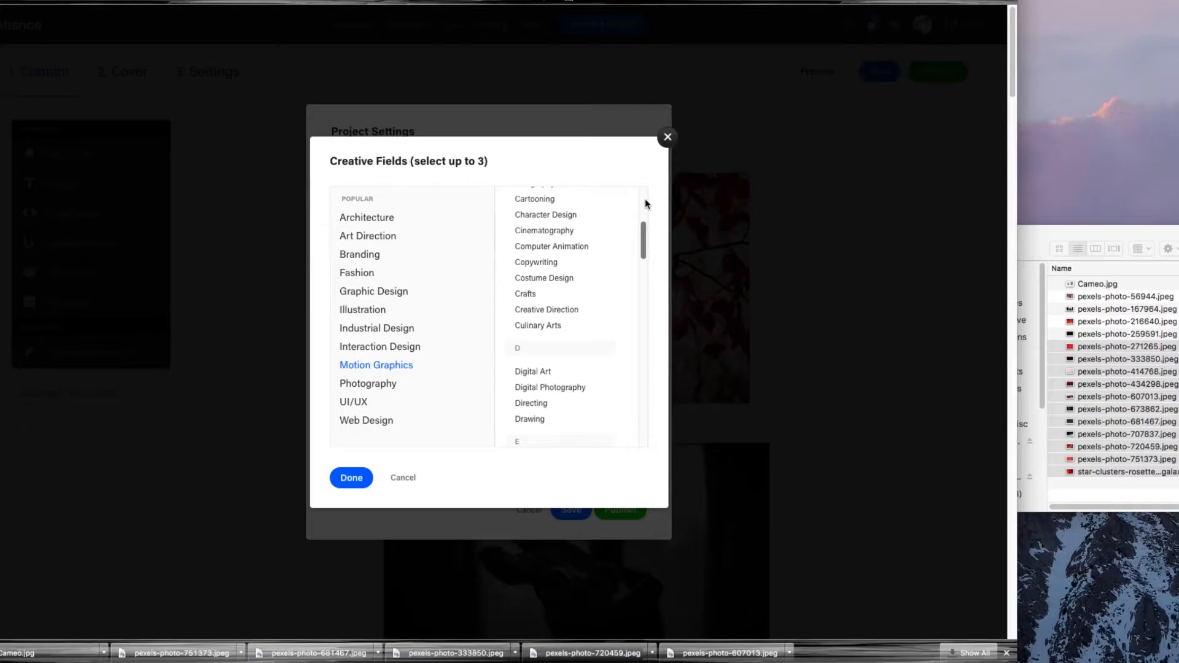
{"action": "left_click", "coordinate": [555, 231]}
{"action": "left_click", "coordinate": [348, 480]}
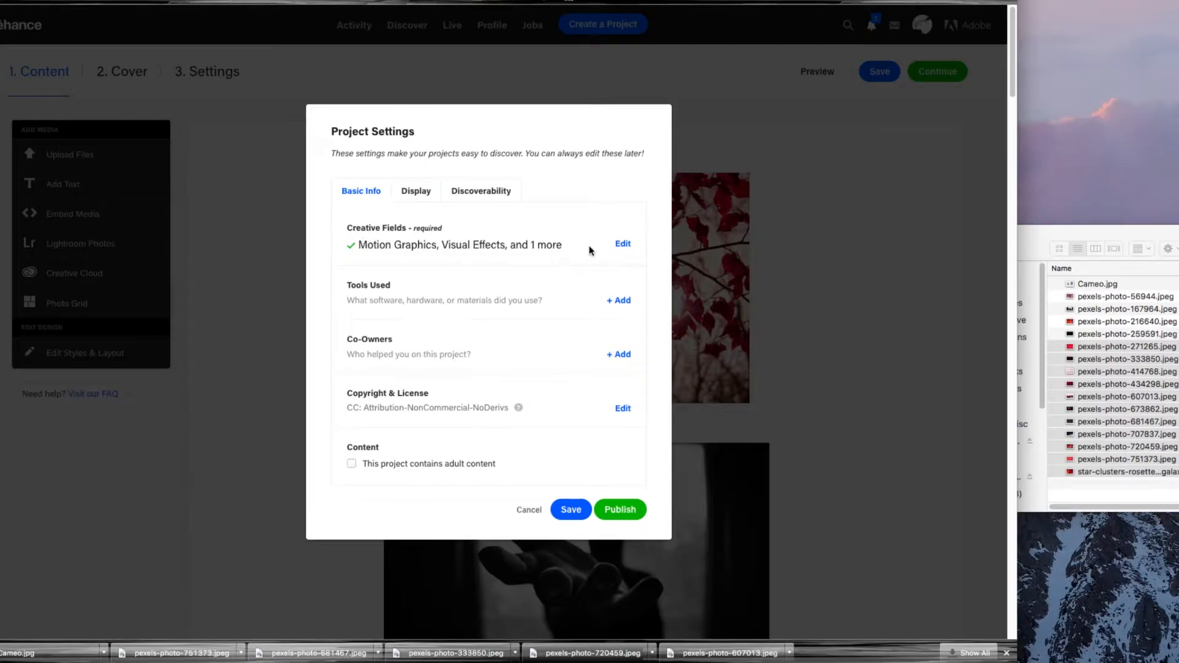
- Add Adobe Premiere Pro and Adobe Audition as the tools used on the project
{"action": "left_click", "coordinate": [620, 301]}
{"action": "left_click", "coordinate": [384, 143]}
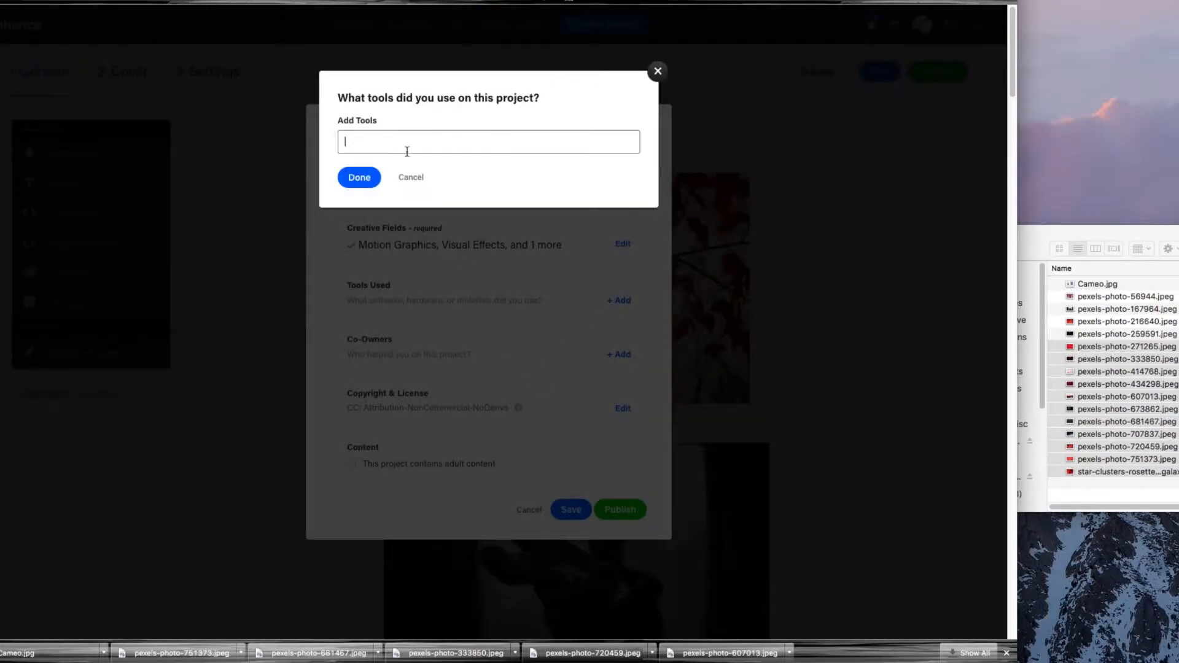
{"action": "type", "text": "Adobe"}
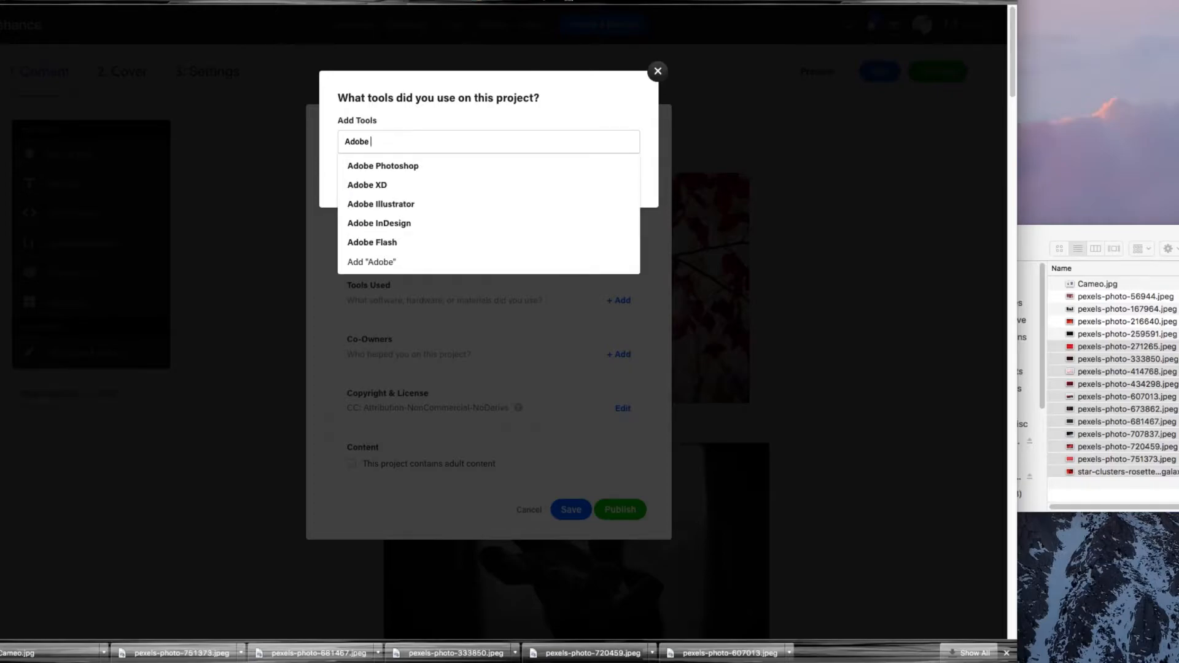
{"action": "type", "text": " Premiere"}
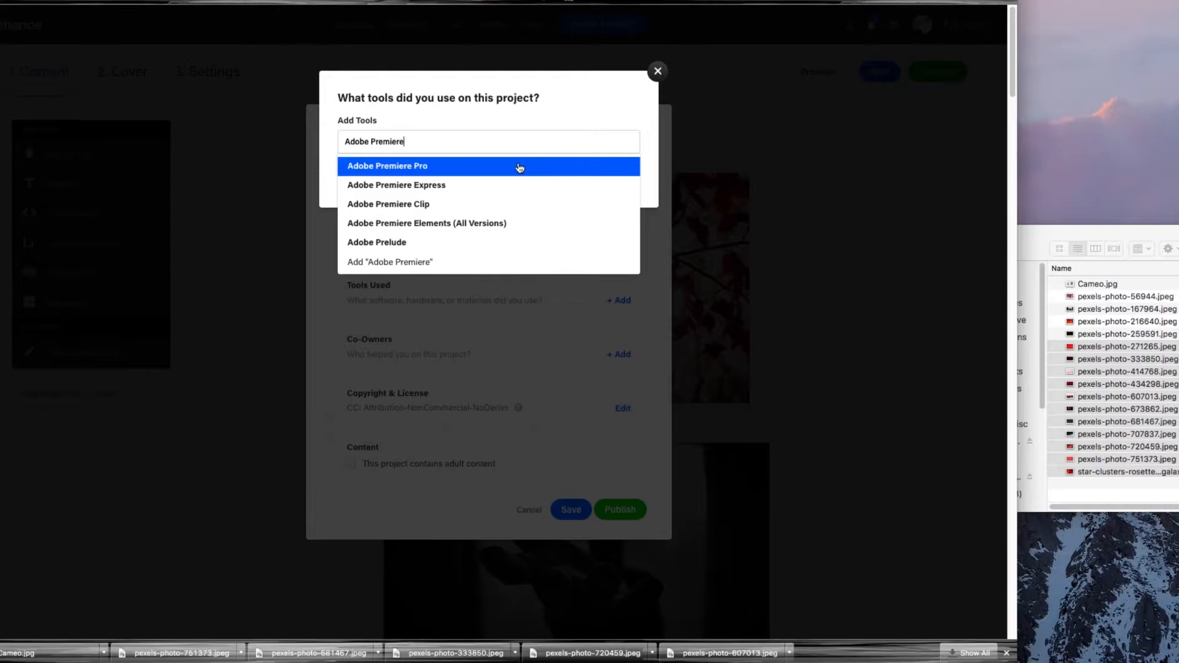
{"action": "left_click", "coordinate": [485, 168]}
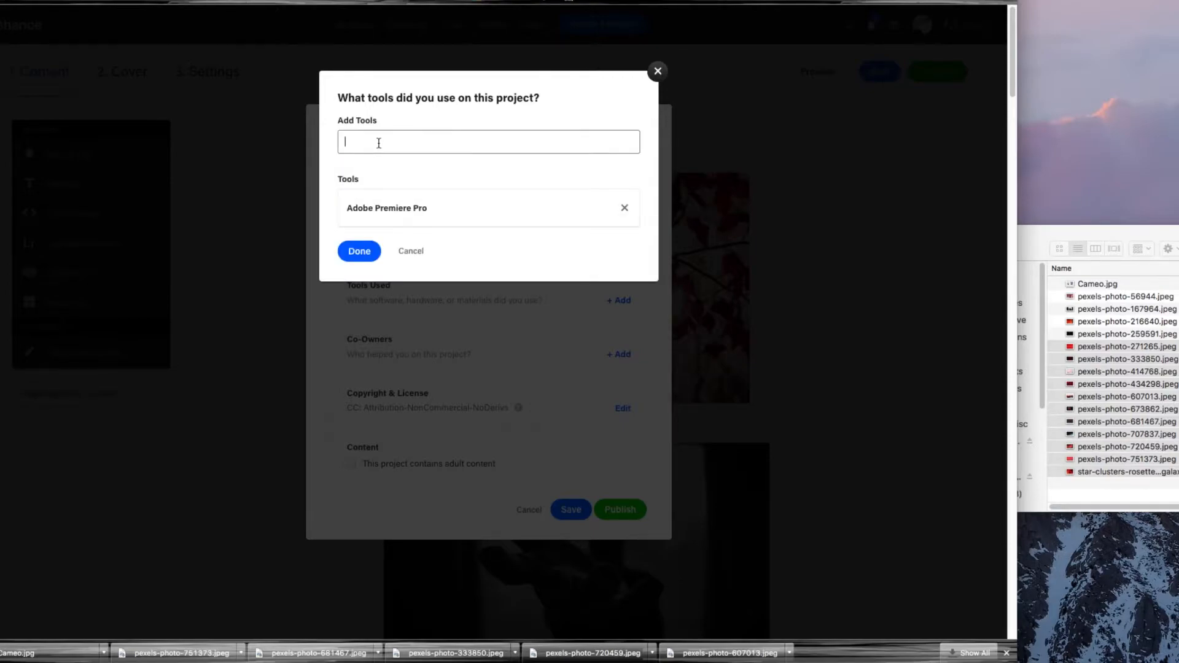
{"action": "type", "text": "Adobe Aud"}
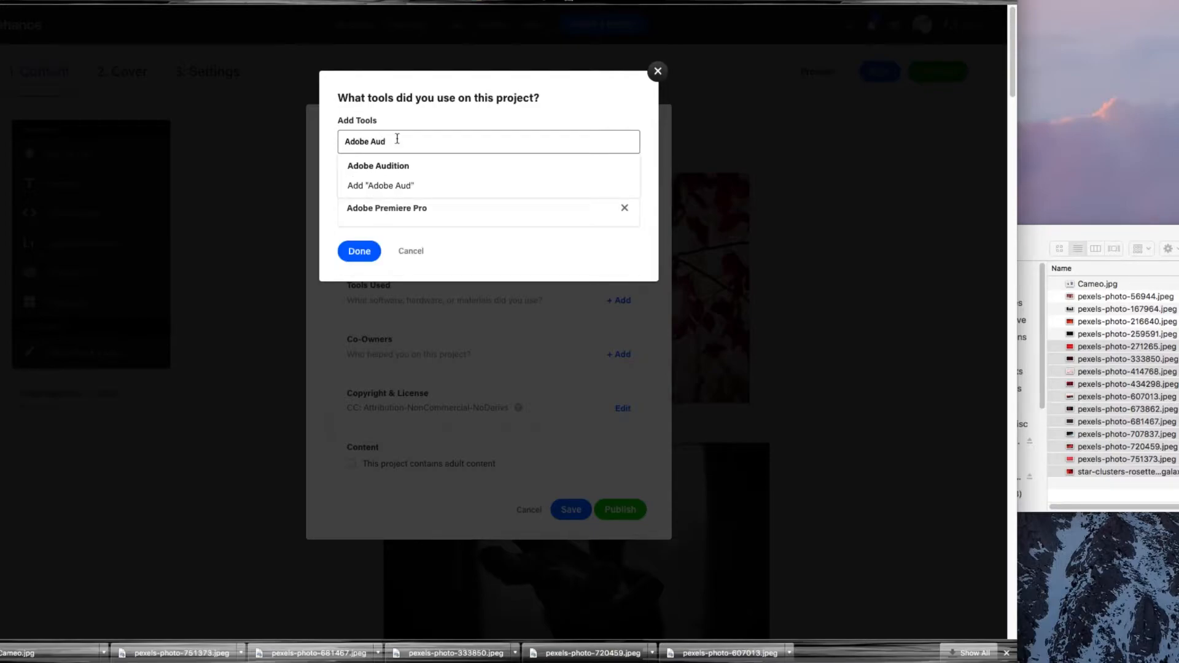
{"action": "left_click", "coordinate": [373, 168]}
{"action": "left_click", "coordinate": [350, 295]}
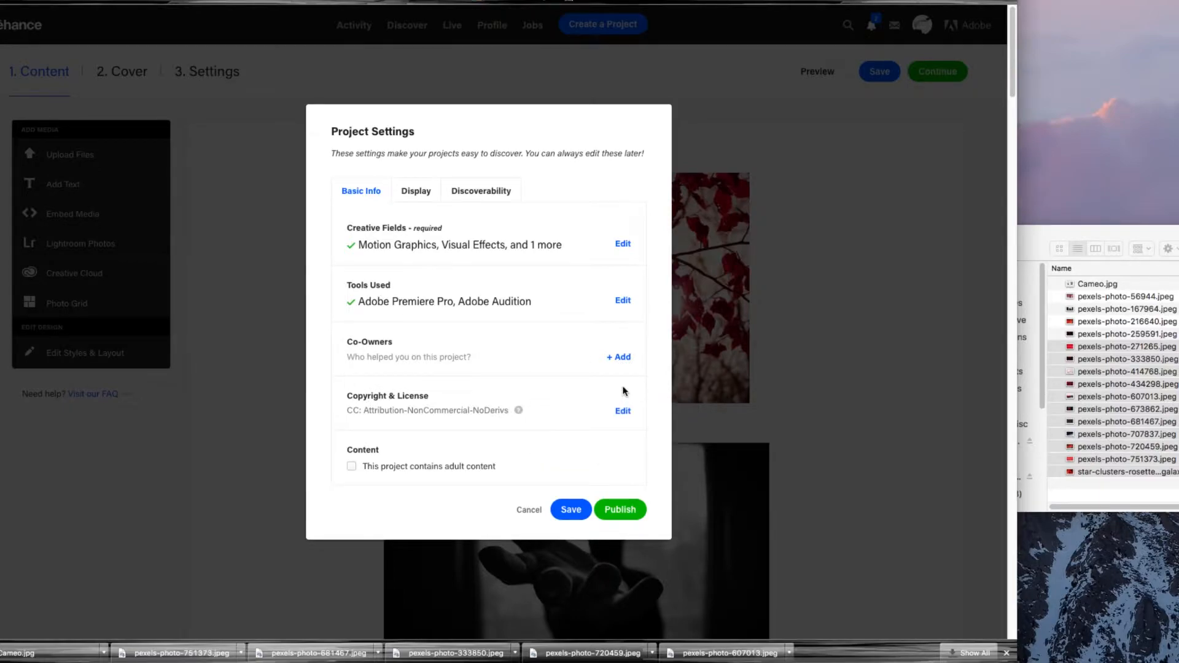
- Enter the project description "Video project using still images and a soundtrack to explore editing functions in Adobe Premiere Pro"
{"action": "scroll", "coordinate": [617, 390], "scroll_direction": "down", "scroll_amount": 1}
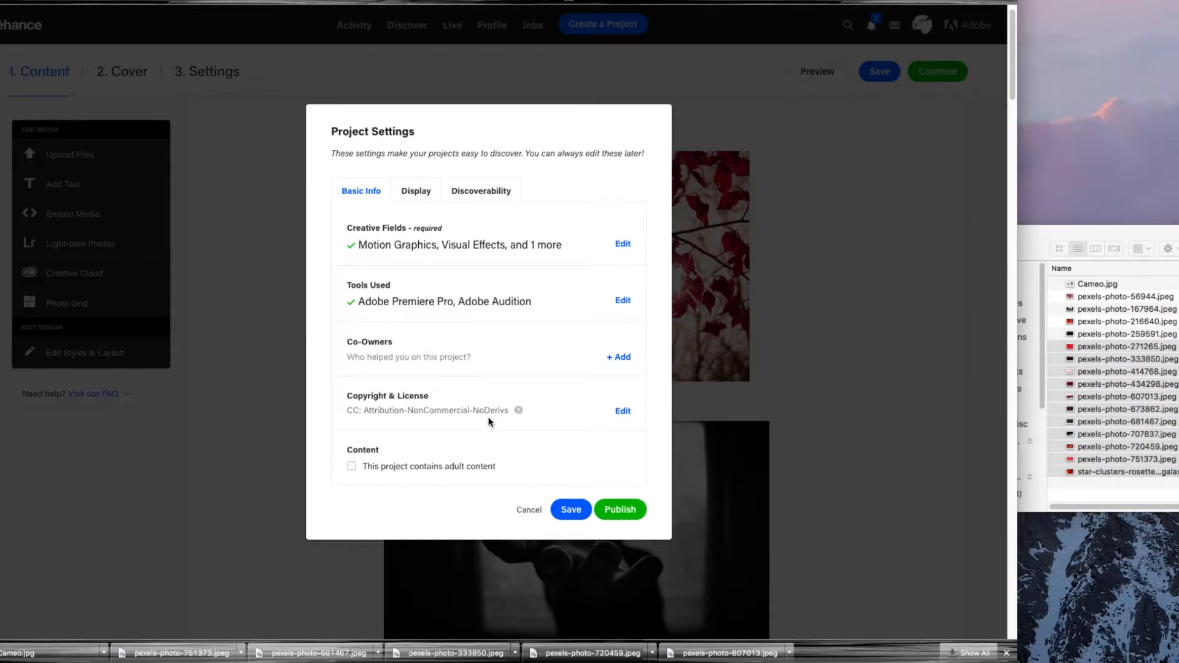
{"action": "mouse_move", "coordinate": [432, 410]}
{"action": "left_click", "coordinate": [414, 194]}
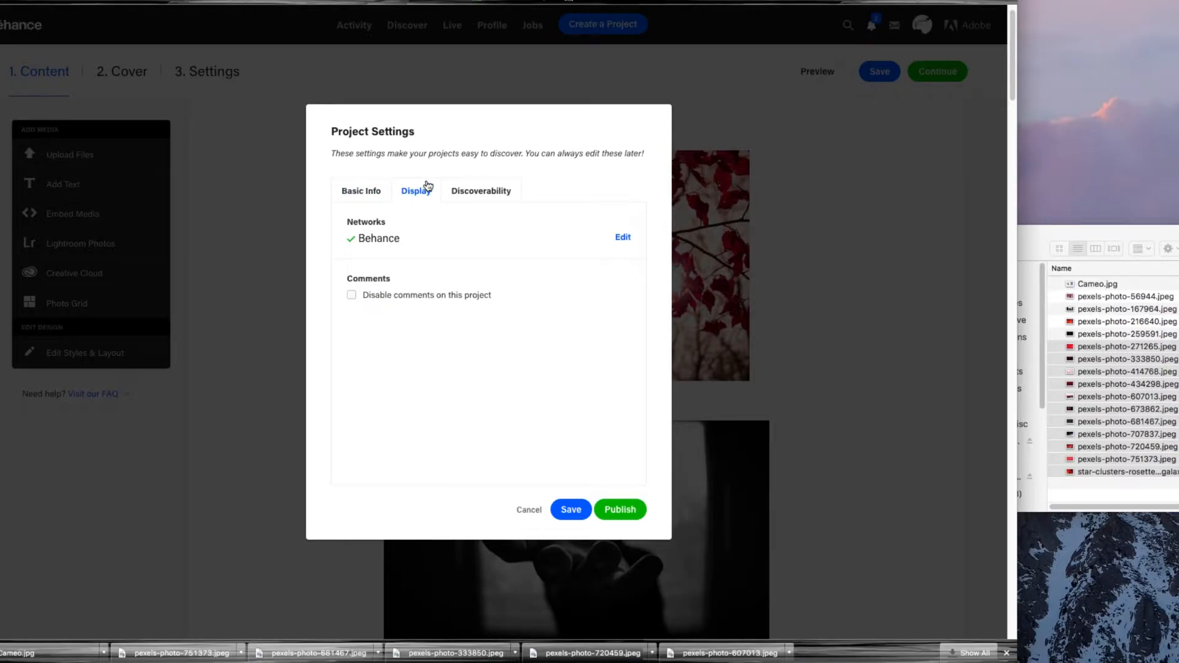
{"action": "left_click", "coordinate": [473, 194]}
{"action": "left_click", "coordinate": [365, 246]}
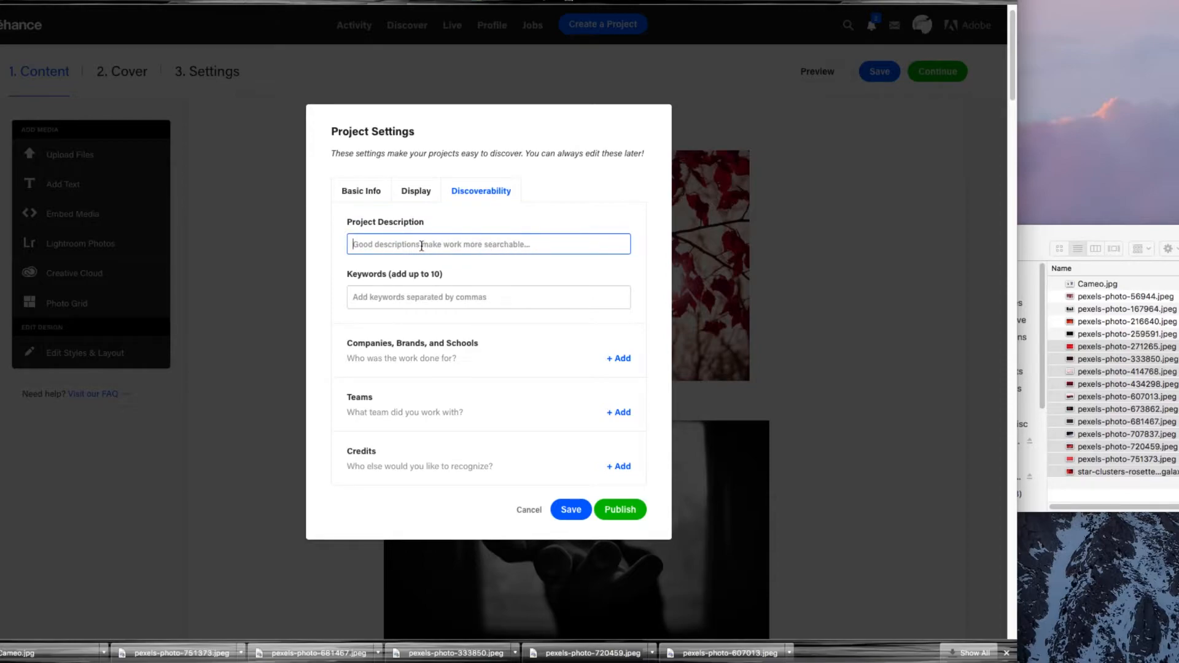
{"action": "type", "text": "Video"}
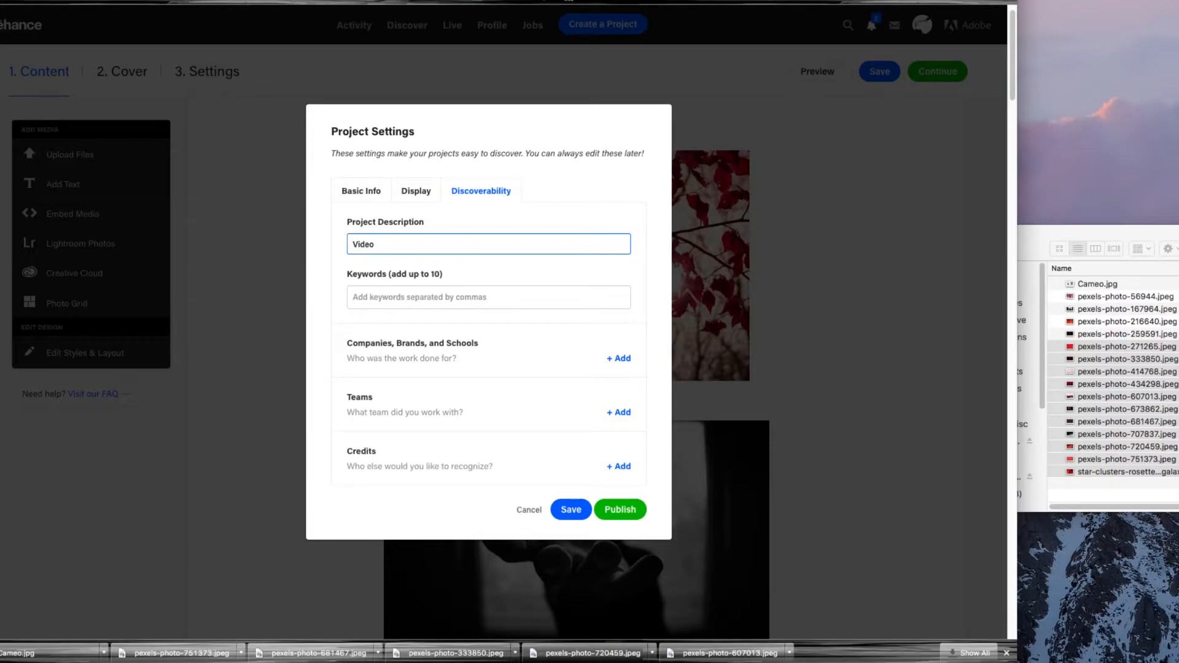
{"action": "type", "text": " proe"}
{"action": "type", "text": "ject using "}
{"action": "type", "text": "still image"}
{"action": "type", "text": "s"}
{"action": "type", "text": " and a"}
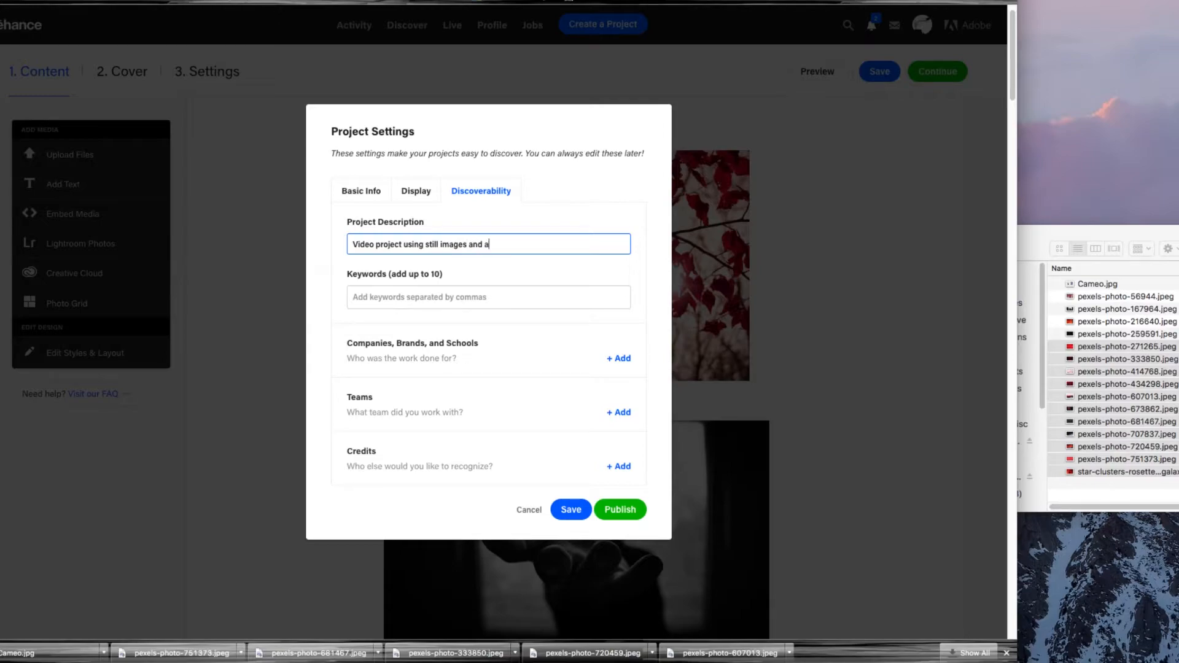
{"action": "type", "text": " soundtraclk"}
{"action": "key", "text": "BackSpace"}
{"action": "key", "text": "BackSpace"}
{"action": "type", "text": "k to explore editing funcitons"}
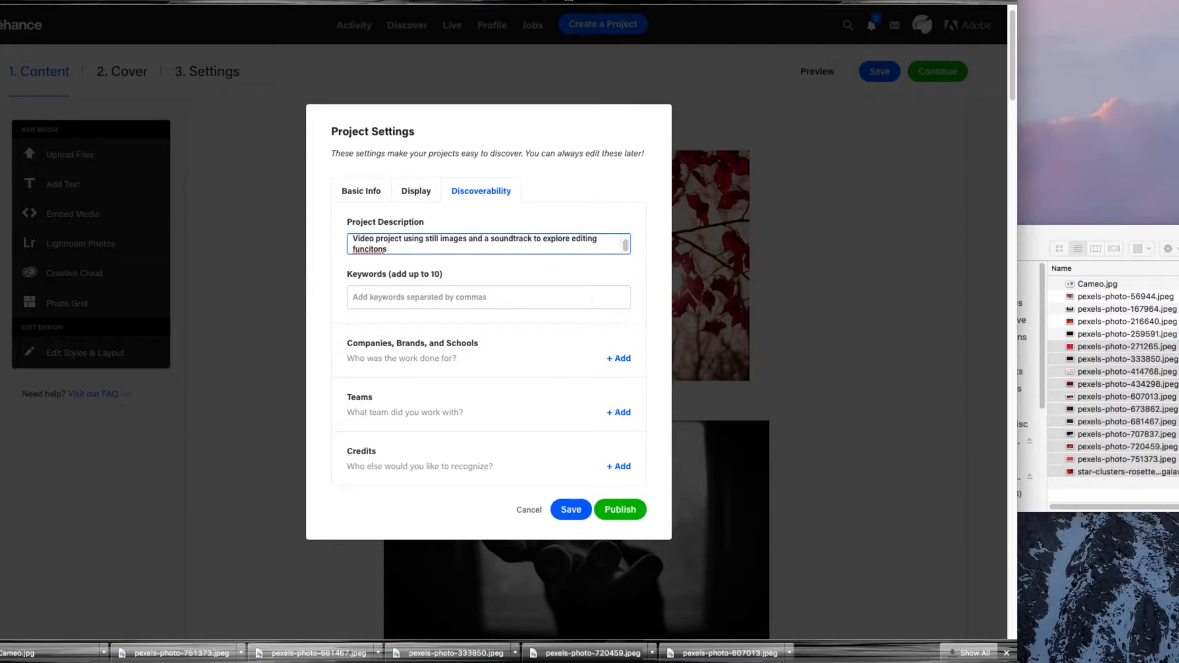
{"action": "key", "text": "BackSpace"}
{"action": "key", "text": "BackSpace"}
{"action": "key", "text": "BackSpace"}
{"action": "key", "text": "BackSpace"}
{"action": "key", "text": "BackSpace"}
{"action": "type", "text": "tions in Adobe Premiere Pro"}
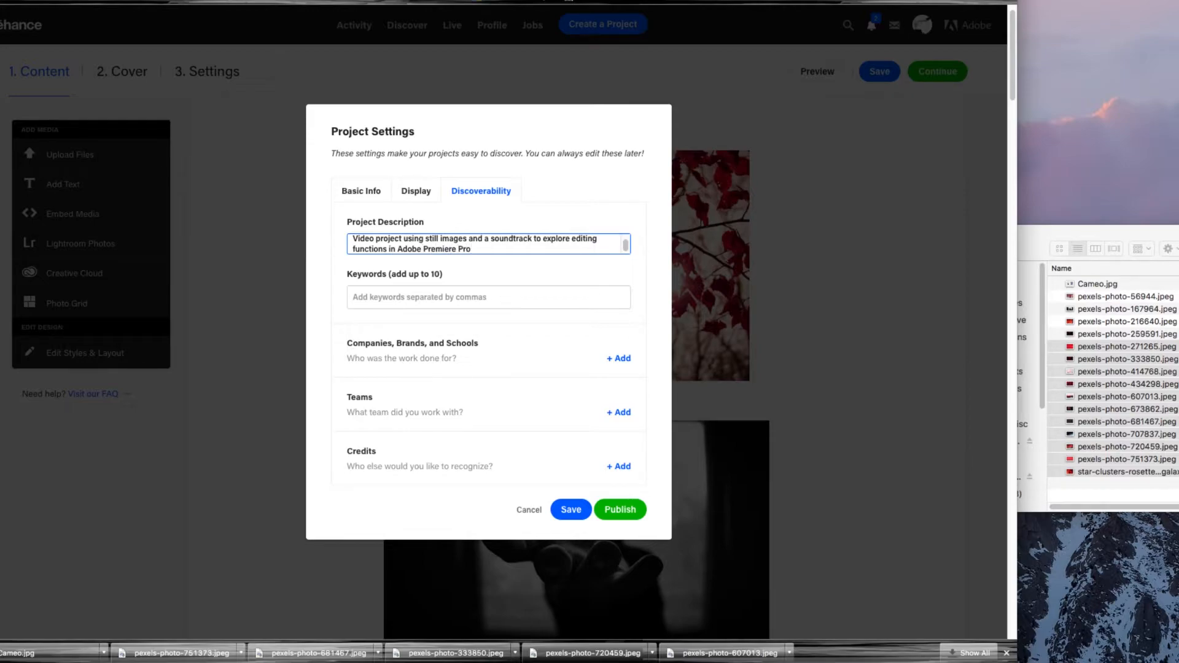
- Add the keywords Video, Project, Red and Editing to the project's discoverability settings
{"action": "left_click", "coordinate": [417, 290]}
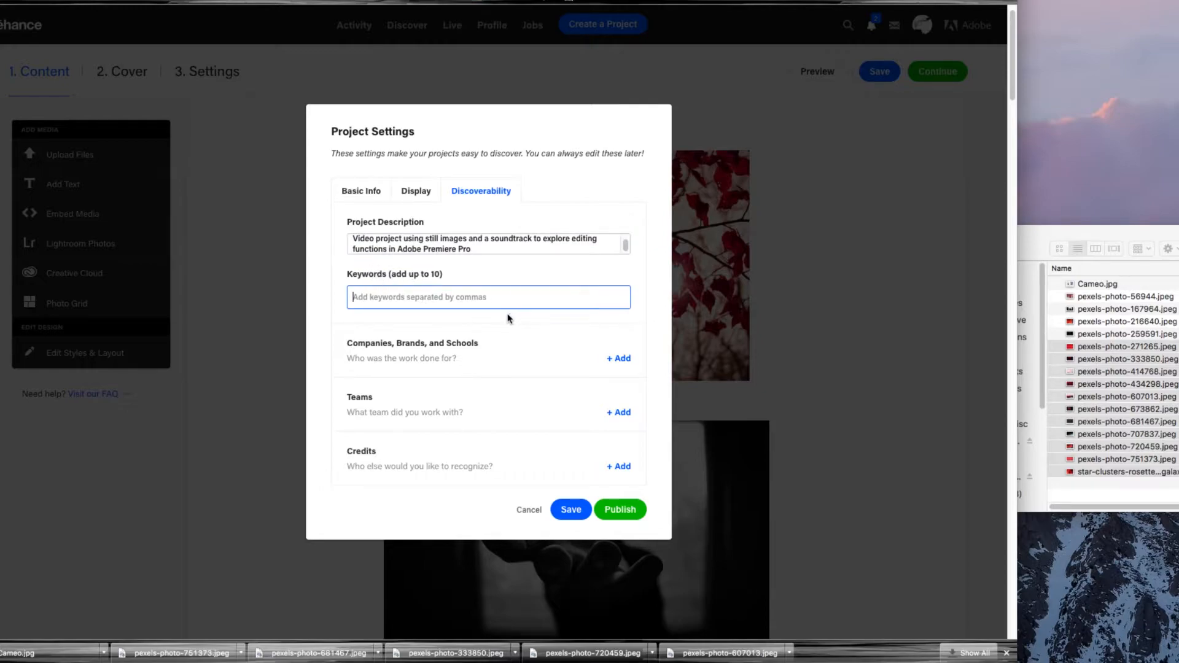
{"action": "type", "text": "Video"}
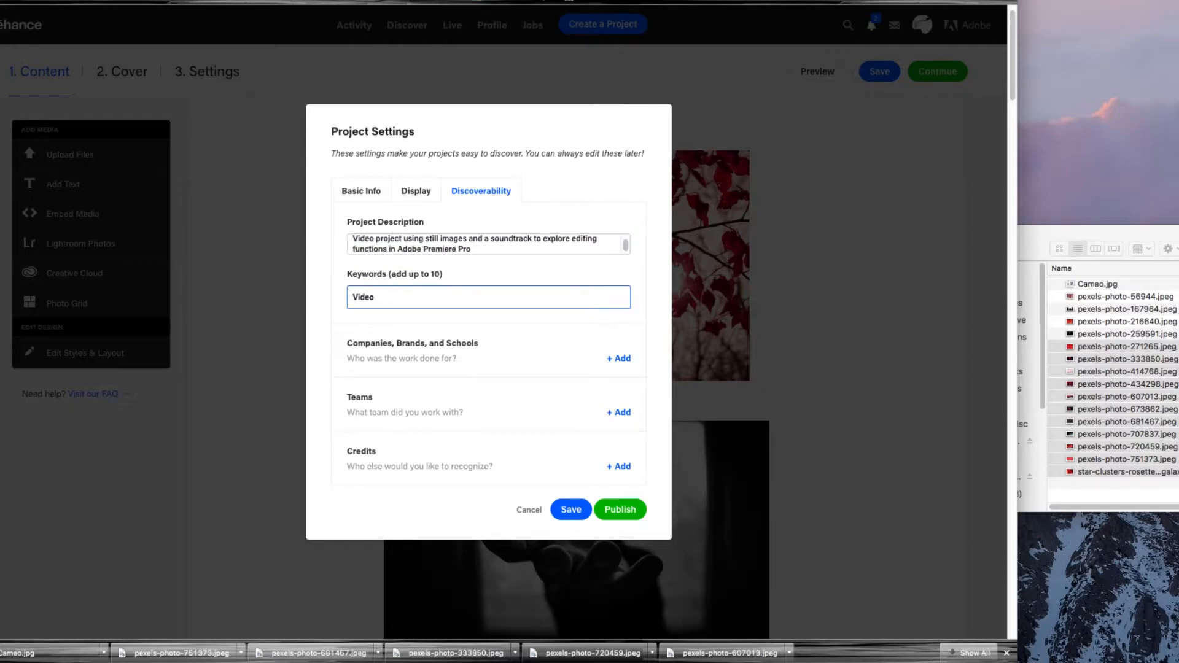
{"action": "key", "text": "Return"}
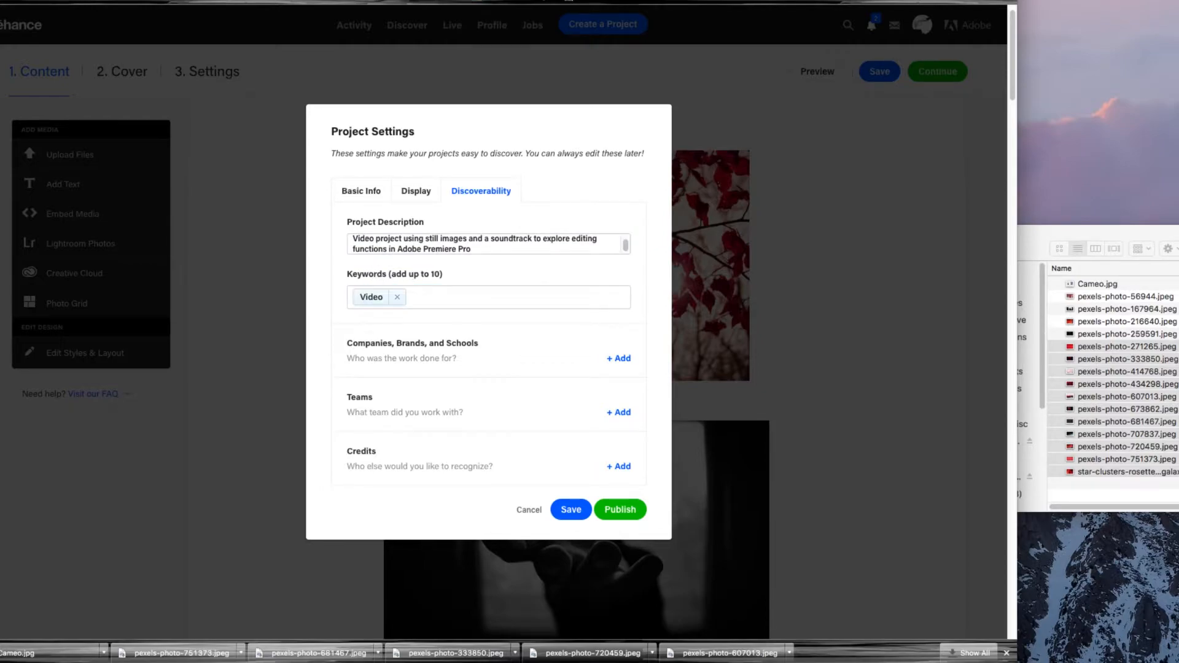
{"action": "left_click", "coordinate": [412, 297]}
{"action": "type", "text": "Project"}
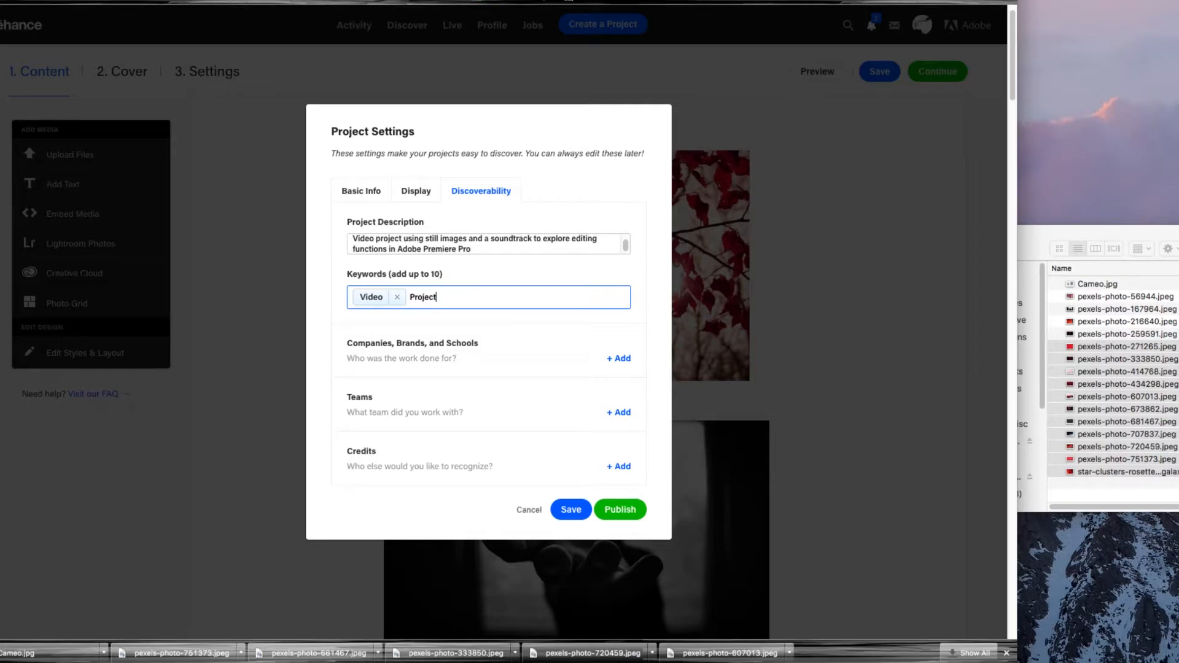
{"action": "key", "text": "Return"}
{"action": "type", "text": "Red"}
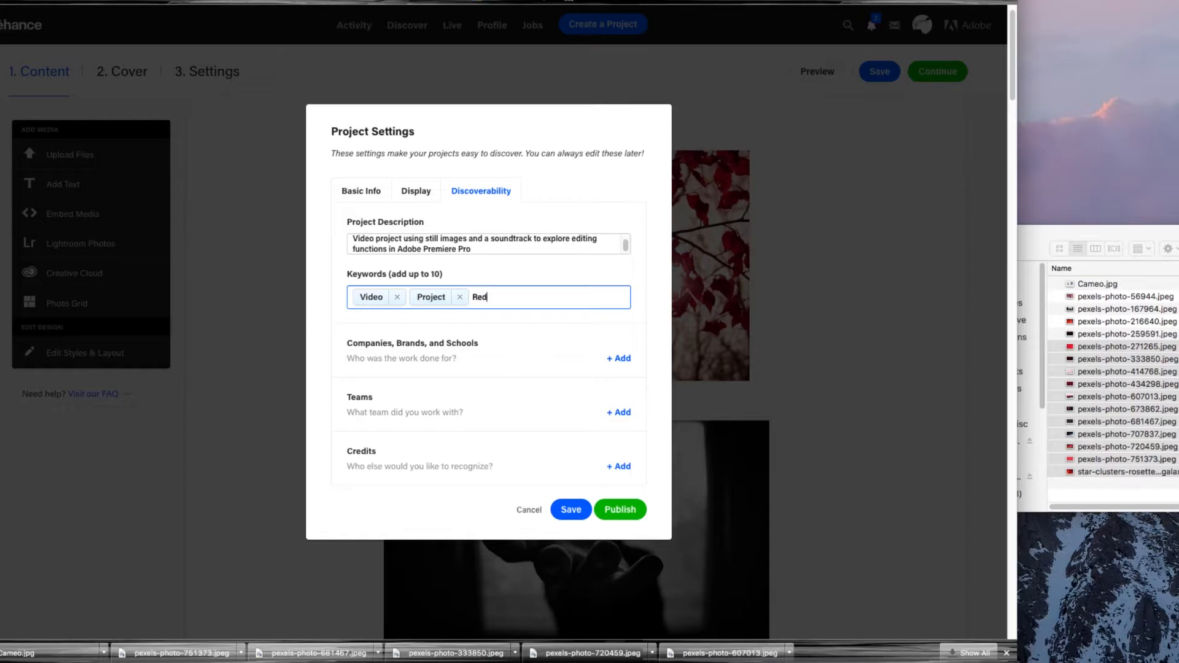
{"action": "key", "text": "Return"}
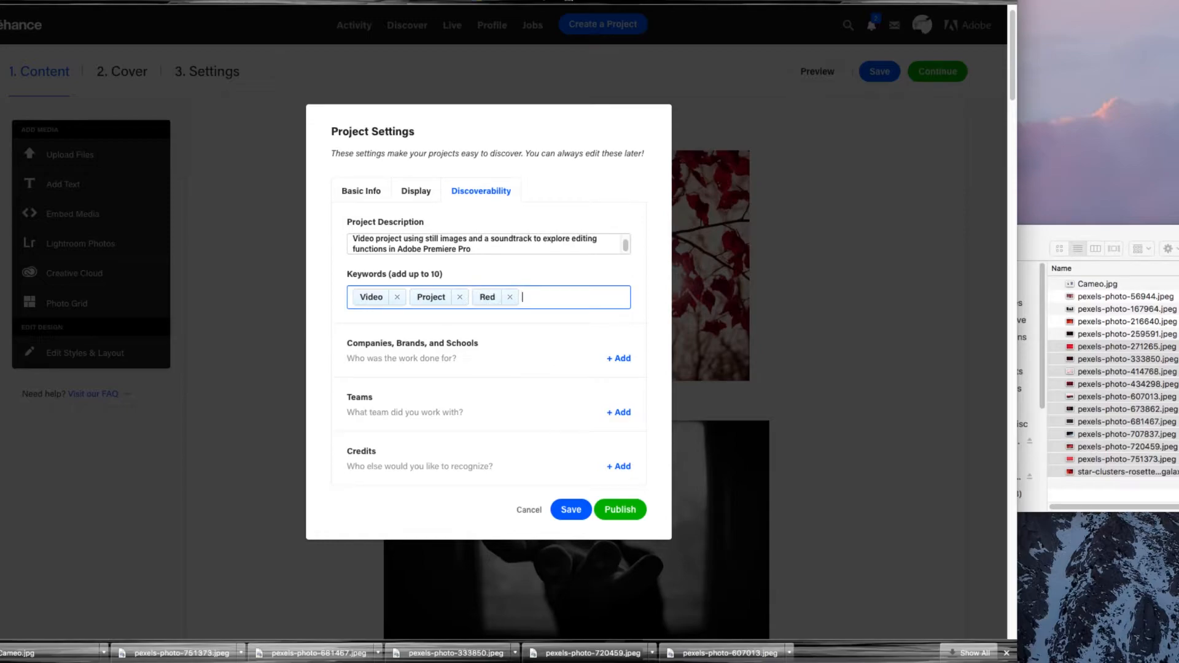
{"action": "type", "text": "Editing"}
{"action": "key", "text": "Return"}
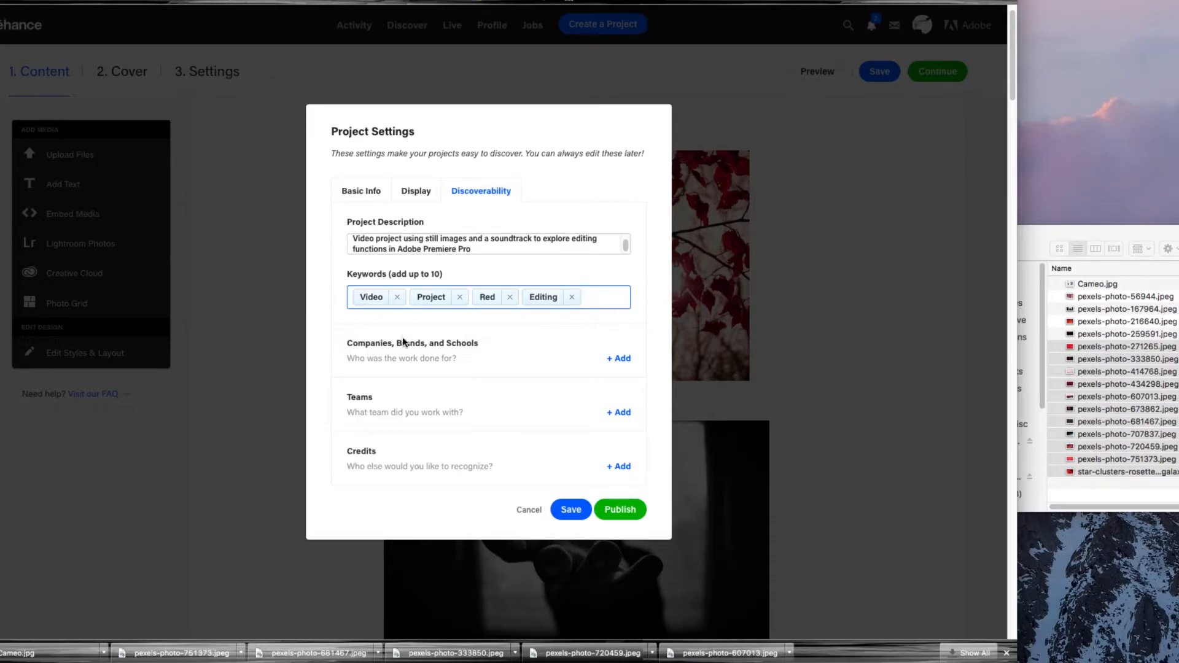
- Add George Brown College as the school the work was done for
{"action": "left_click", "coordinate": [619, 360]}
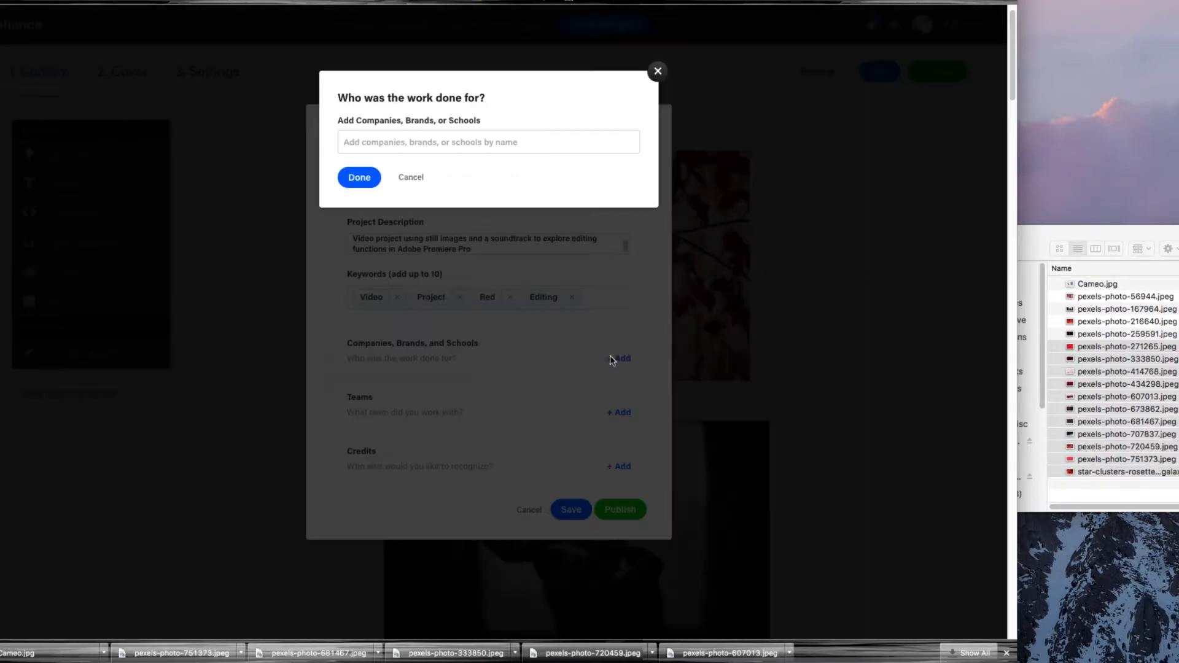
{"action": "left_click", "coordinate": [430, 142]}
{"action": "type", "text": "george"}
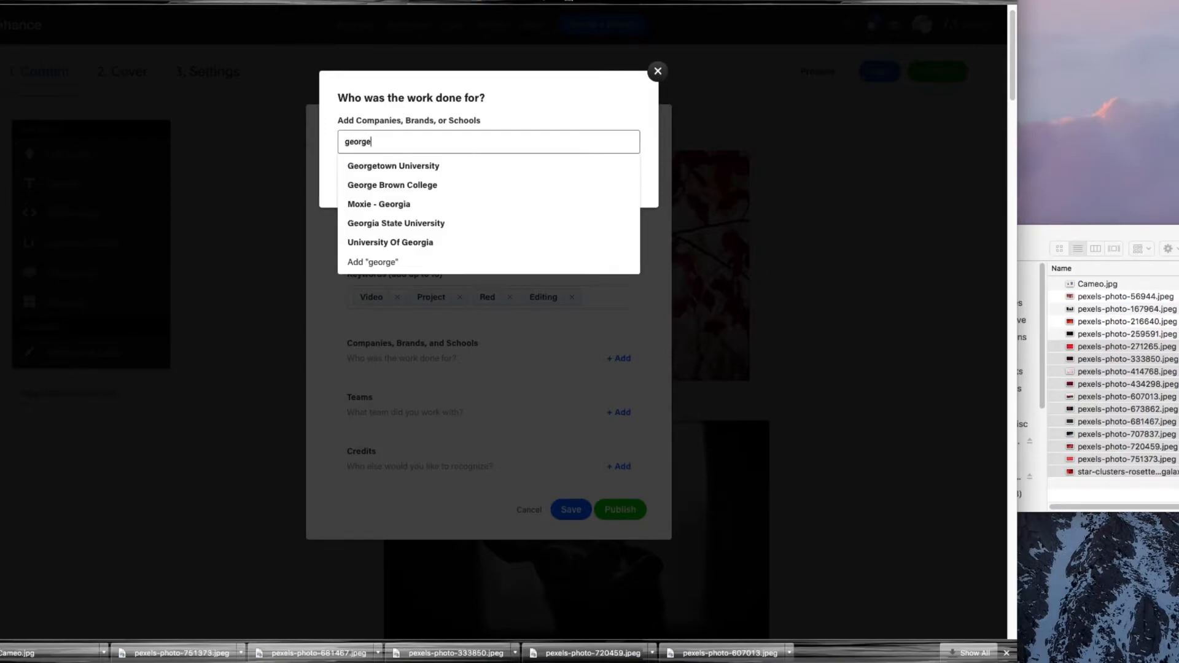
{"action": "left_click", "coordinate": [453, 185]}
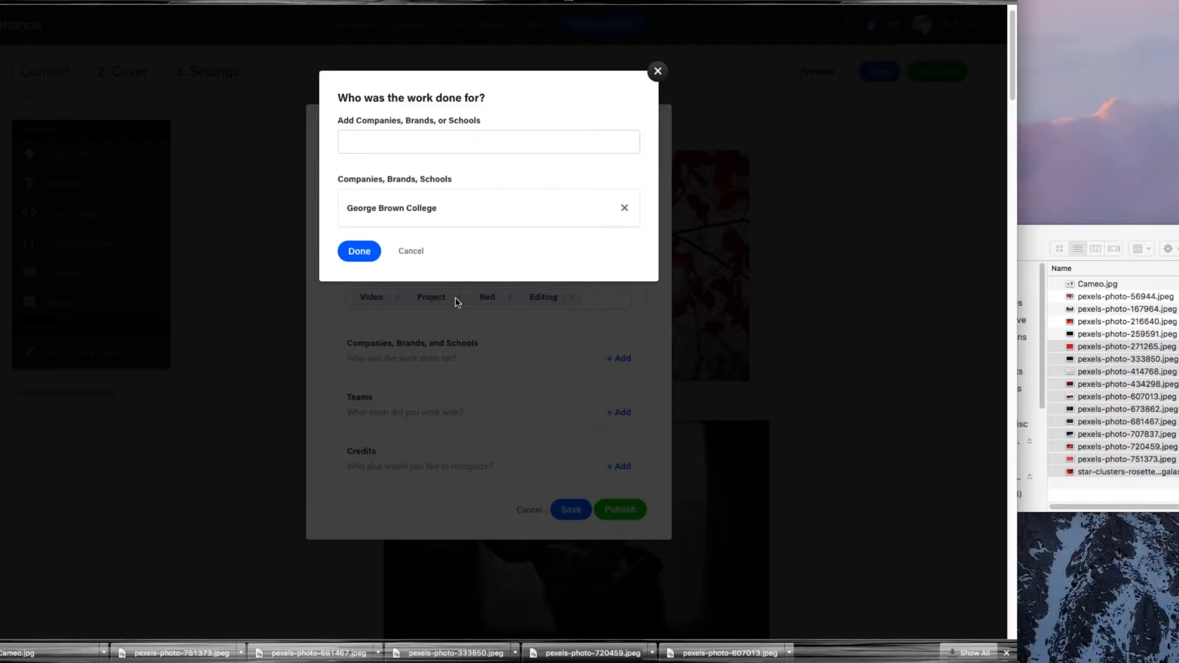
{"action": "left_click", "coordinate": [360, 251]}
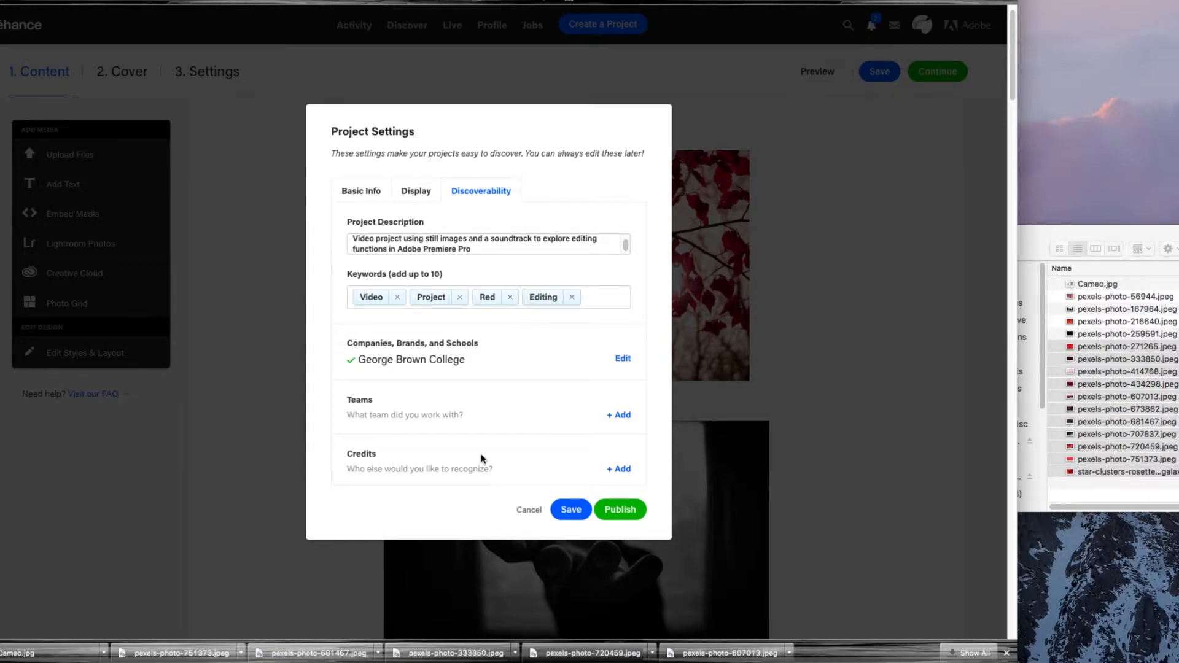
- Try to add "Photographs courtesy of Pexels.com" to the project credits
{"action": "left_click", "coordinate": [622, 468]}
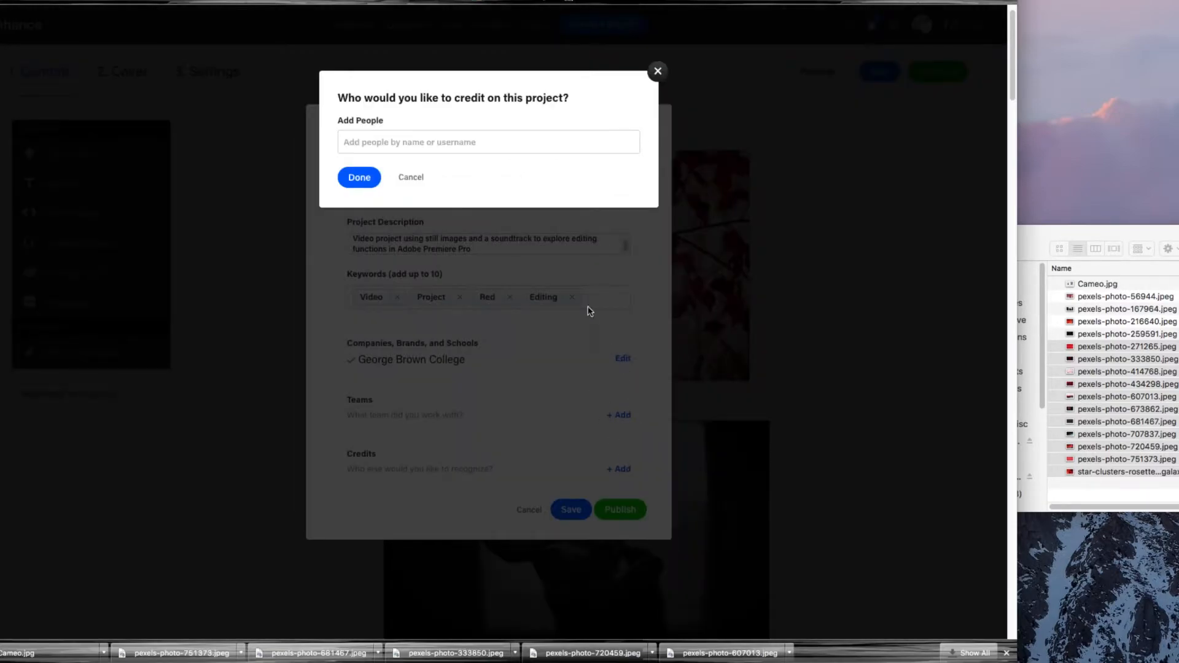
{"action": "left_click", "coordinate": [458, 148]}
{"action": "type", "text": "Photogrp"}
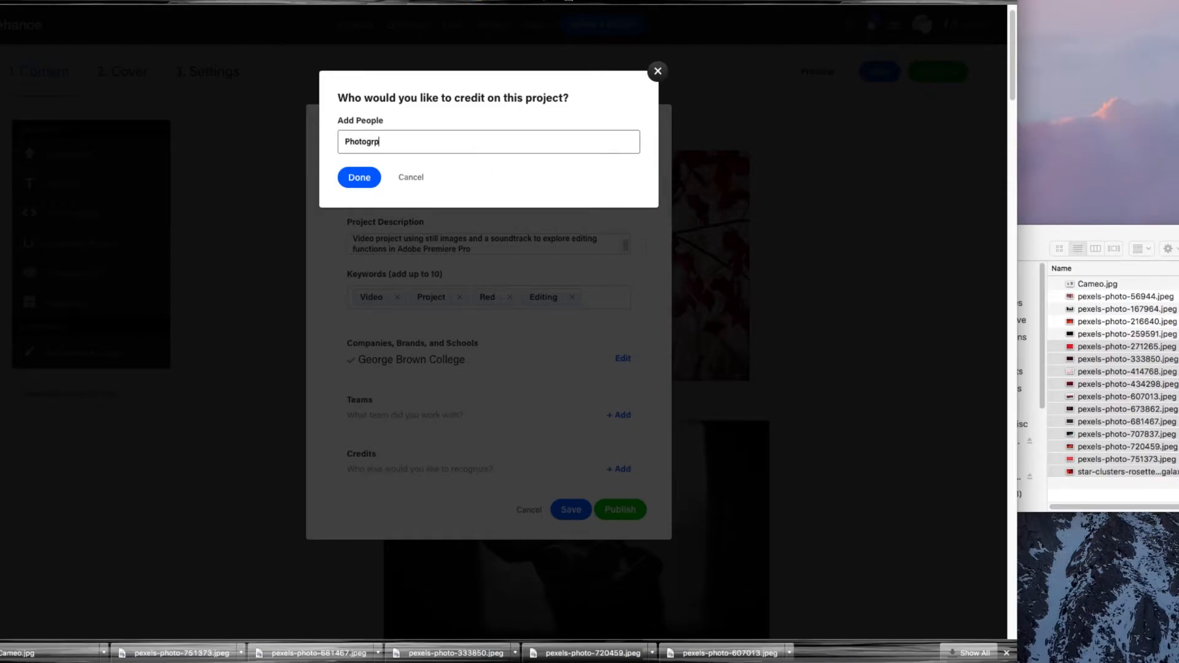
{"action": "key", "text": "BackSpace"}
{"action": "type", "text": "aphs cou"}
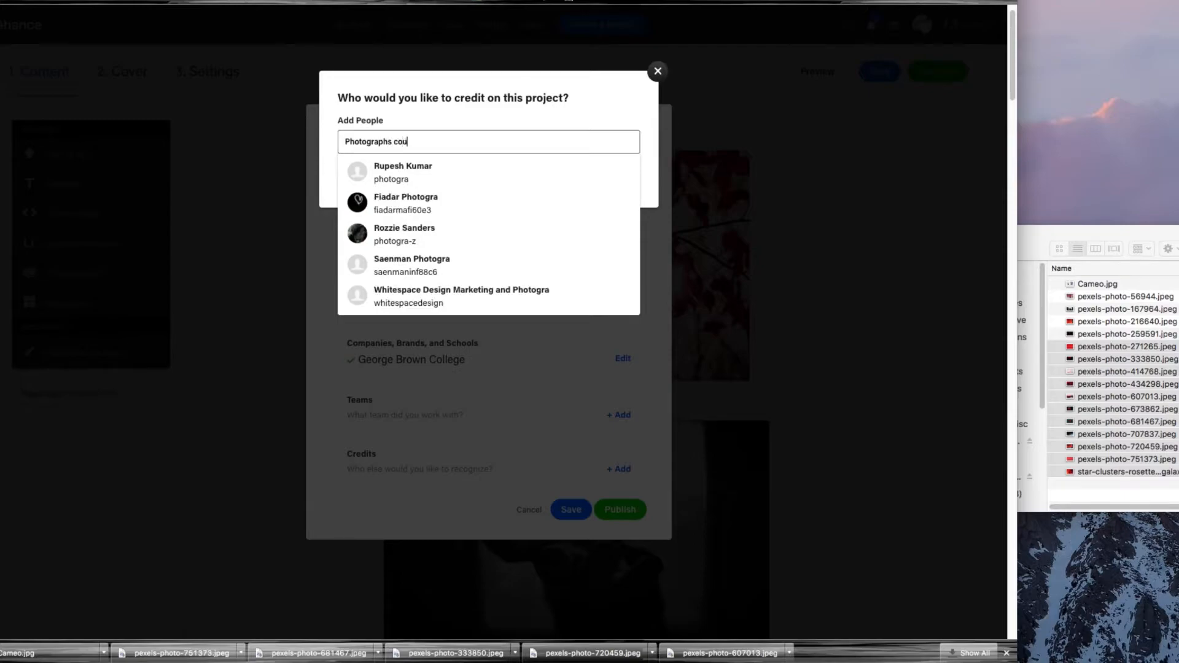
{"action": "type", "text": "rtesy o"}
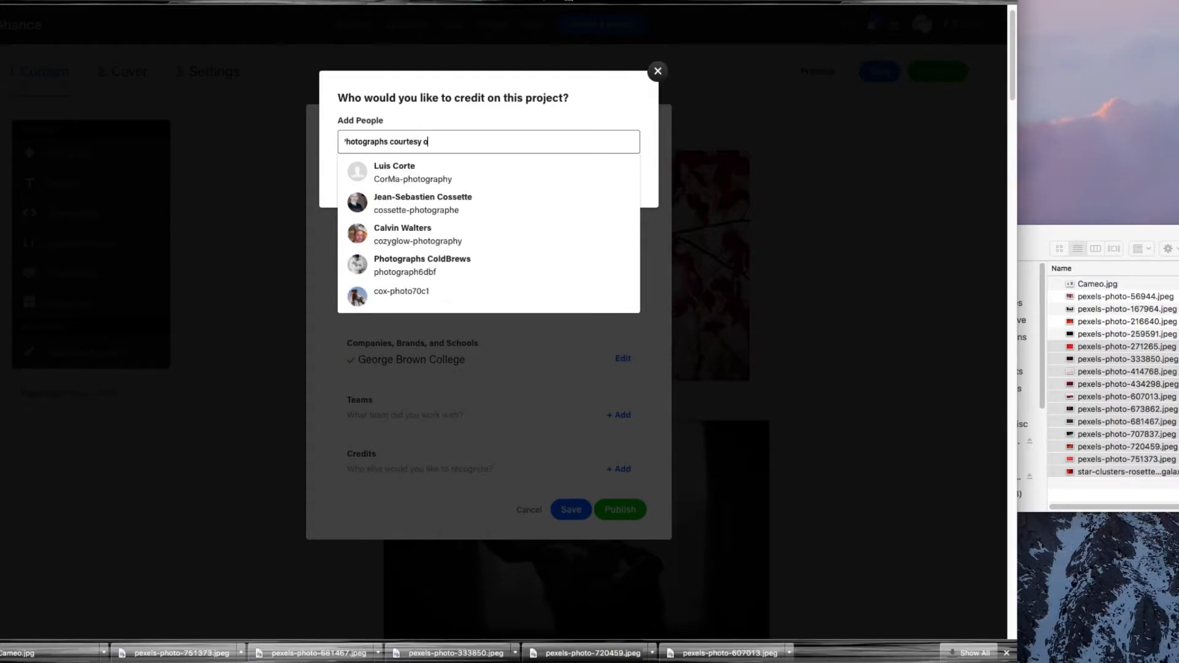
{"action": "type", "text": "f Pex"}
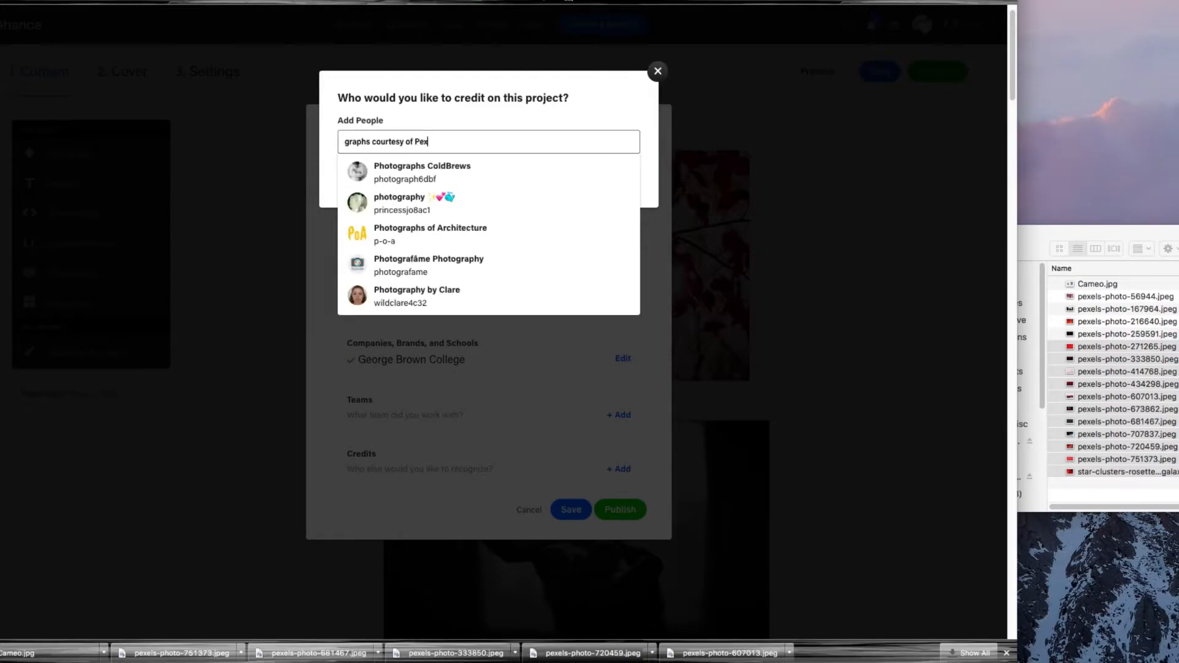
{"action": "type", "text": "els.com"}
{"action": "left_click", "coordinate": [464, 147]}
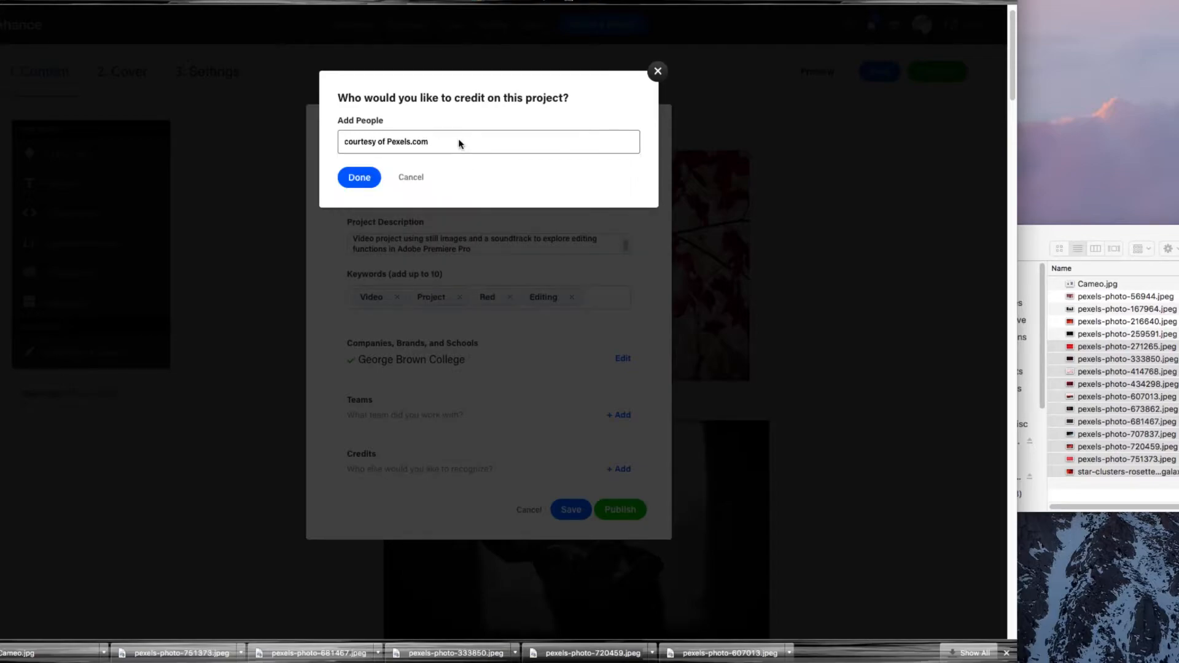
{"action": "key", "text": "BackSpace"}
{"action": "key", "text": "BackSpace"}
{"action": "key", "text": "BackSpace"}
{"action": "key", "text": "BackSpace"}
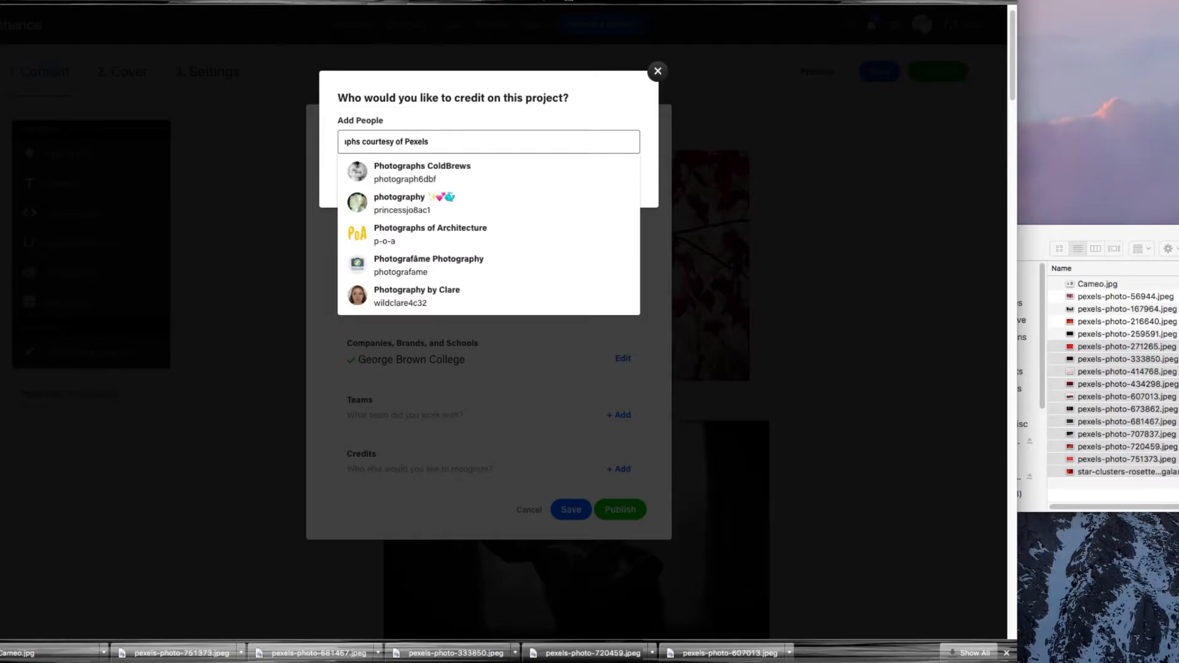
{"action": "type", "text": ".com"}
{"action": "left_click", "coordinate": [638, 105]}
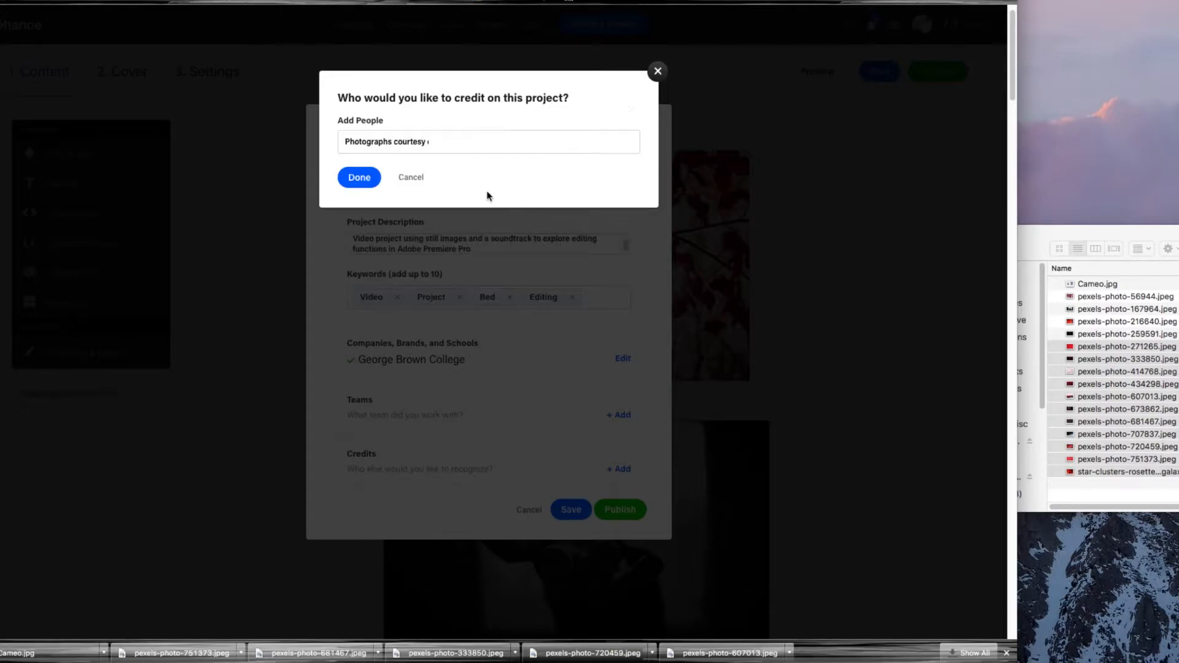
{"action": "left_click", "coordinate": [359, 177]}
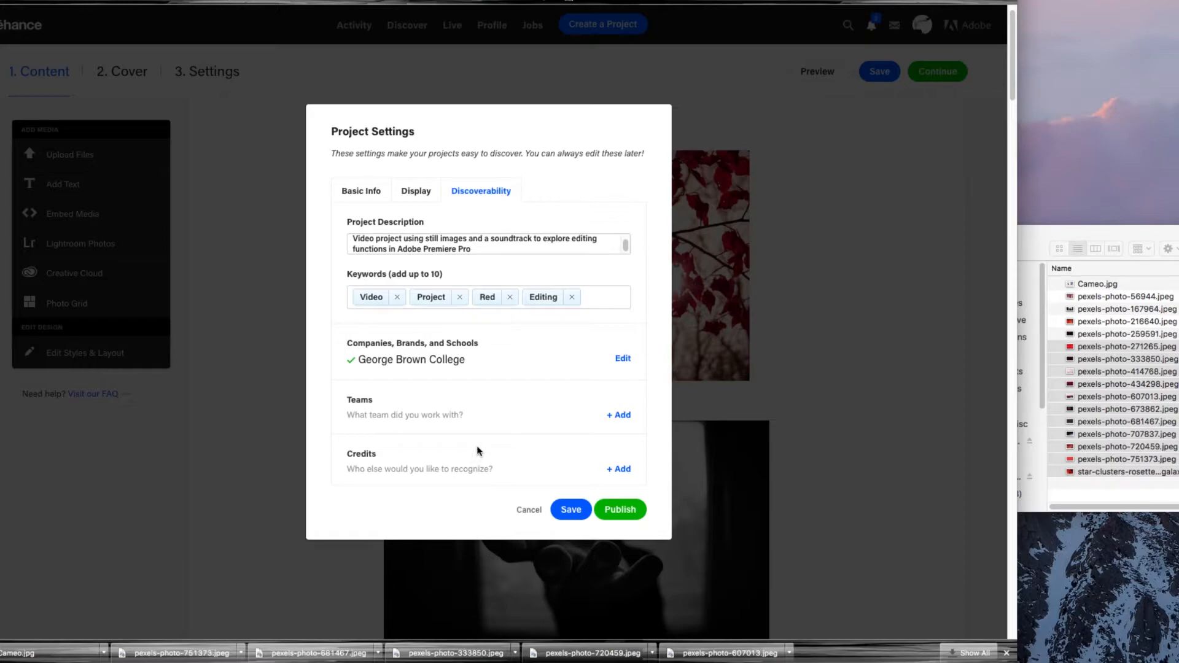
- Publish the project and select its shareable link in the promotion dialog
{"action": "left_click", "coordinate": [621, 511]}
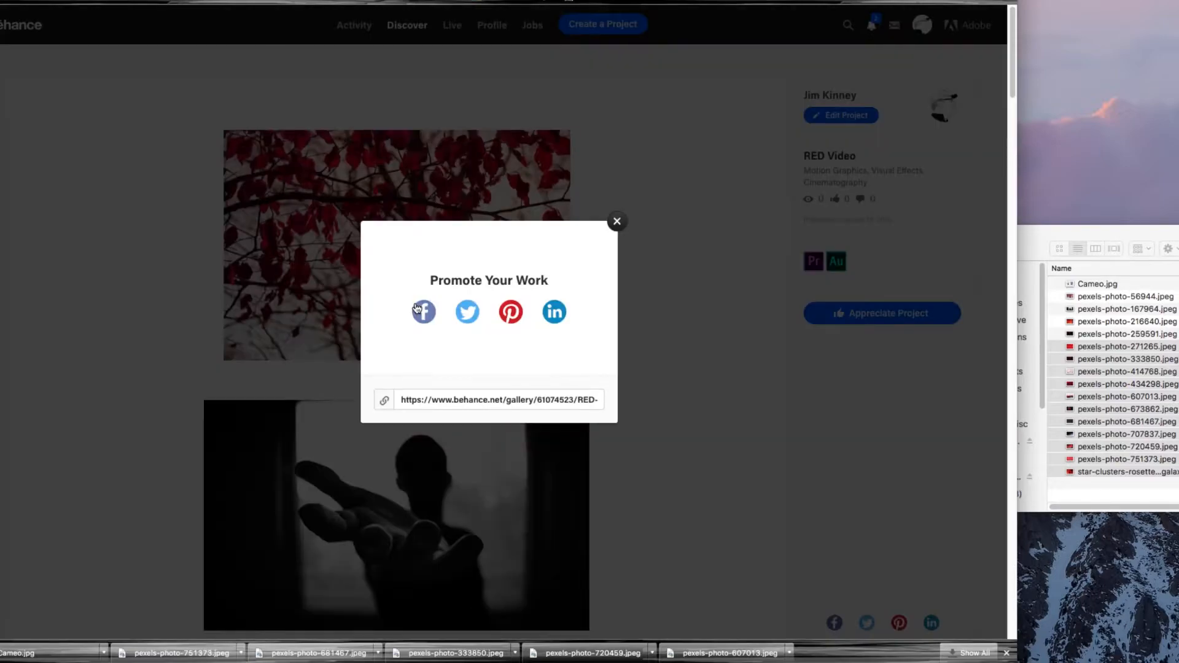
{"action": "left_click", "coordinate": [464, 401]}
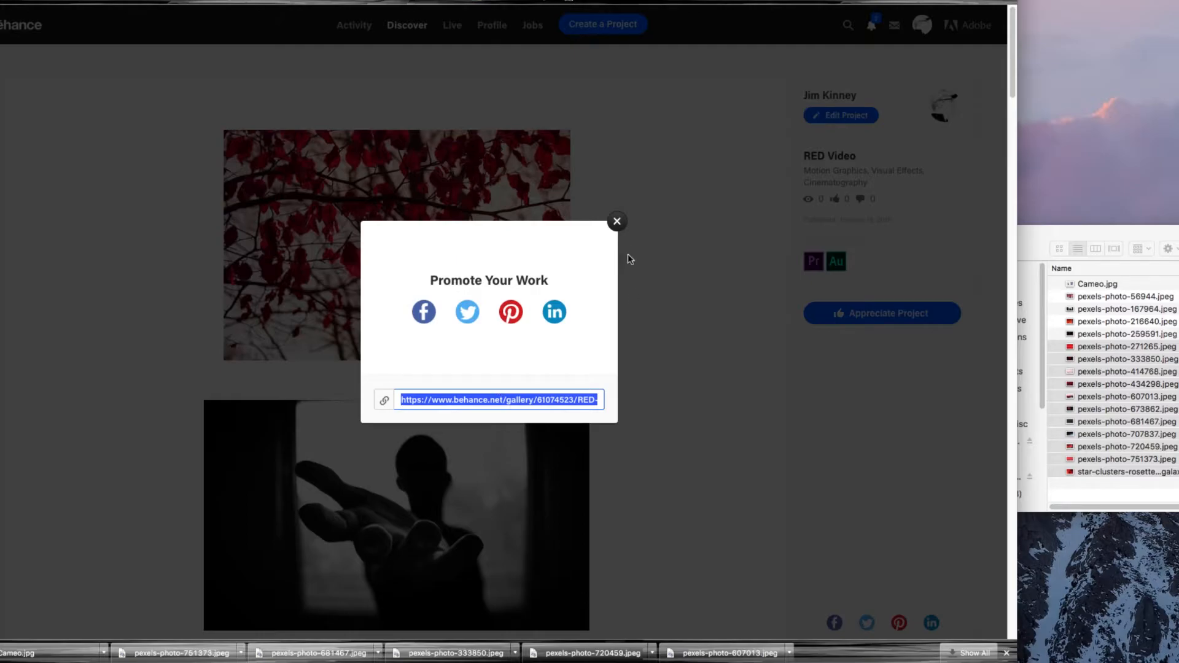
- Close the promotion dialog and open the published RED Video project for editing
{"action": "left_click", "coordinate": [618, 221]}
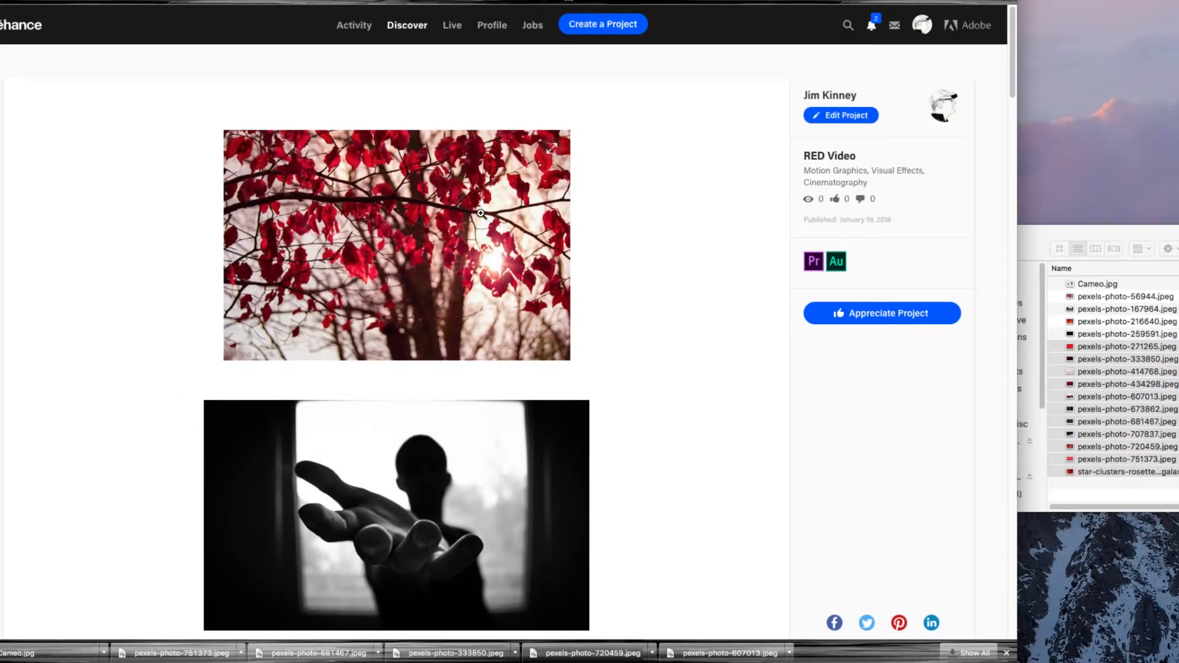
{"action": "left_click", "coordinate": [859, 118]}
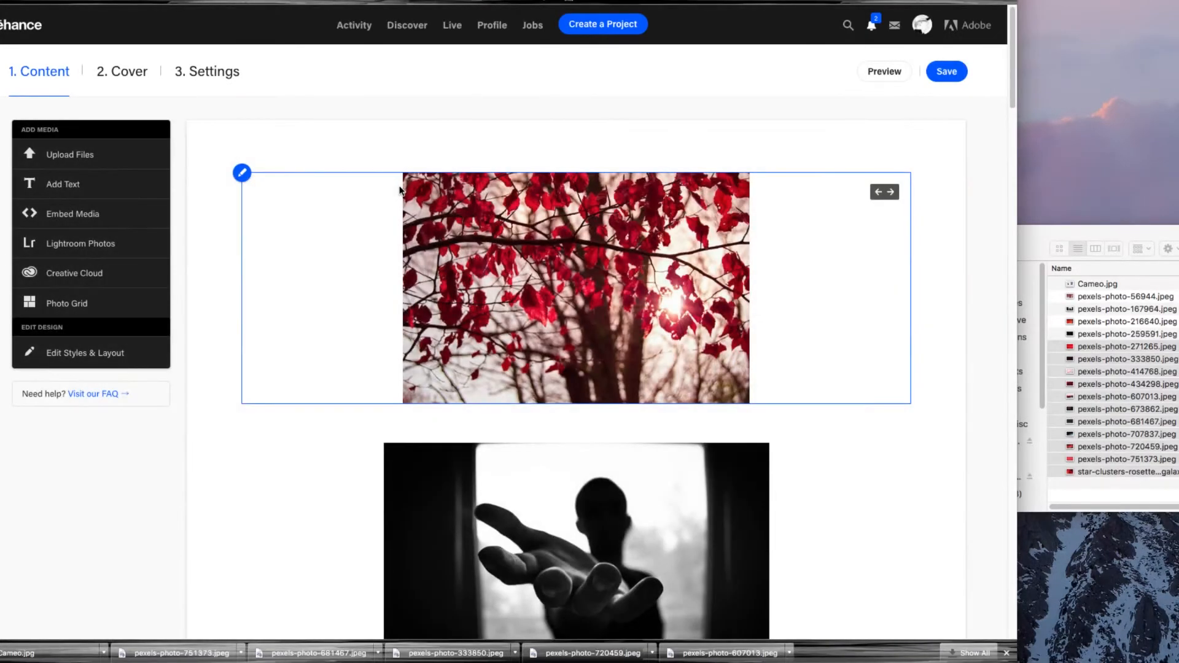
- Review the project's cover image and basic settings, leaving both dialogs without changes
{"action": "left_click", "coordinate": [122, 74]}
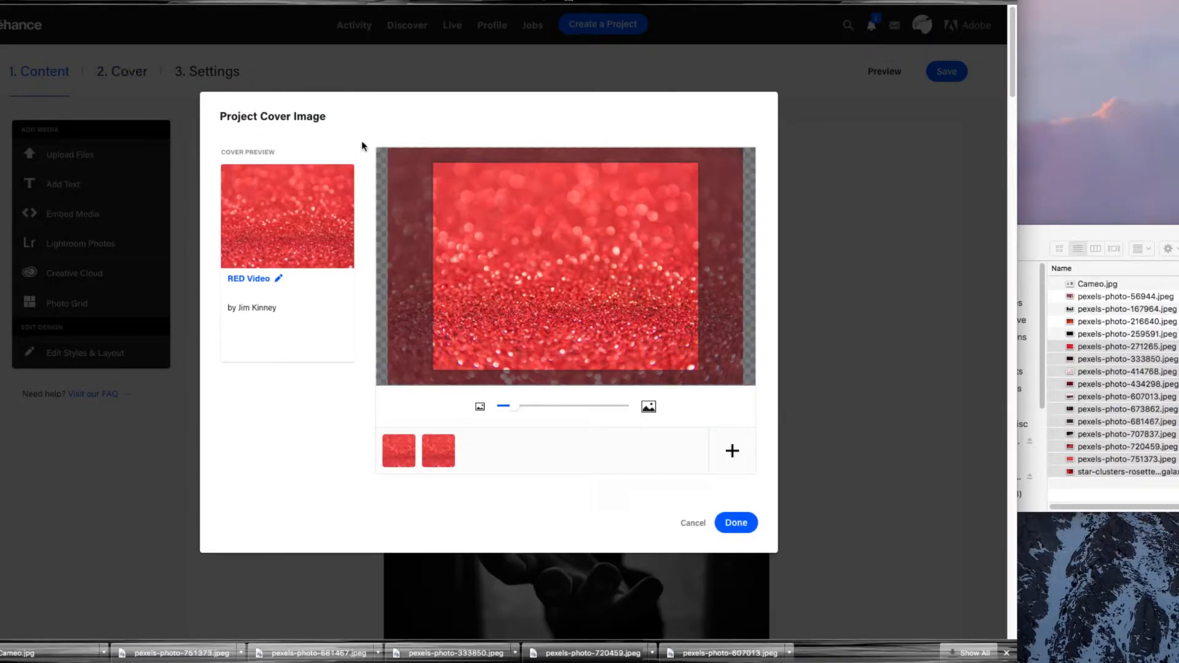
{"action": "left_click", "coordinate": [563, 81]}
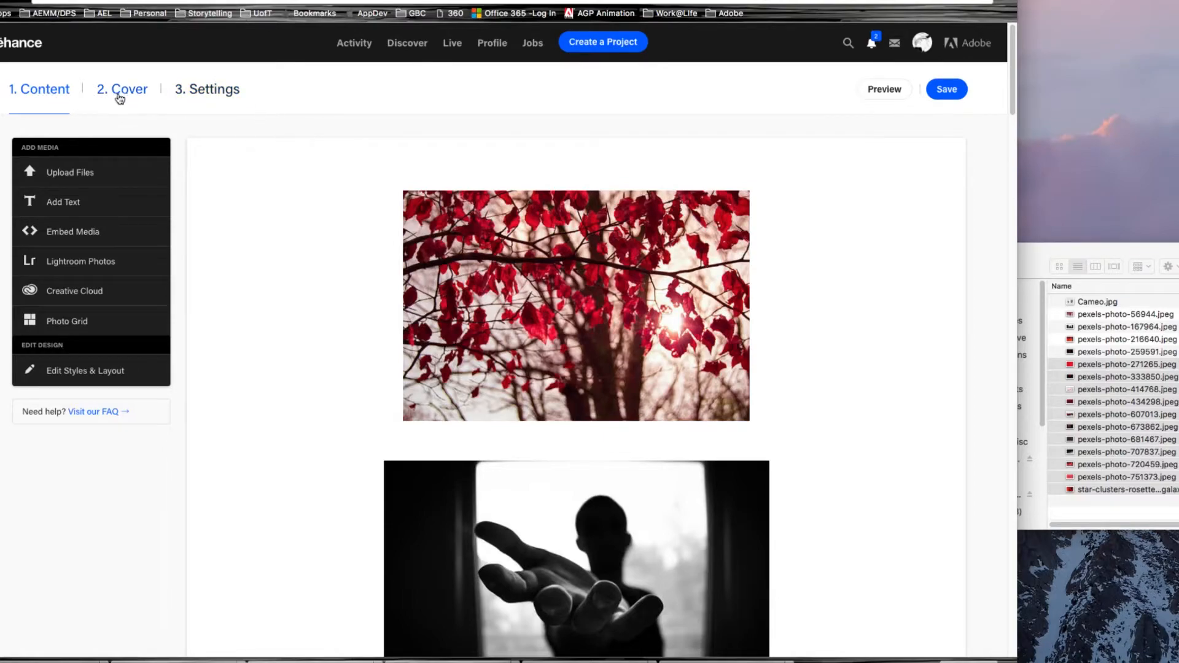
{"action": "left_click", "coordinate": [220, 90]}
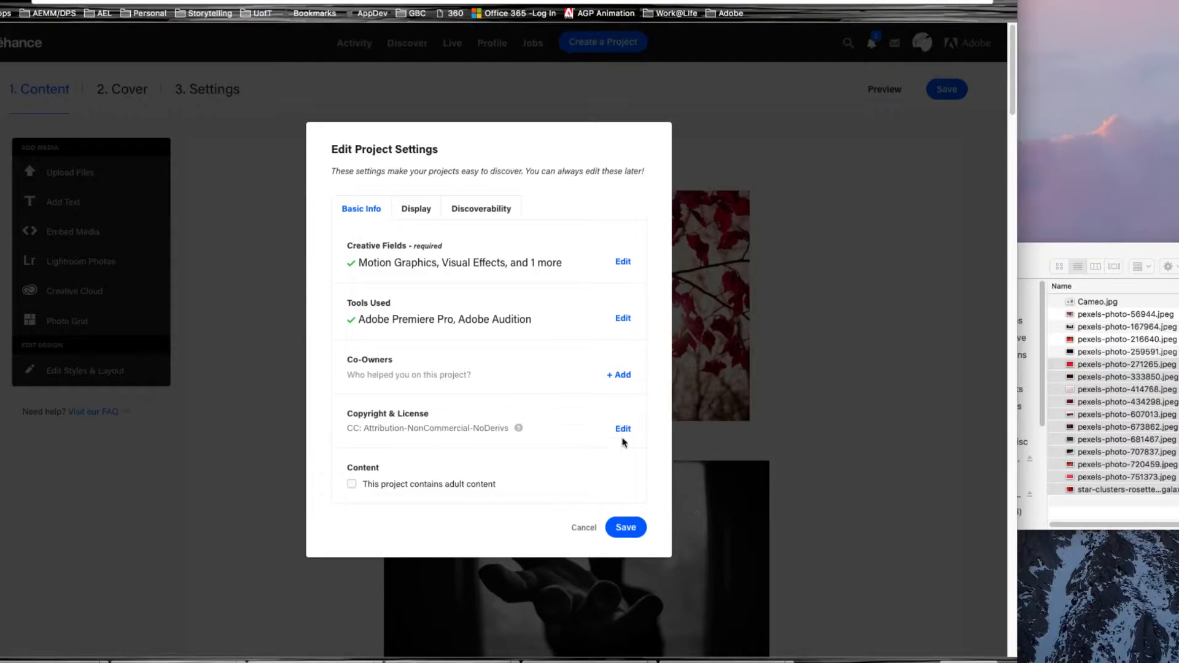
{"action": "left_click", "coordinate": [233, 200]}
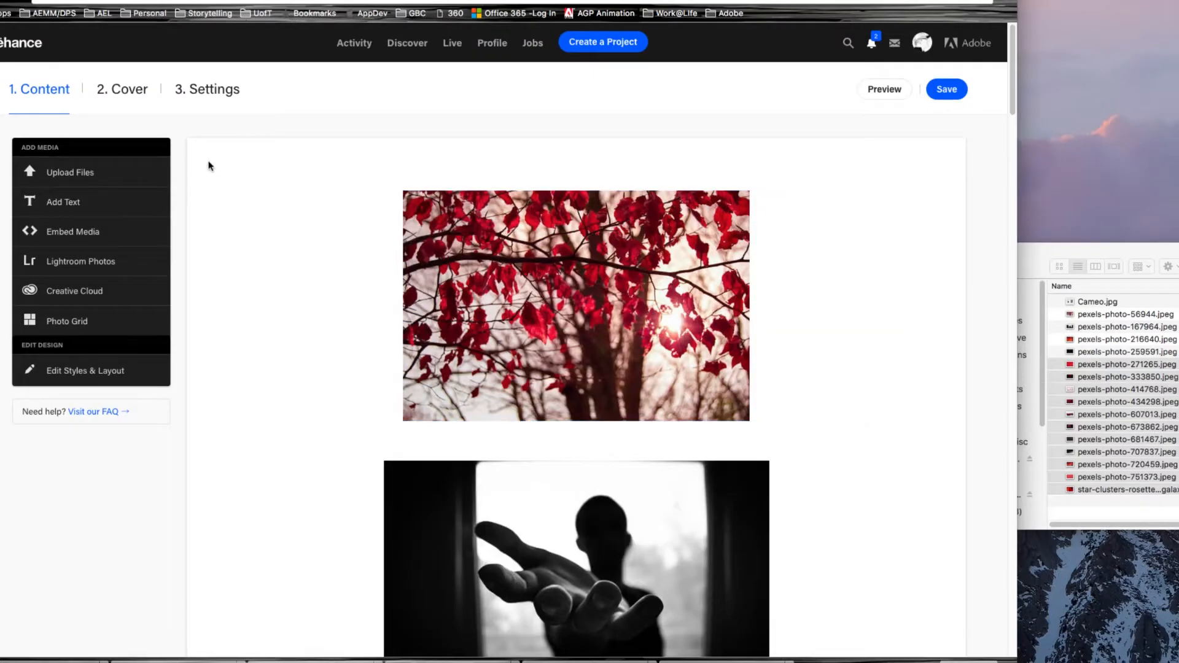
- Insert a text block above the first image reading "RED video—Introduction to Premiere Pro"
{"action": "mouse_move", "coordinate": [426, 163]}
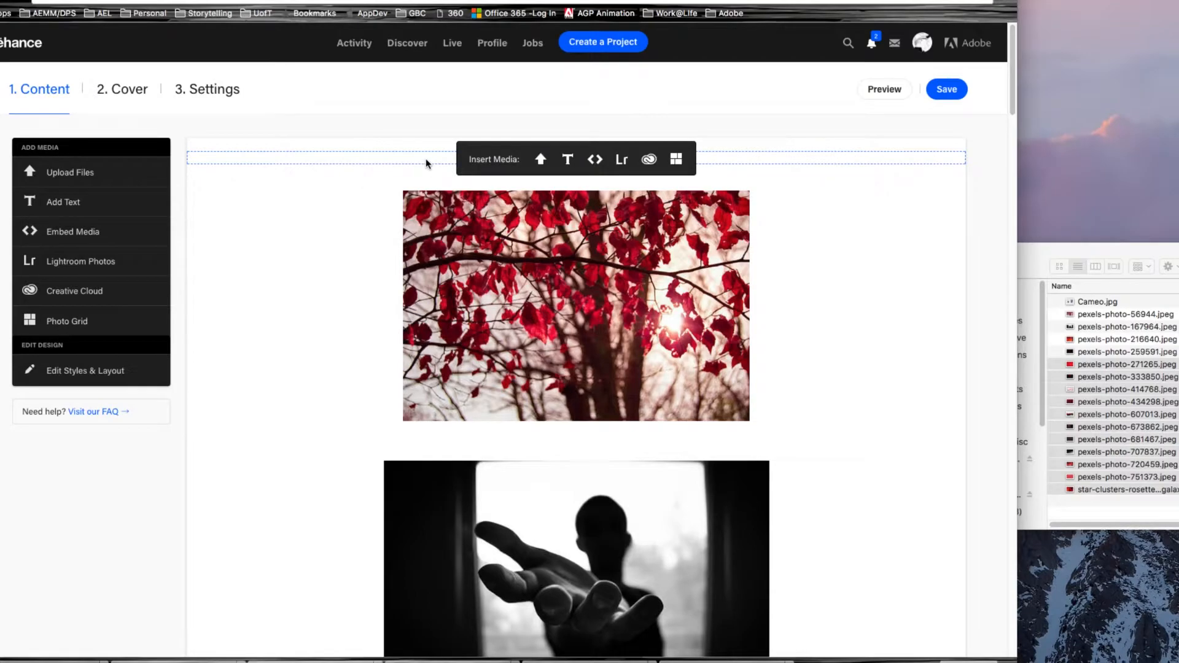
{"action": "left_click", "coordinate": [568, 159]}
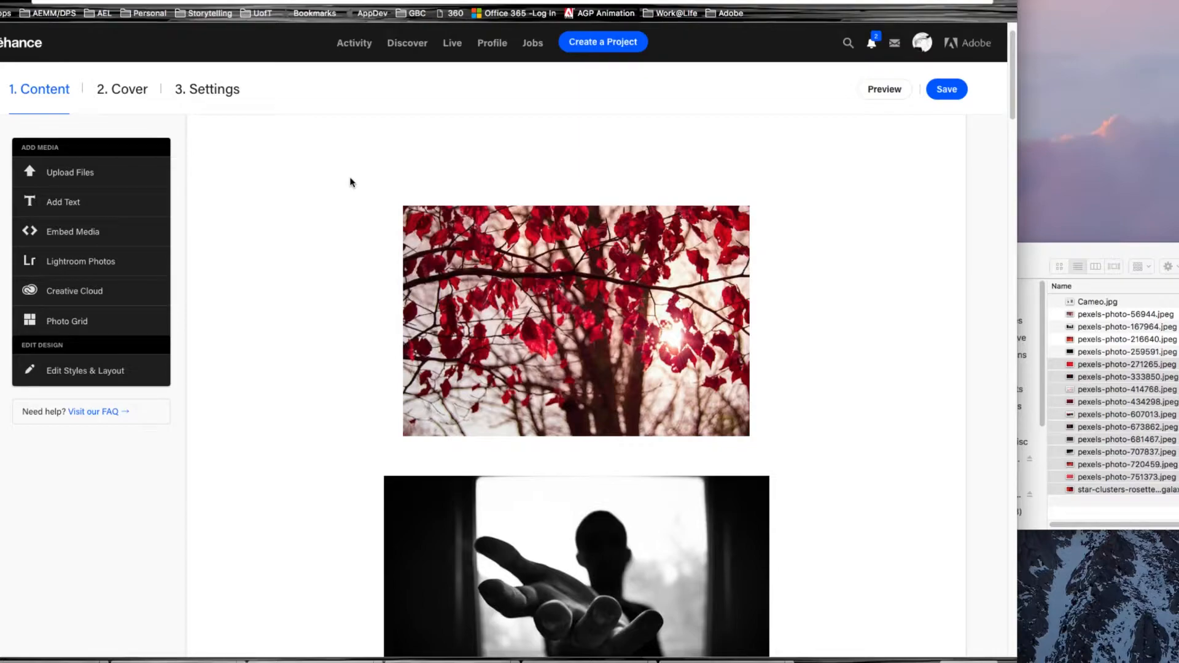
{"action": "type", "text": "RED video"}
{"action": "type", "text": "—Premiere"}
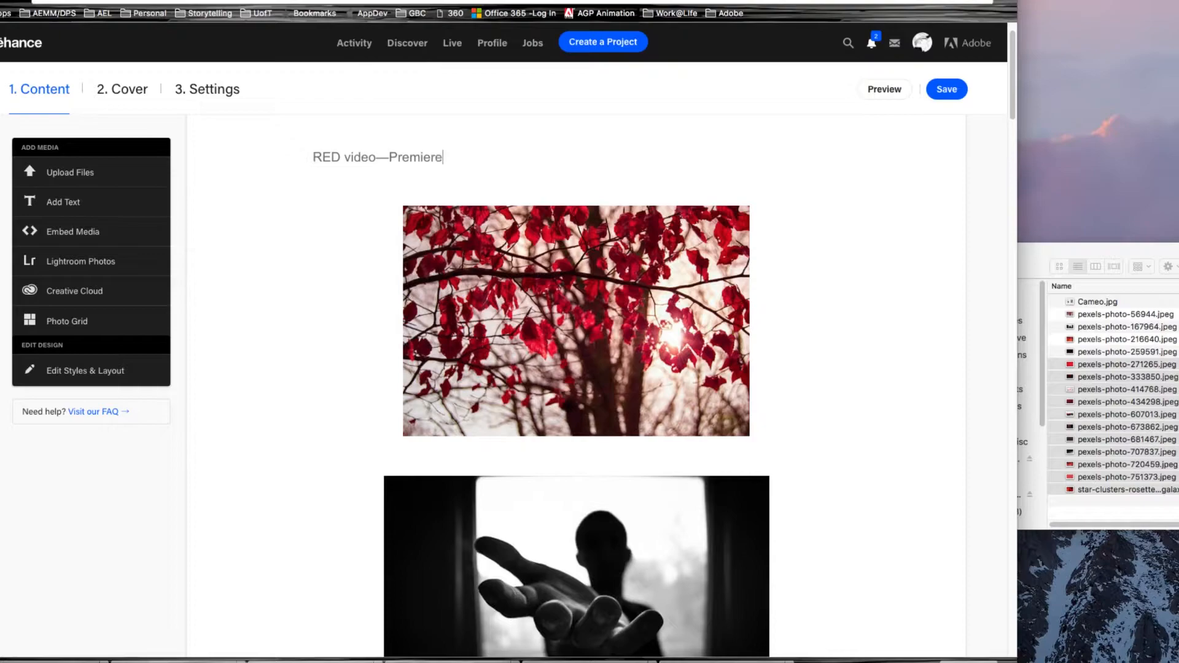
{"action": "type", "text": " Pro"}
{"action": "left_click", "coordinate": [390, 158]}
{"action": "type", "text": "Introcution"}
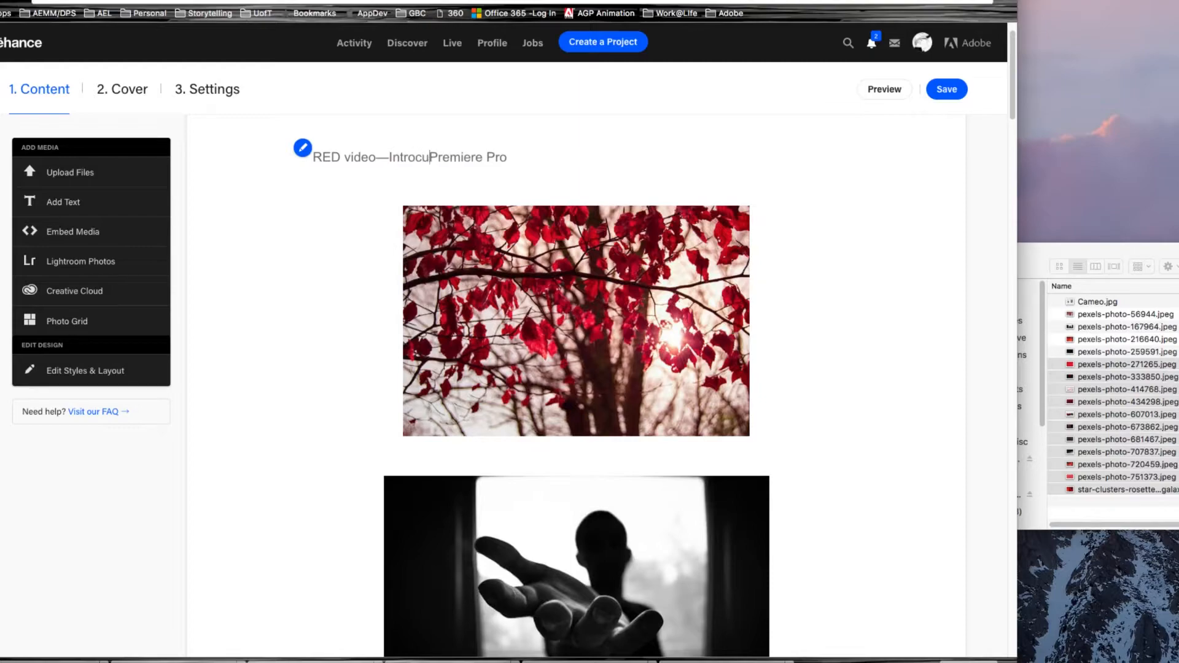
{"action": "type", "text": " to"}
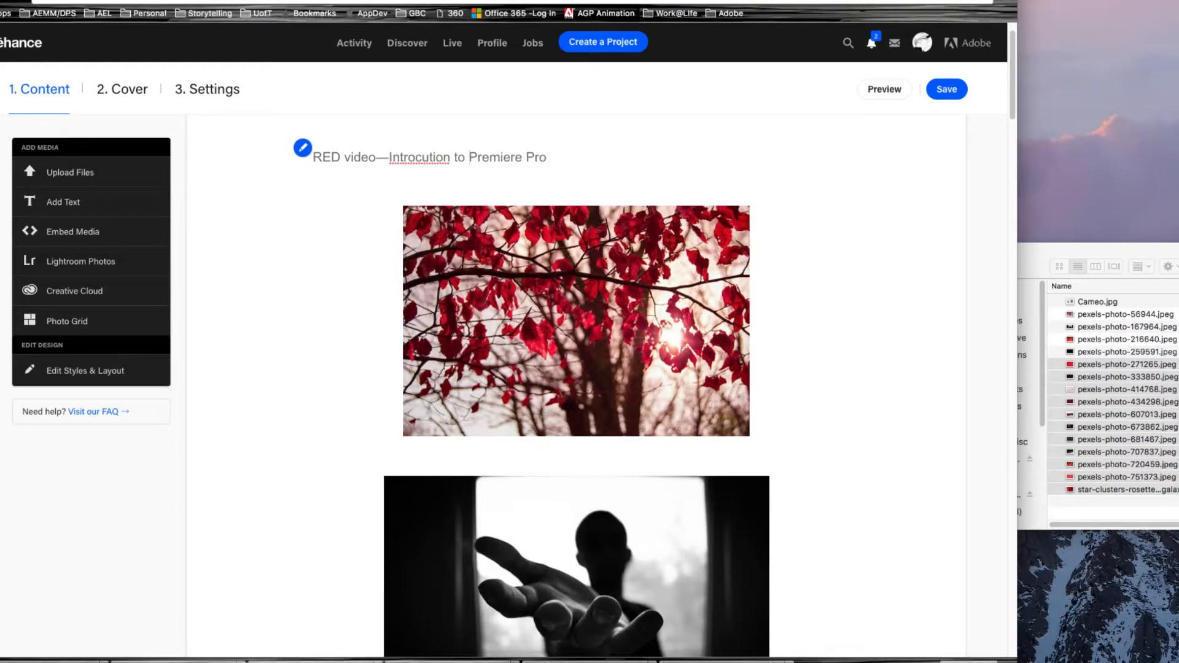
{"action": "left_click", "coordinate": [430, 158]}
{"action": "type", "text": "c"}
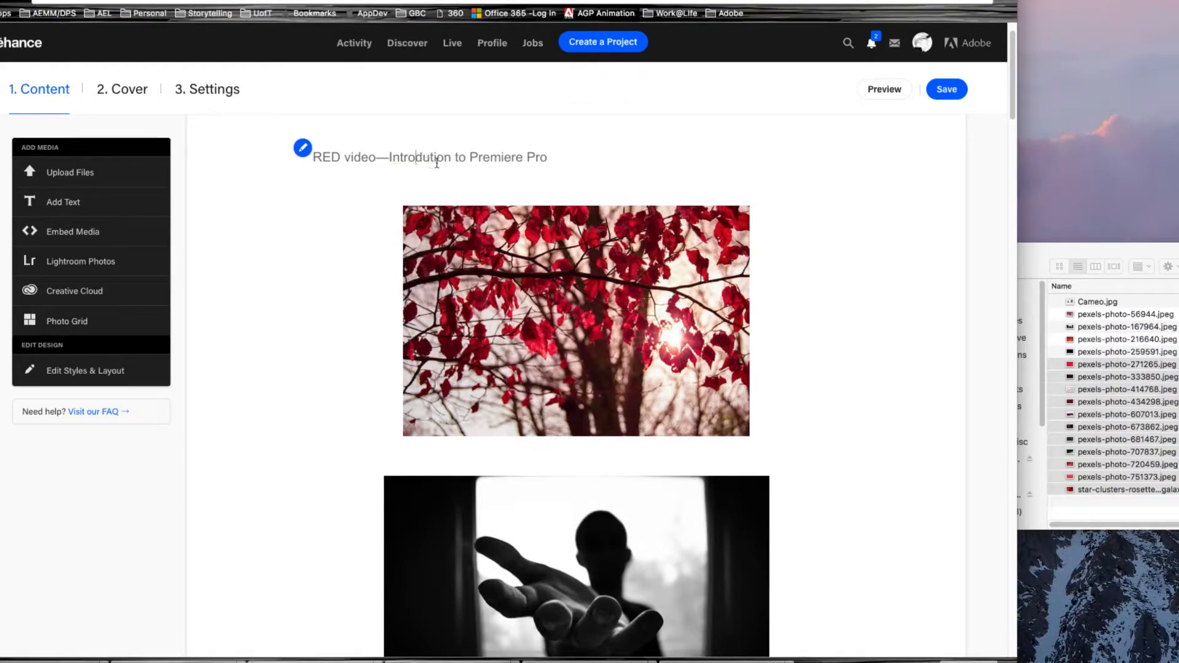
{"action": "left_click", "coordinate": [581, 158]}
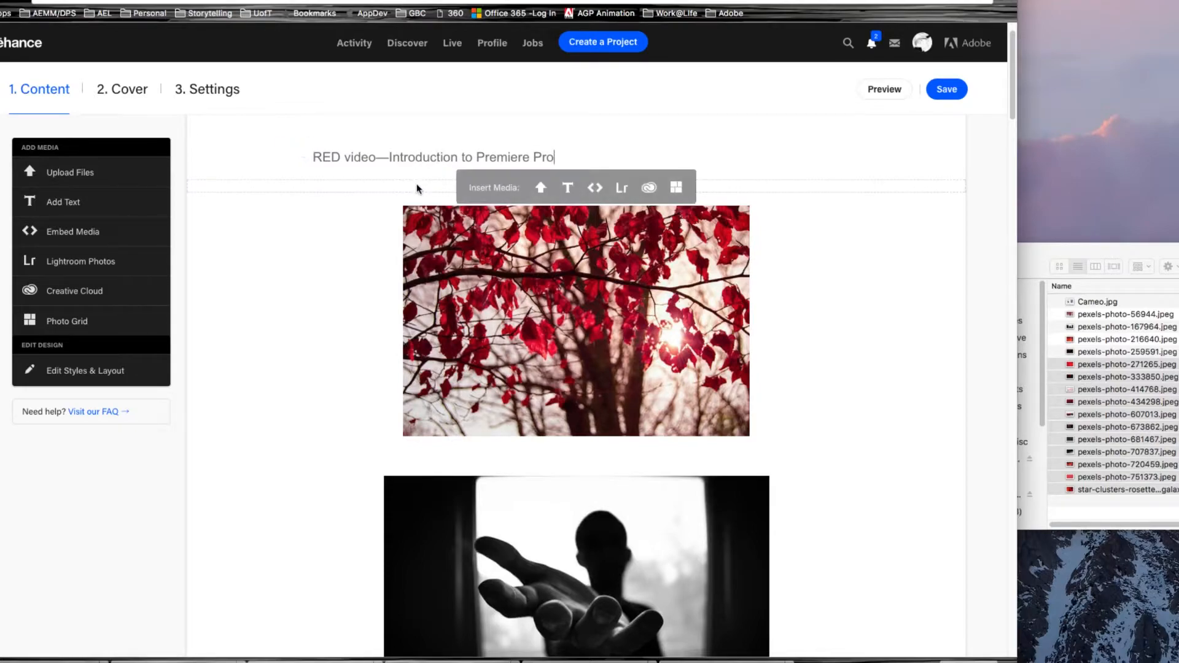
- Make the words "RED video" bold in the new title line
{"action": "left_click_drag", "start_coordinate": [378, 158], "coordinate": [312, 158]}
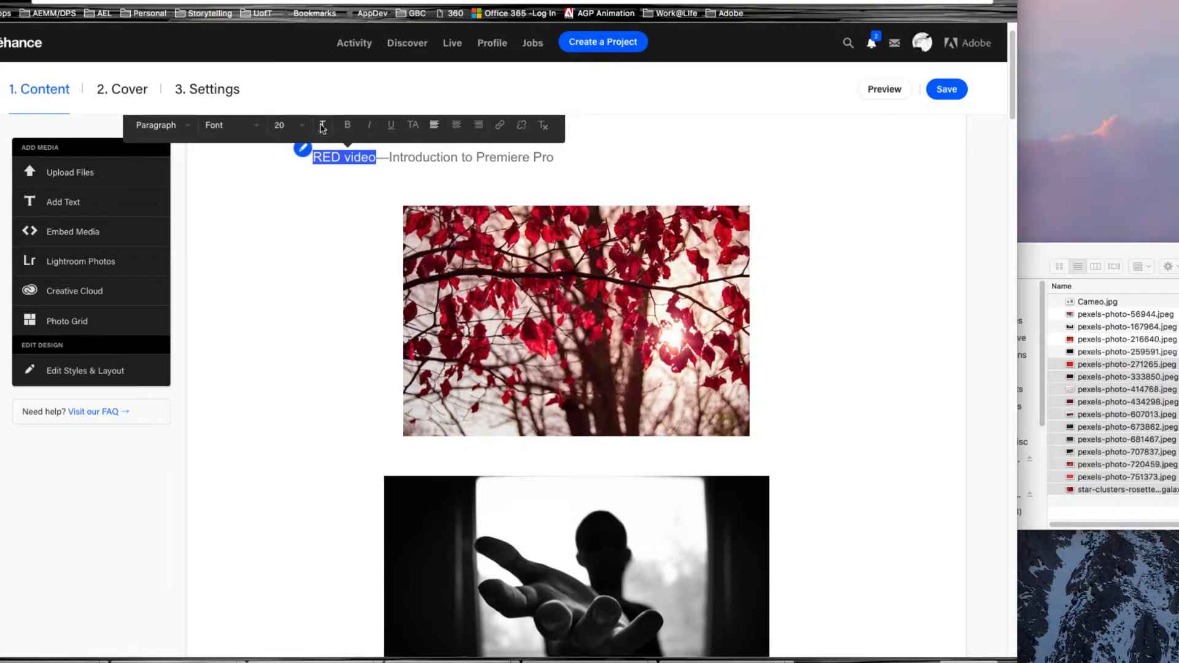
{"action": "left_click", "coordinate": [348, 125]}
{"action": "left_click", "coordinate": [410, 159]}
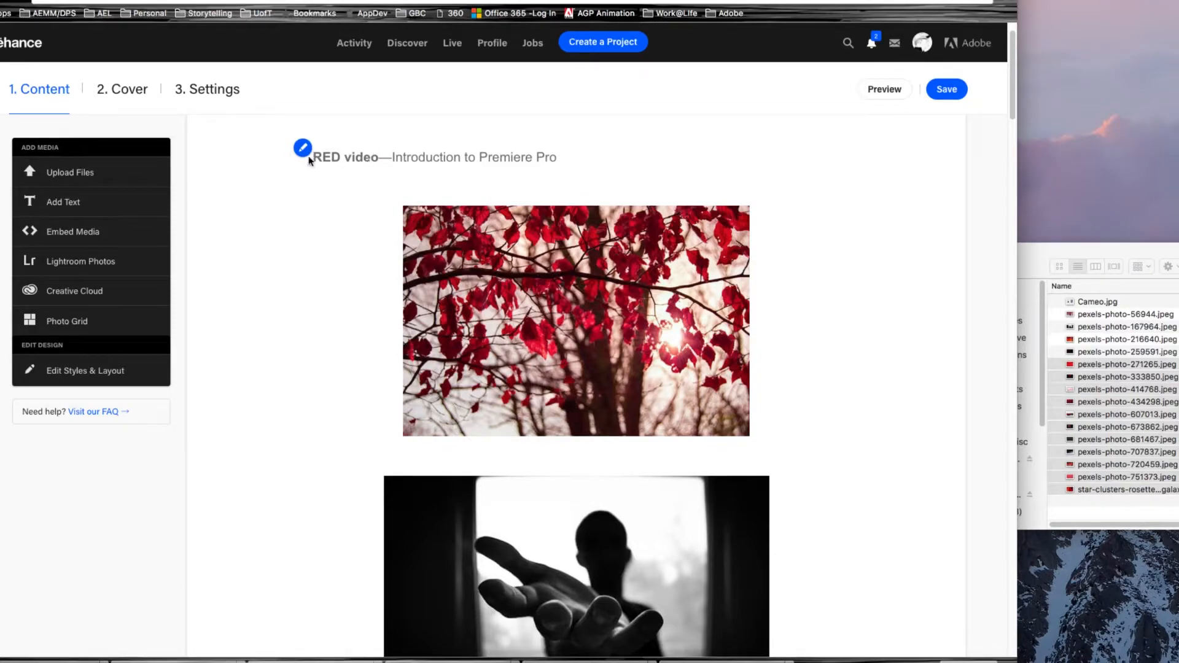
- Apply the Header style to the whole title line above the first image
{"action": "left_click_drag", "start_coordinate": [314, 158], "coordinate": [559, 158]}
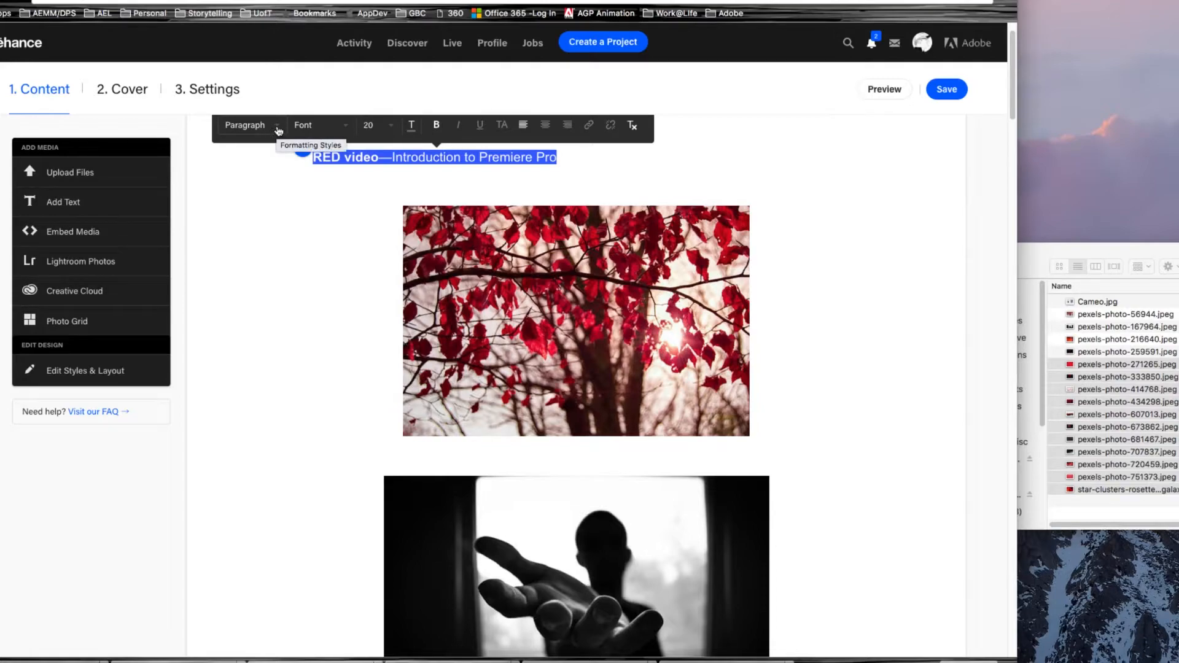
{"action": "left_click", "coordinate": [278, 127]}
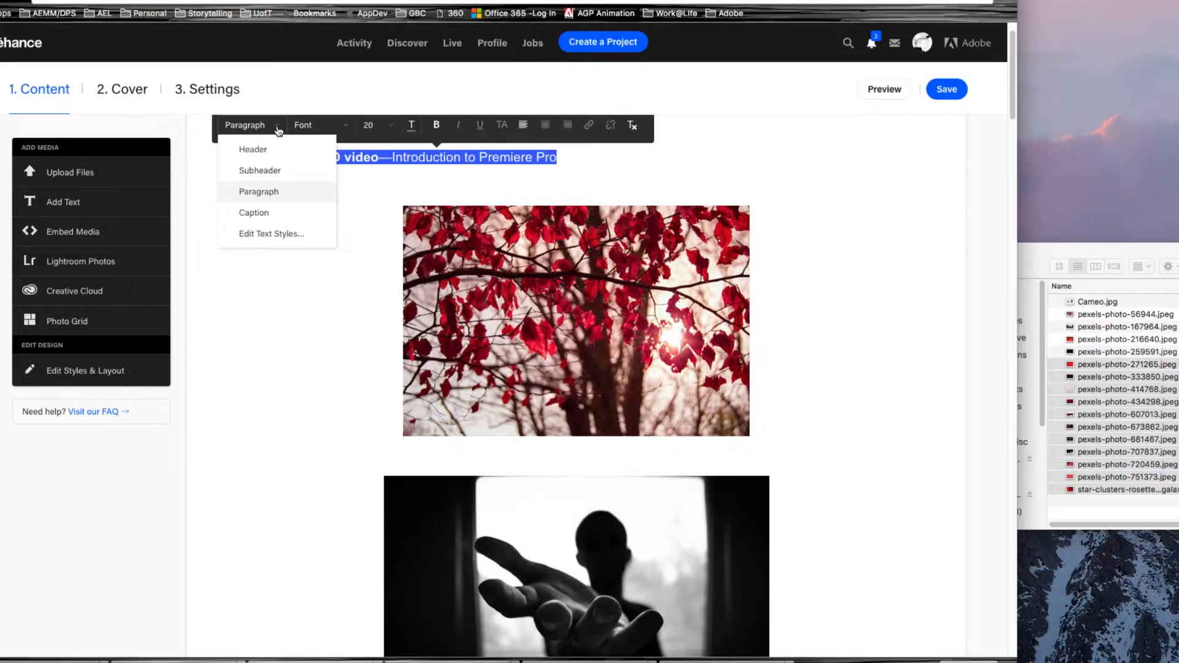
{"action": "left_click", "coordinate": [268, 155]}
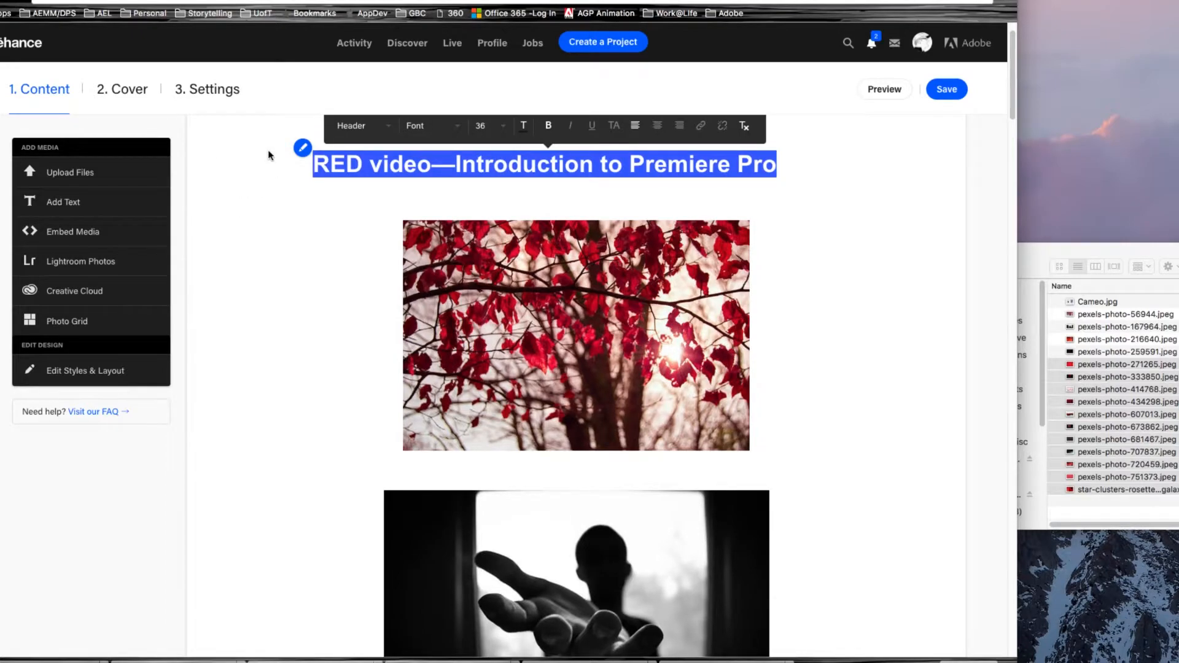
{"action": "left_click", "coordinate": [455, 164]}
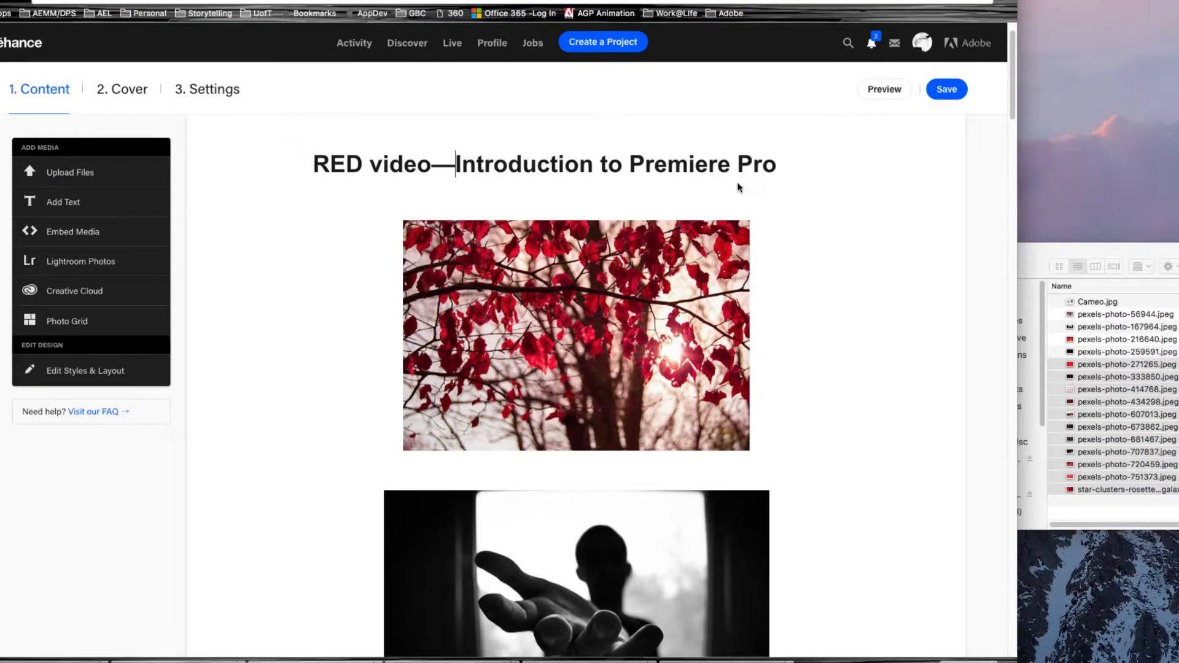
- Add the line "INTRODUCTION:" beneath the title, followed by a new empty line
{"action": "left_click", "coordinate": [776, 166]}
{"action": "key", "text": "Return"}
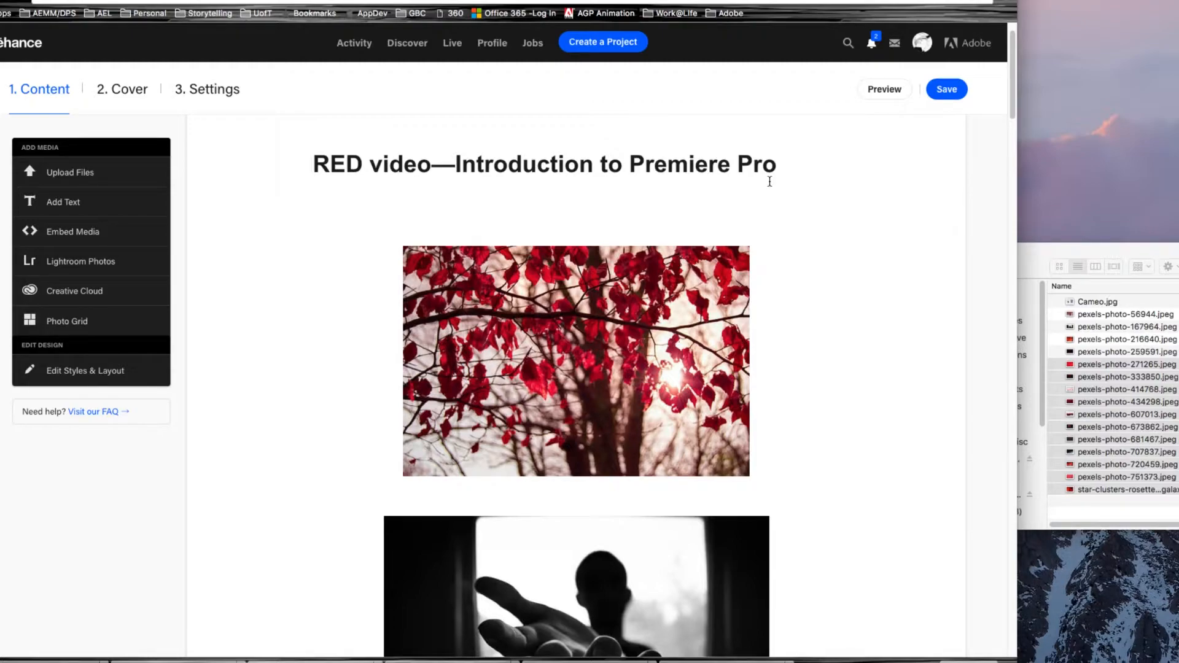
{"action": "type", "text": "In"}
{"action": "key", "text": "BackSpace"}
{"action": "type", "text": "NTROD"}
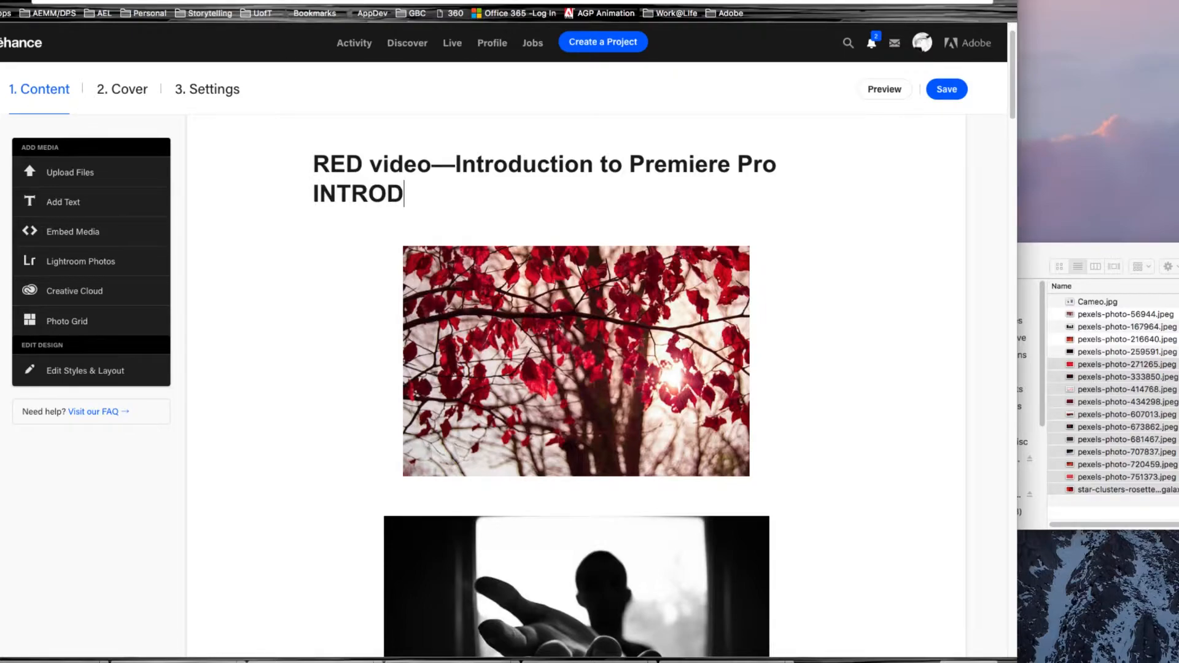
{"action": "type", "text": "UCTION:"}
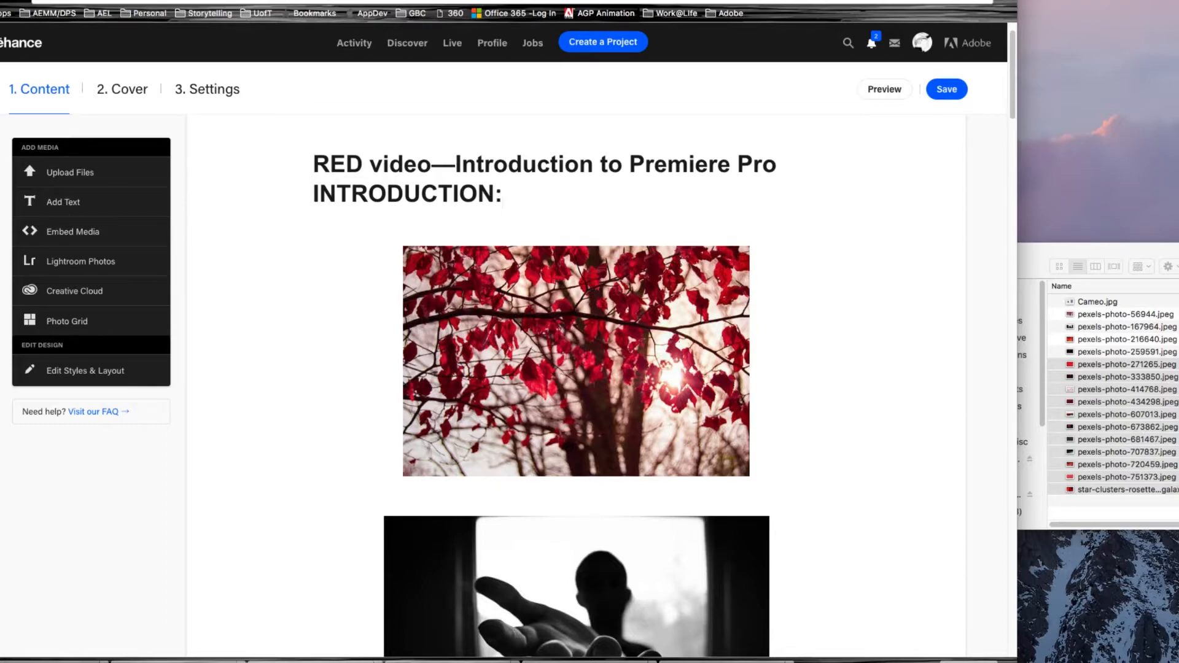
{"action": "key", "text": "Return"}
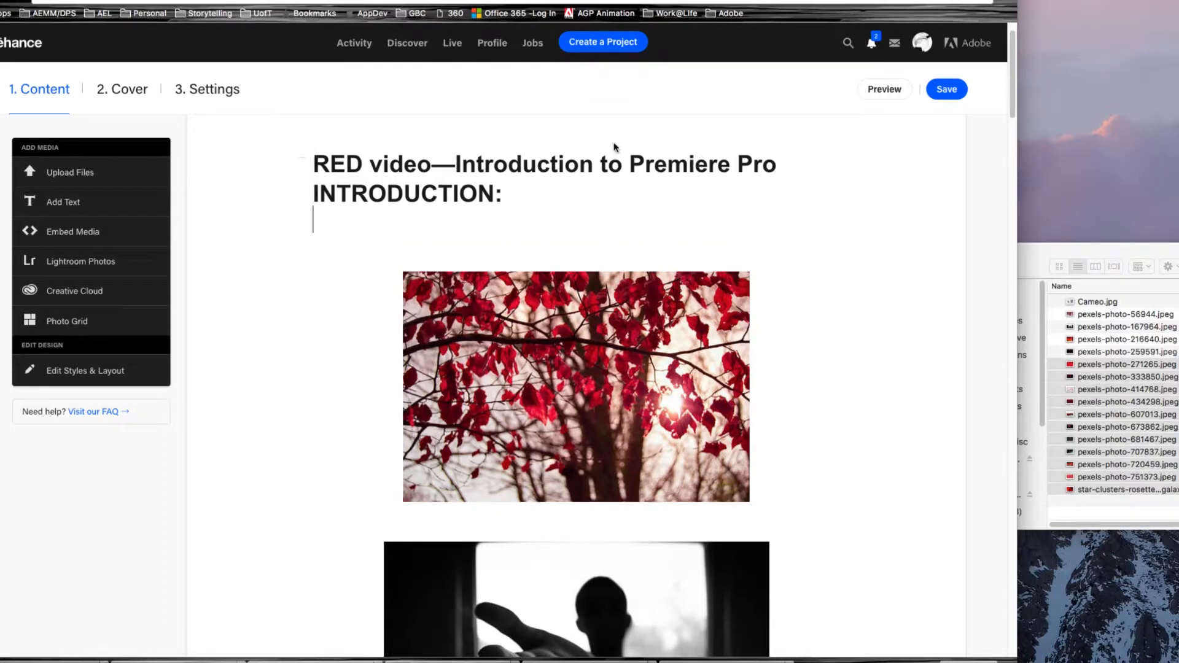
- Restyle the "INTRODUCTION:" line as Paragraph and switch it to Subheader
{"action": "left_click_drag", "start_coordinate": [507, 194], "coordinate": [309, 175]}
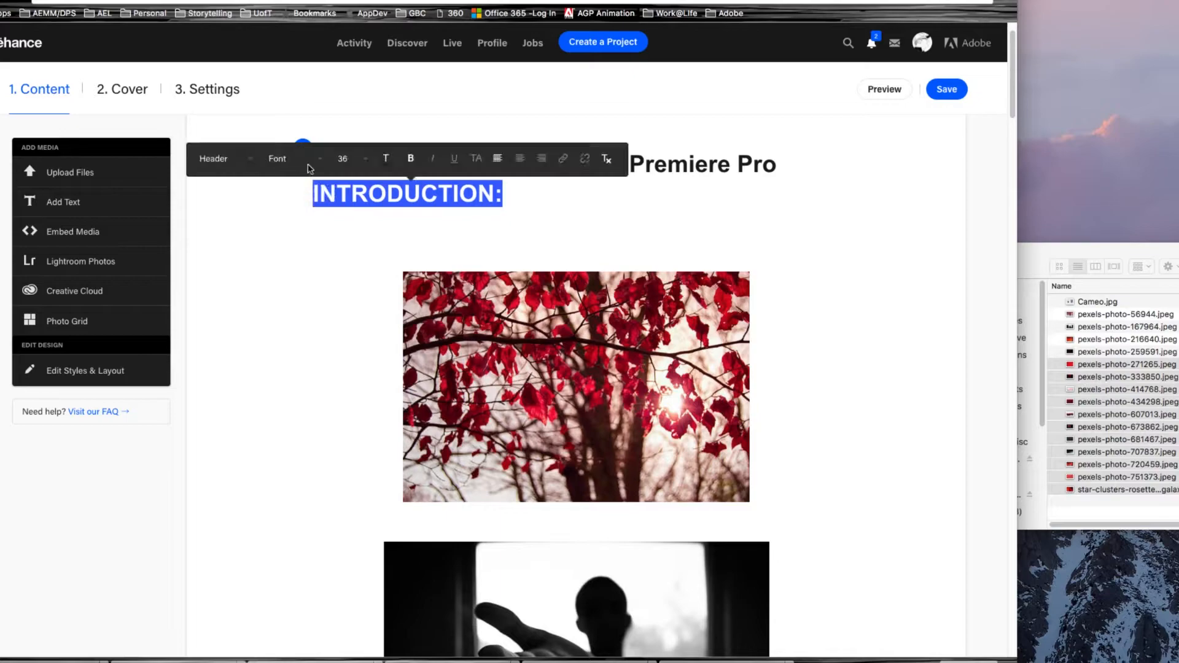
{"action": "left_click", "coordinate": [252, 162]}
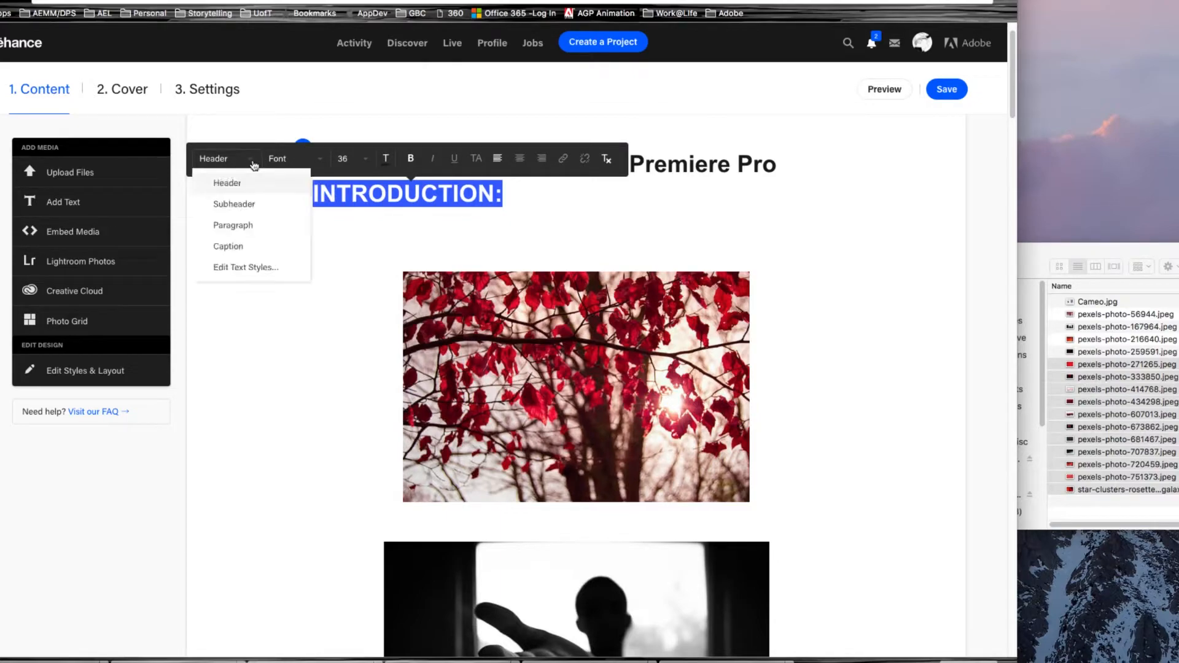
{"action": "left_click", "coordinate": [246, 226]}
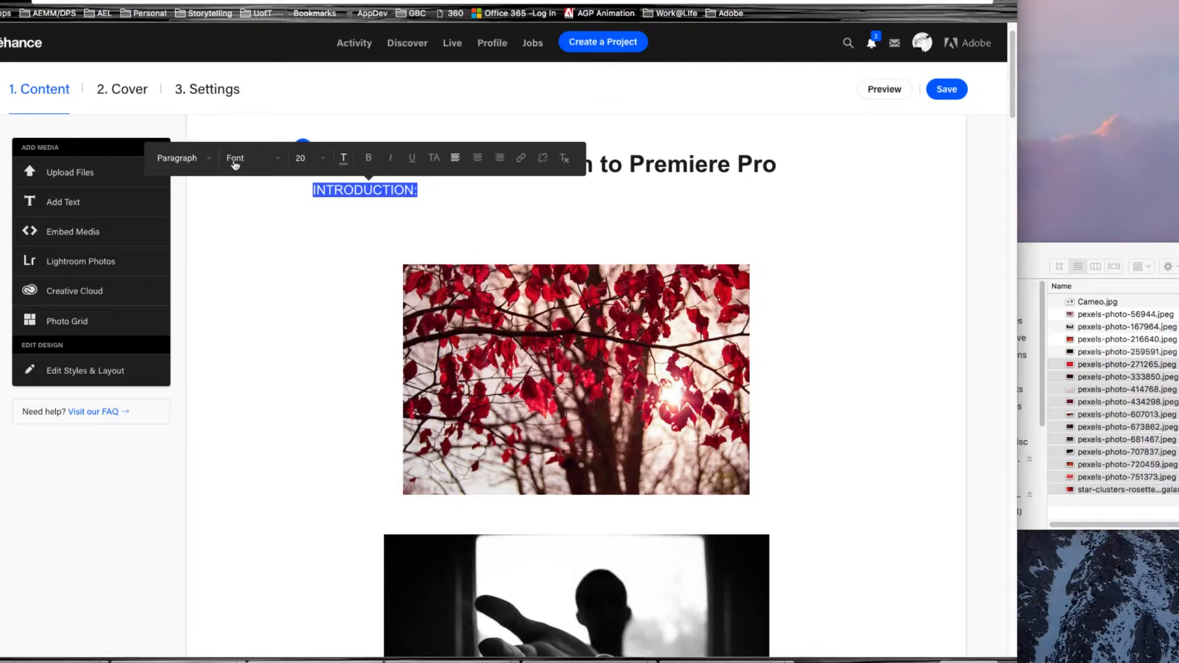
{"action": "left_click", "coordinate": [175, 161]}
{"action": "left_click", "coordinate": [200, 204]}
- Add the sentence "This should describe the nature of the challenge presented to you in the project." below "INTRODUCTION:"
{"action": "left_click", "coordinate": [432, 190]}
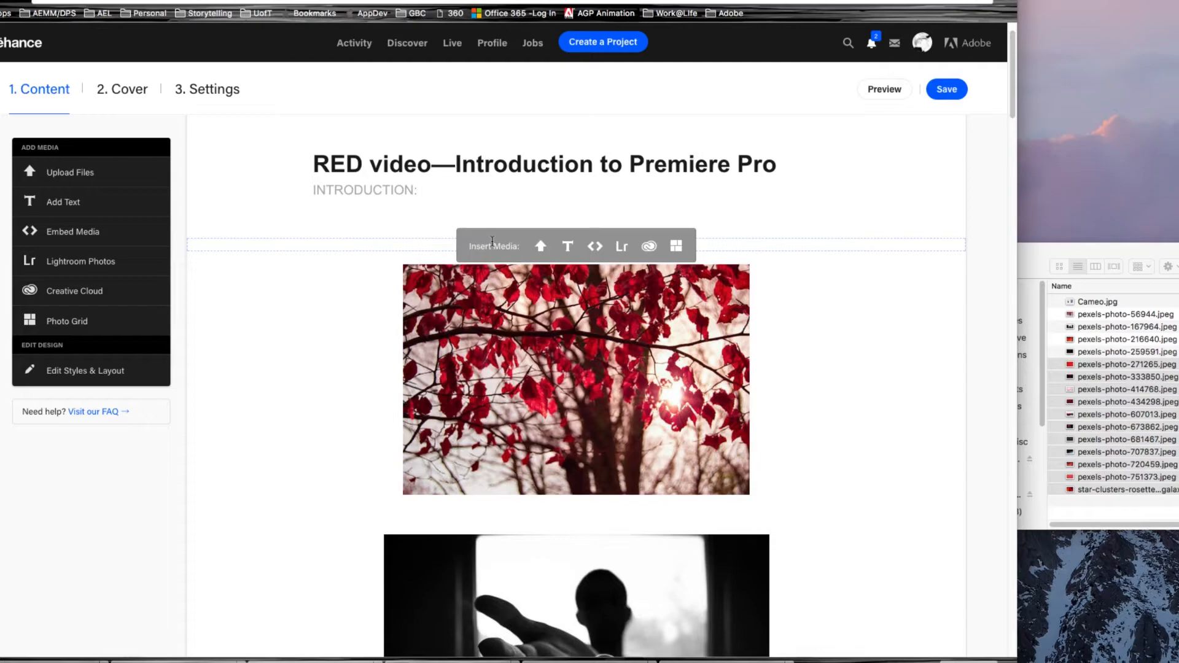
{"action": "key", "text": "Return"}
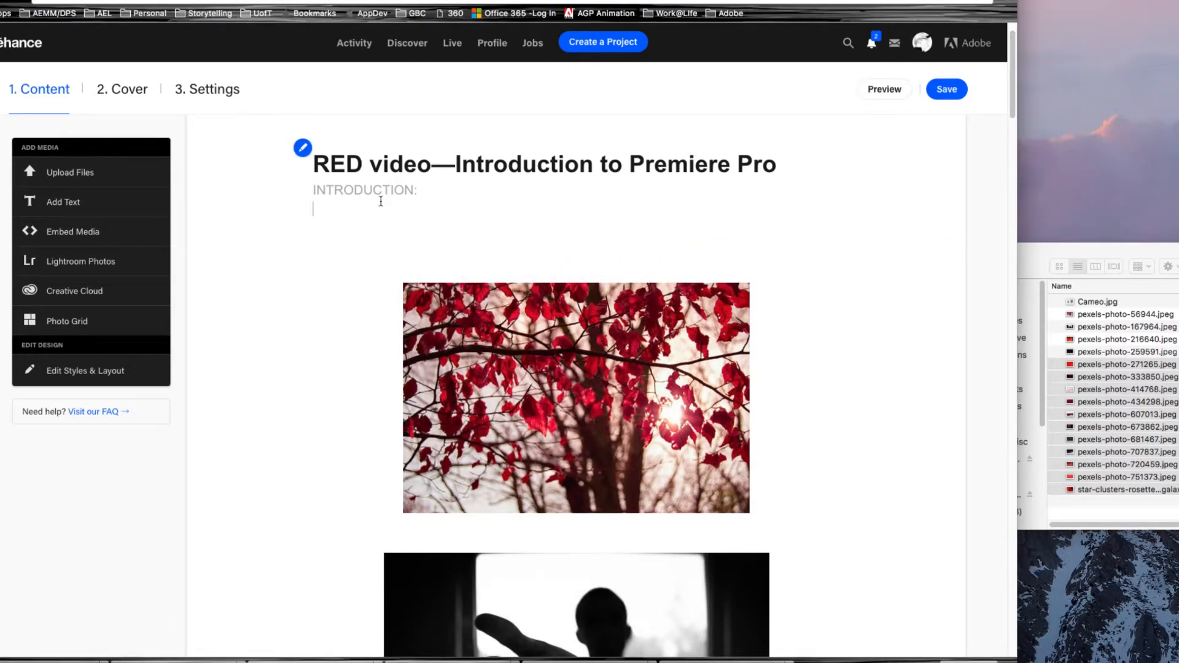
{"action": "type", "text": "THis"}
{"action": "type", "text": "his "}
{"action": "type", "text": "should des"}
{"action": "type", "text": "cribe the "}
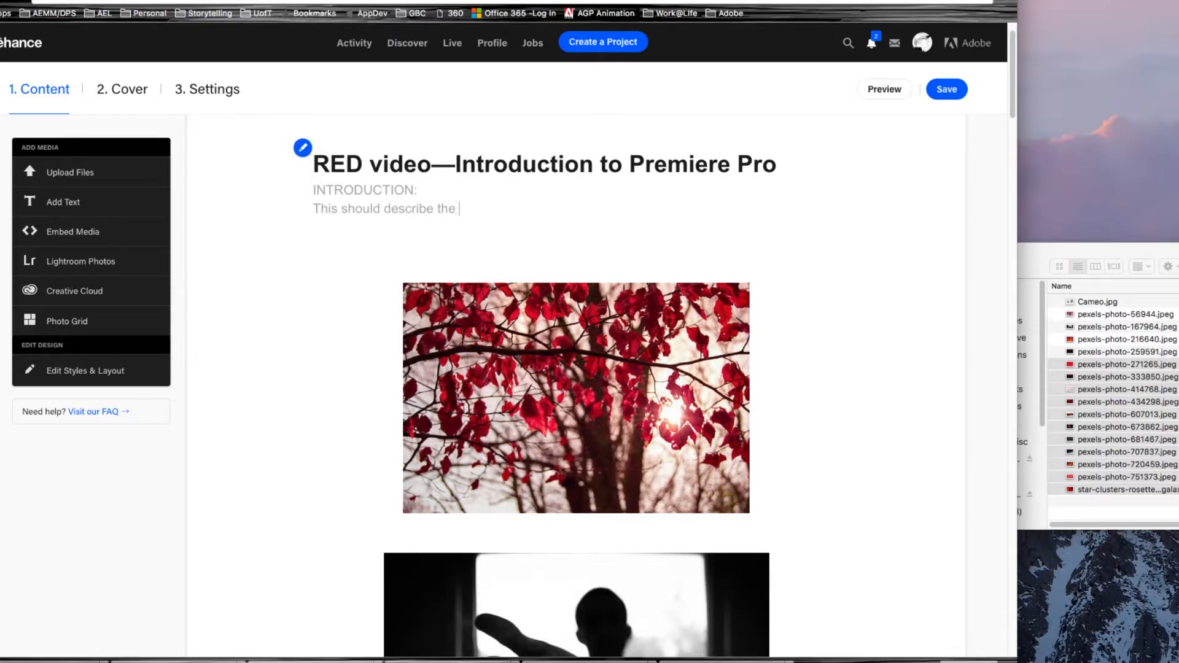
{"action": "type", "text": "nature of the challl"}
{"action": "key", "text": "BackSpace"}
{"action": "type", "text": "enge presented to you "}
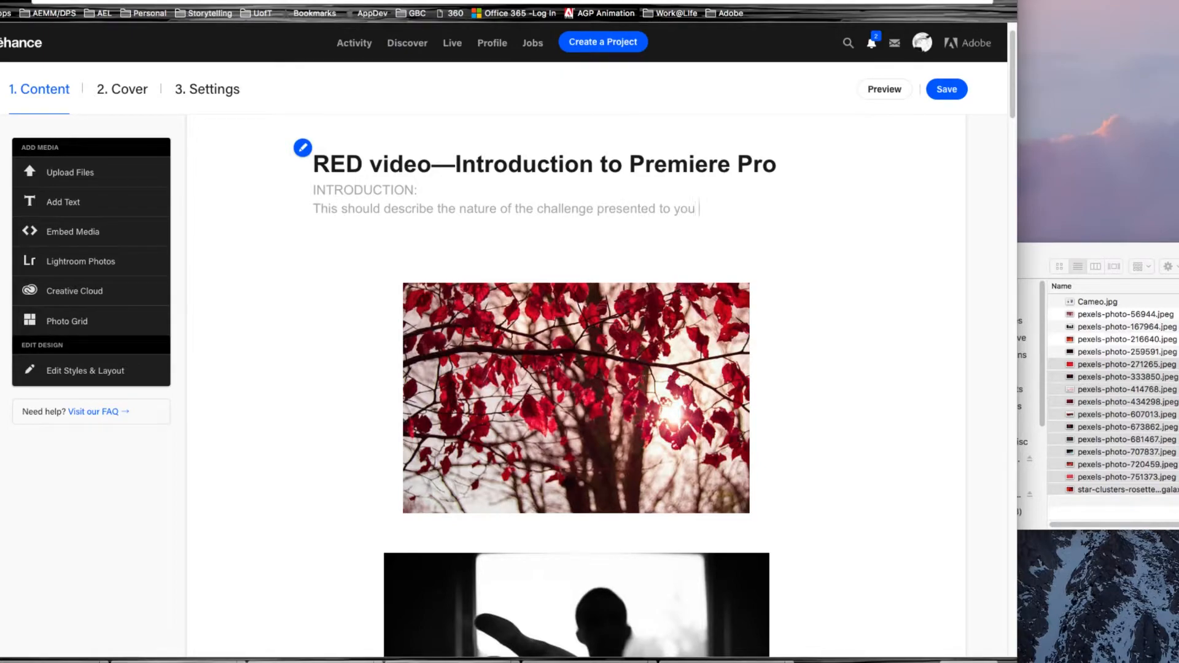
{"action": "type", "text": "in the projec"}
- Continue the introduction paragraph with "This is a video assignment using a colour theme and still images set to video."
{"action": "type", "text": "This is a v"}
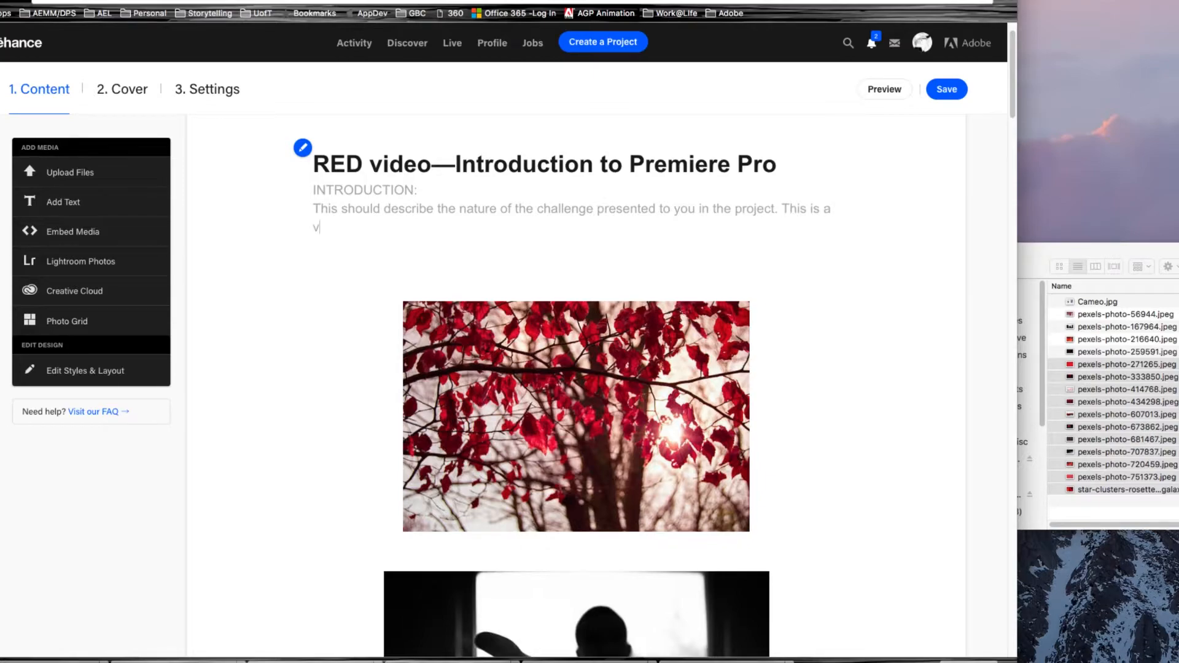
{"action": "type", "text": "ideo assignment using a "}
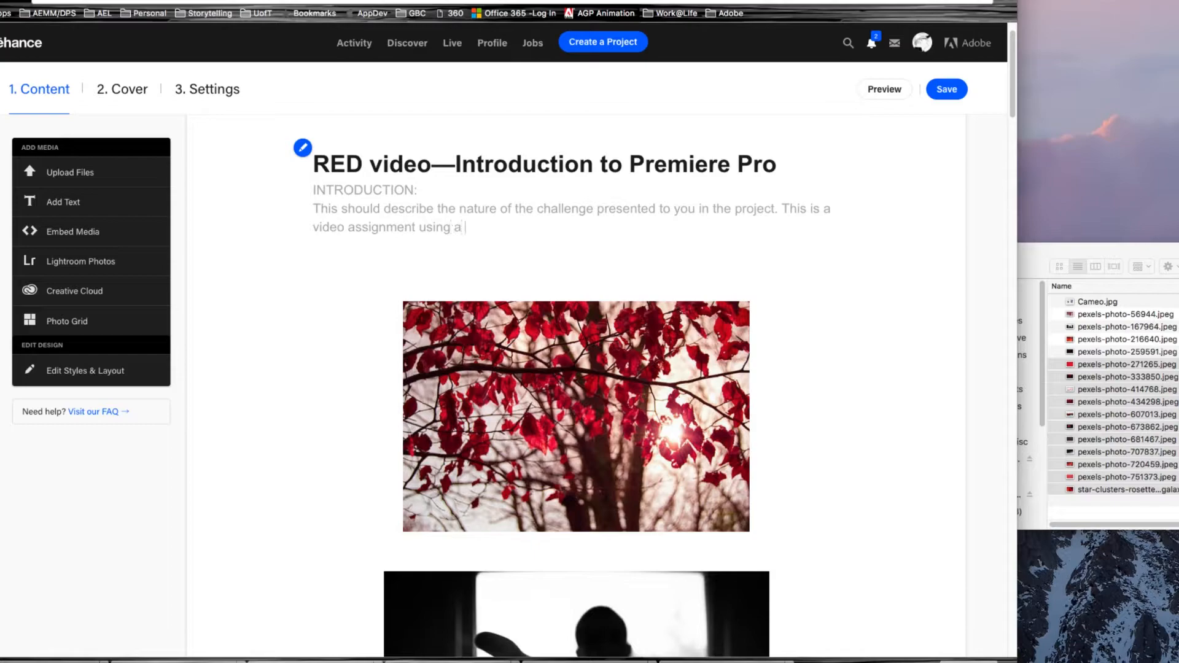
{"action": "type", "text": "colour theme"}
{"action": "type", "text": " for"}
{"action": "key", "text": "BackSpace"}
{"action": "key", "text": "BackSpace"}
{"action": "type", "text": "and sou"}
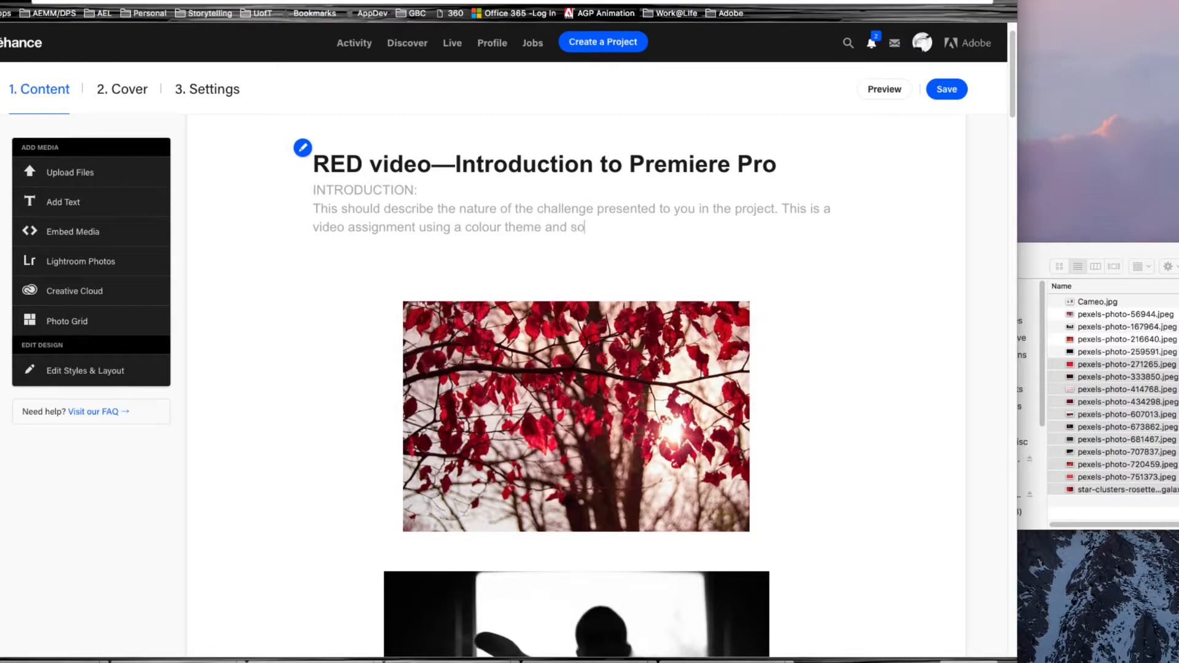
{"action": "key", "text": "BackSpace"}
{"action": "key", "text": "BackSpace"}
{"action": "type", "text": "till images set to video. "}
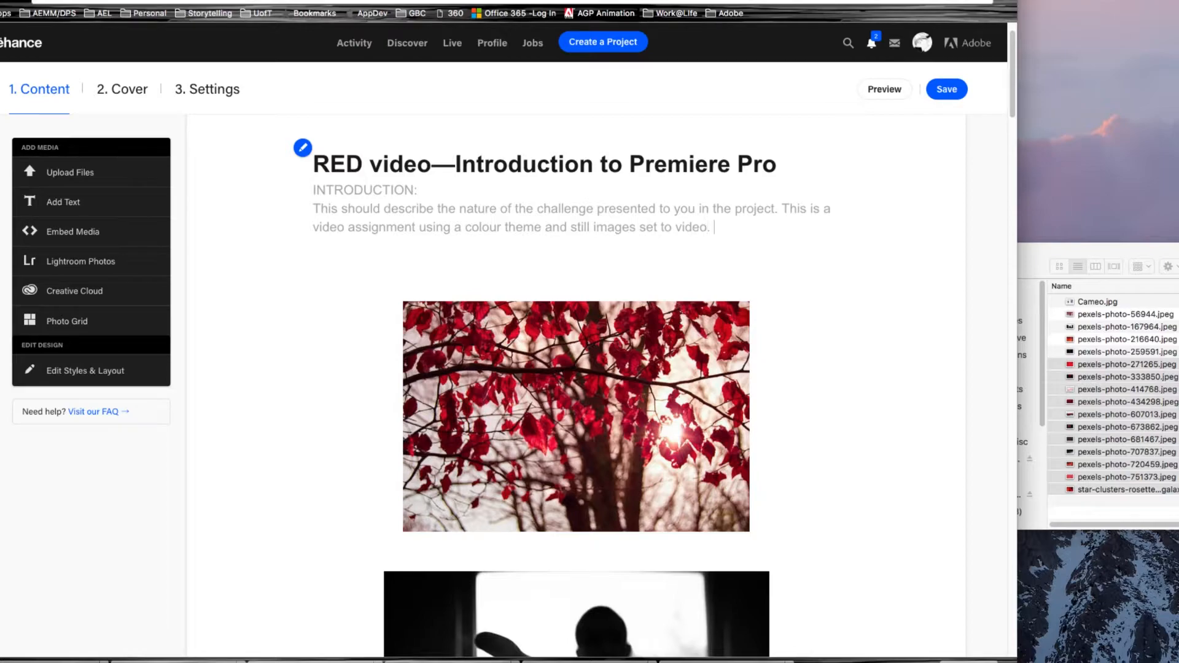
- Add "The images are transitioned from one to the other using timing and transition effects and text all set to a musical score."
{"action": "type", "text": "The images are transitioned from o"}
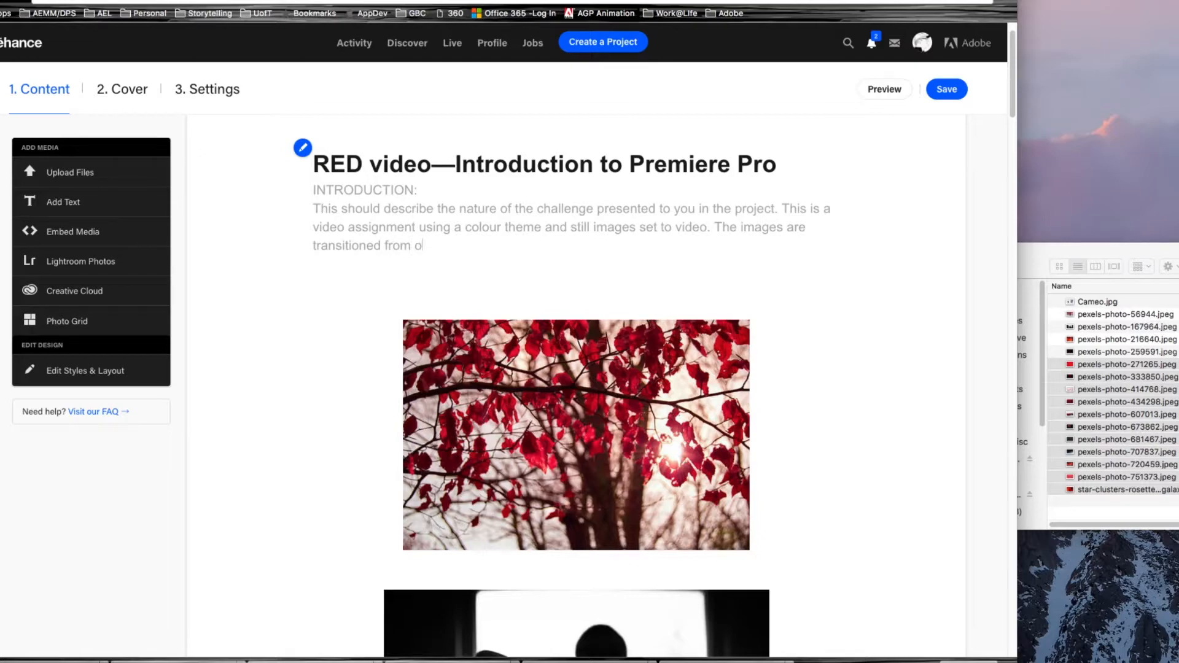
{"action": "type", "text": "ne to the other using tim"}
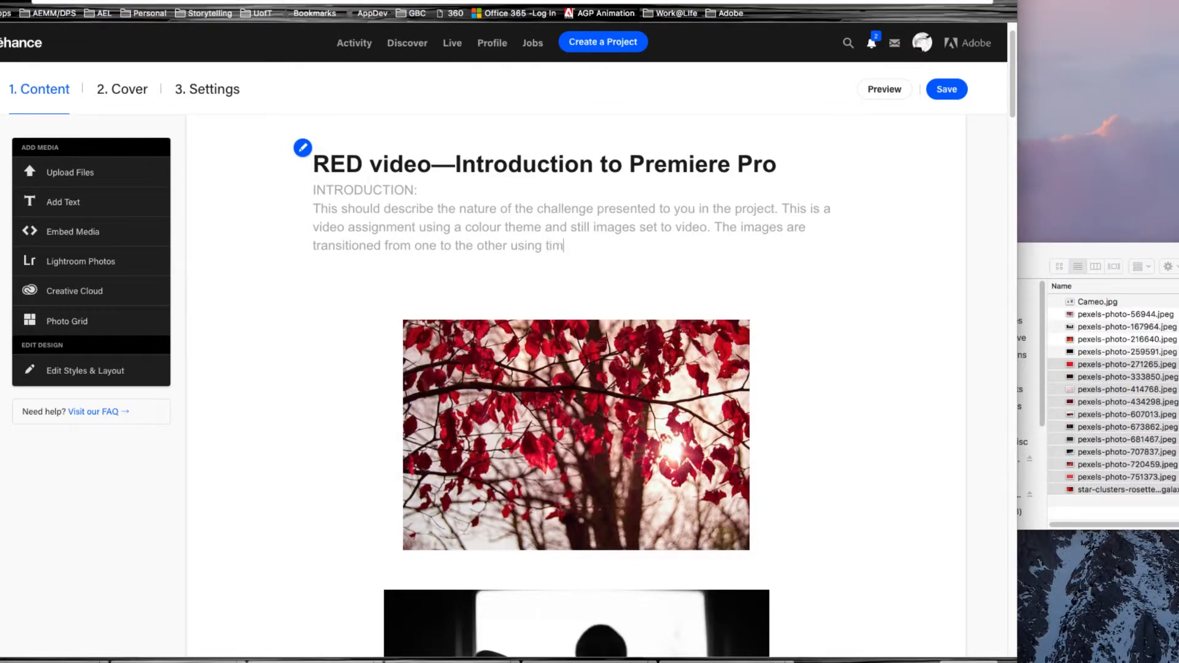
{"action": "type", "text": "eing and transition effe"}
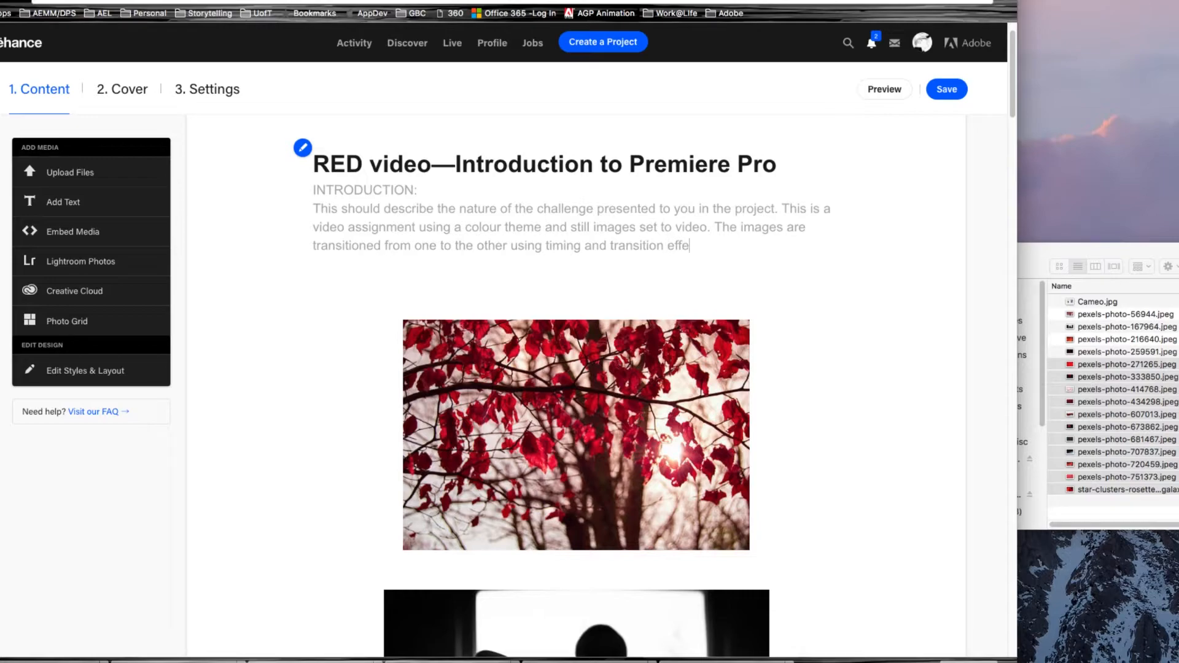
{"action": "type", "text": "cts and text all set to a "}
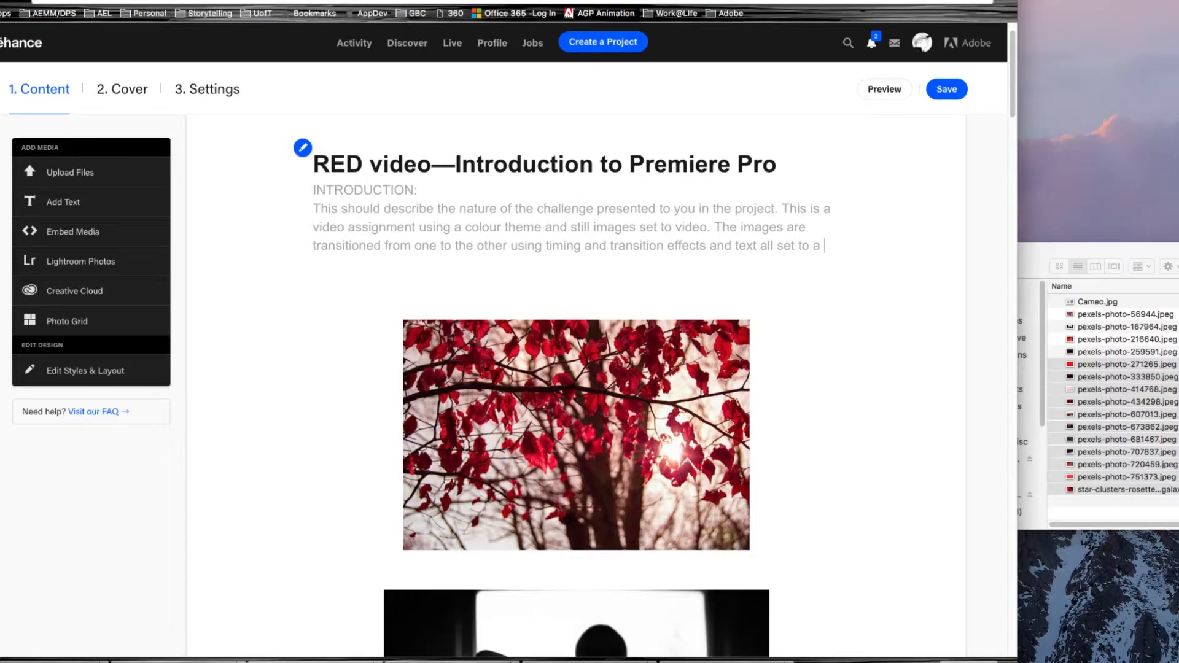
{"action": "type", "text": "musical score"}
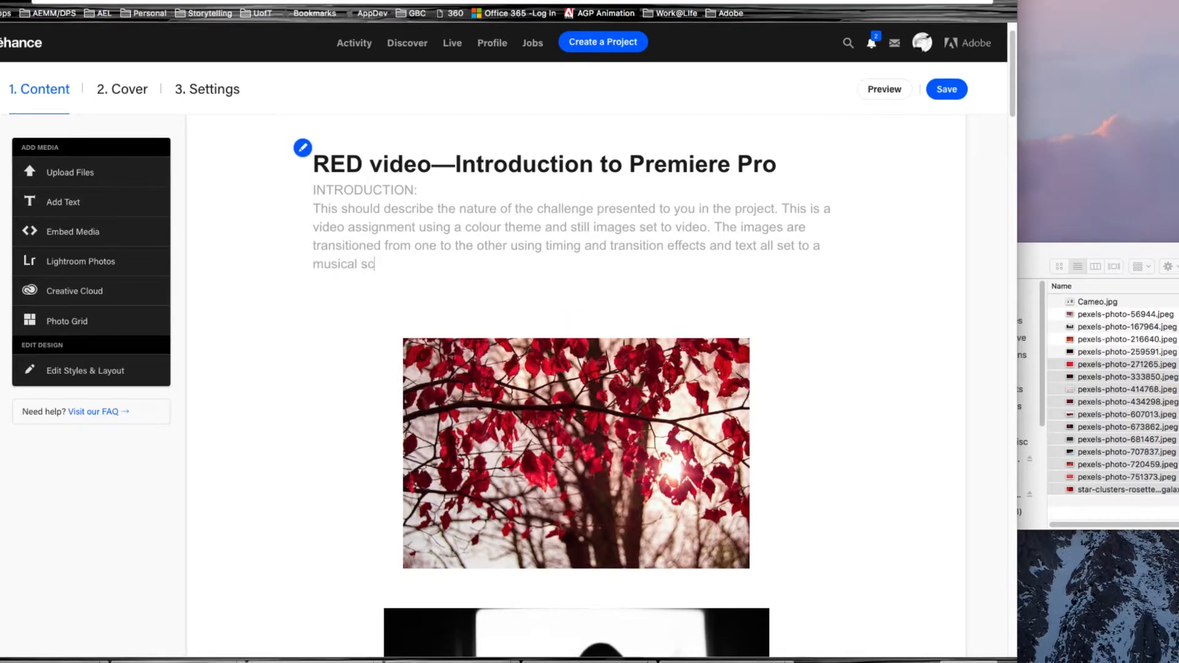
{"action": "key", "text": "BackSpace"}
{"action": "key", "text": "BackSpace"}
{"action": "key", "text": "BackSpace"}
{"action": "type", "text": "ore"}
- Apply the Paragraph style to the introduction's body text beneath "INTRODUCTION:"
{"action": "left_click_drag", "start_coordinate": [313, 209], "coordinate": [426, 264]}
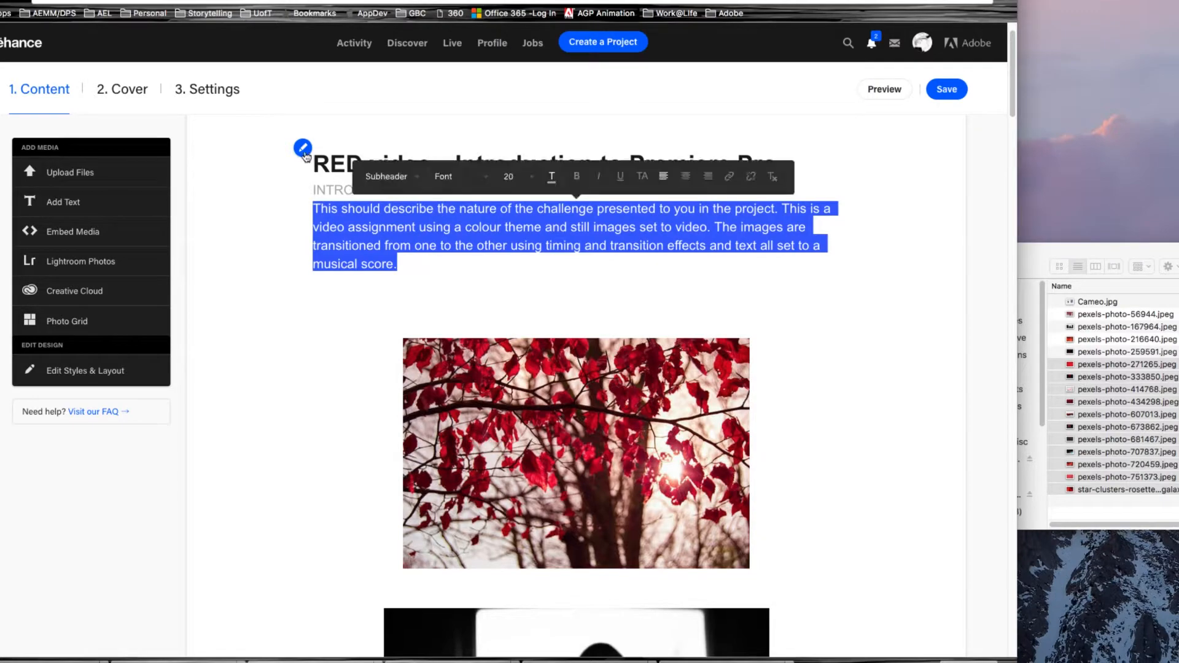
{"action": "left_click", "coordinate": [410, 178]}
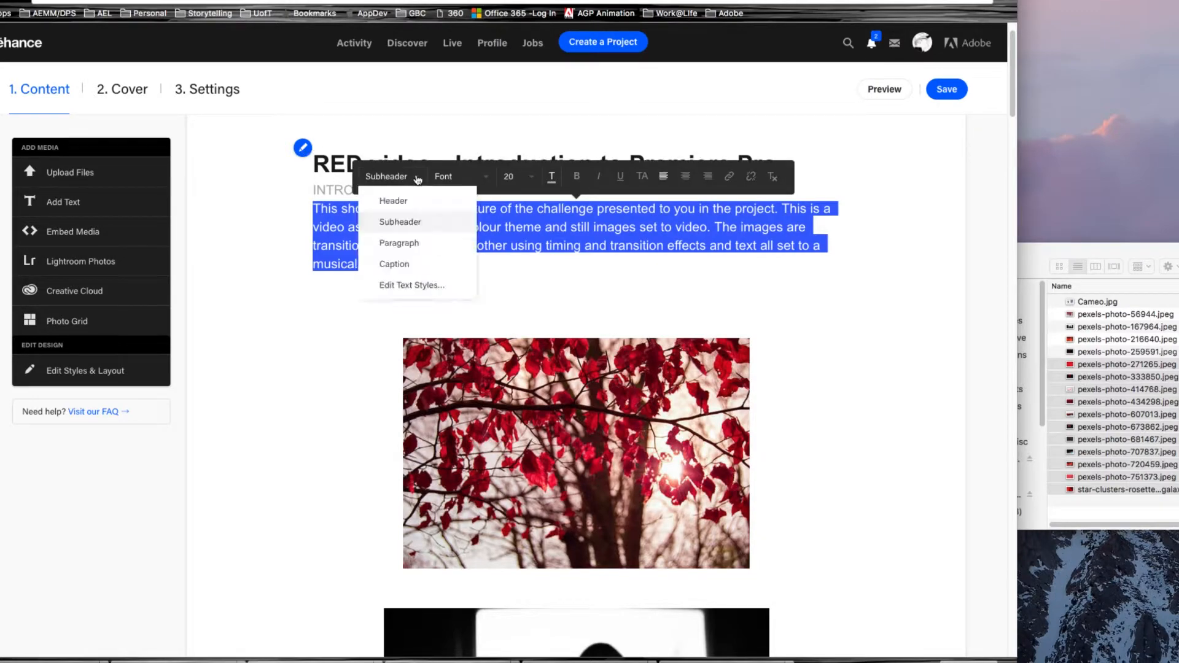
{"action": "left_click", "coordinate": [413, 249]}
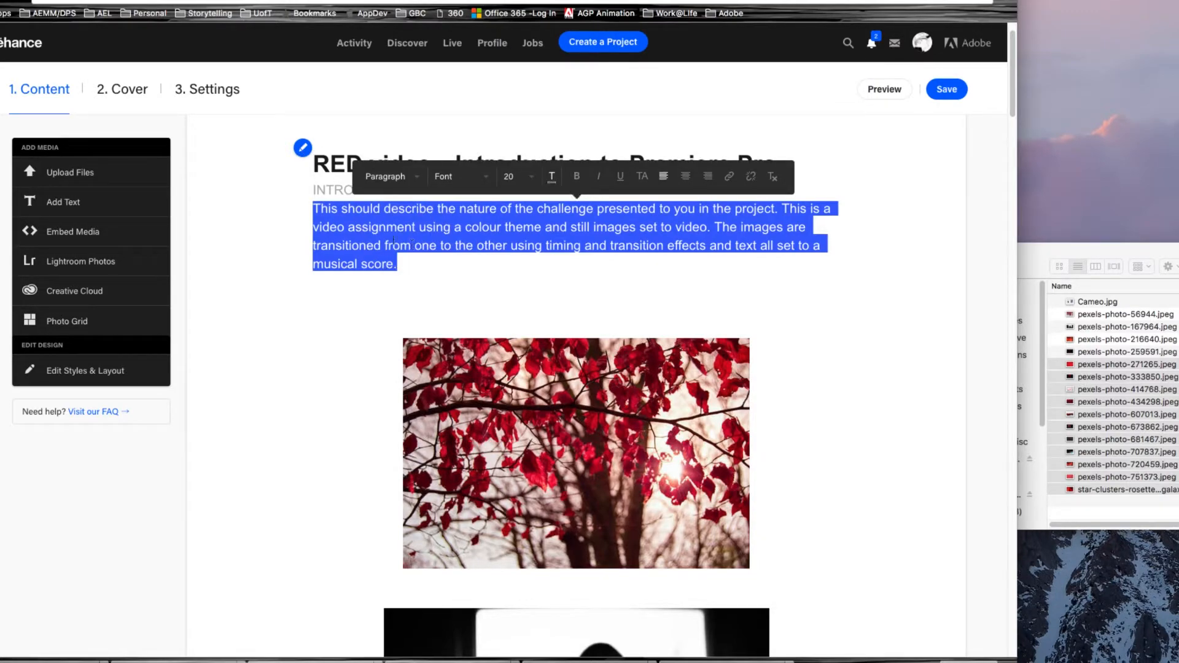
{"action": "left_click", "coordinate": [352, 223]}
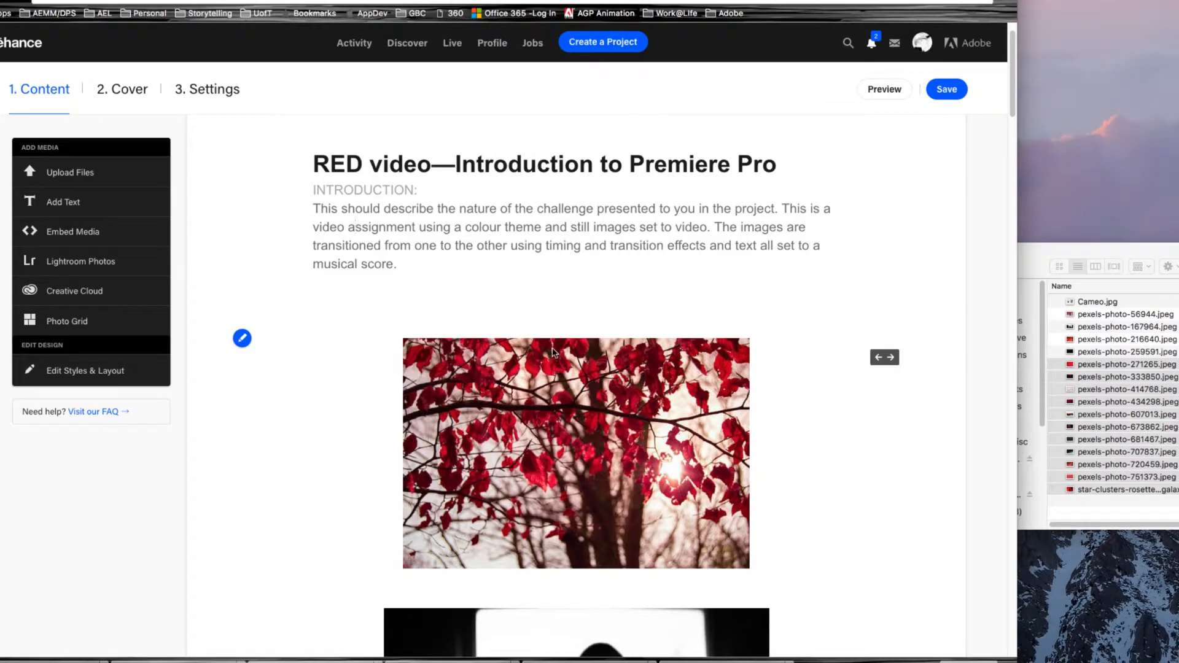
- Add a caption to the red tree image reading "Above: Red leafed tree symbolizing death and the onset of winter"
{"action": "scroll", "coordinate": [522, 277], "scroll_direction": "down", "scroll_amount": 5}
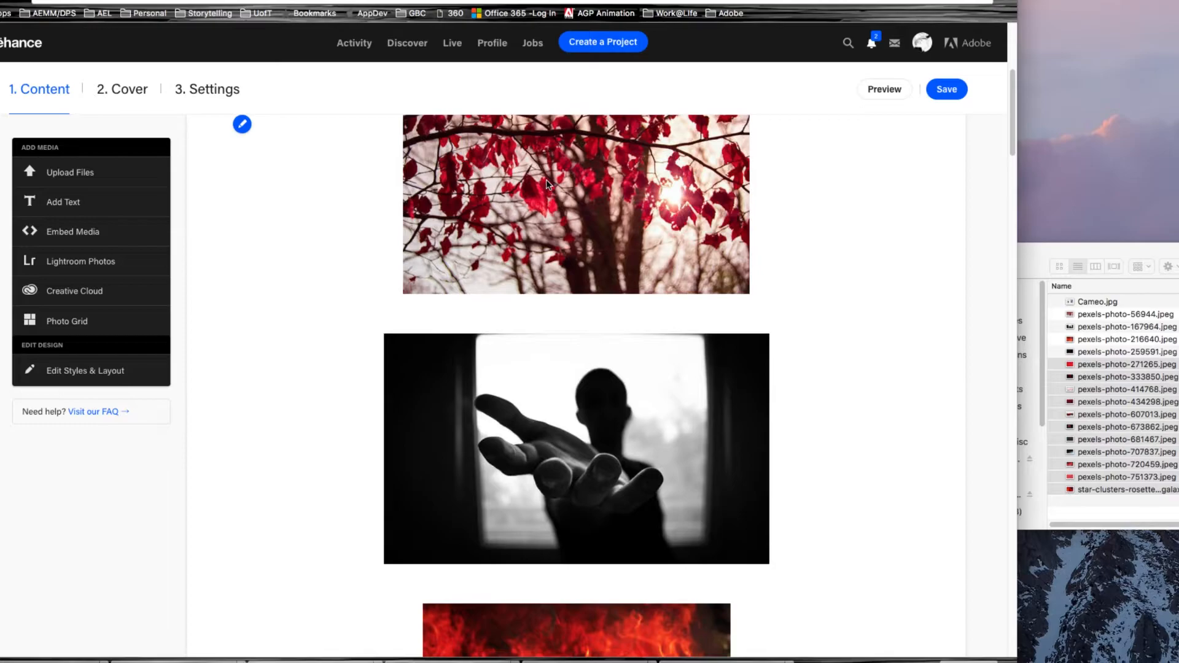
{"action": "scroll", "coordinate": [468, 170], "scroll_direction": "up", "scroll_amount": 3}
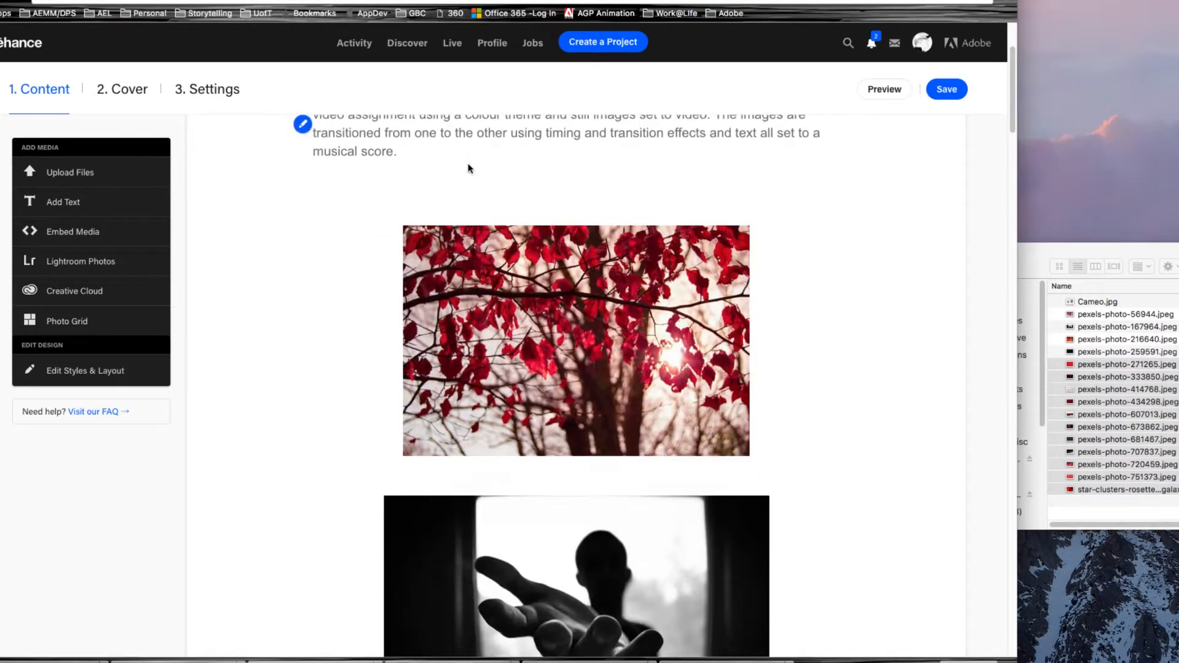
{"action": "scroll", "coordinate": [469, 170], "scroll_direction": "down", "scroll_amount": 1}
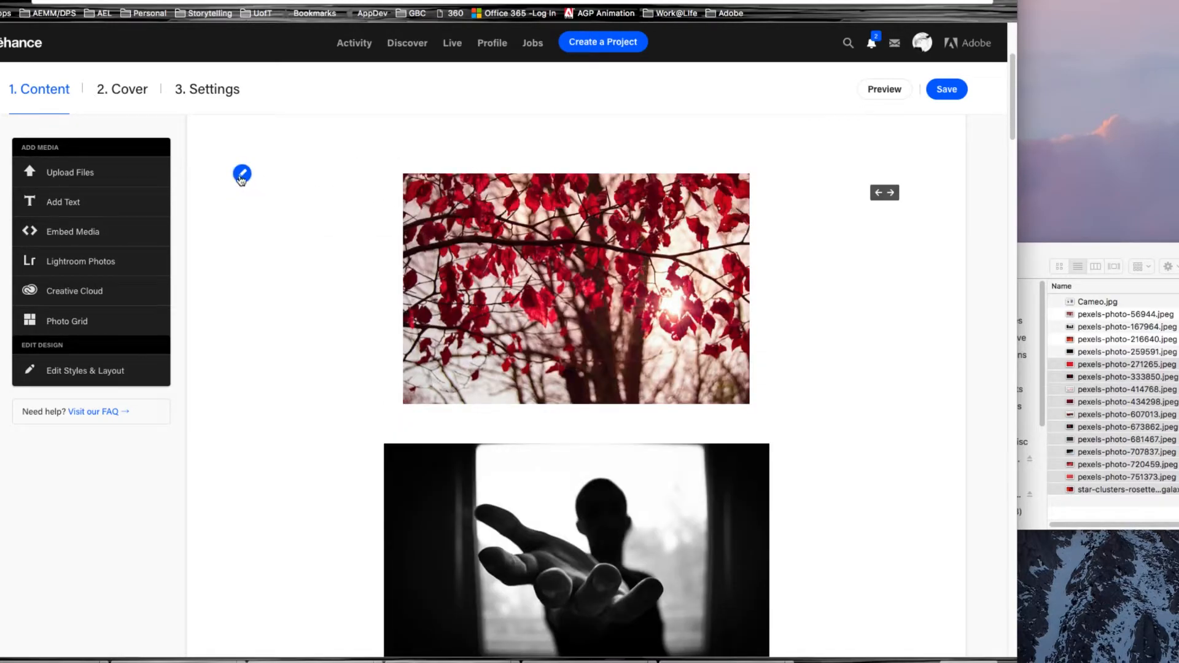
{"action": "left_click", "coordinate": [242, 175]}
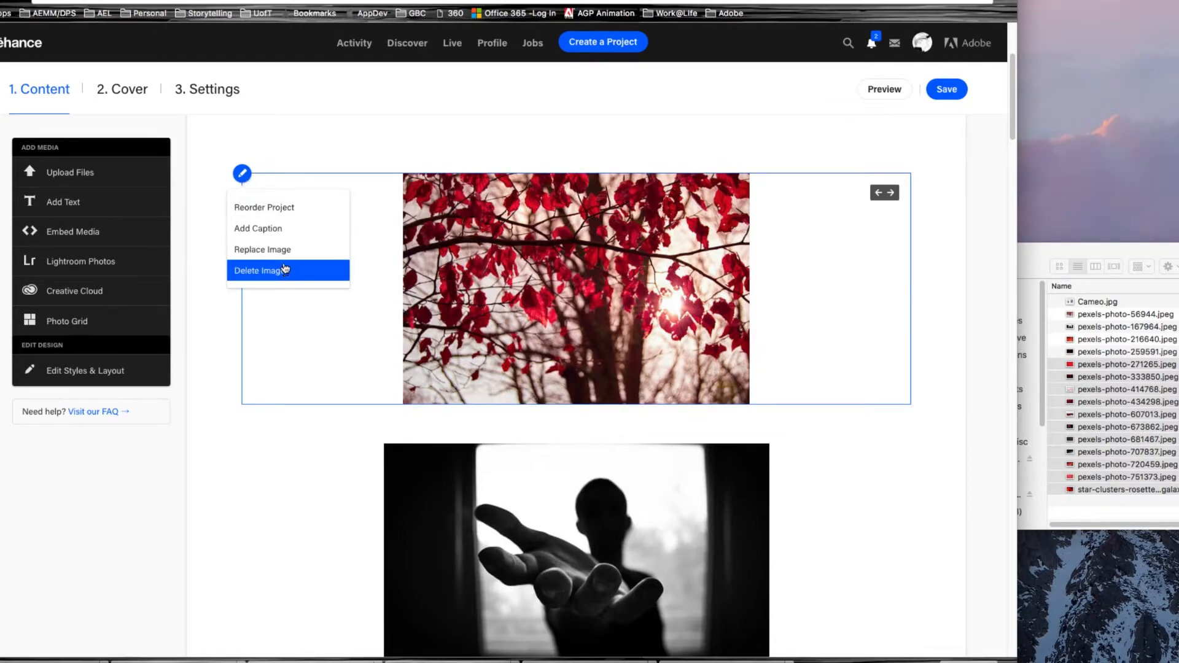
{"action": "left_click", "coordinate": [287, 238]}
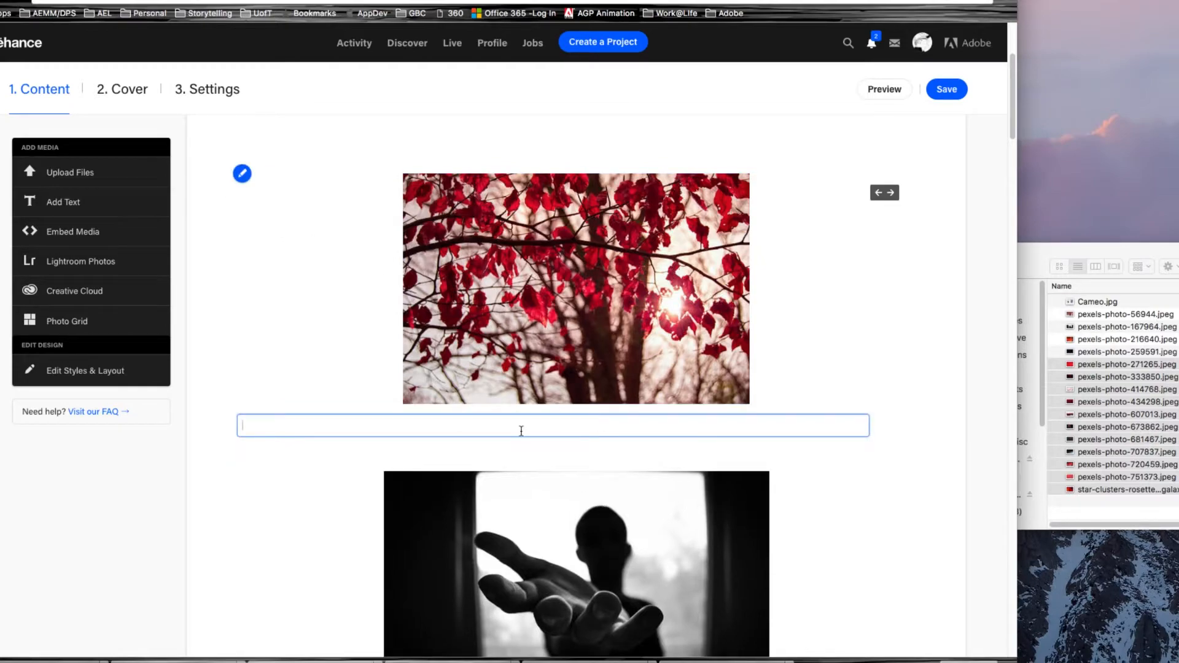
{"action": "type", "text": "Abou"}
{"action": "type", "text": "e"}
{"action": "type", "text": ": Te"}
{"action": "key", "text": "BackSpace"}
{"action": "key", "text": "BackSpace"}
{"action": "type", "text": "Red lea"}
{"action": "type", "text": "v"}
{"action": "type", "text": "ed tree symp"}
{"action": "key", "text": "BackSpace"}
{"action": "type", "text": "bolioz"}
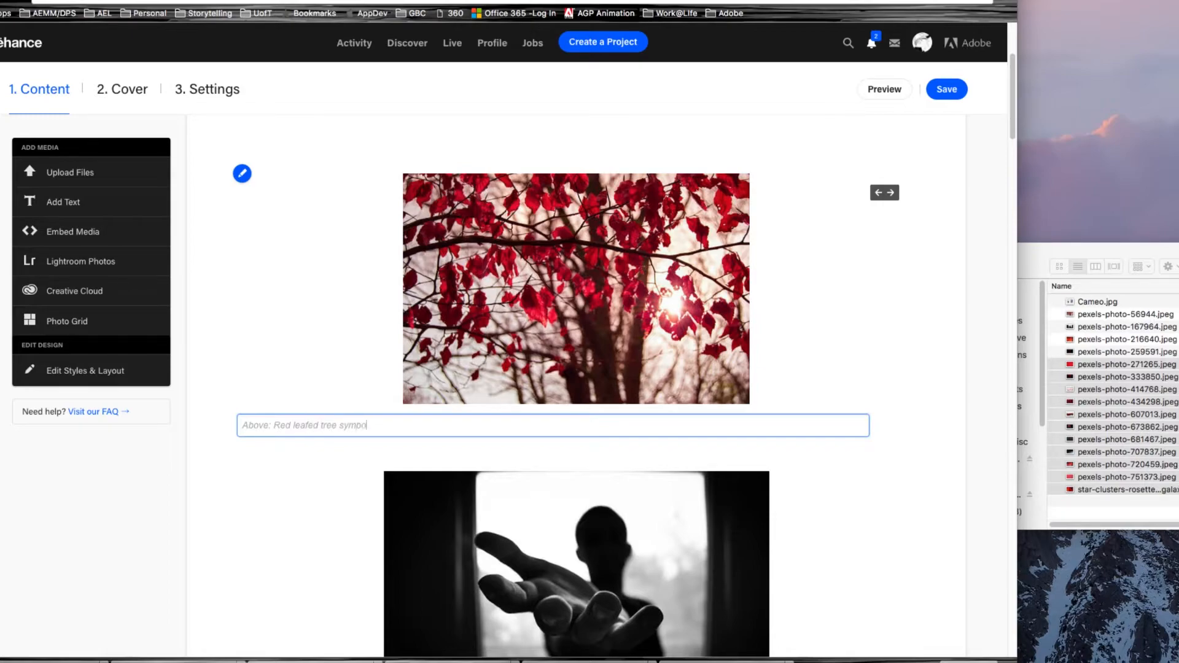
{"action": "type", "text": "a"}
{"action": "key", "text": "BackSpace"}
{"action": "type", "text": "zing death and the onset of wintyer"}
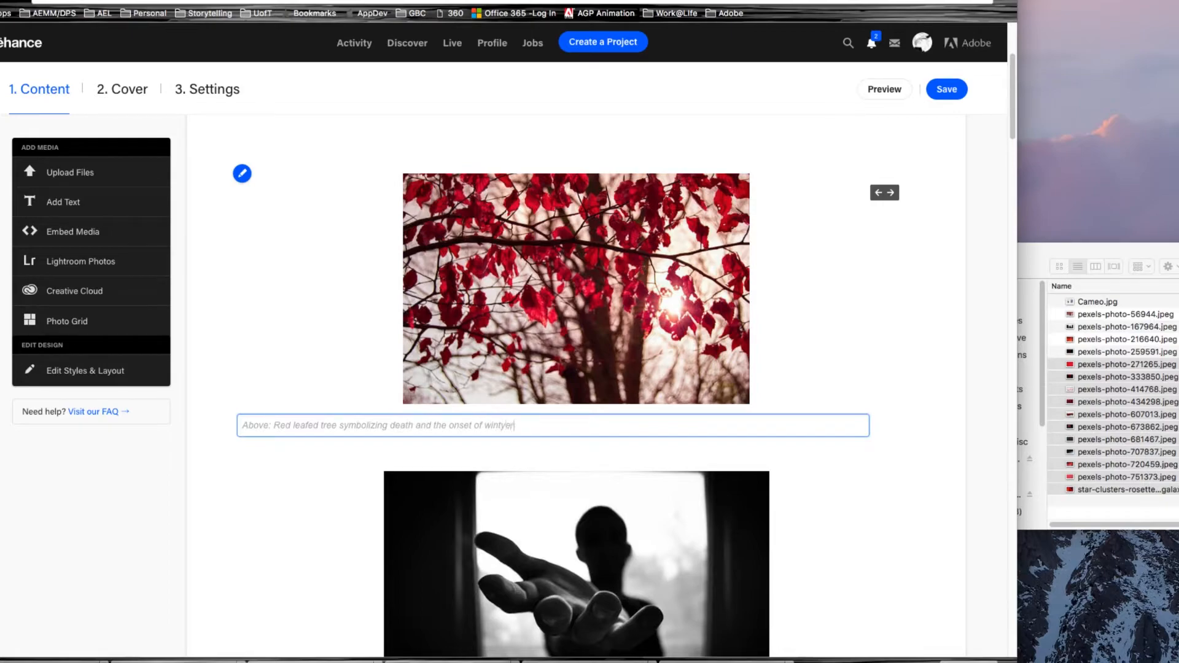
- Finish the tree image's caption with the sentence "Winter is coming" followed by the character's name and an exclamation mark
{"action": "key", "text": "BackSpace"}
{"action": "type", "text": "er. Winter is coming John Stark!"}
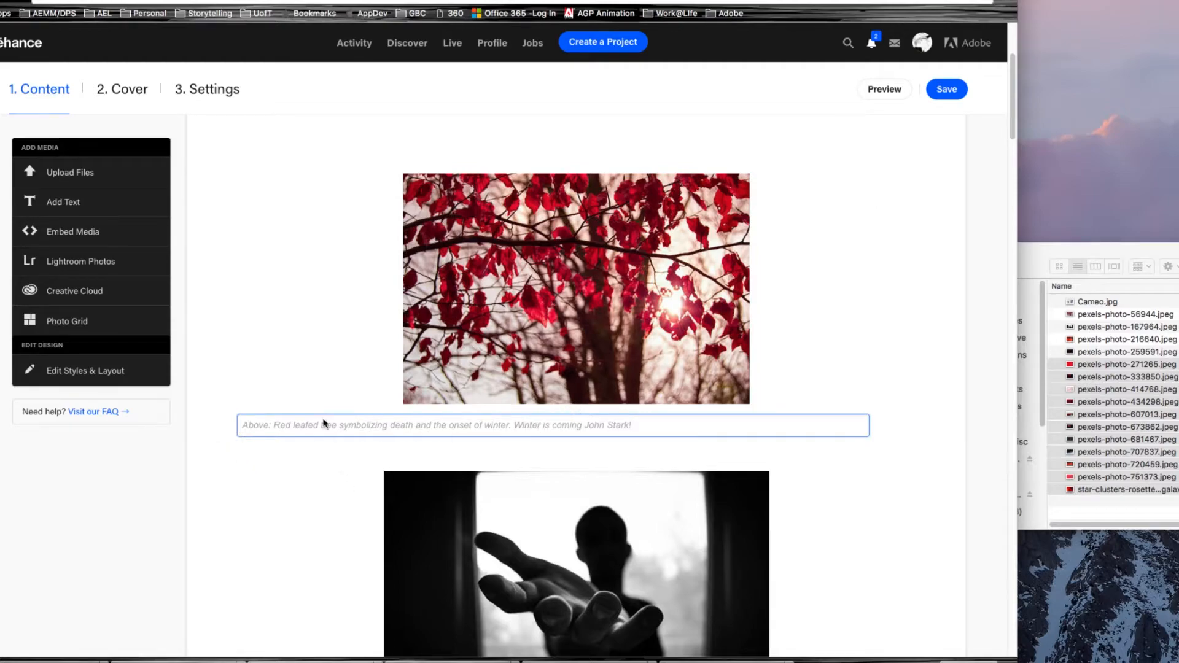
{"action": "left_click", "coordinate": [317, 314]}
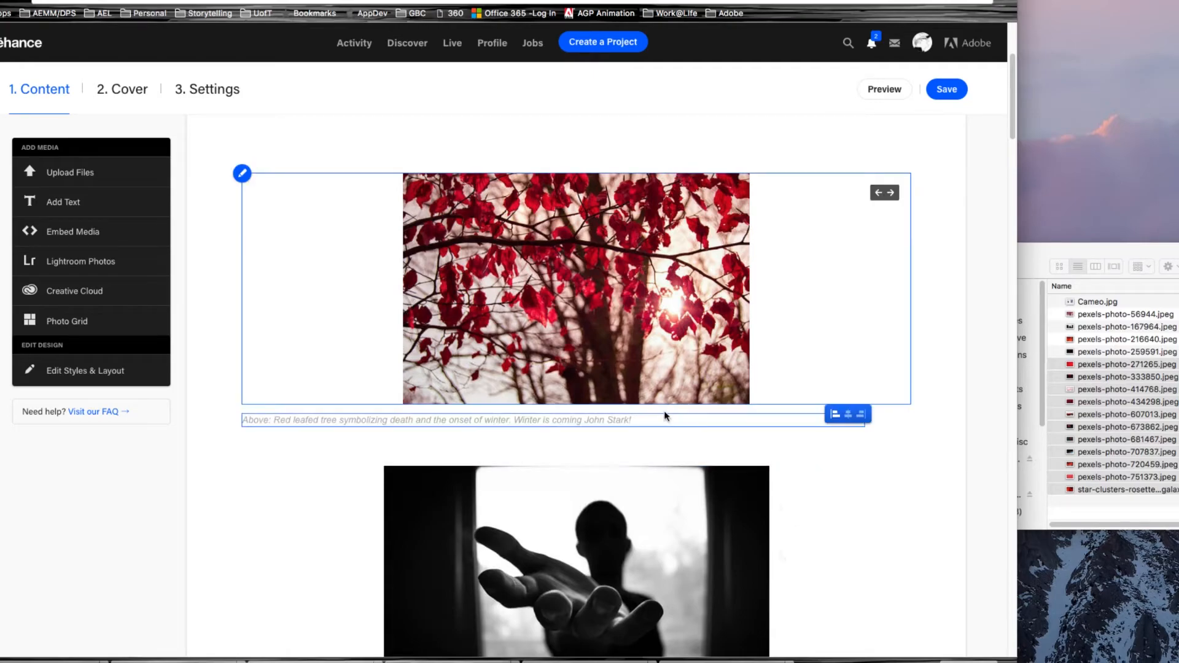
- Try different alignments for the caption under the tree image, ending on left alignment
{"action": "left_click", "coordinate": [848, 418]}
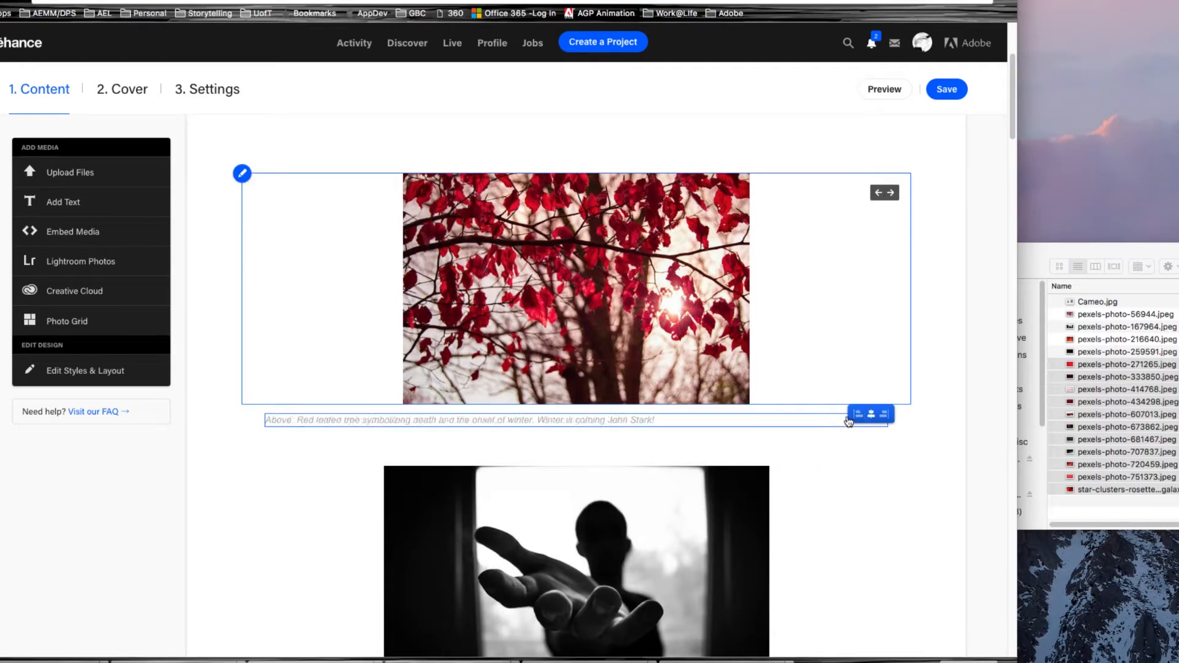
{"action": "left_click", "coordinate": [886, 416]}
{"action": "left_click", "coordinate": [888, 417]}
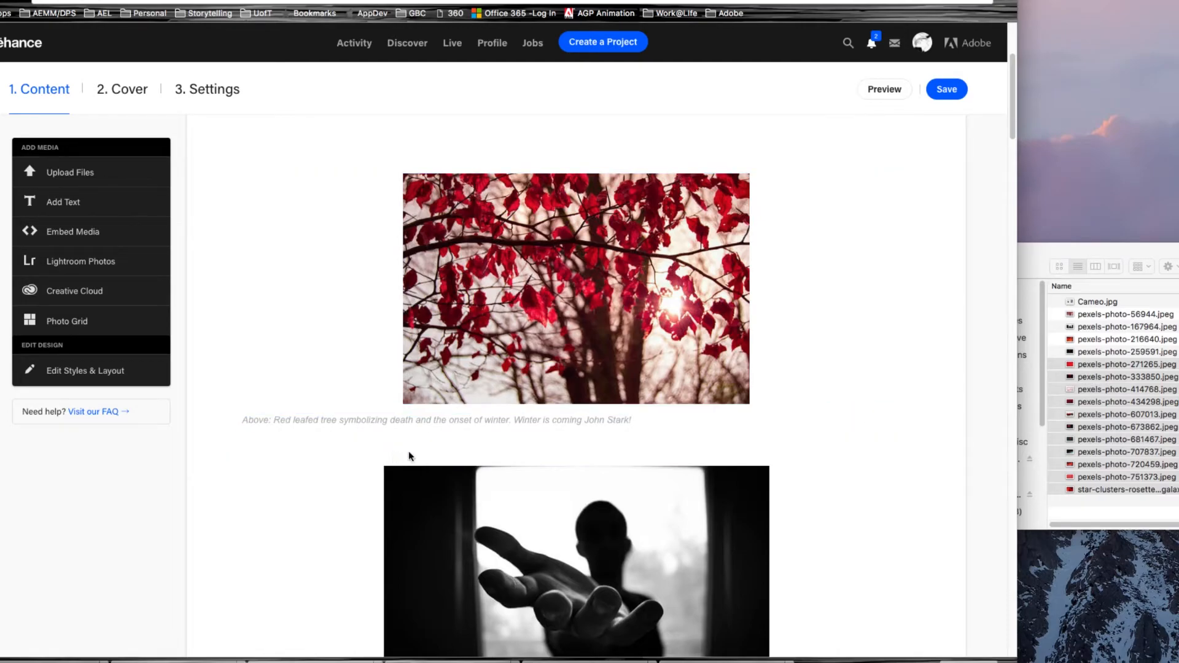
- Insert a text block between the tree and silhouette images with the line "MATERIALS:" and a new line below it
{"action": "mouse_move", "coordinate": [568, 451]}
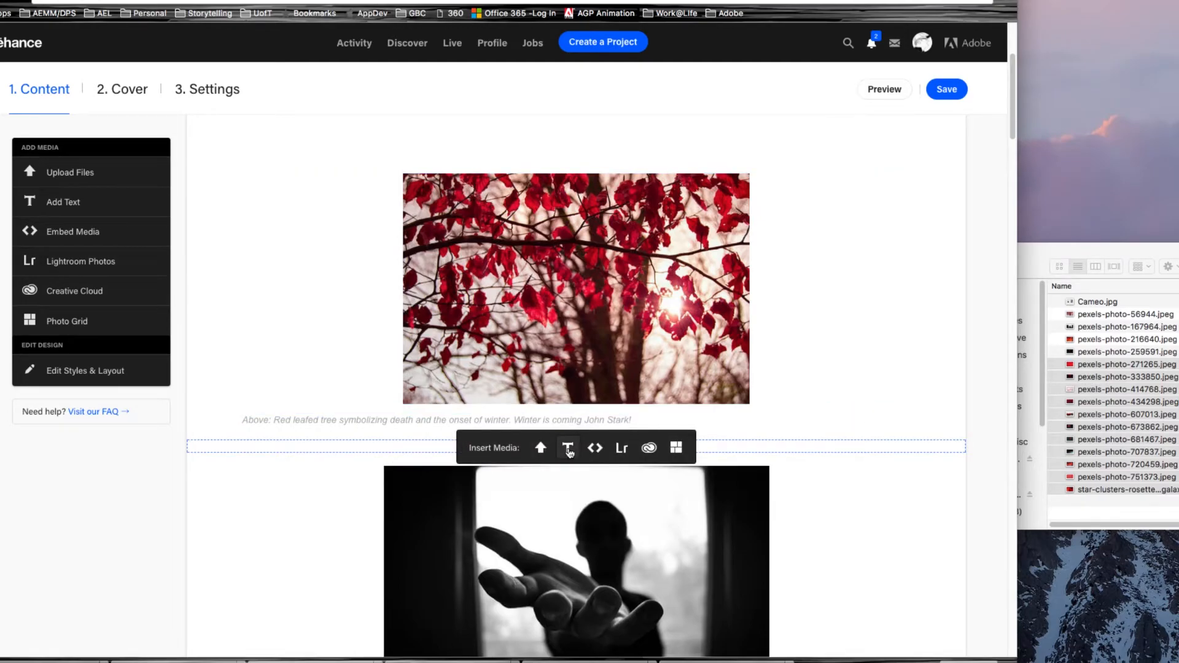
{"action": "left_click", "coordinate": [568, 451]}
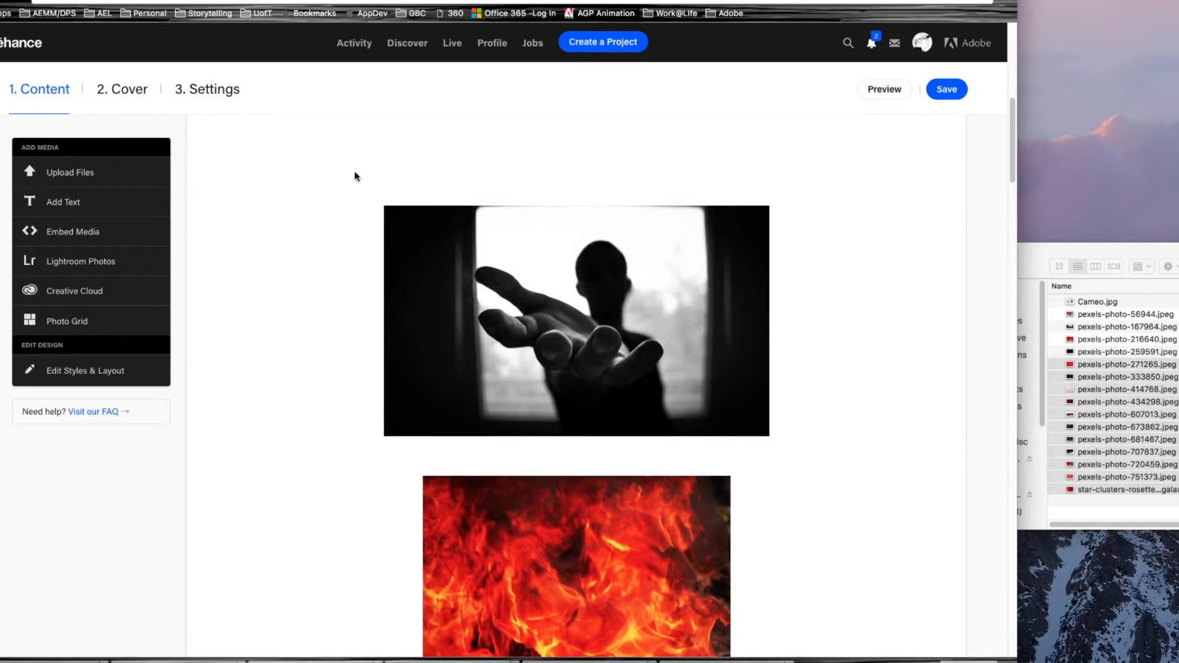
{"action": "type", "text": "MATERIALS:"}
{"action": "key", "text": "Return"}
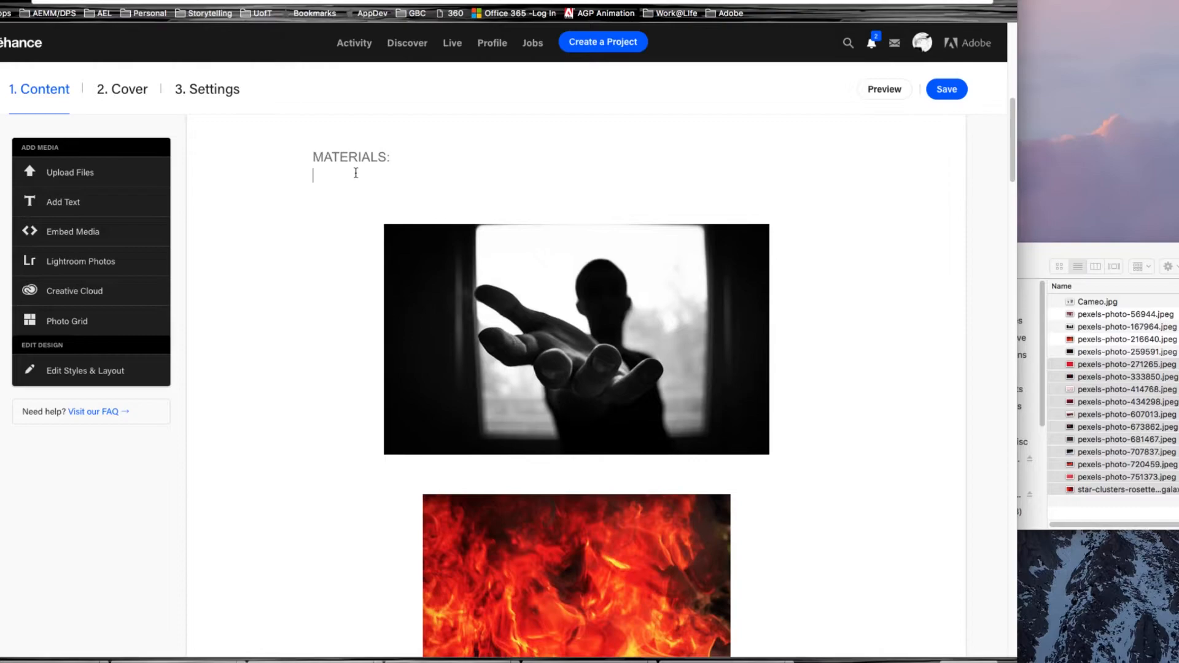
- List "Computer, Adobe Premiere Pro, Adobe Audition, Royalty Free images from Pexels." under "MATERIALS:"
{"action": "type", "text": "Computer, Adobe Premiere Pro"}
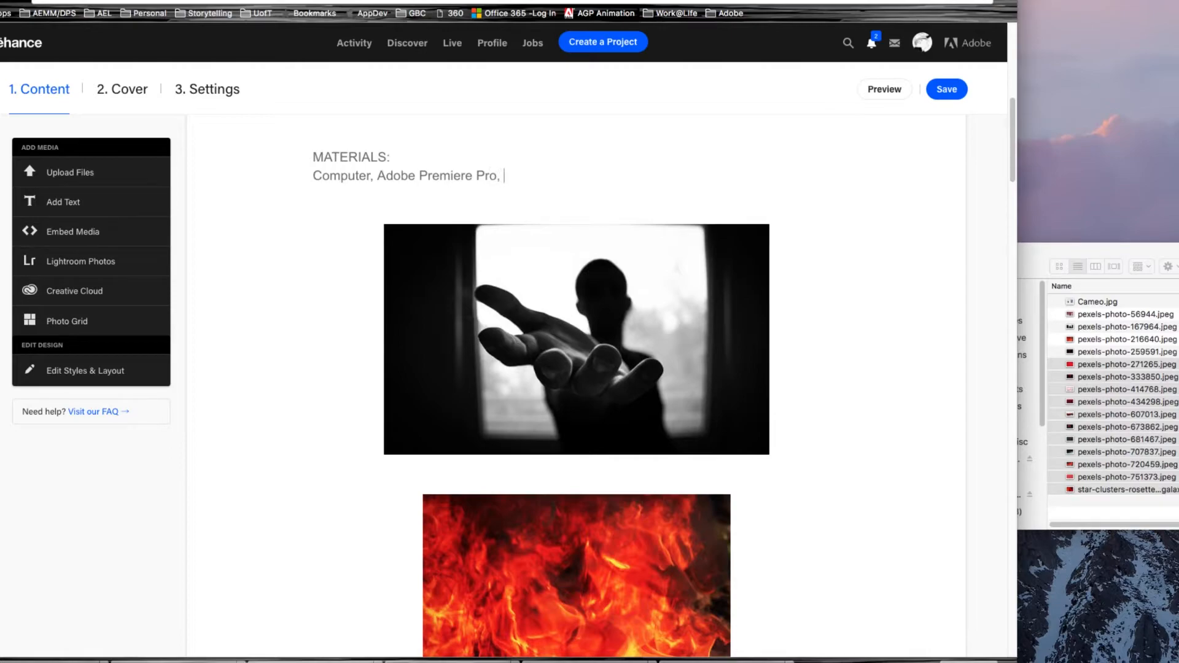
{"action": "type", "text": ", Adob Ai"}
{"action": "key", "text": "BackSpace"}
{"action": "key", "text": "BackSpace"}
{"action": "key", "text": "BackSpace"}
{"action": "type", "text": "e Audition, "}
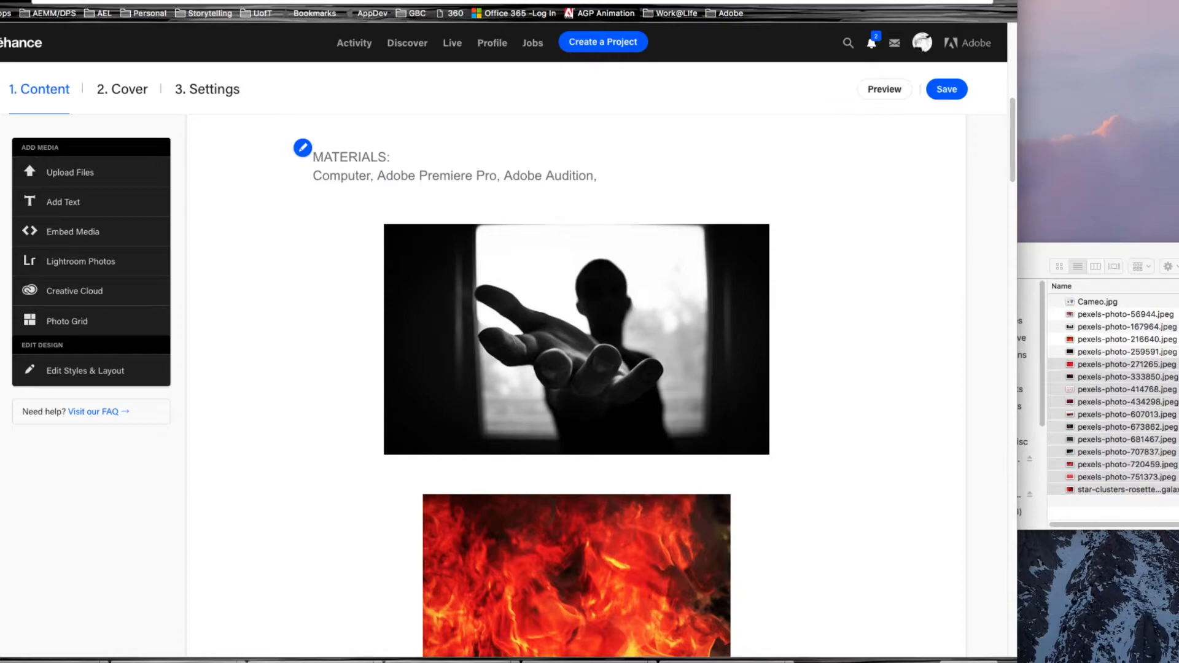
{"action": "type", "text": "Royalty Free images from P"}
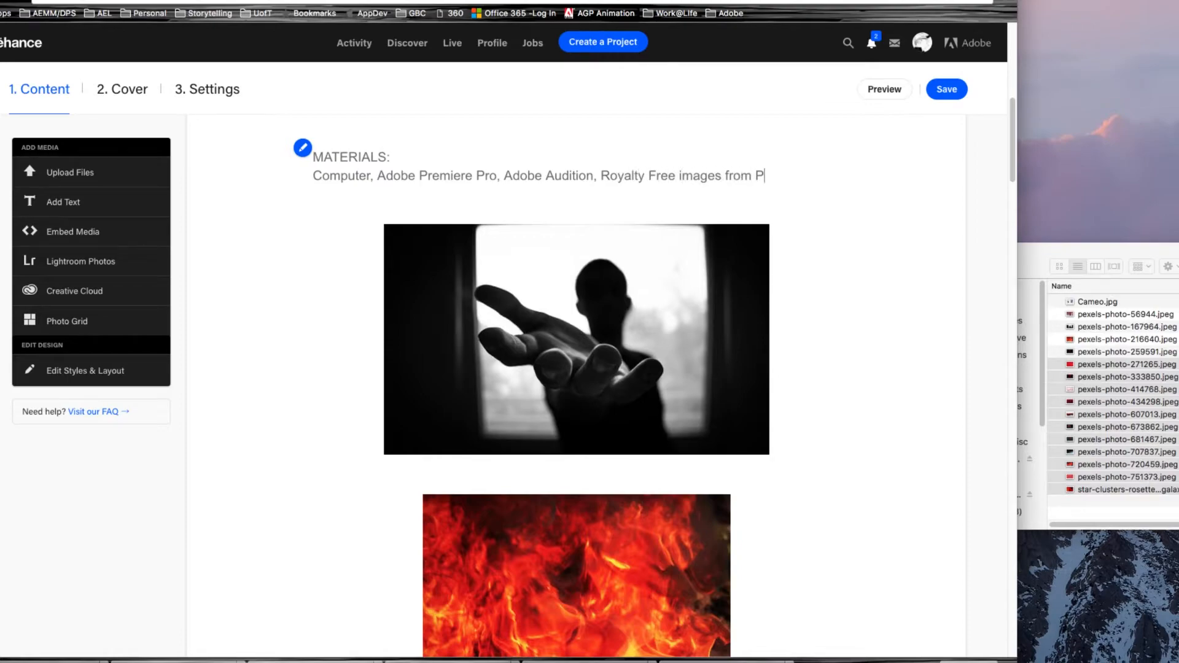
{"action": "type", "text": "exels."}
- Apply the Subheader style to the "MATERIALS:" line above the silhouette image
{"action": "left_click", "coordinate": [304, 151]}
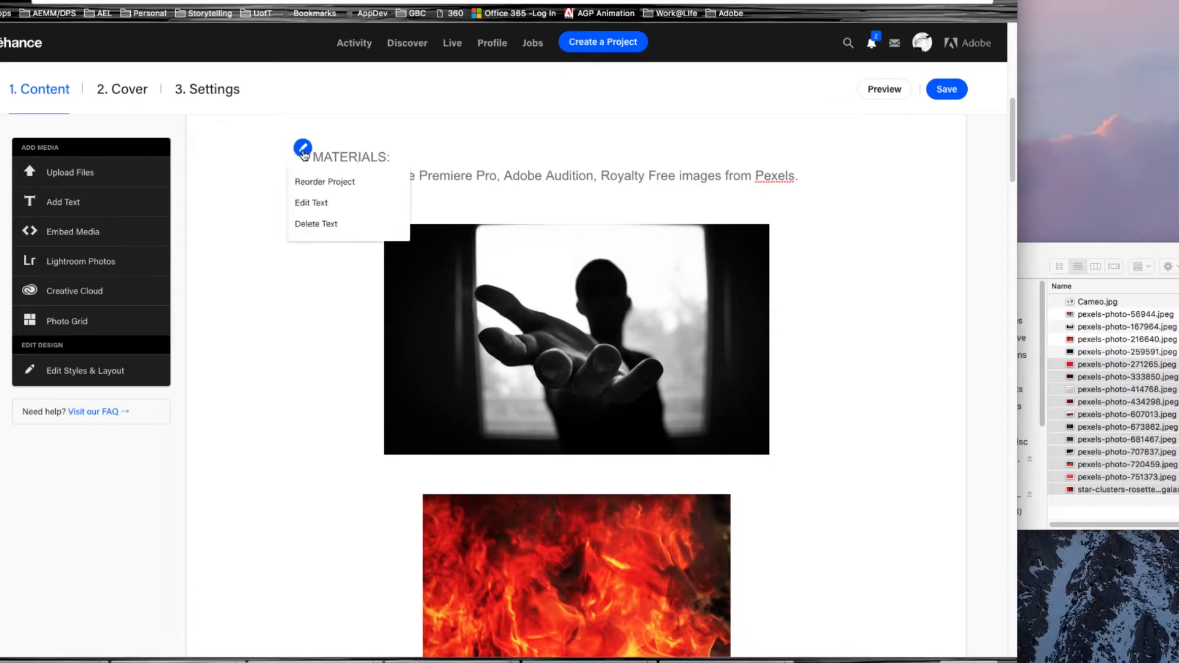
{"action": "left_click", "coordinate": [319, 203]}
{"action": "left_click_drag", "start_coordinate": [392, 157], "coordinate": [312, 157]}
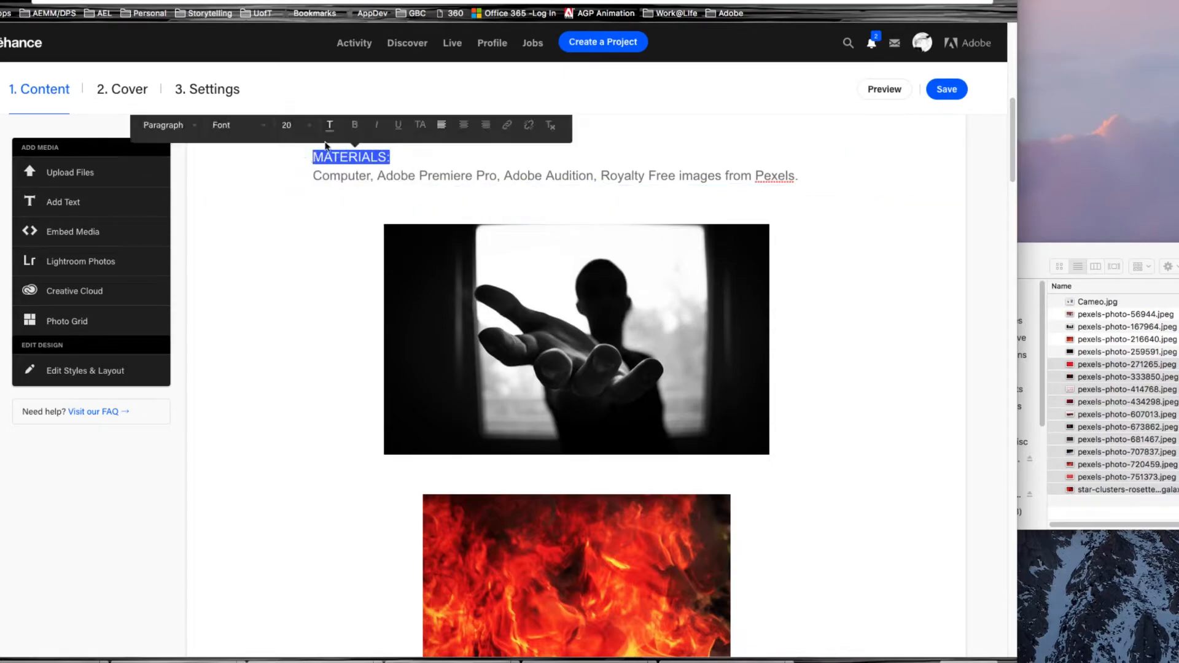
{"action": "left_click", "coordinate": [195, 127]}
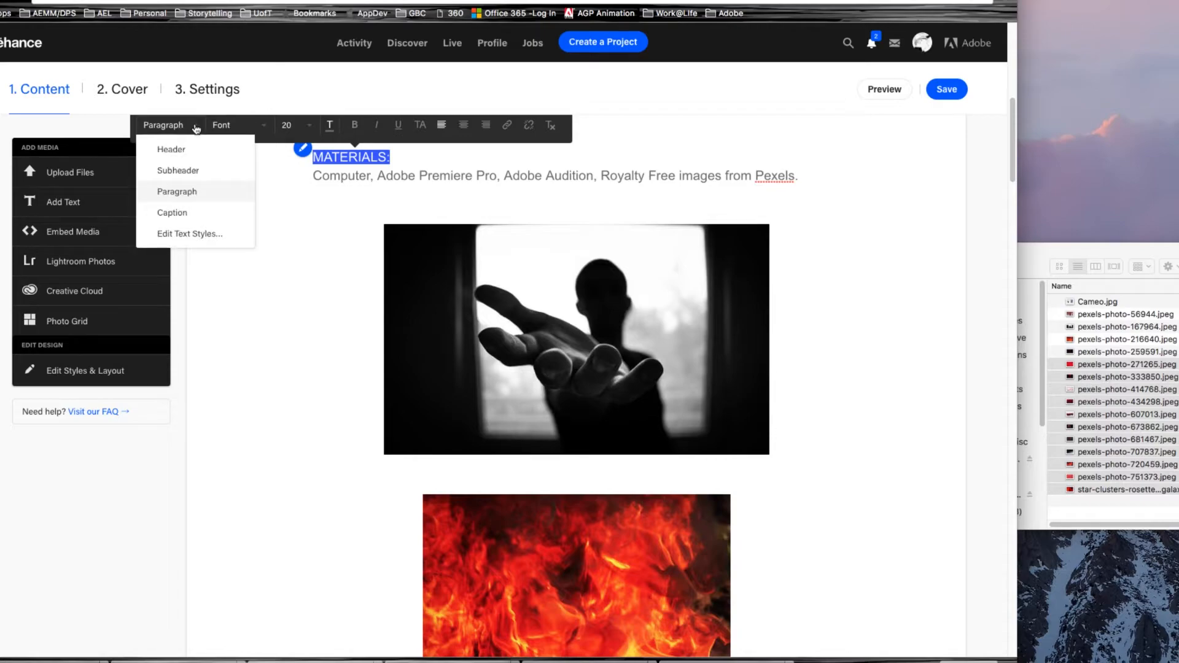
{"action": "left_click", "coordinate": [200, 167]}
{"action": "left_click", "coordinate": [413, 176]}
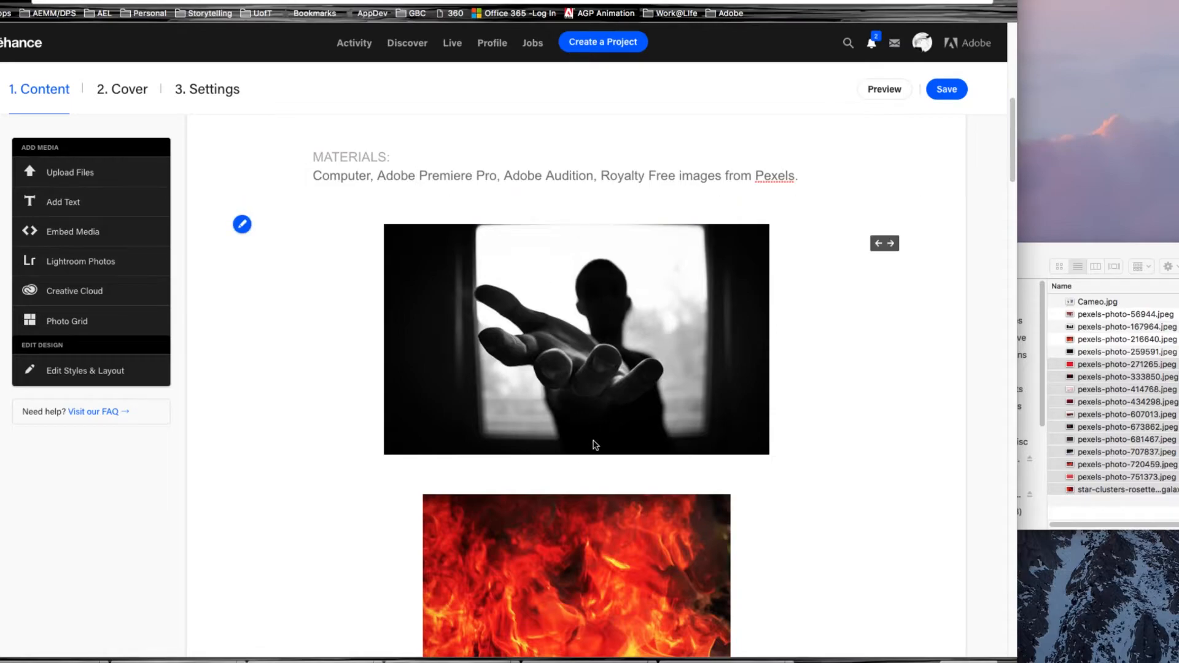
- Insert a text block between the silhouette and fire images with the line "CREATIVE PROCESS:" and a new line below it
{"action": "scroll", "coordinate": [636, 388], "scroll_direction": "down", "scroll_amount": 2}
{"action": "mouse_move", "coordinate": [398, 406]}
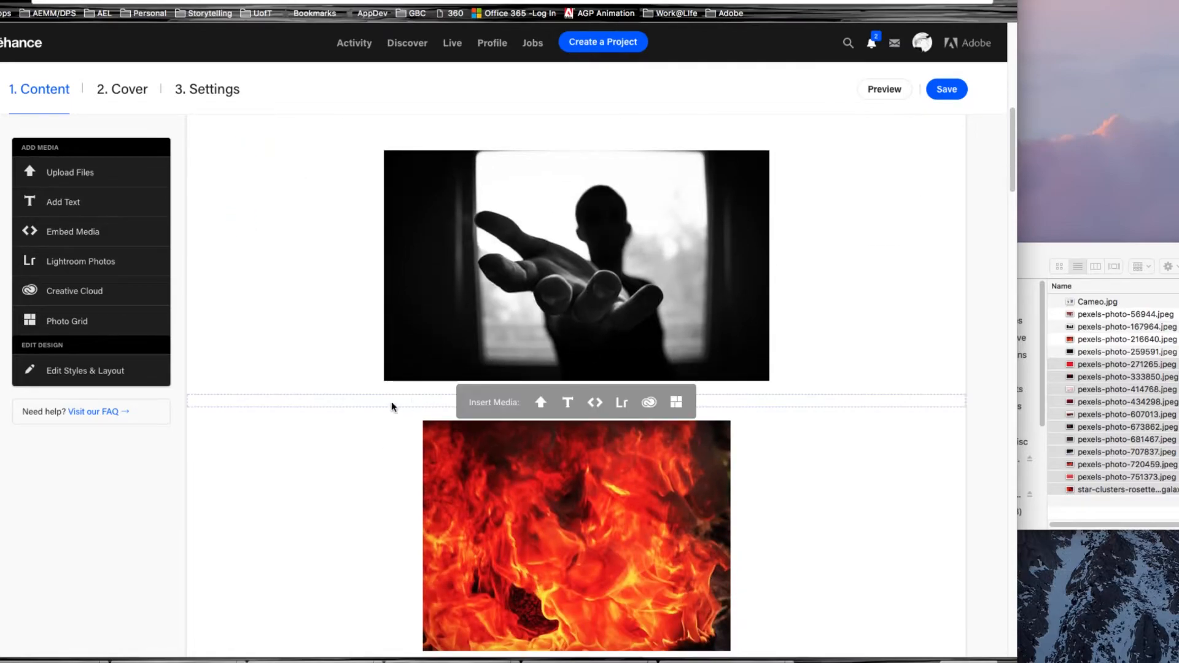
{"action": "left_click", "coordinate": [567, 404]}
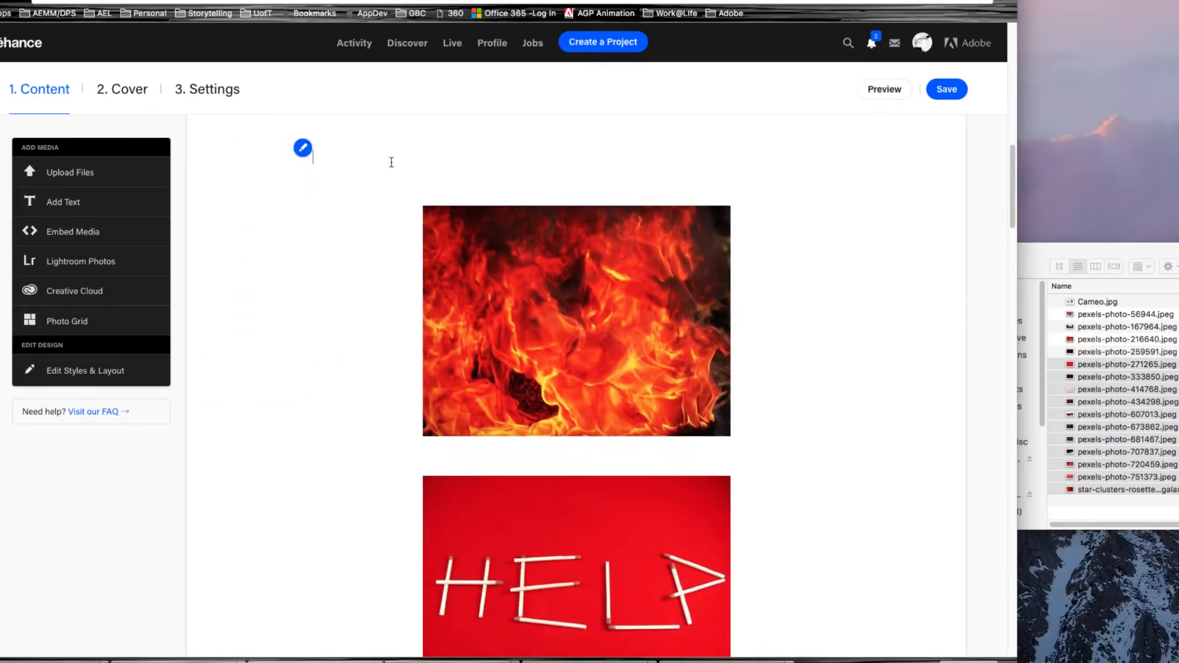
{"action": "type", "text": "CREATIVE PROCESS:"}
{"action": "key", "text": "Return"}
- Write "This should describe the process by which you come up with and develop your ideas." below "CREATIVE PROCESS:"
{"action": "type", "text": "This "}
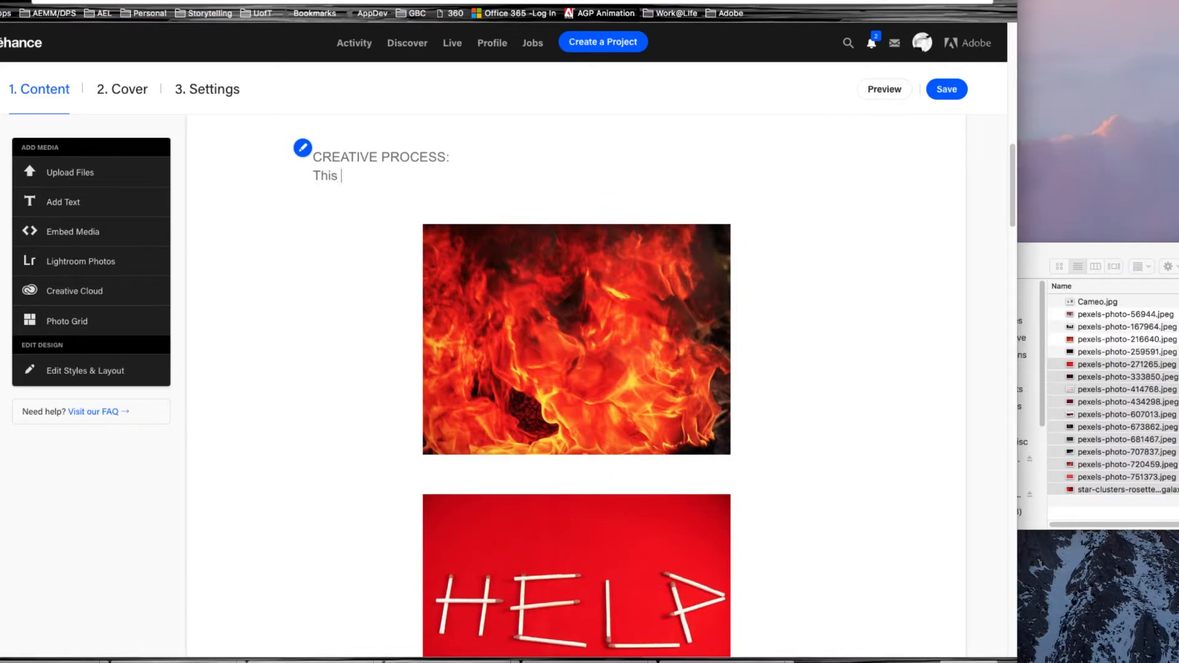
{"action": "type", "text": "should descrip"}
{"action": "type", "text": "t"}
{"action": "key", "text": "BackSpace"}
{"action": "key", "text": "BackSpace"}
{"action": "type", "text": "be the "}
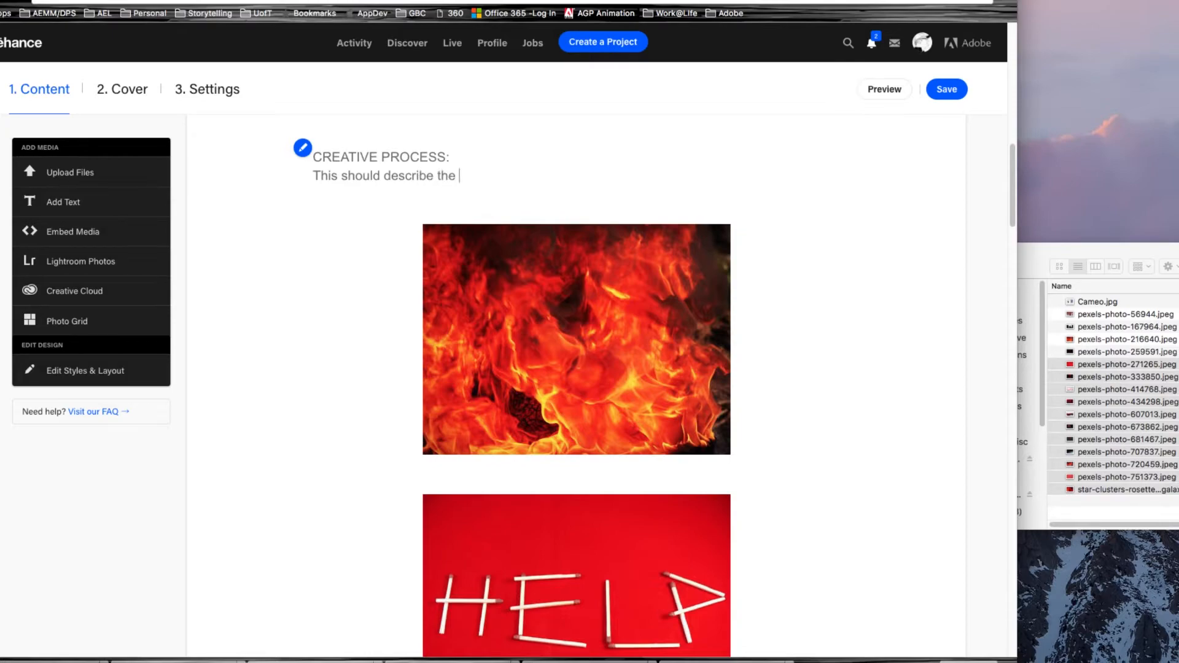
{"action": "type", "text": "cho"}
{"action": "key", "text": "BackSpace"}
{"action": "key", "text": "BackSpace"}
{"action": "key", "text": "BackSpace"}
{"action": "type", "text": "process by which you"}
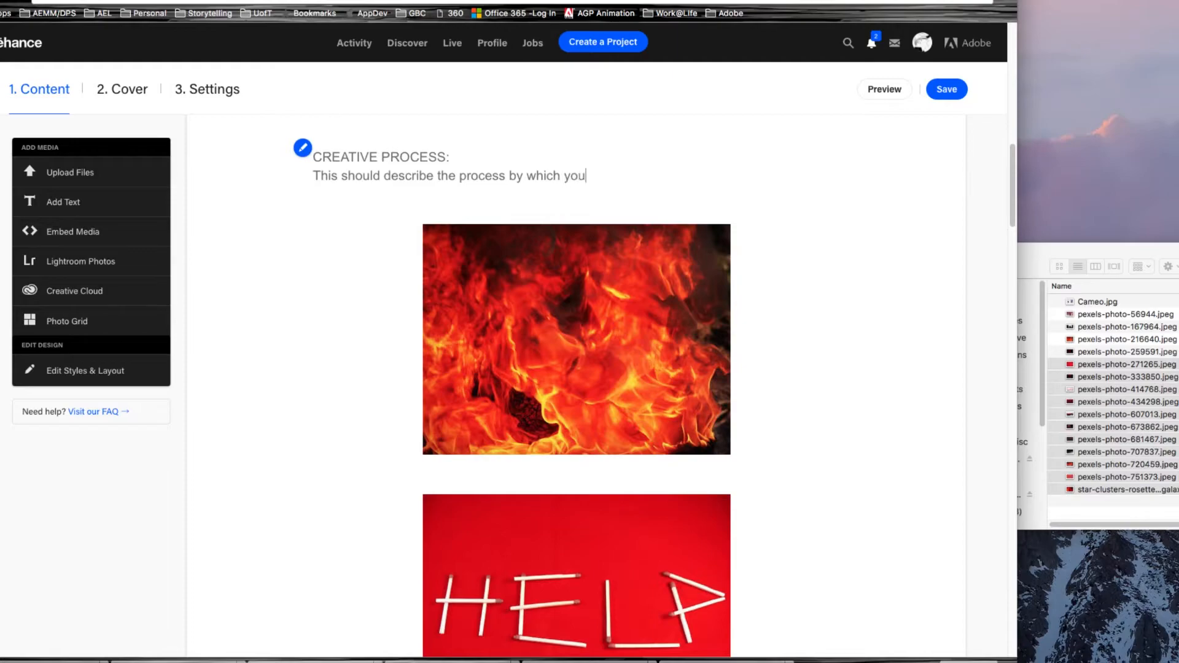
{"action": "type", "text": " come up with and develoi"}
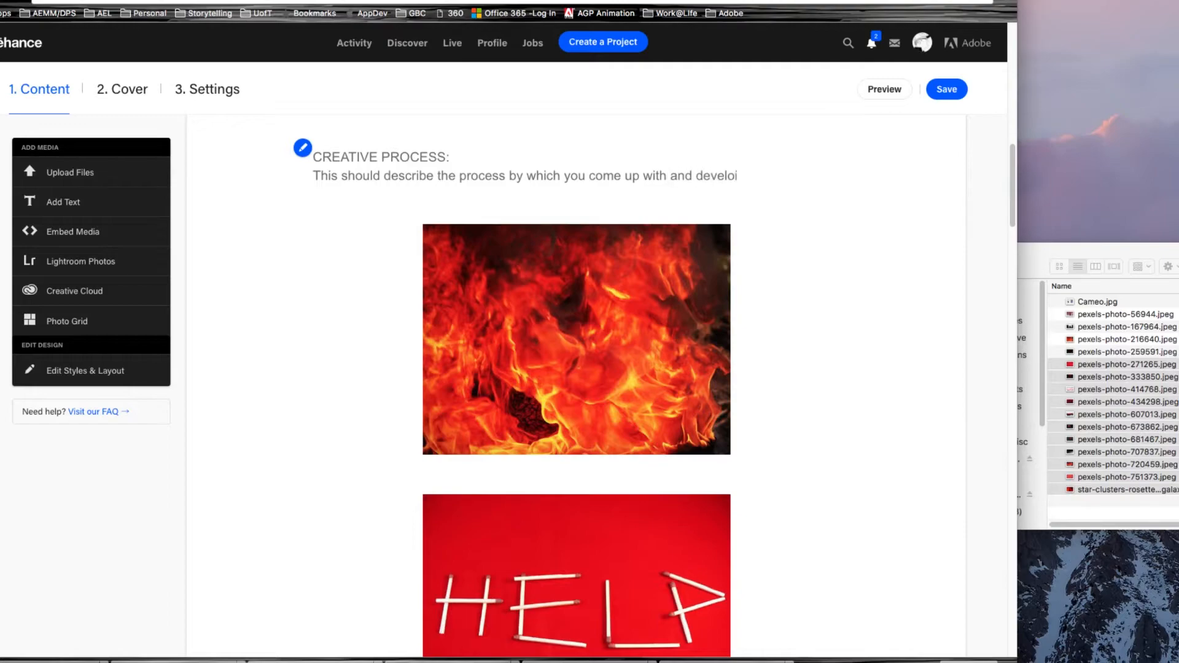
{"action": "type", "text": "p your"}
{"action": "type", "text": " ideas"}
{"action": "type", "text": "."}
- Continue with "Ultimately it should answer the WHY of WHY you made the choices you made. ie. WHY did I choose RED as my colour theme."
{"action": "type", "text": " Ultimate"}
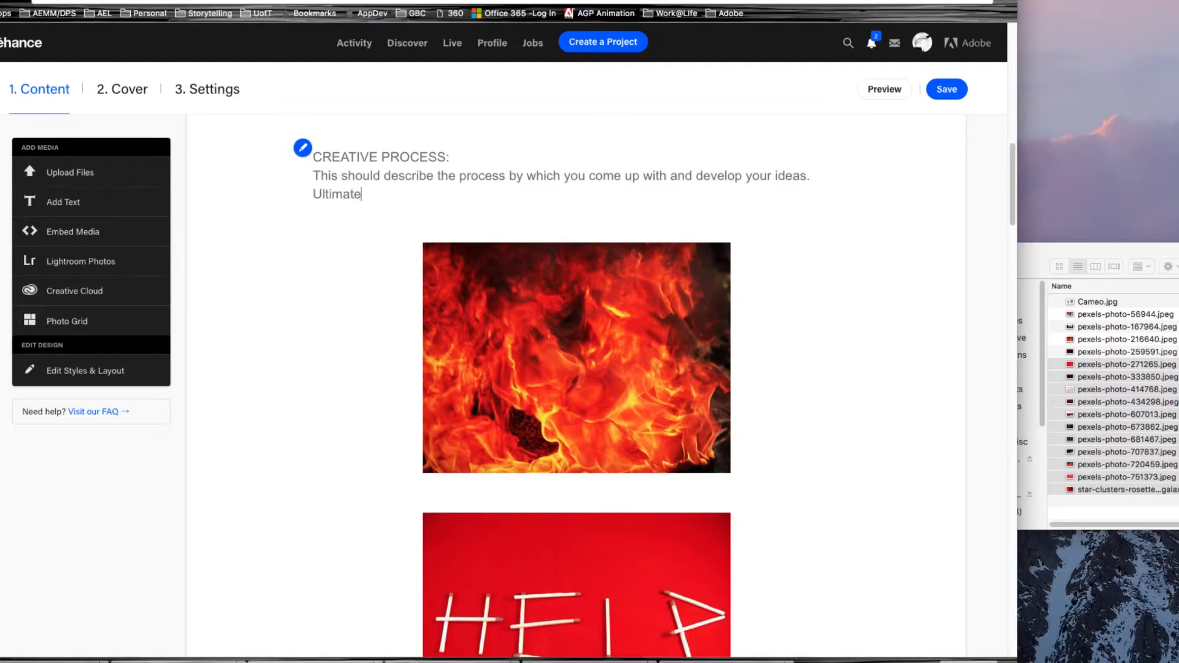
{"action": "type", "text": "ly it should answer the WHY"}
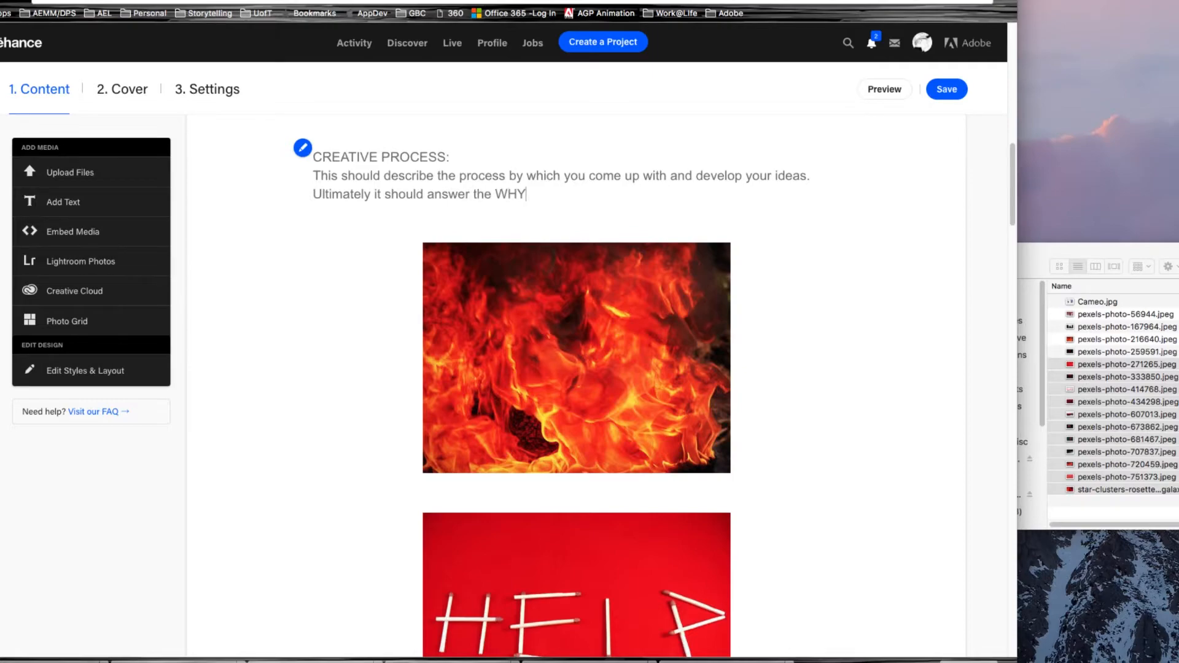
{"action": "type", "text": "of WHY you made the choic"}
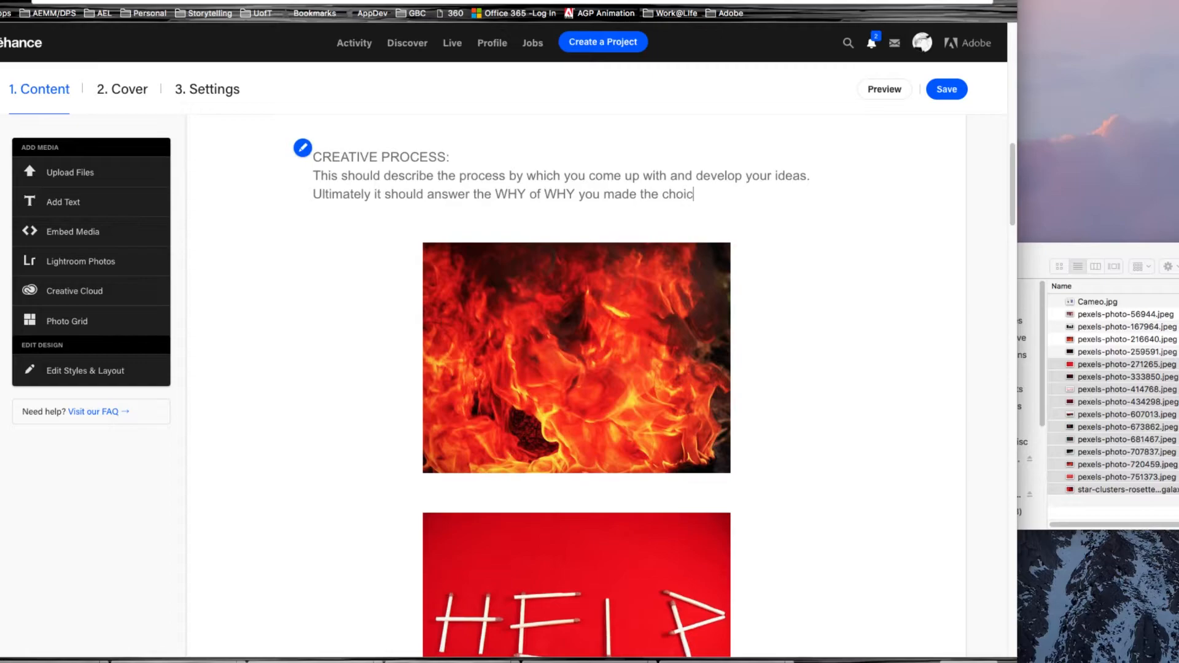
{"action": "type", "text": "es you made"}
{"action": "type", "text": ". iel"}
{"action": "type", "text": ". WHY did "}
{"action": "type", "text": "I choose"}
{"action": "type", "text": " RED"}
{"action": "type", "text": " as my "}
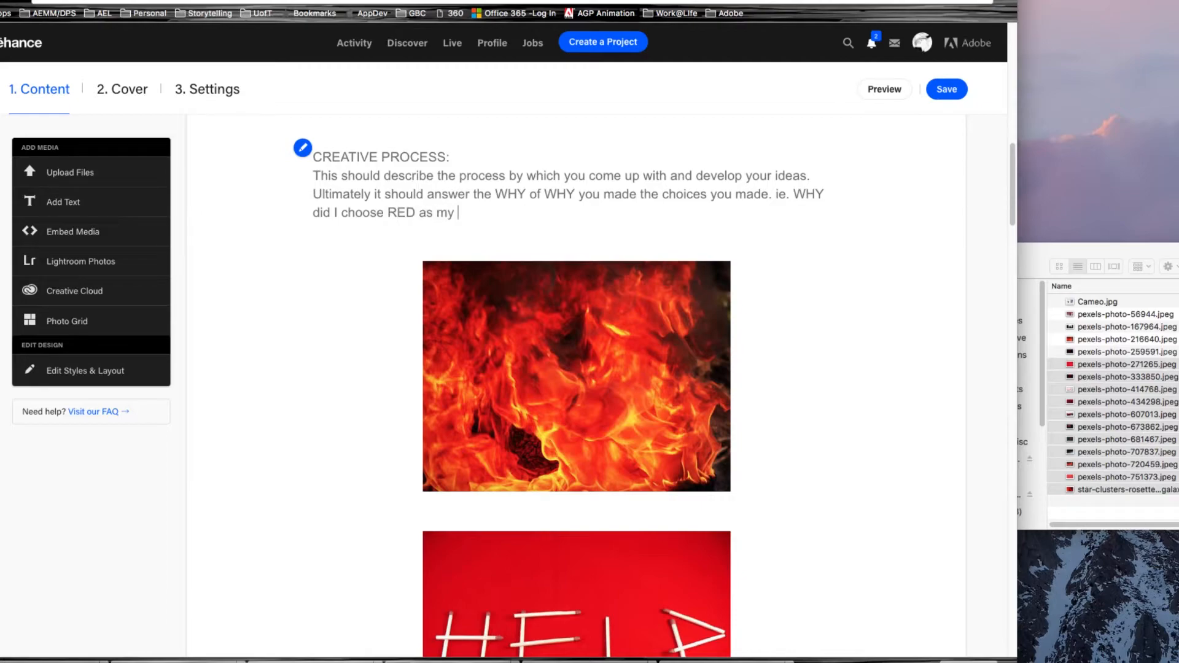
{"action": "type", "text": "colour theeee"}
{"action": "key", "text": "BackSpace"}
{"action": "key", "text": "BackSpace"}
{"action": "key", "text": "BackSpace"}
{"action": "type", "text": "me."}
- On a new line, write "The choice of the colour red was influenced by the fact that I have been binge-watching a Netflix series called Peaky Blinders"
{"action": "key", "text": "Return"}
{"action": "type", "text": "\\"}
{"action": "key", "text": "BackSpace"}
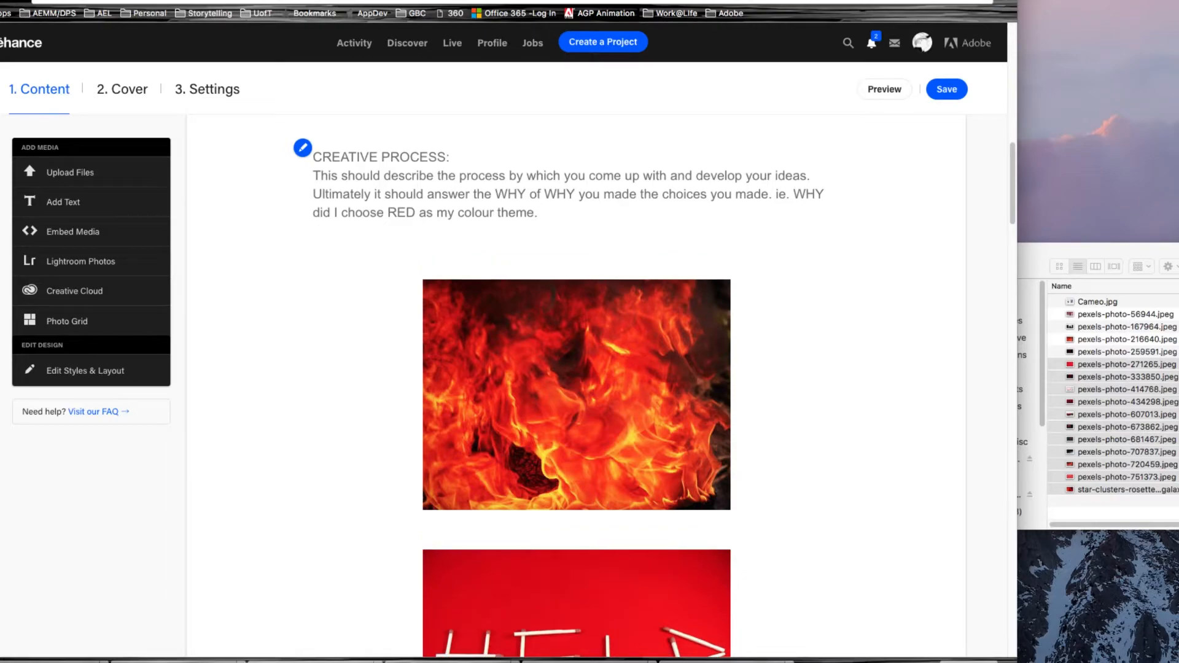
{"action": "type", "text": "The colour red"}
{"action": "left_click", "coordinate": [341, 230]}
{"action": "type", "text": "choice of the"}
{"action": "left_click", "coordinate": [499, 231]}
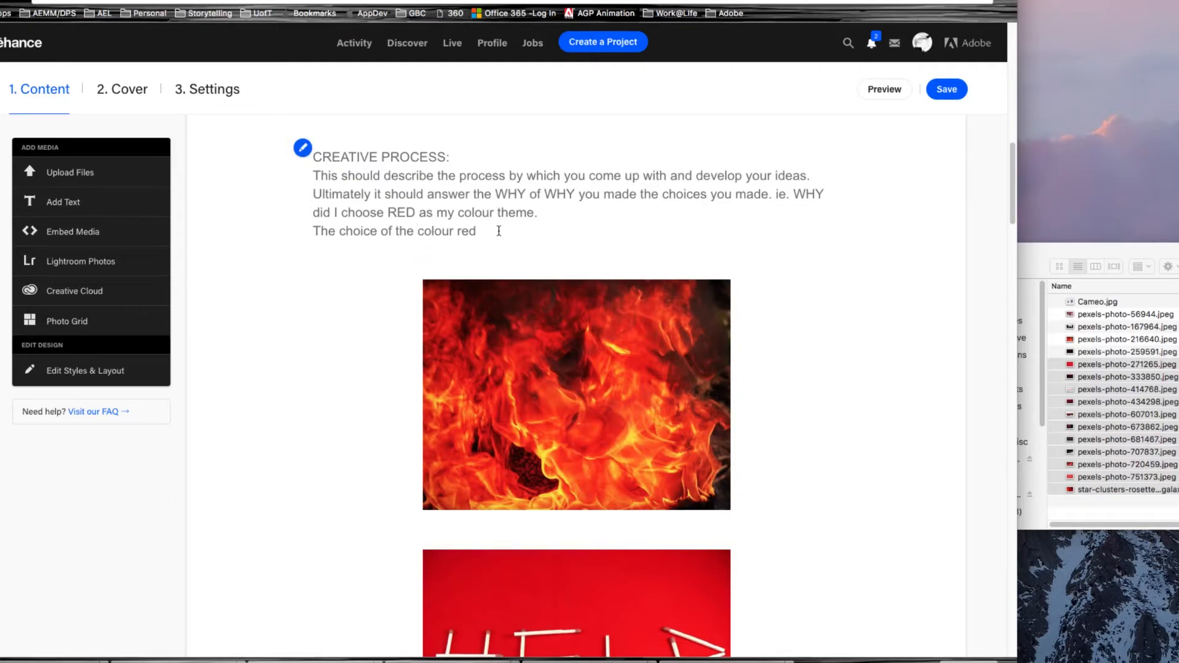
{"action": "type", "text": "was influenced by the fact "}
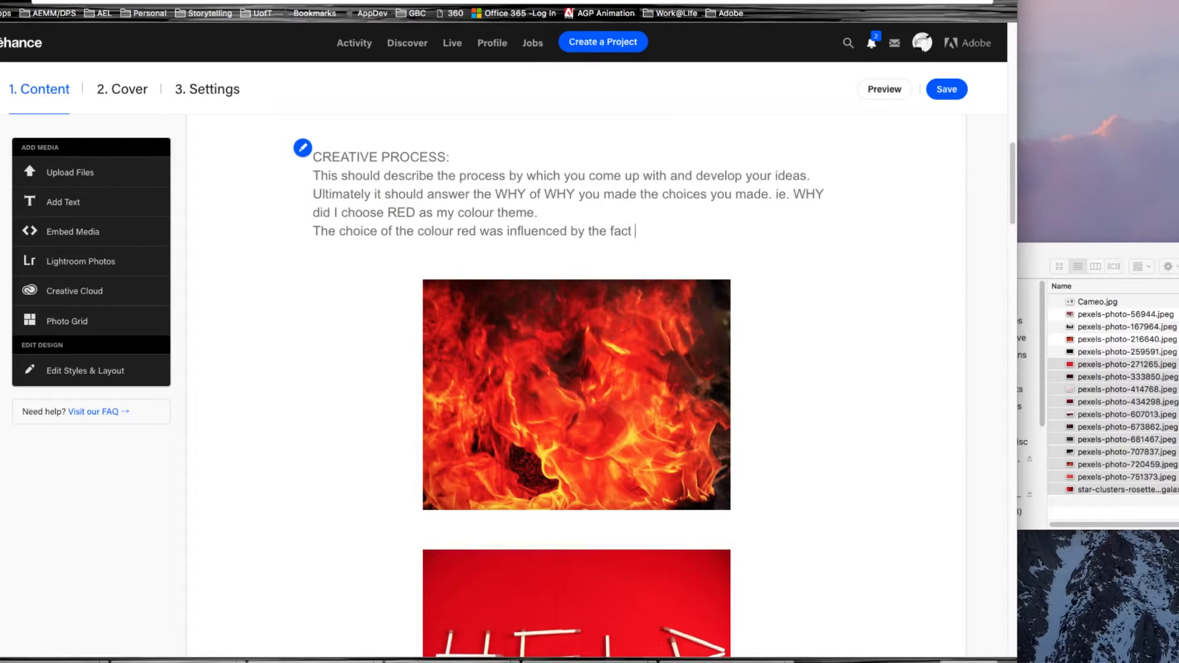
{"action": "type", "text": "that I have been binge"}
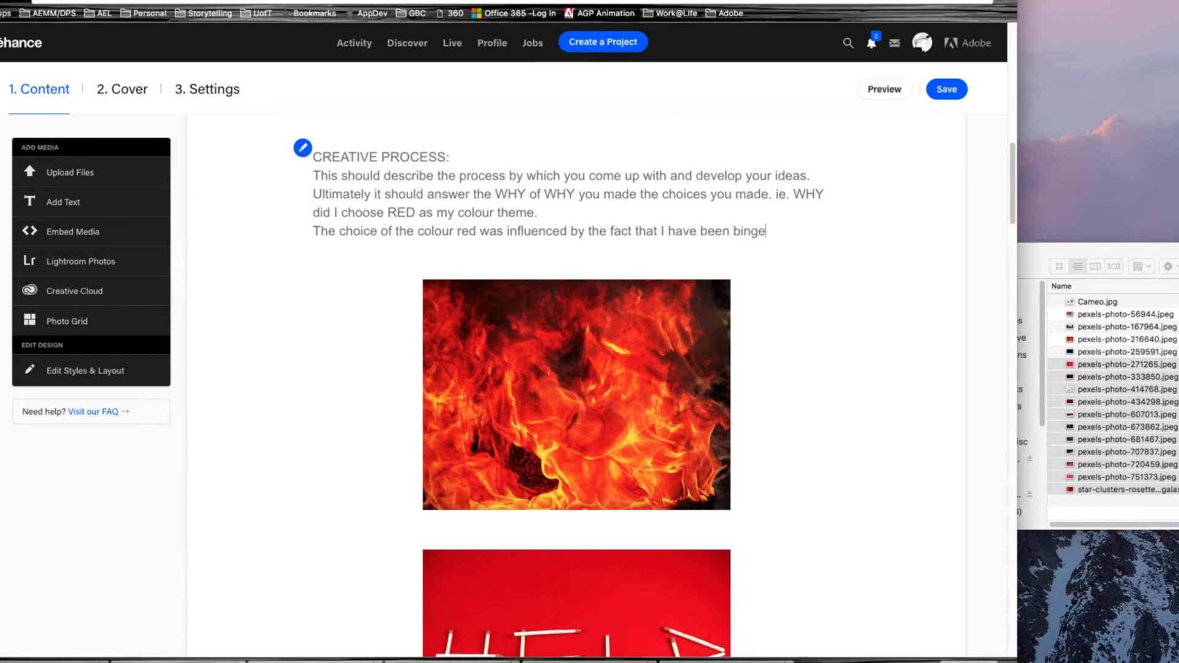
{"action": "type", "text": "-watching a Net"}
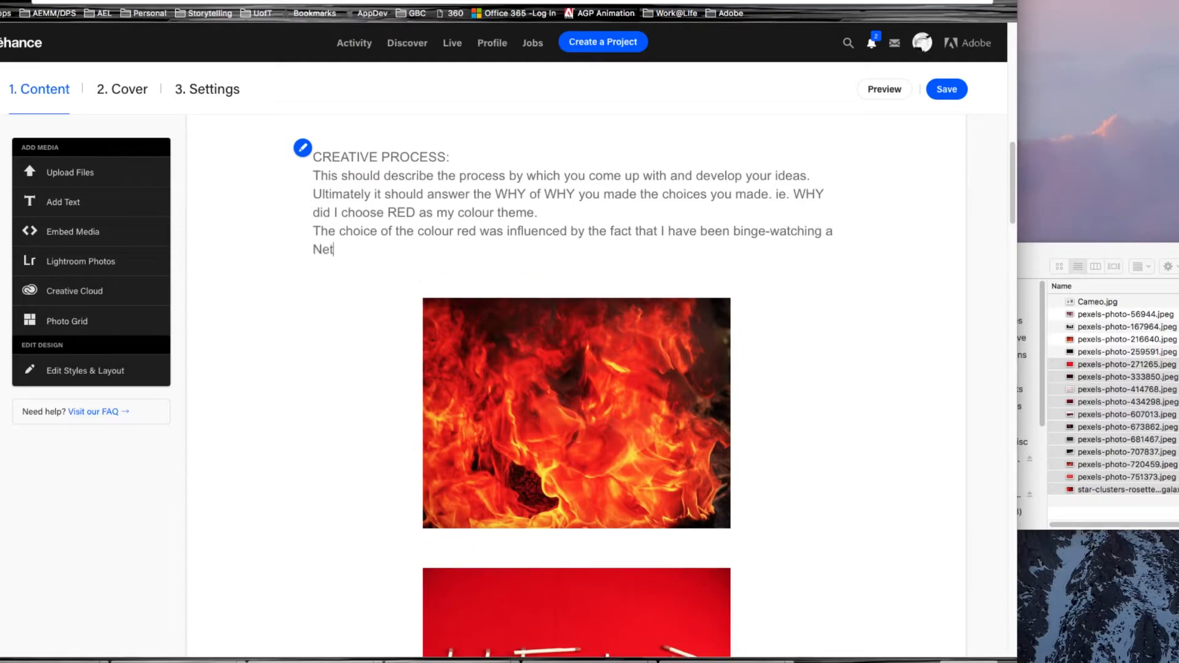
{"action": "type", "text": "flix series called Peaky Blinders"}
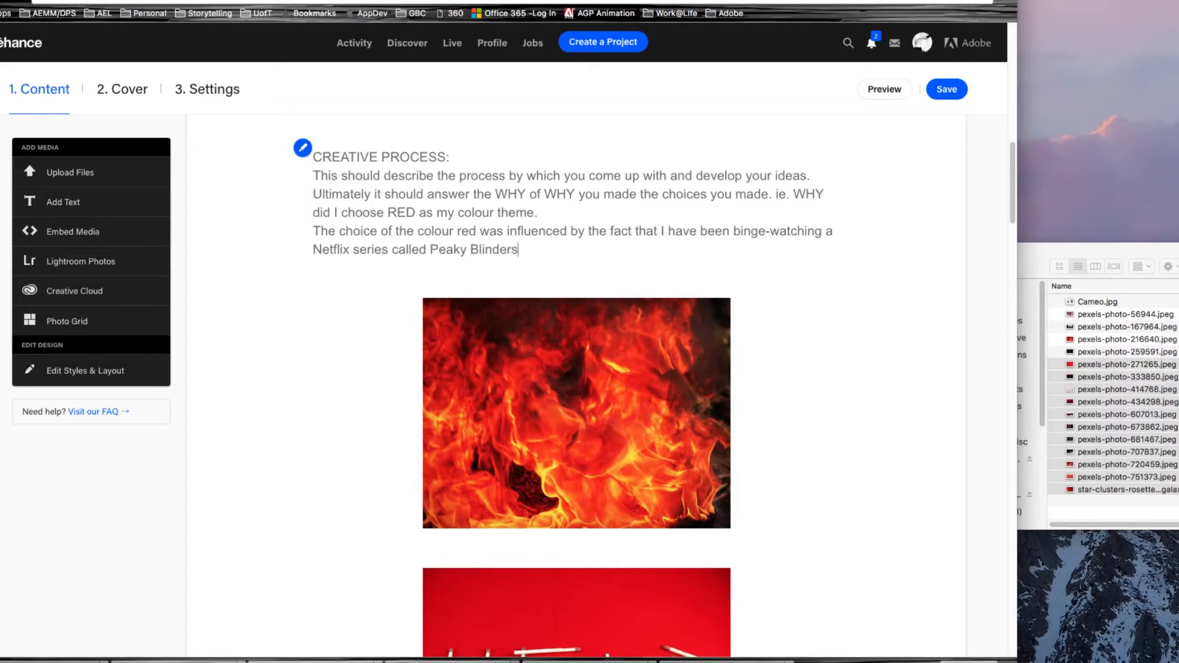
- Extend the sentence about the colour red with "which features the music of Australian musician Nick Cave and the Bad Seeds"
{"action": "type", "text": " which features the musc"}
{"action": "key", "text": "BackSpace"}
{"action": "type", "text": "ic "}
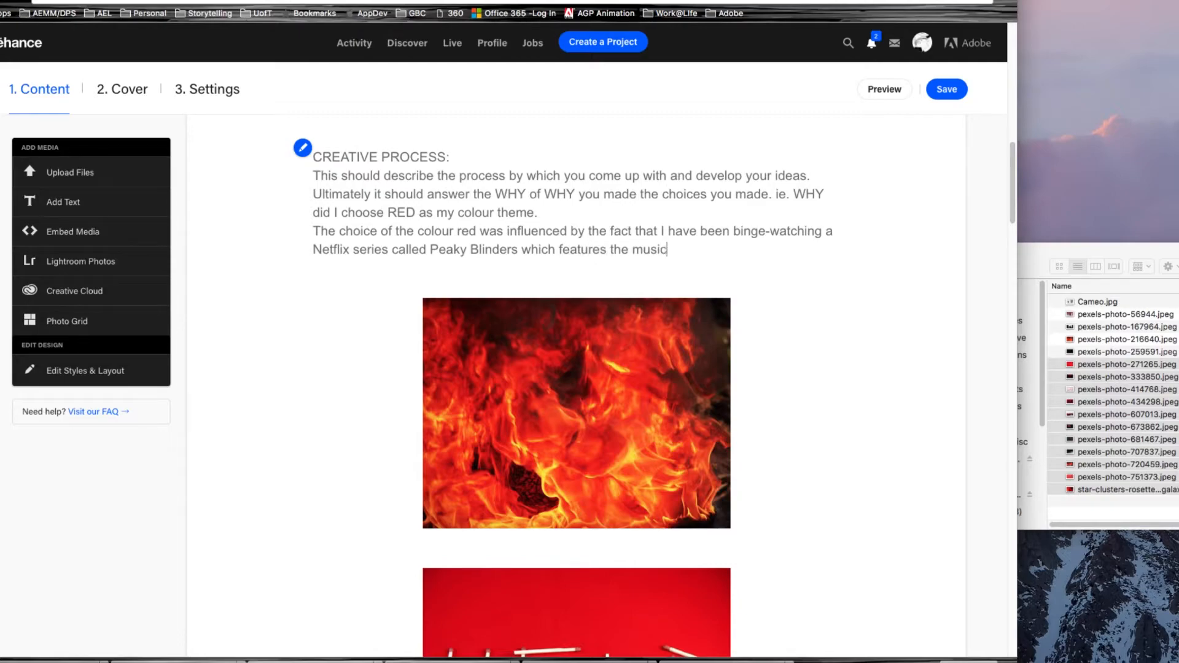
{"action": "type", "text": "of Austra"}
{"action": "type", "text": "lian"}
{"action": "type", "text": " music"}
{"action": "type", "text": "ican"}
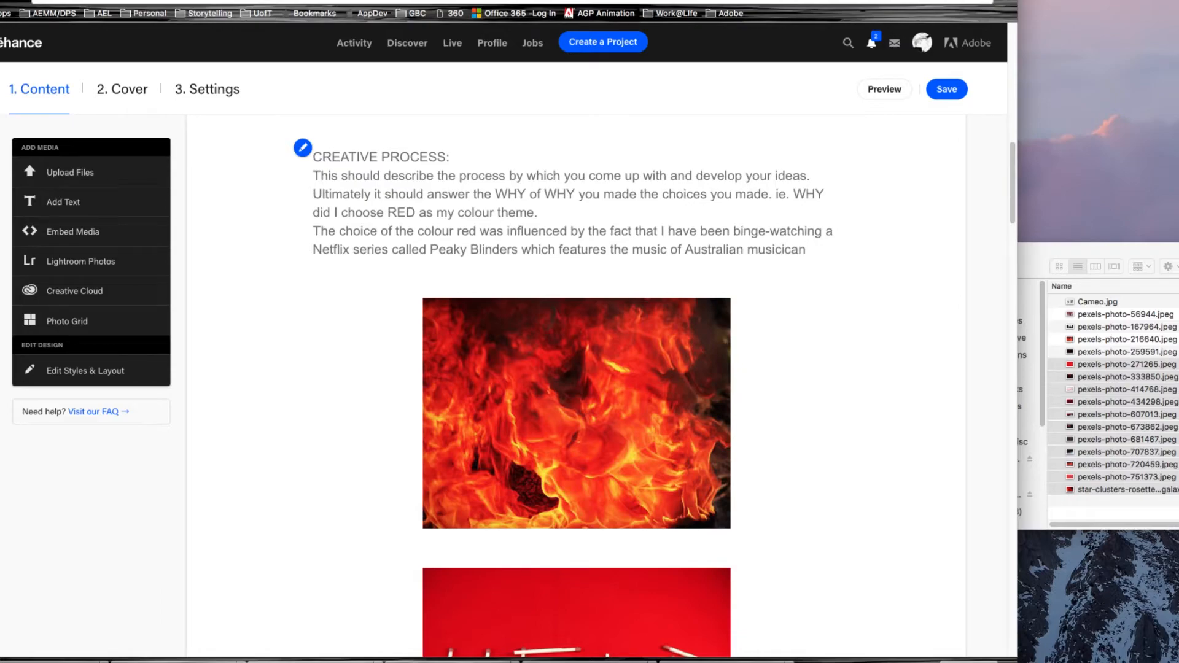
{"action": "key", "text": "BackSpace"}
{"action": "key", "text": "BackSpace"}
{"action": "key", "text": "BackSpace"}
{"action": "type", "text": "an"}
{"action": "left_click", "coordinate": [827, 249]}
{"action": "type", "text": "Nick Cav"}
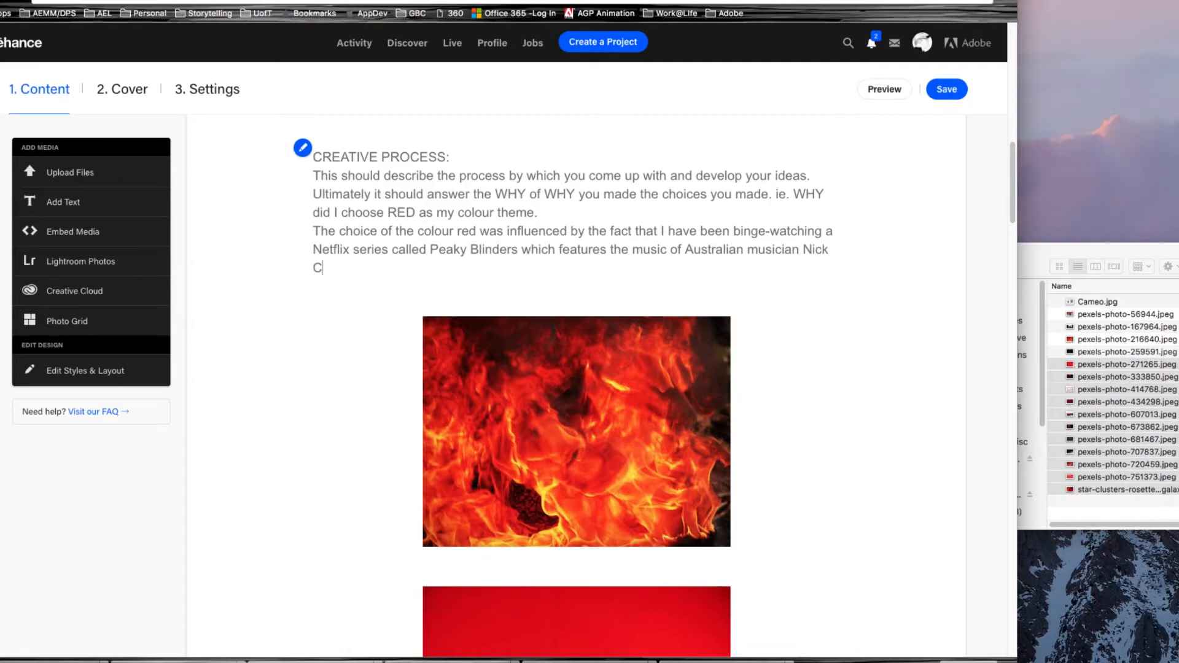
{"action": "type", "text": "e and the Bad Seeds"}
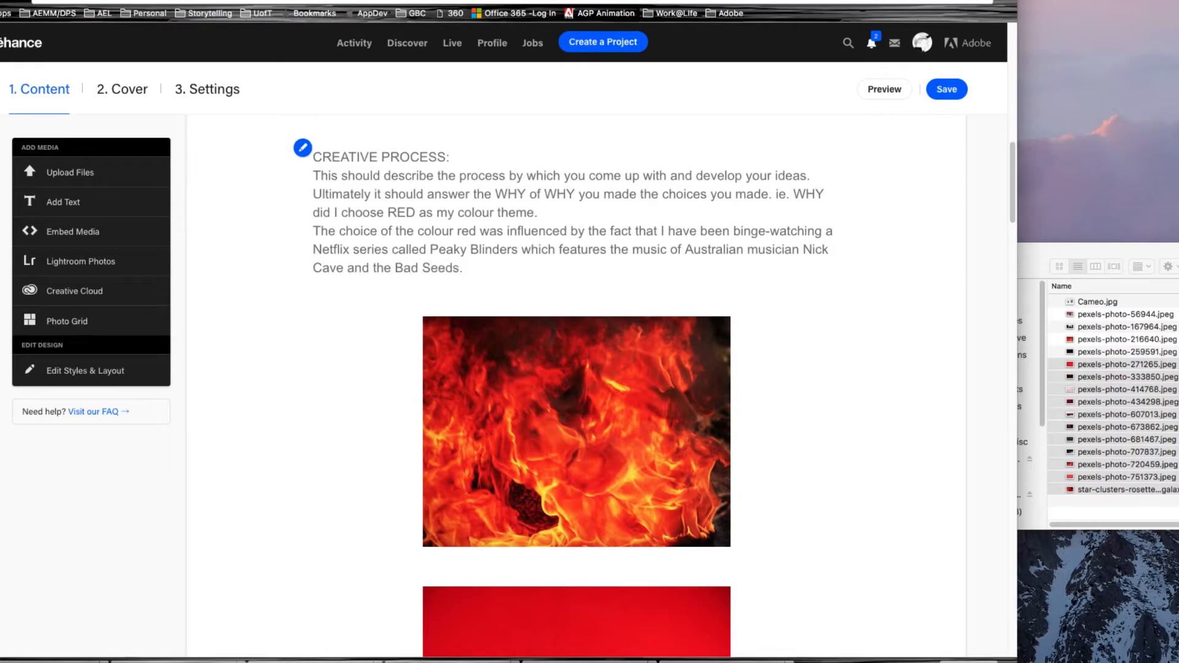
- End that sentence with a period and add "The signature song for the series is titled "Right Red Hand""
{"action": "type", "text": ". The signature song for the se"}
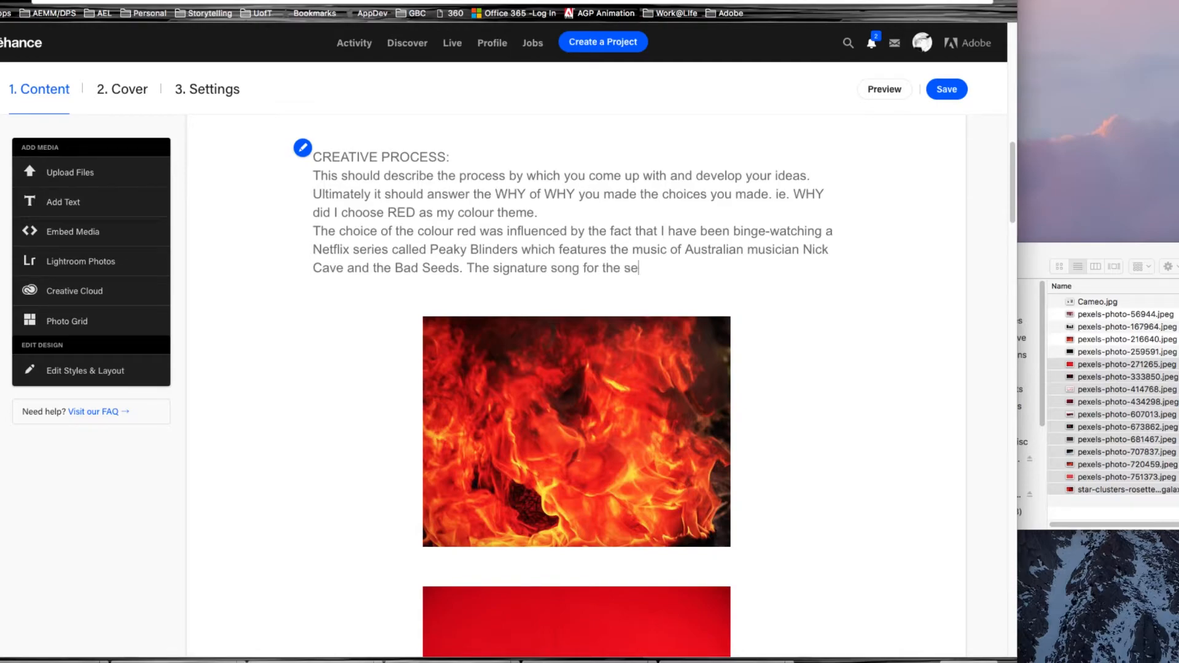
{"action": "type", "text": "ries is titles"}
{"action": "type", "text": " \"Right Red Hand"}
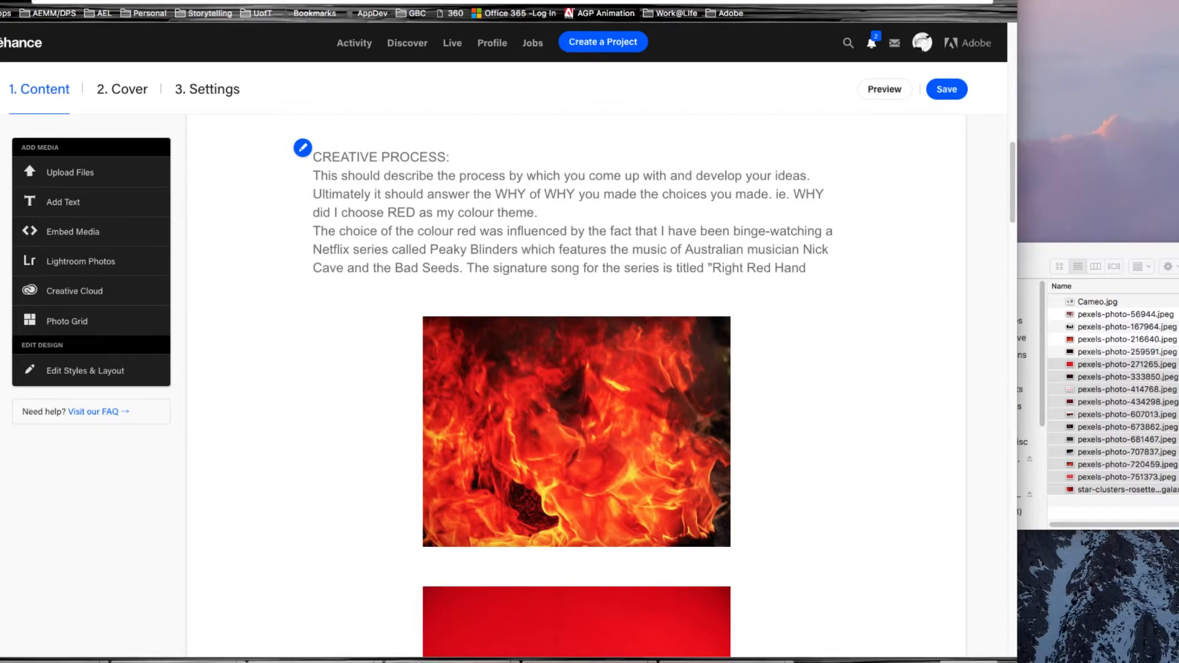
{"action": "type", "text": "\" "}
- Add "It dramatically alludes to a dark and sinister character who haunts us and tempts us but rarely for our own good."
{"action": "type", "text": "It i"}
{"action": "type", "text": "ram"}
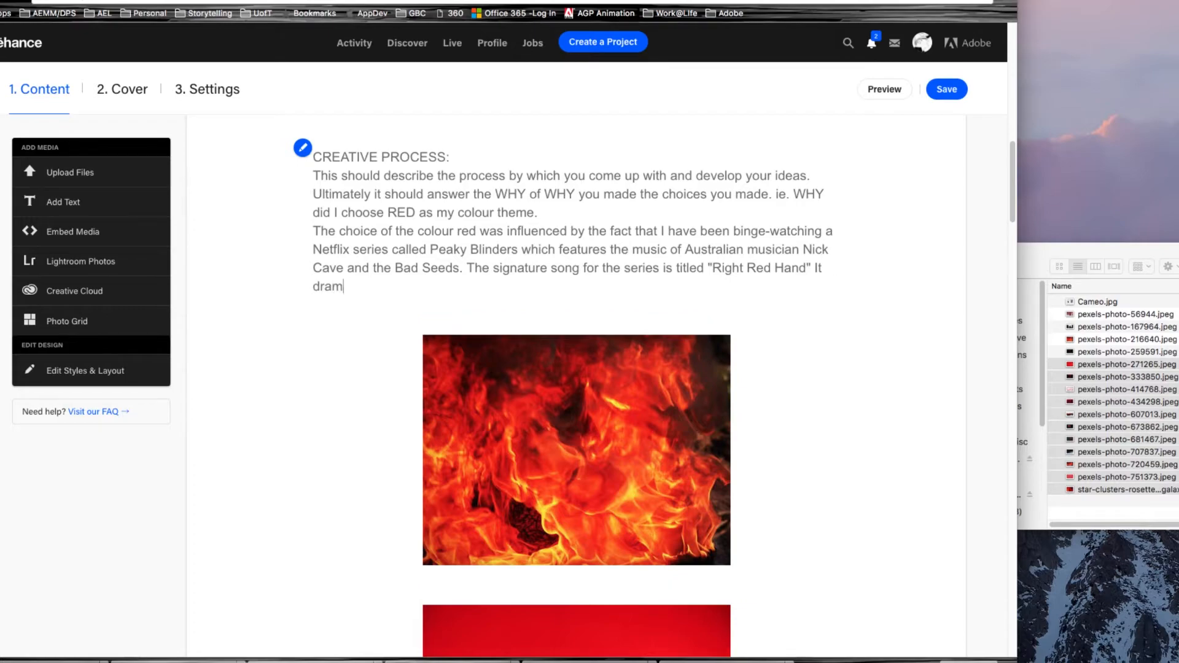
{"action": "type", "text": "atically allusdes to a dark a"}
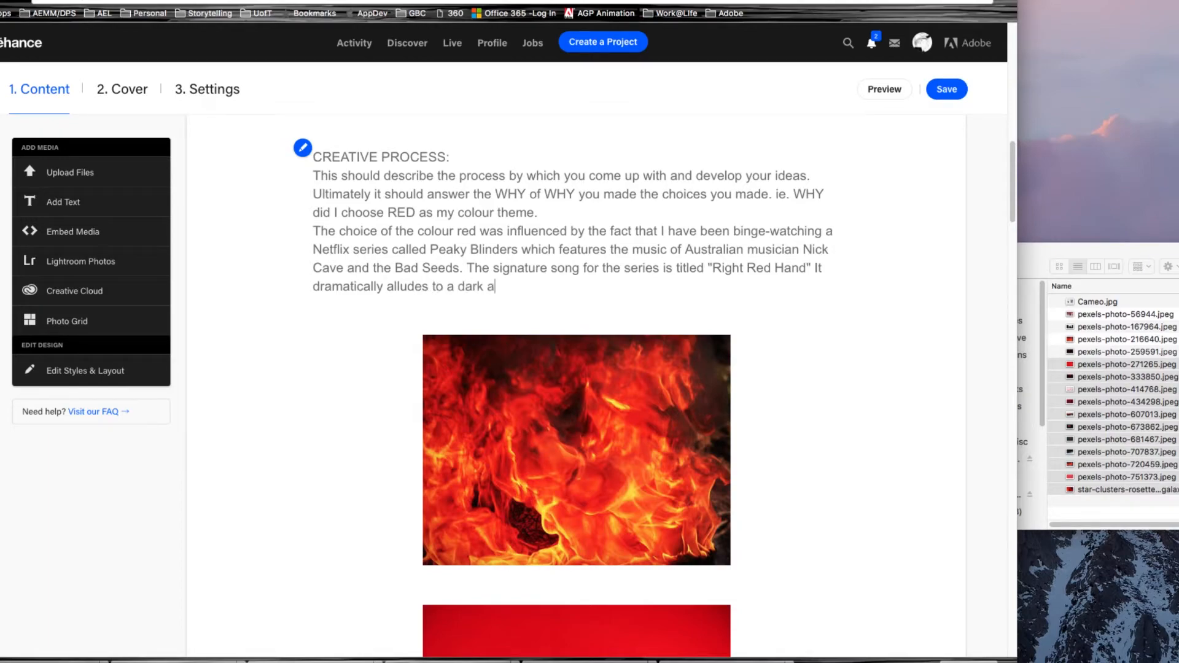
{"action": "type", "text": "nd sist"}
{"action": "key", "text": "BackSpace"}
{"action": "key", "text": "BackSpace"}
{"action": "type", "text": "nister character who "}
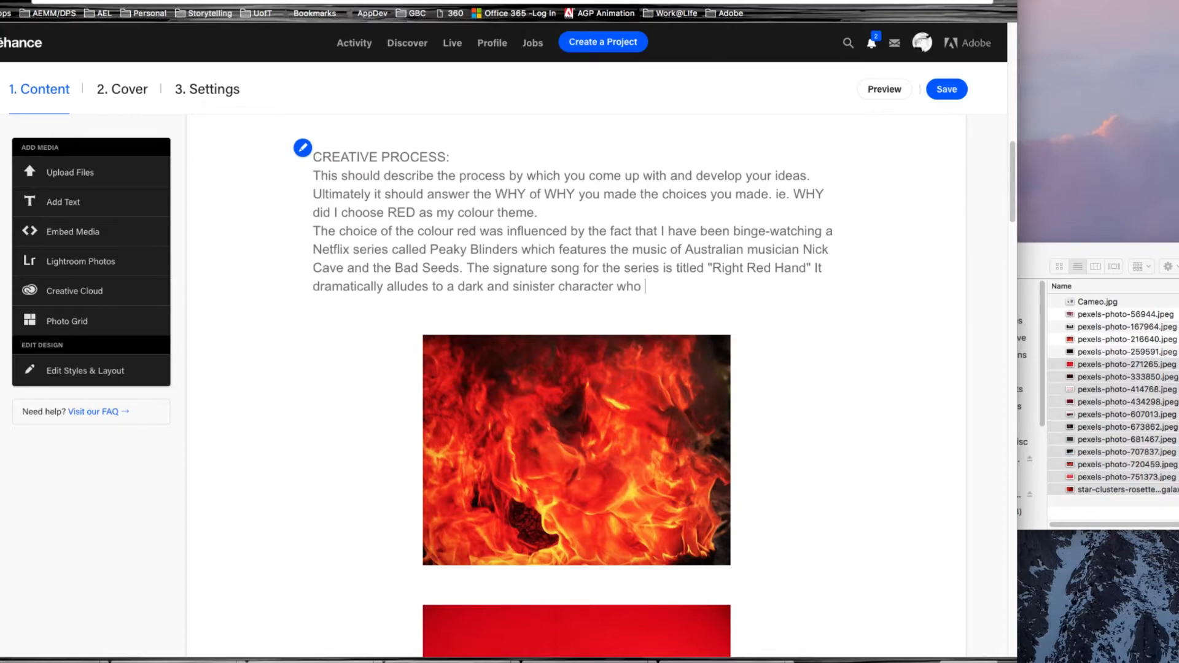
{"action": "type", "text": "haunts us and tempts us but"}
{"action": "type", "text": "r"}
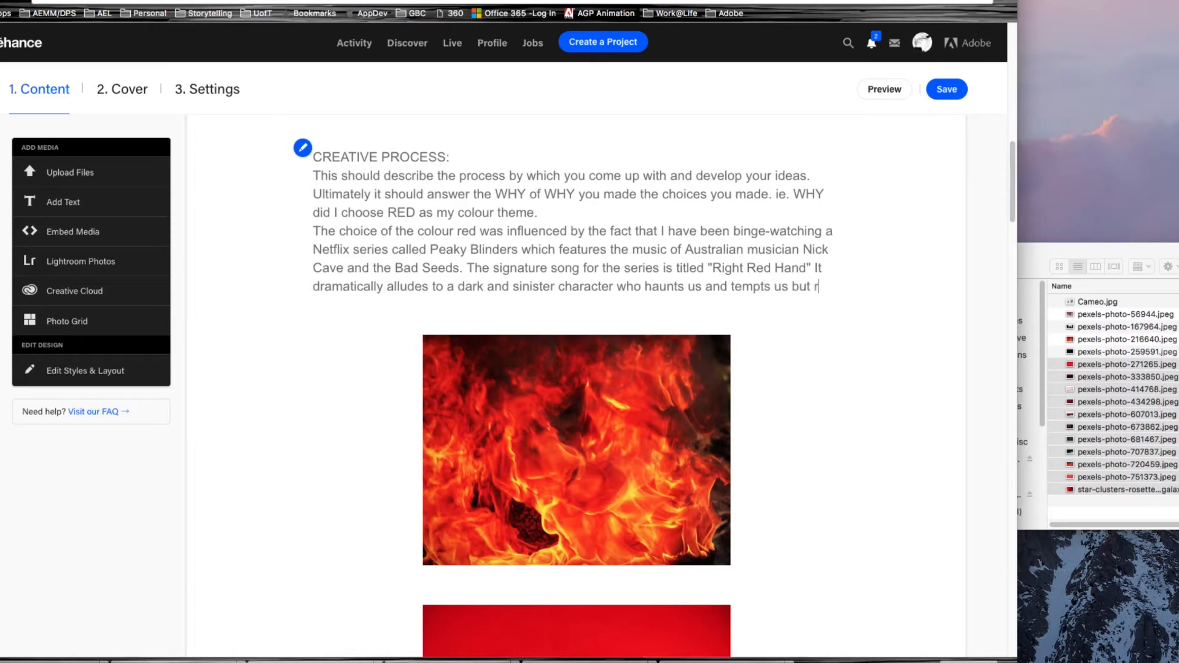
{"action": "type", "text": "arely for our own "}
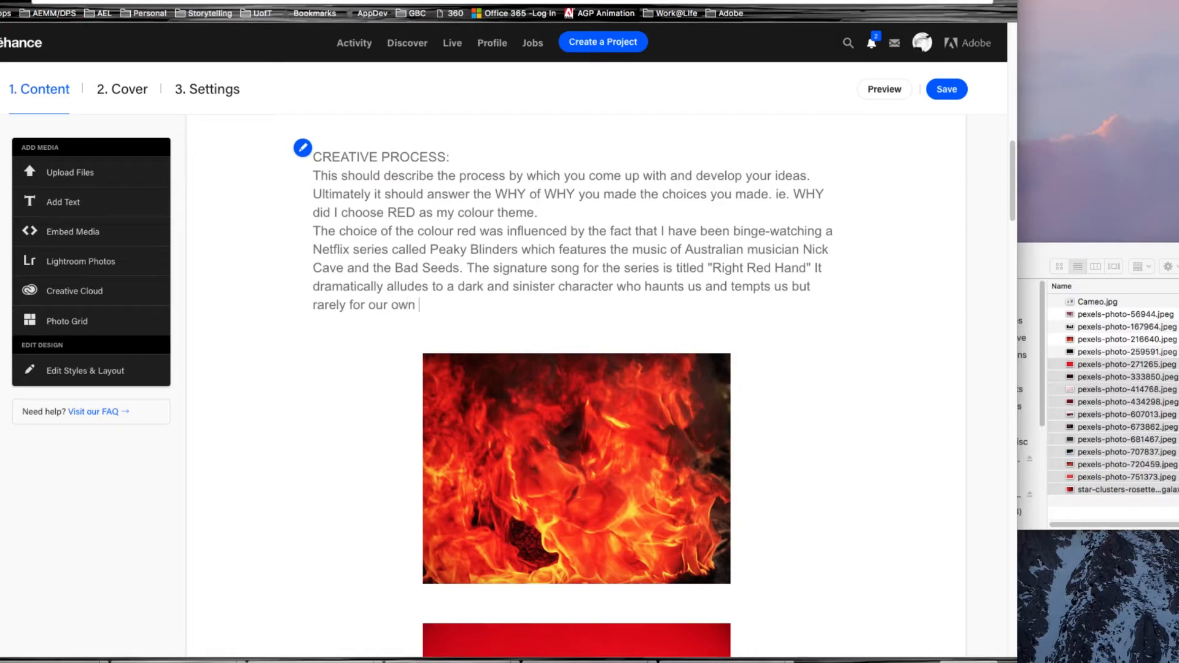
{"action": "type", "text": "good. It is quite bibli"}
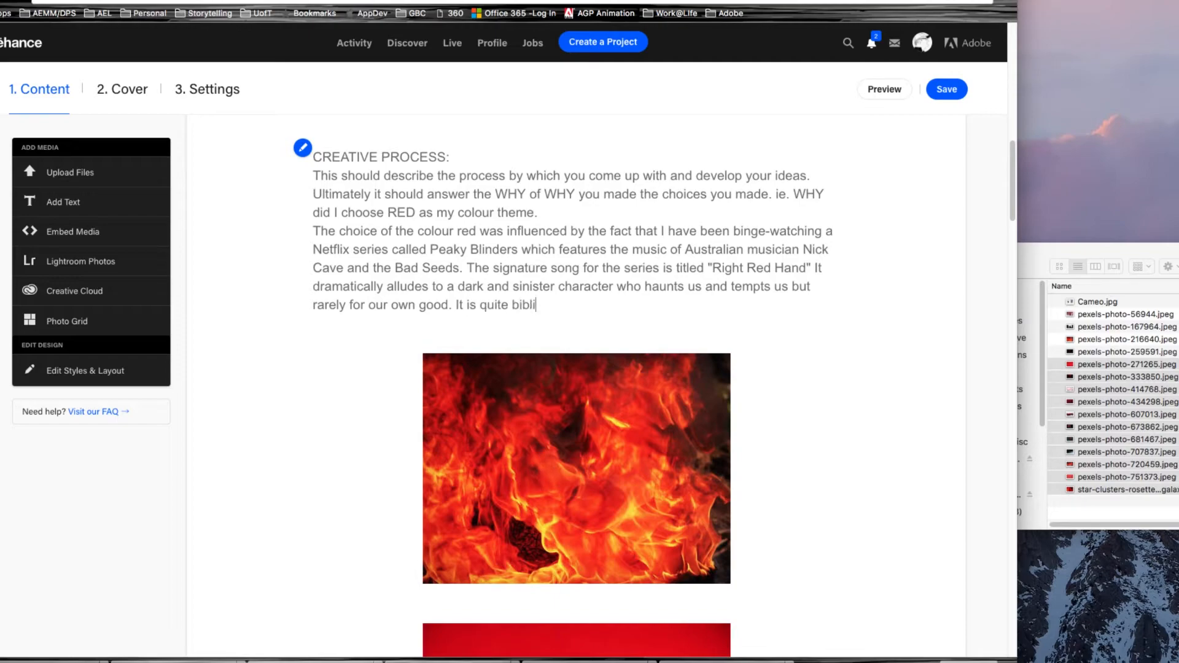
- Complete the paragraph's last sentence as "It is quite moral and biblical in nature."
{"action": "type", "text": "cal in nature"}
{"action": "left_click", "coordinate": [514, 305]}
{"action": "type", "text": "moral and"}
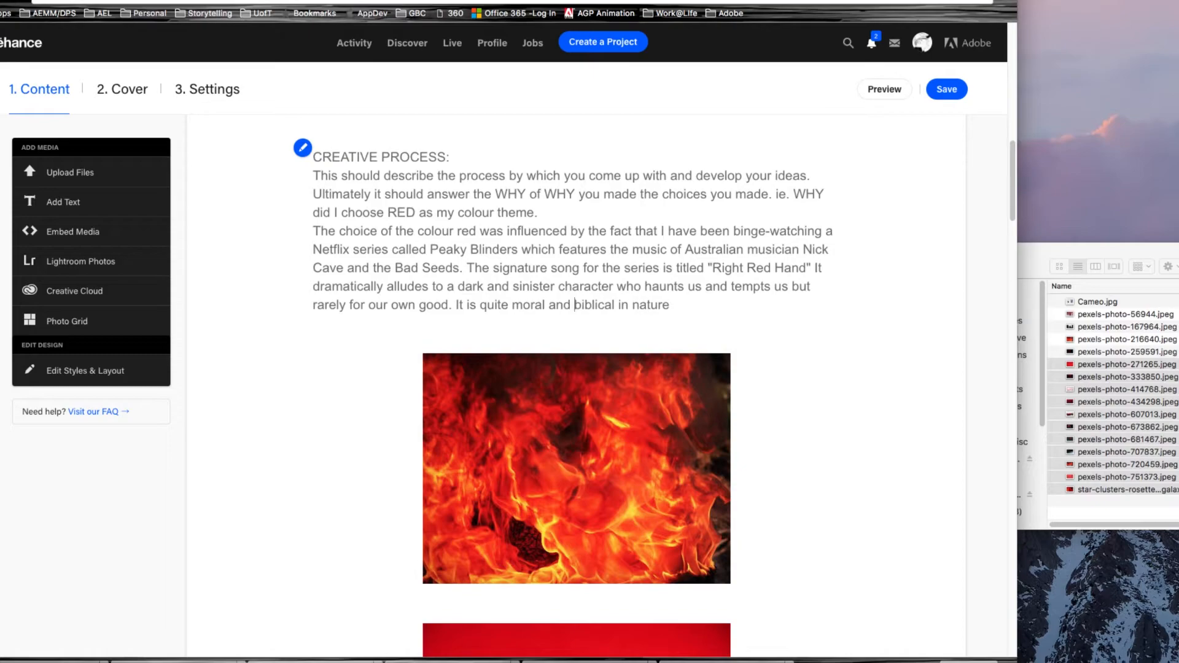
{"action": "left_click", "coordinate": [687, 307]}
- Apply the Subheader style to the "CREATIVE PROCESS:" line above the fire image
{"action": "left_click", "coordinate": [358, 158]}
{"action": "left_click_drag", "start_coordinate": [456, 157], "coordinate": [310, 153]}
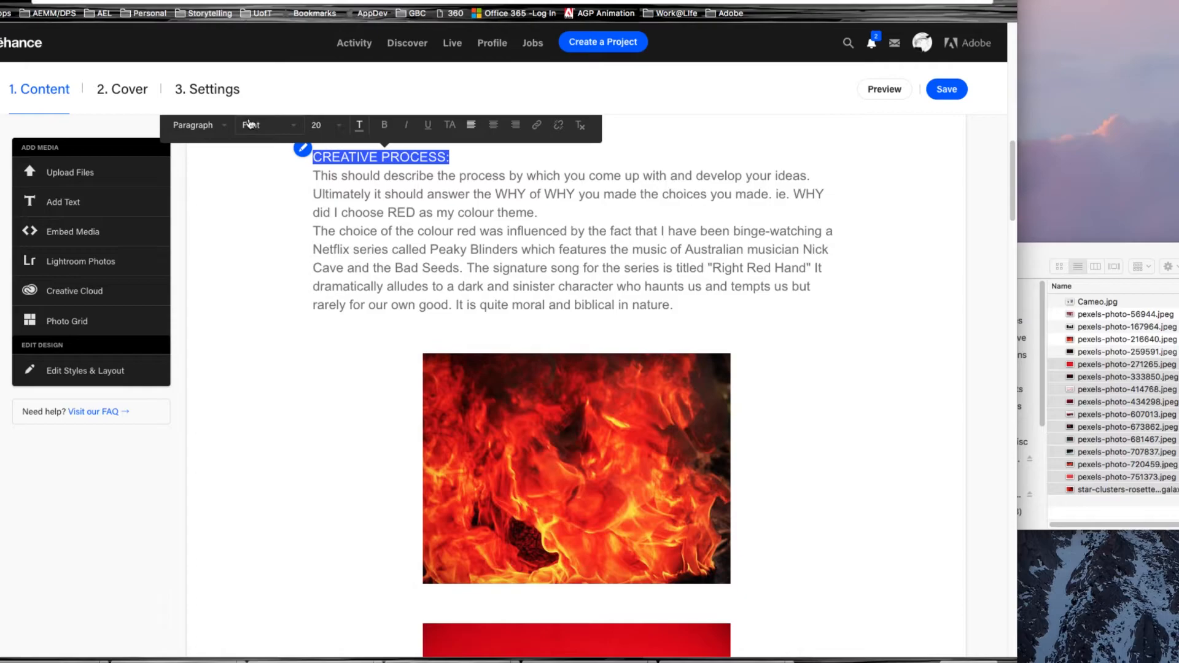
{"action": "left_click", "coordinate": [226, 126]}
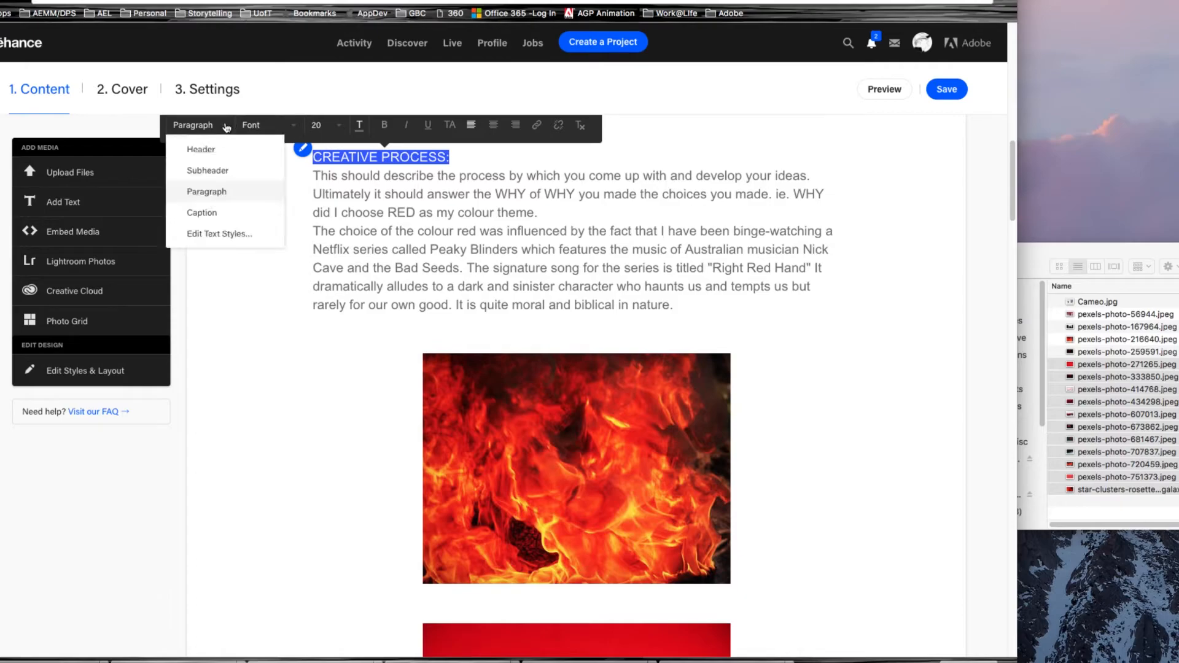
{"action": "left_click", "coordinate": [208, 171]}
{"action": "left_click", "coordinate": [457, 212]}
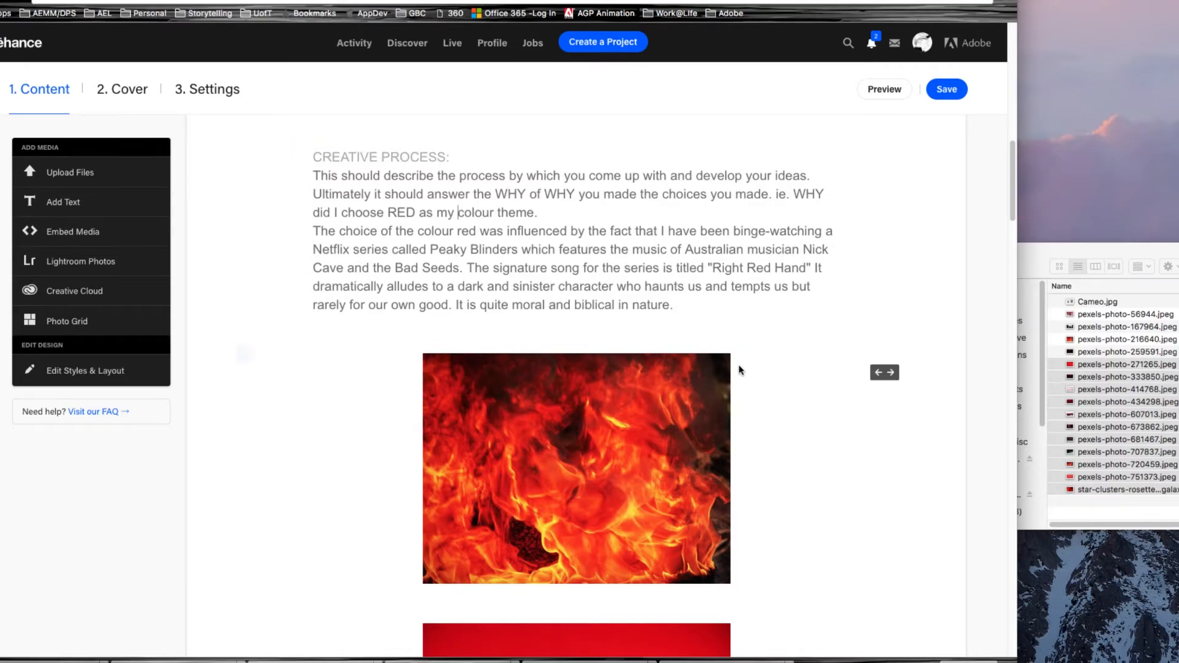
{"action": "scroll", "coordinate": [734, 370], "scroll_direction": "down", "scroll_amount": 15}
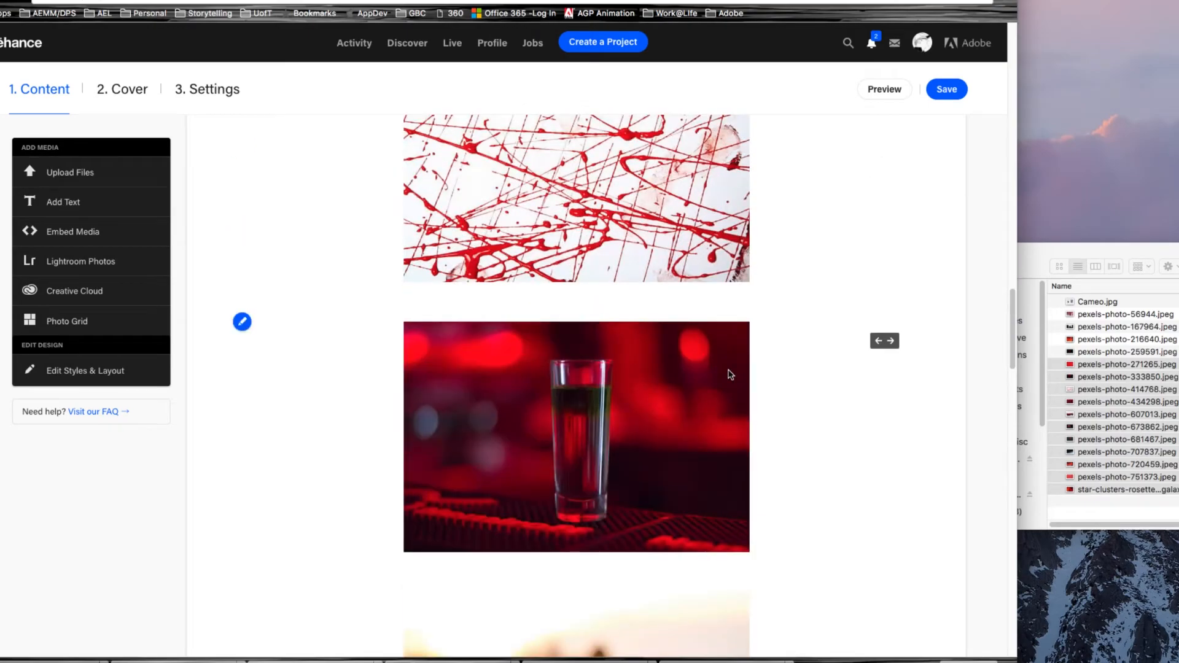
{"action": "scroll", "coordinate": [730, 374], "scroll_direction": "up", "scroll_amount": 3}
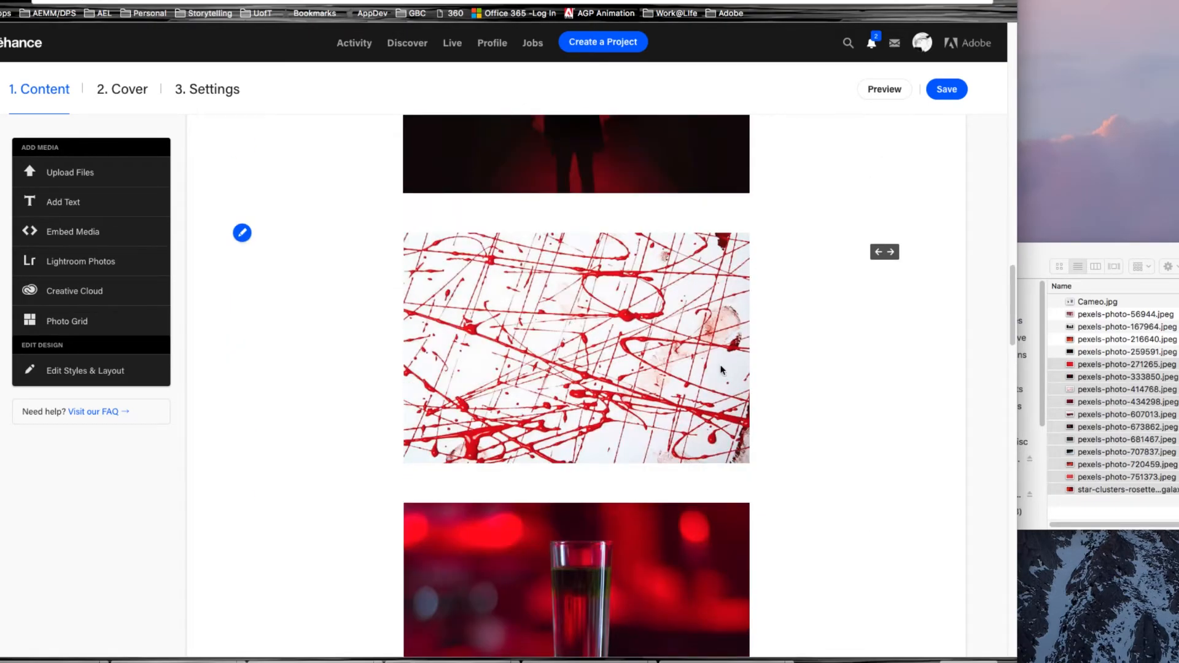
{"action": "scroll", "coordinate": [723, 369], "scroll_direction": "down", "scroll_amount": 15}
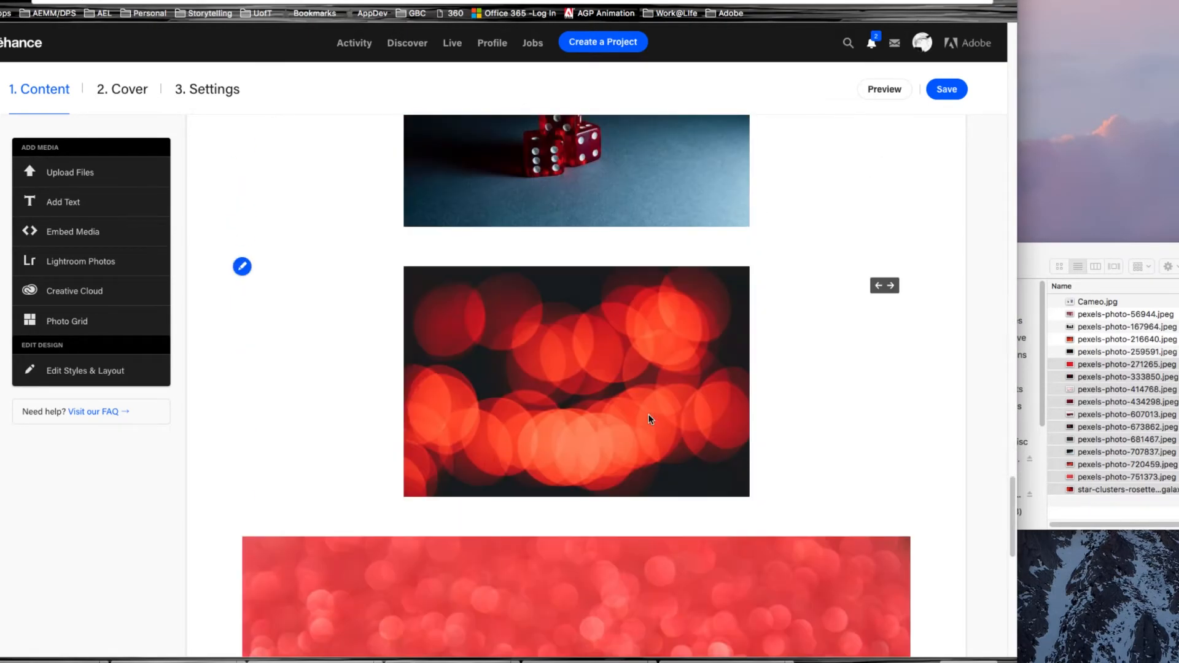
- Insert a text block below the last image in the project and enter the heading "PRODUCTION METHODS:" on its own line
{"action": "scroll", "coordinate": [650, 420], "scroll_direction": "down", "scroll_amount": 8}
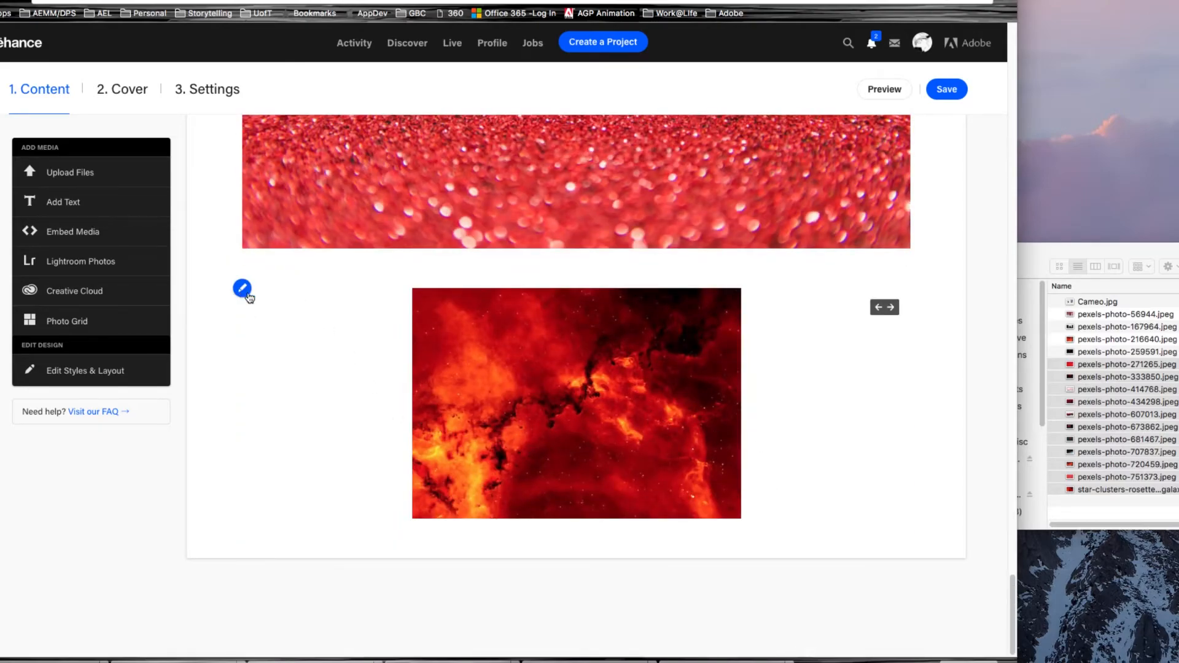
{"action": "mouse_move", "coordinate": [688, 538]}
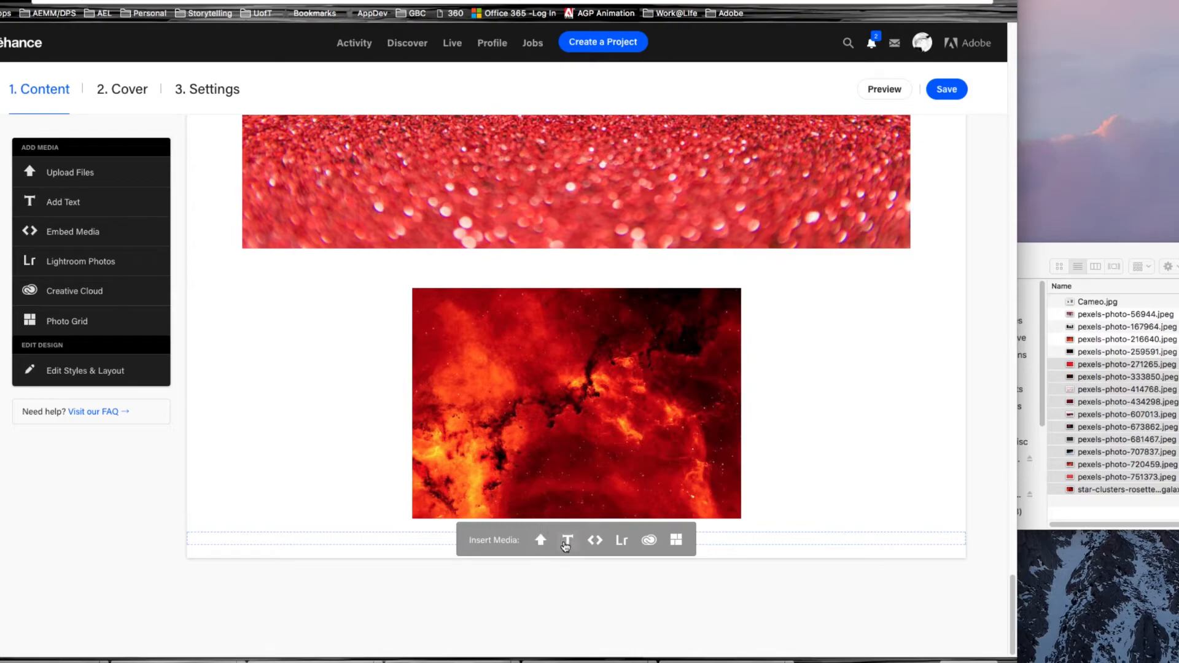
{"action": "left_click", "coordinate": [566, 540]}
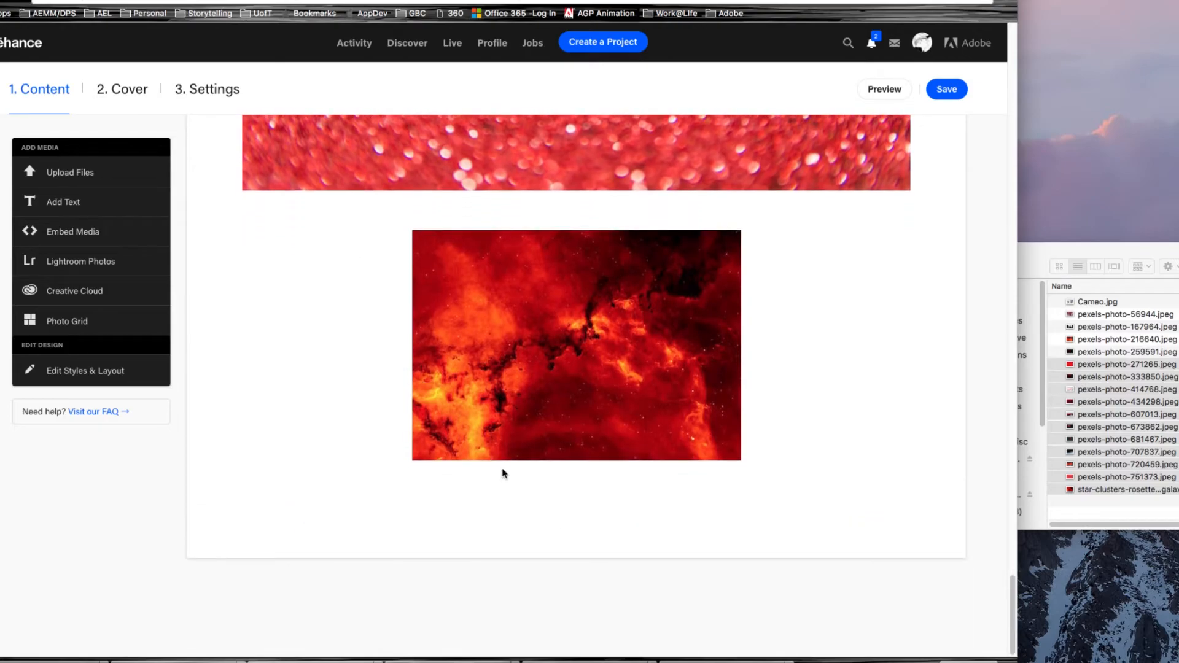
{"action": "type", "text": "PRODUCTION METHOD"}
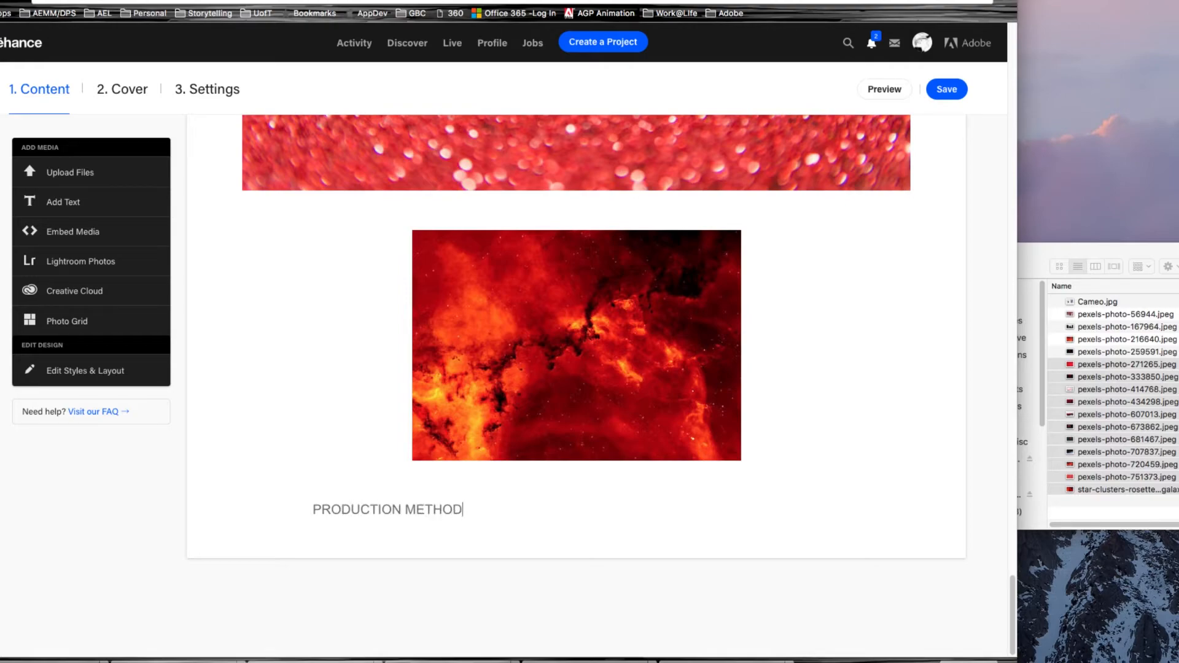
{"action": "type", "text": "S:"}
{"action": "key", "text": "Return"}
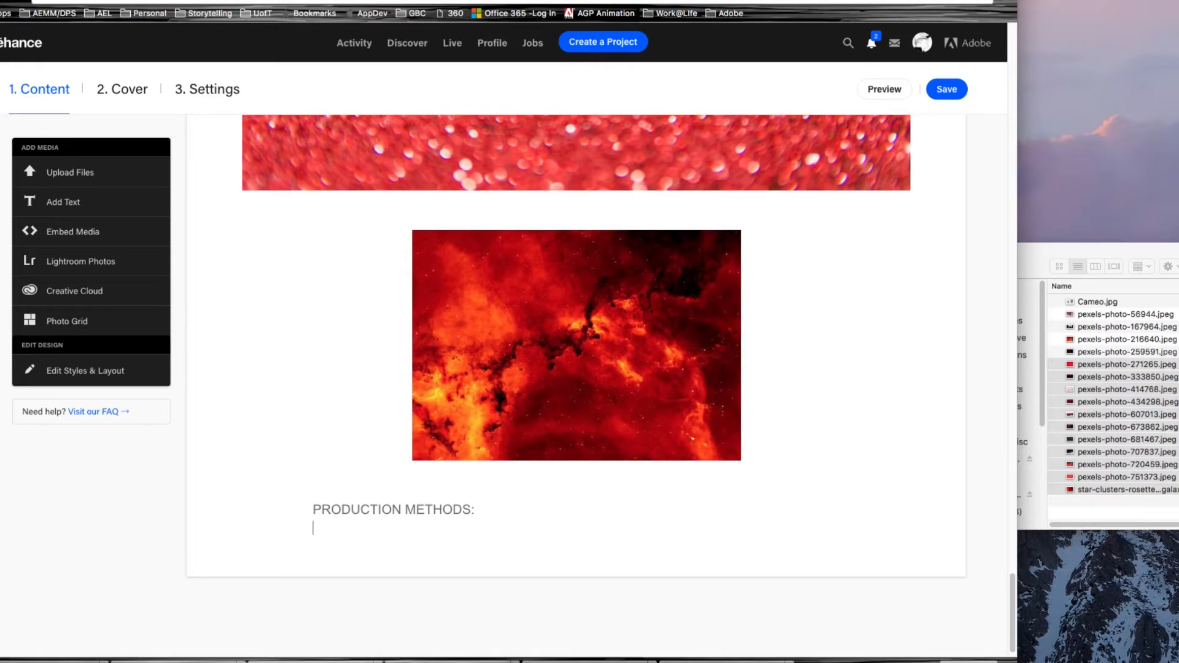
- Write "Answers the HOW of how you created the work." under the heading and extend the heading to "PRODUCTION METHODS/WORKFLOW:"
{"action": "type", "text": "Answers the HOW"}
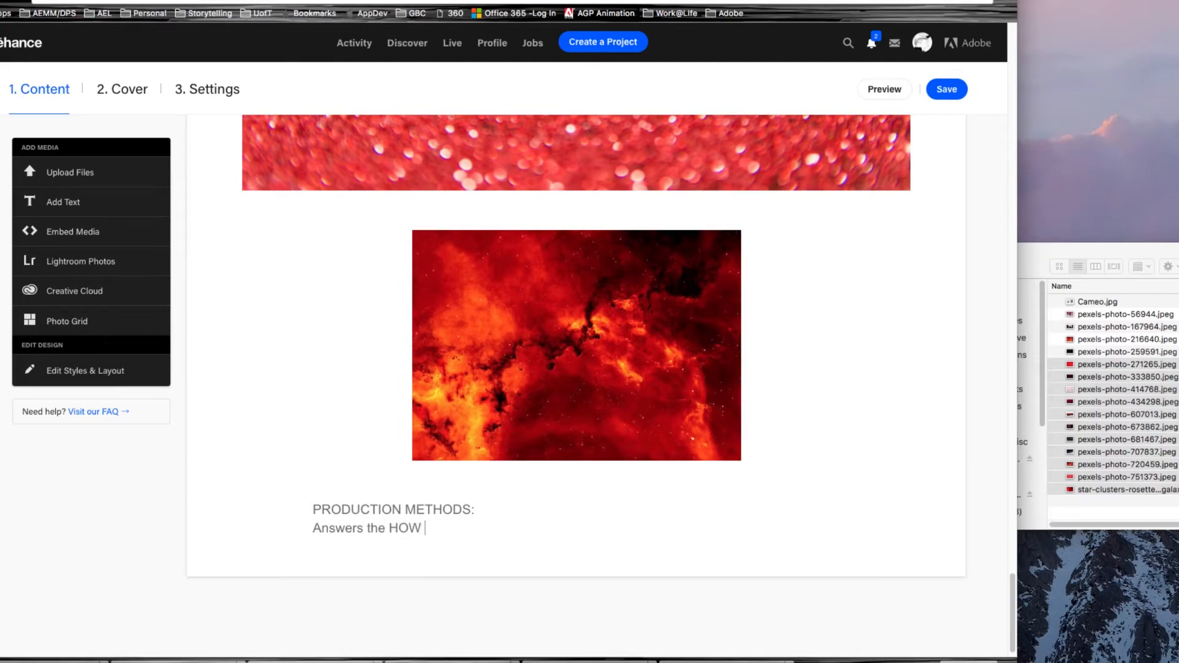
{"action": "type", "text": " of how you create"}
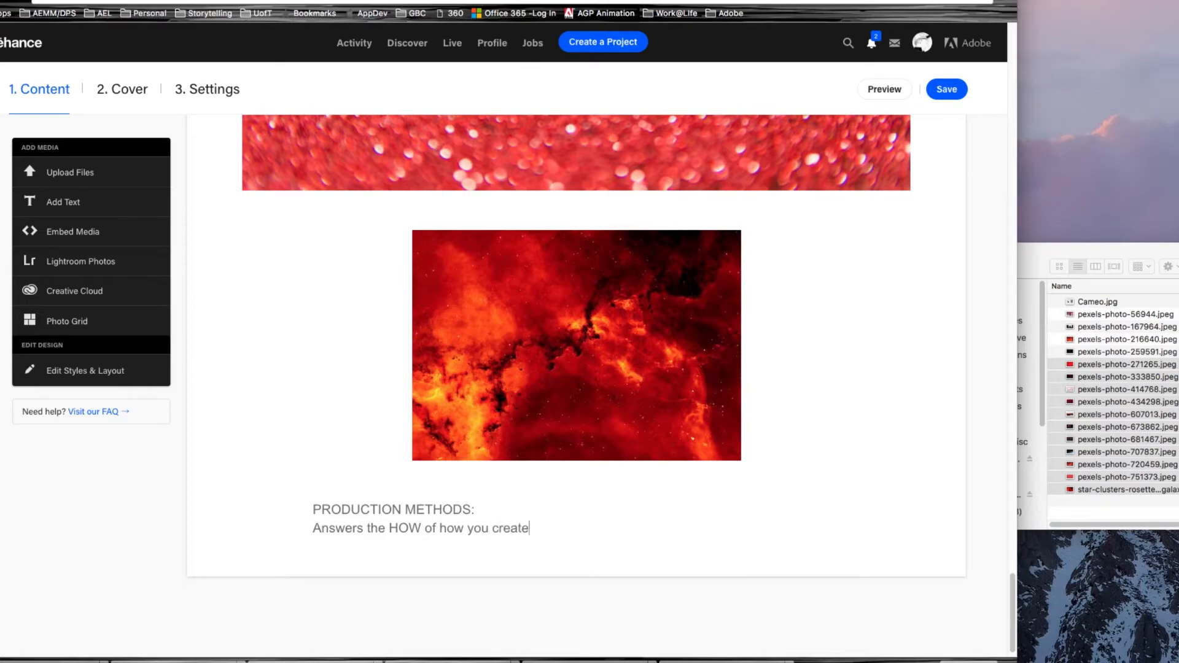
{"action": "type", "text": "d the work."}
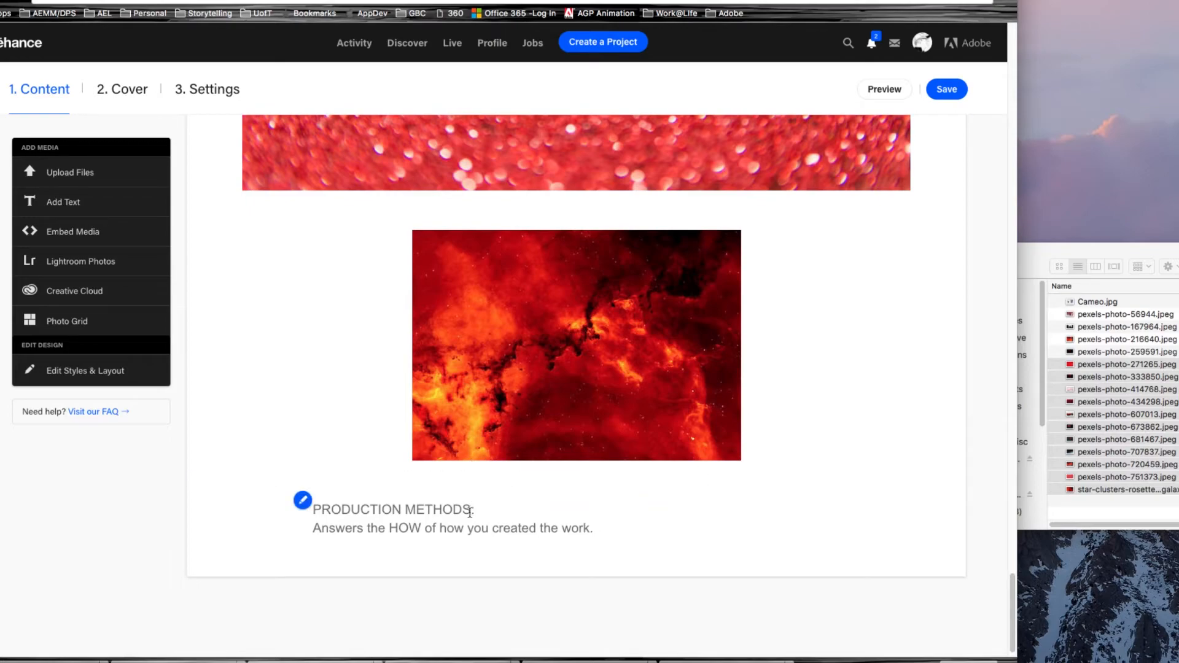
{"action": "type", "text": "/WORKFLOW"}
- Add the sentence "Show Key steps in the production process using in-application screengrabs." to the production methods paragraph
{"action": "type", "text": "Show"}
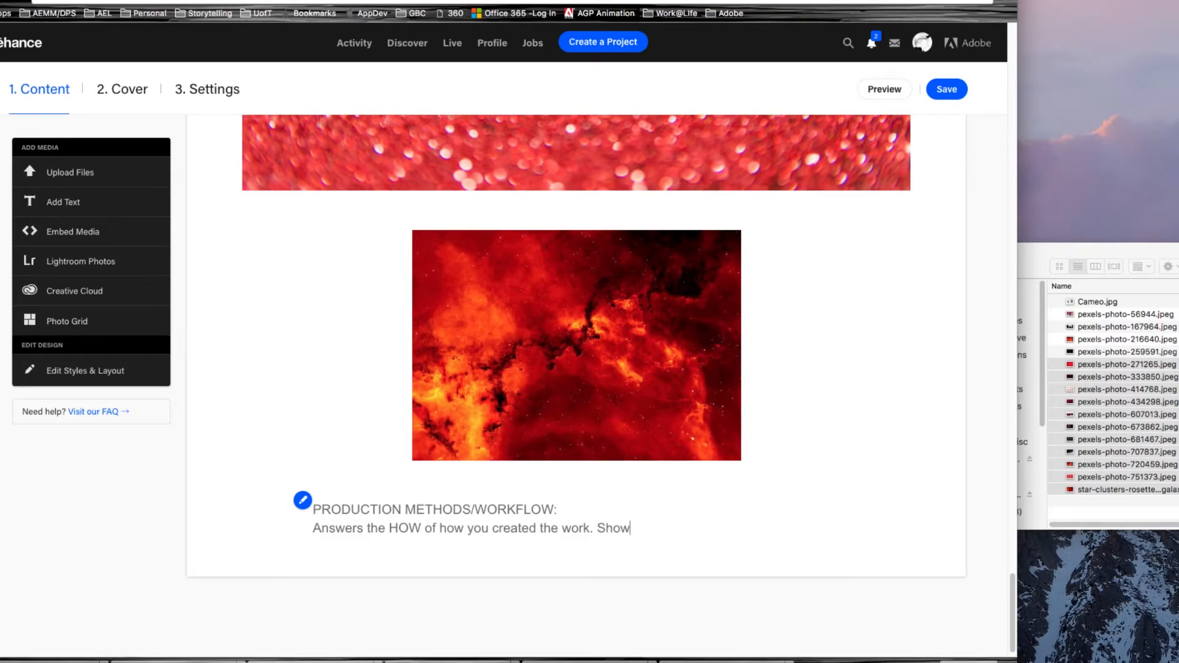
{"action": "type", "text": " Keyd"}
{"action": "key", "text": "BackSpace"}
{"action": "type", "text": "steps in the pro"}
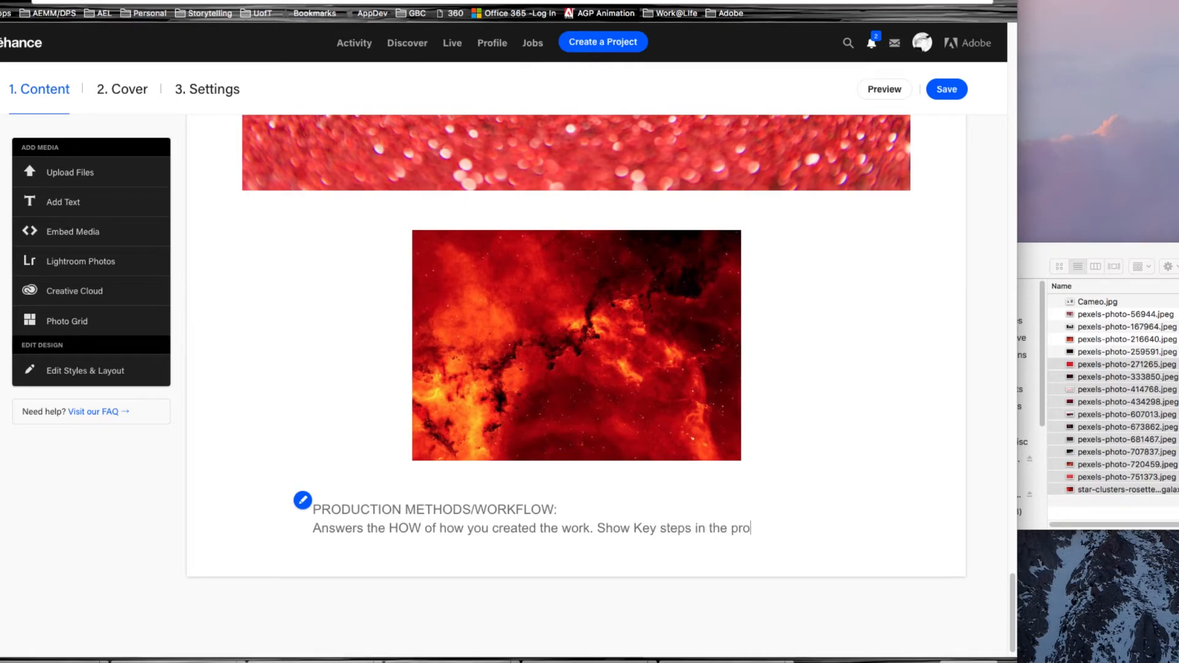
{"action": "type", "text": "duction process using in-app"}
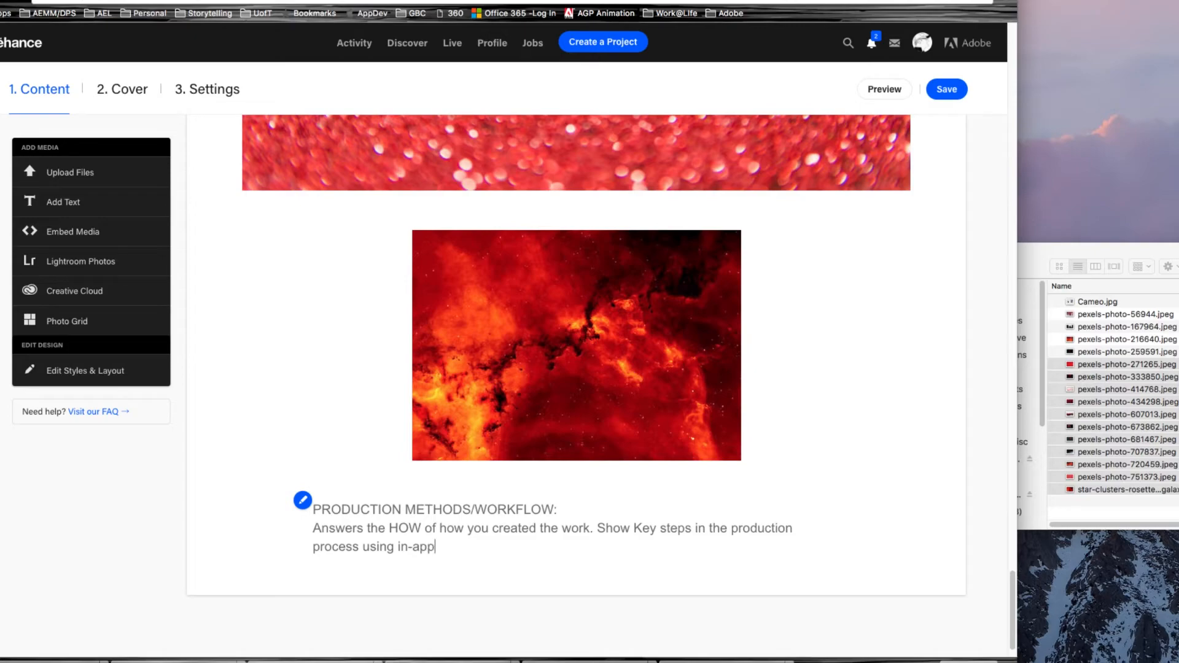
{"action": "type", "text": "lication screengrabs."}
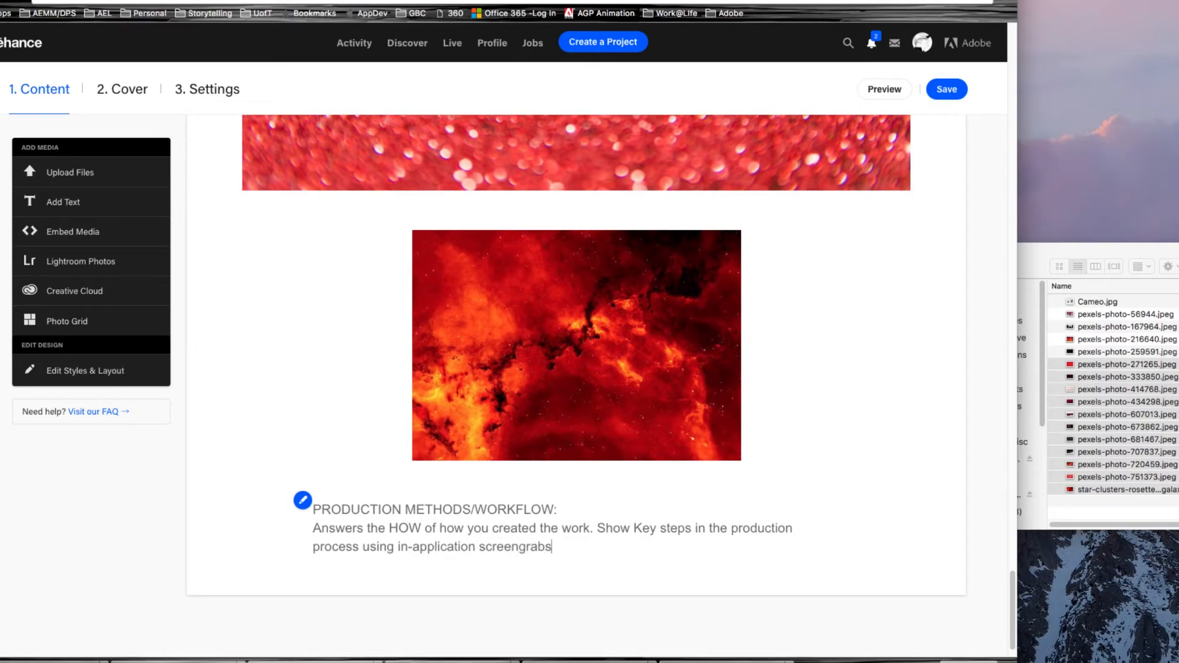
- Leave blank lines after the production methods paragraph and add the heading "CONCLUSION:" on its own line
{"action": "key", "text": "Return"}
{"action": "key", "text": "Return"}
{"action": "key", "text": "Return"}
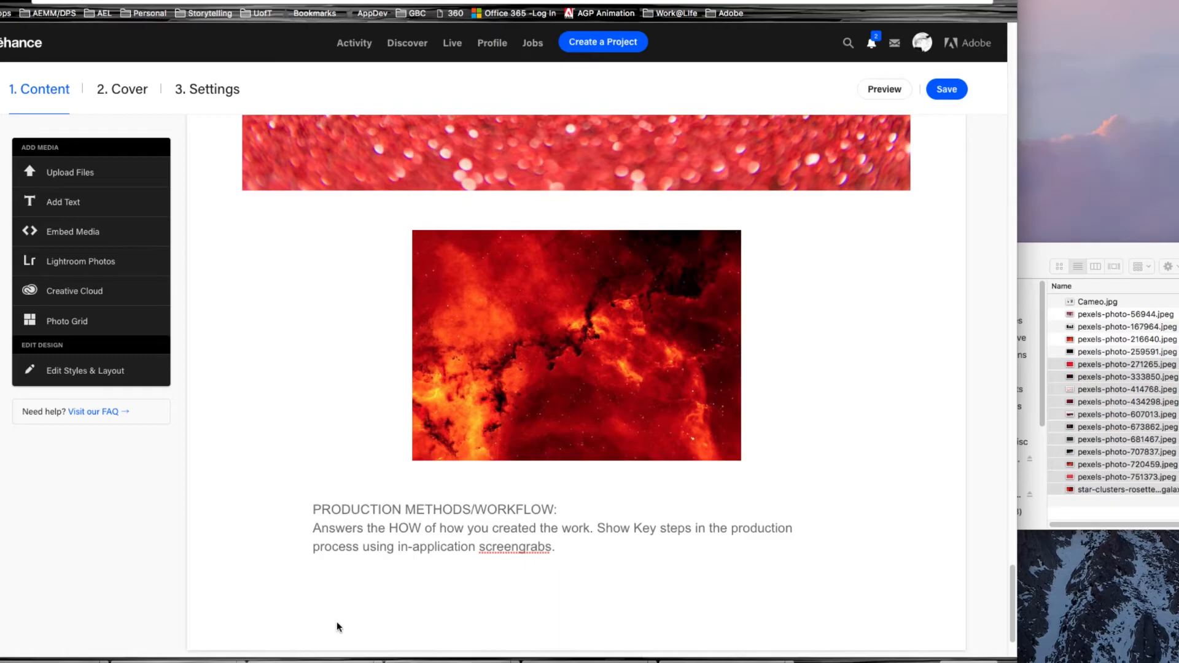
{"action": "type", "text": "CONCU"}
{"action": "key", "text": "BackSpace"}
{"action": "type", "text": "L*US"}
{"action": "key", "text": "BackSpace"}
{"action": "key", "text": "BackSpace"}
{"action": "key", "text": "BackSpace"}
{"action": "type", "text": "USION:"}
{"action": "key", "text": "Return"}
- Write "What were the take-aways, the lessons learned along the way. If you had it to do again. What" under the CONCLUSION heading
{"action": "type", "text": "W"}
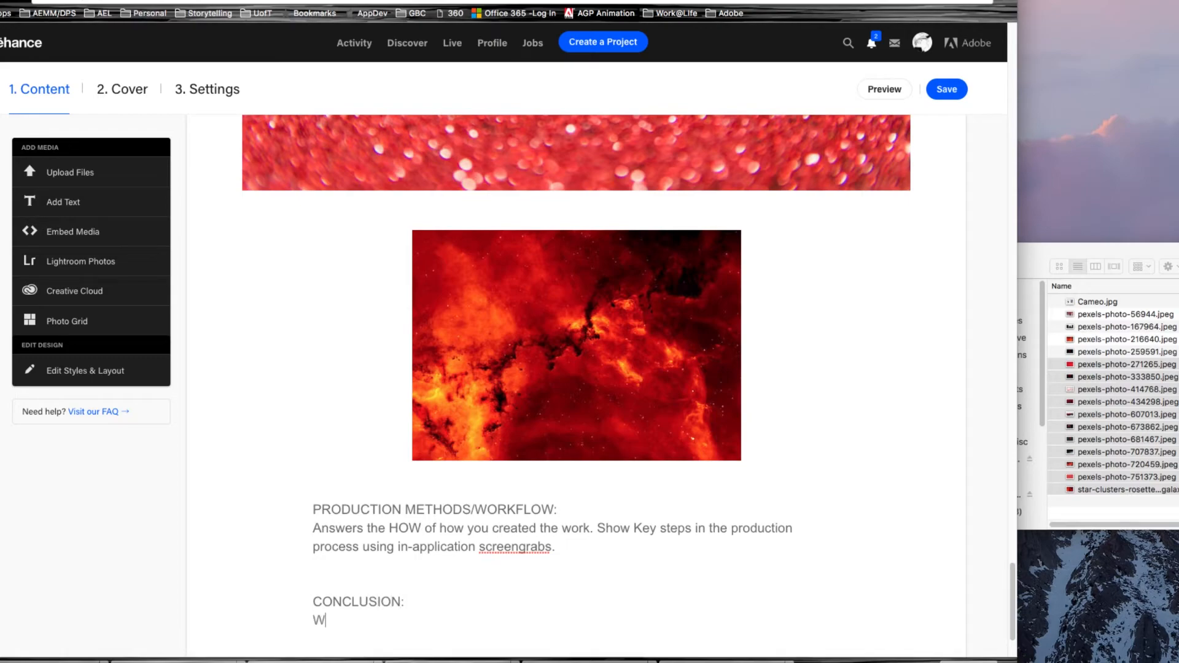
{"action": "type", "text": "hat were the take-aways, the lessons"}
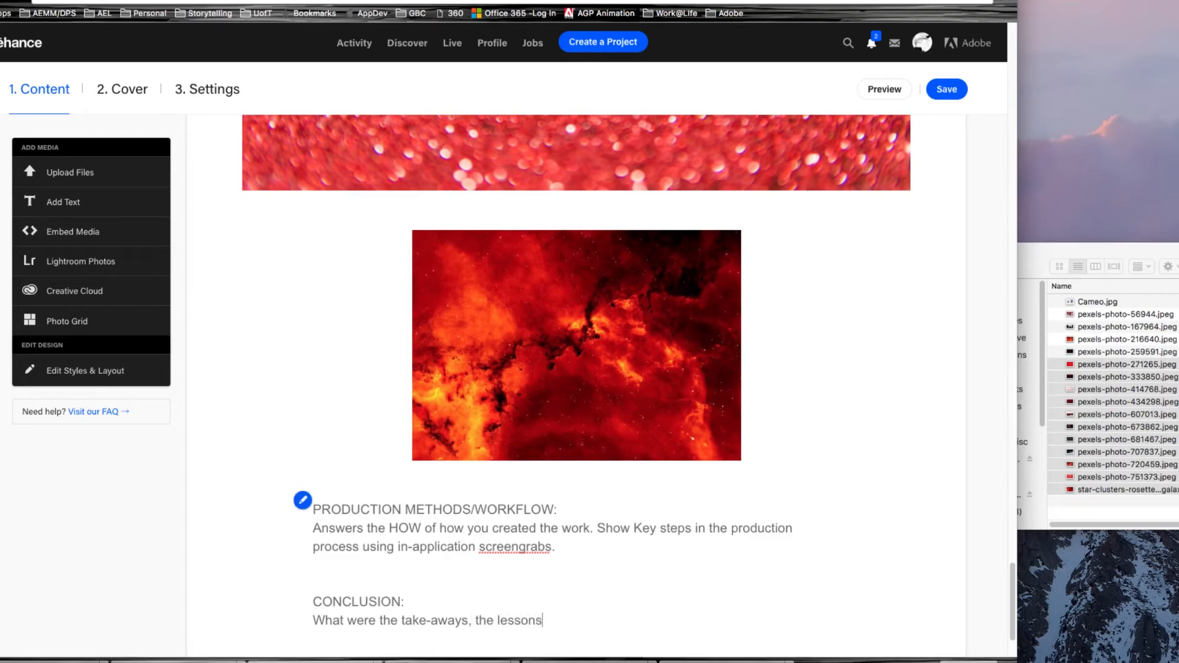
{"action": "type", "text": " learned a"}
{"action": "type", "text": "bou"}
{"action": "key", "text": "BackSpace"}
{"action": "key", "text": "BackSpace"}
{"action": "key", "text": "BackSpace"}
{"action": "type", "text": "learned along the way. If you had it to do again. What"}
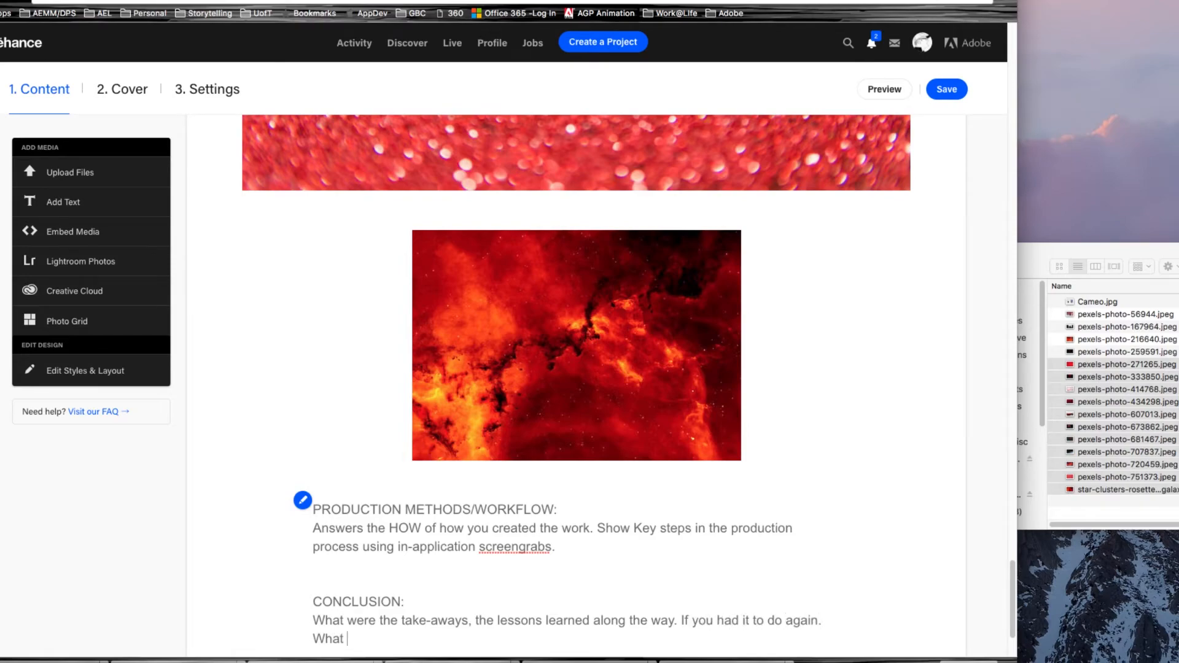
- Continue the conclusion with "might you do differently. Do you have any words of wisdom for anyone about to try something similar."
{"action": "type", "text": " might you do diff"}
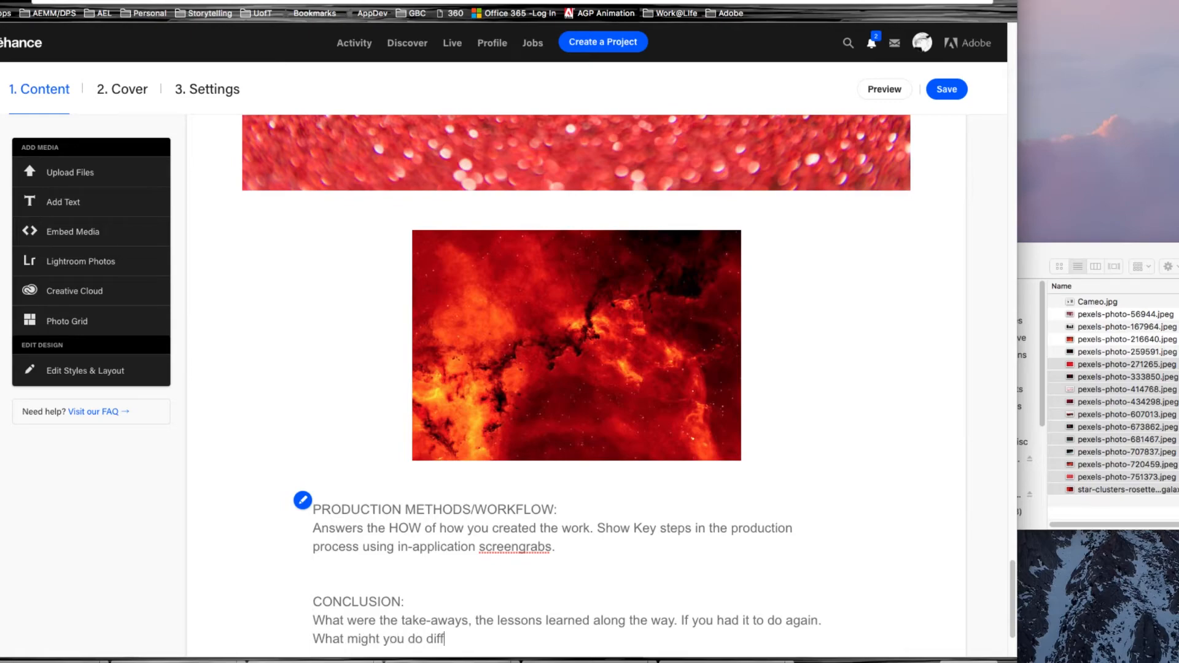
{"action": "type", "text": "erently. Do"}
{"action": "type", "text": "u have any wo"}
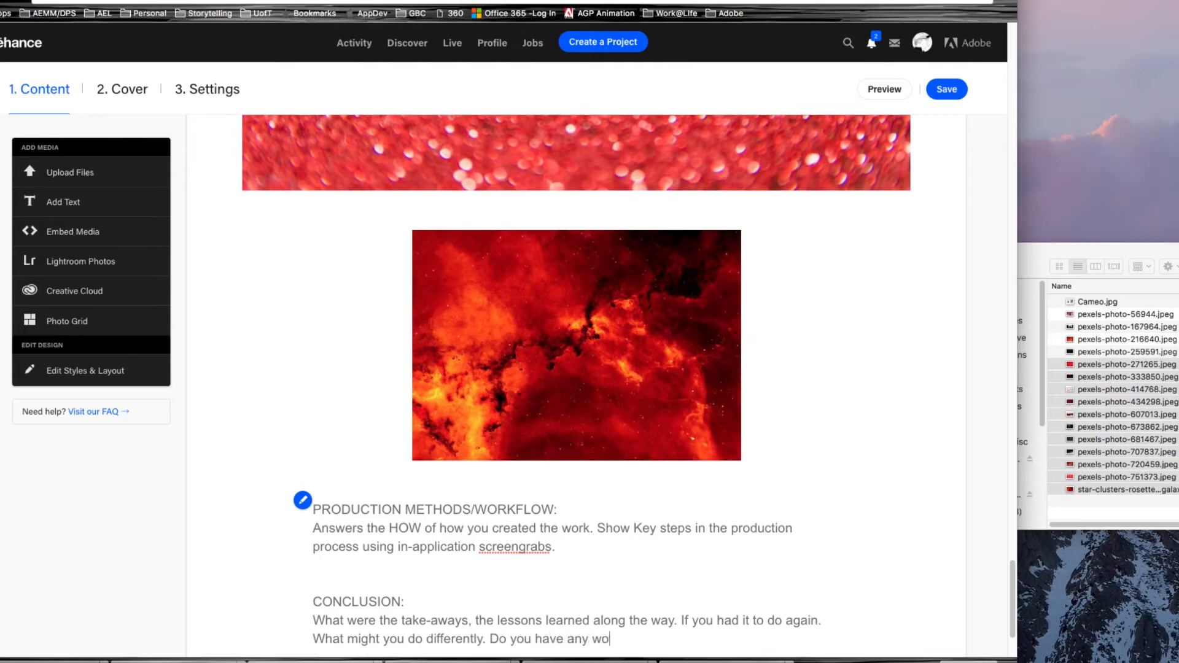
{"action": "type", "text": "rds of sdom"}
{"action": "key", "text": "BackSpace"}
{"action": "key", "text": "BackSpace"}
{"action": "key", "text": "BackSpace"}
{"action": "key", "text": "BackSpace"}
{"action": "type", "text": "wisdom for "}
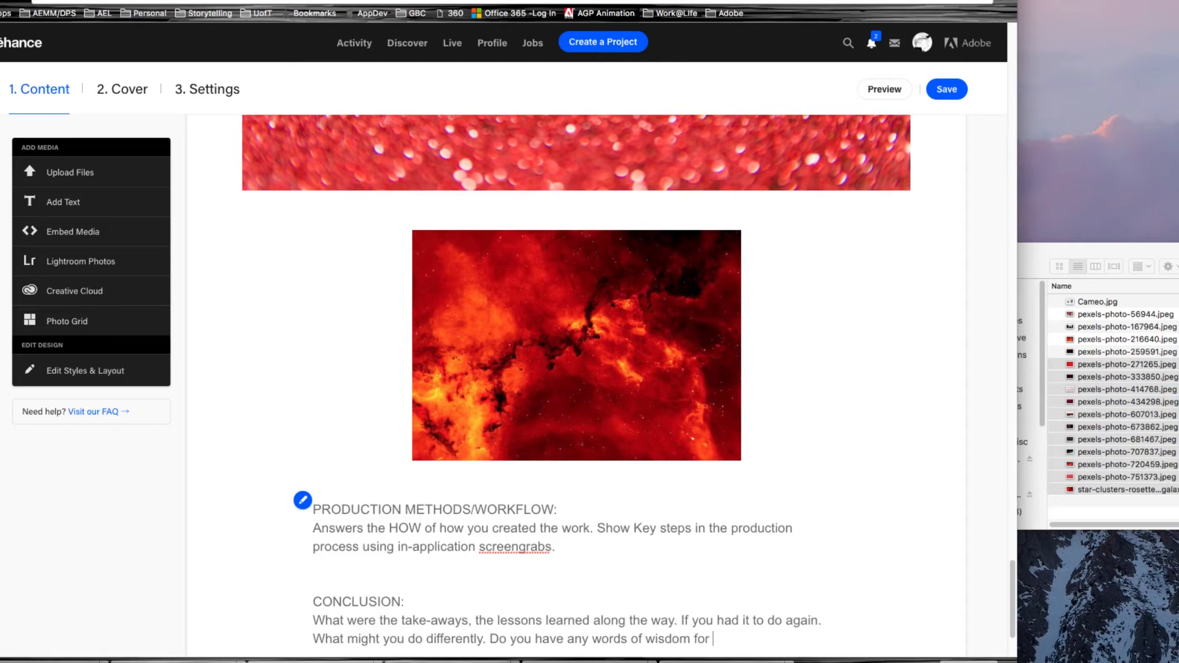
{"action": "type", "text": "anyone about to try "}
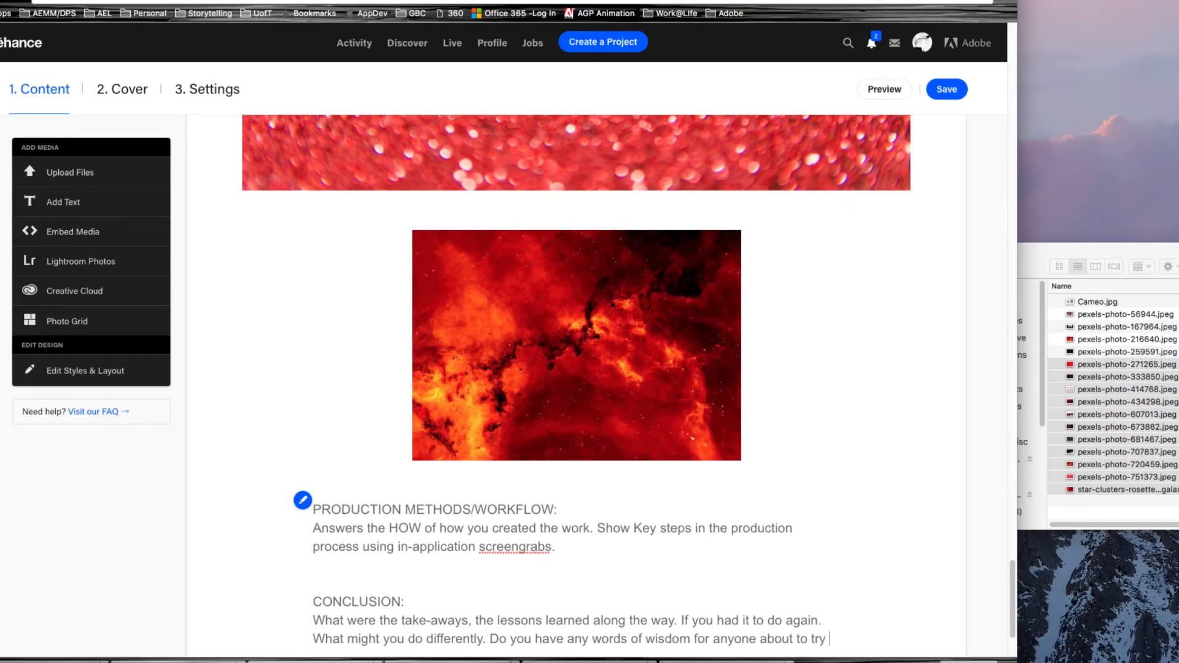
{"action": "type", "text": "something similar. ie"}
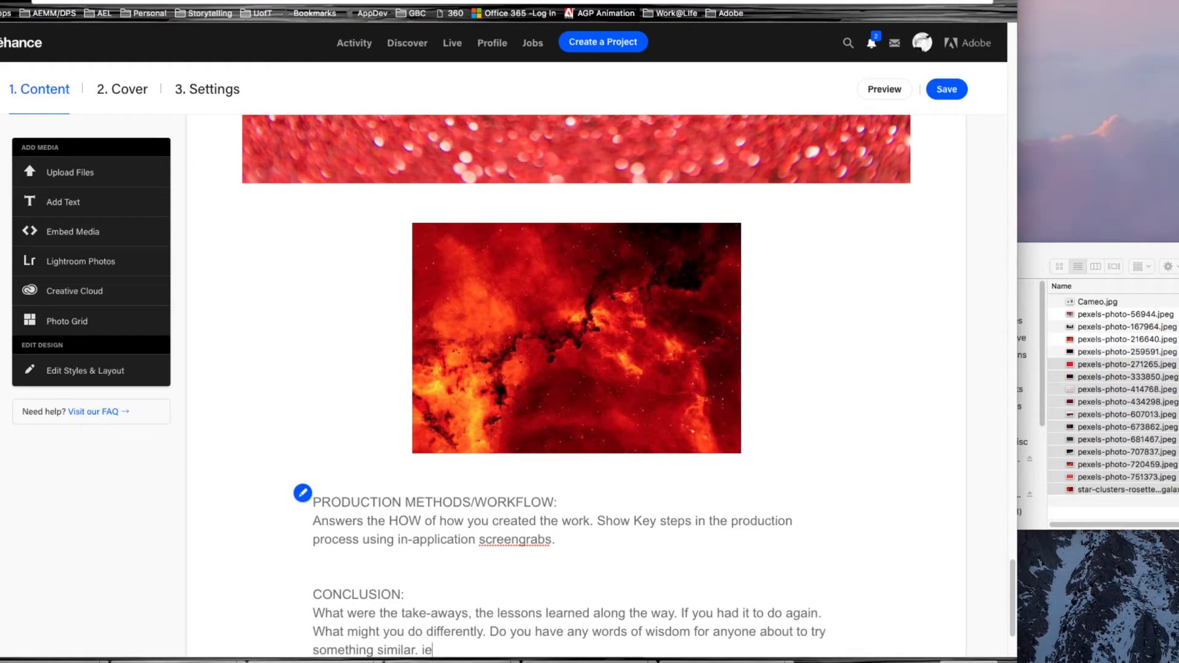
- End the conclusion paragraph with "ie. Best Practices." and save the project
{"action": "type", "text": "l Best Practics"}
{"action": "key", "text": "BackSpace"}
{"action": "key", "text": "BackSpace"}
{"action": "type", "text": "ces."}
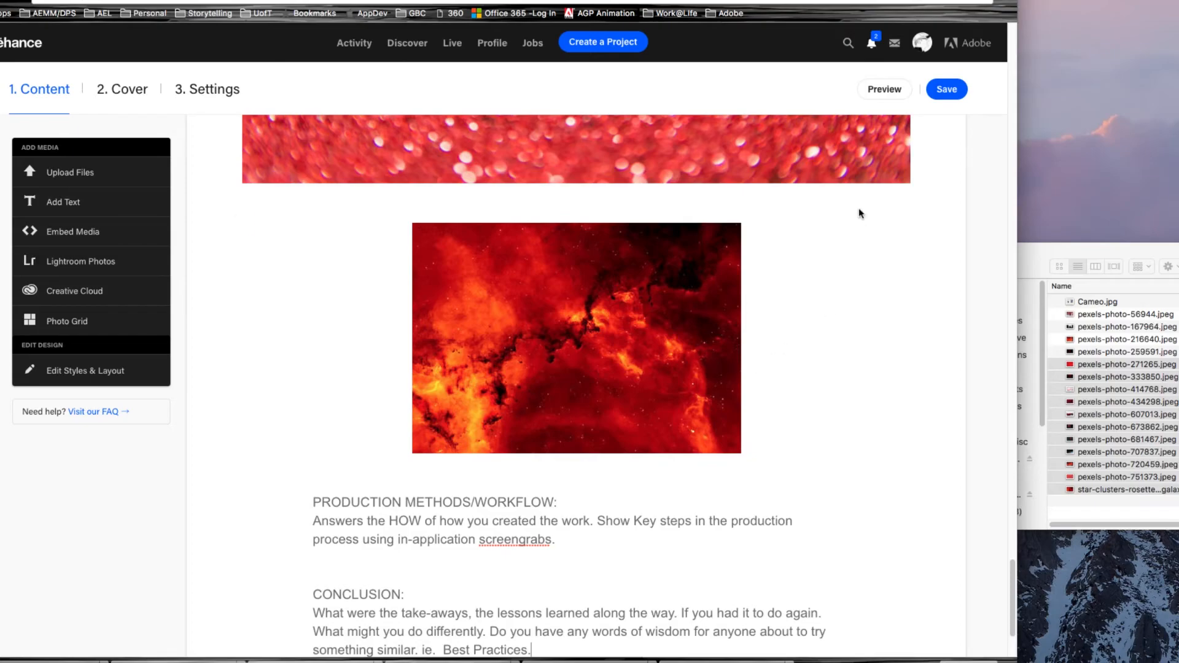
{"action": "left_click", "coordinate": [944, 89]}
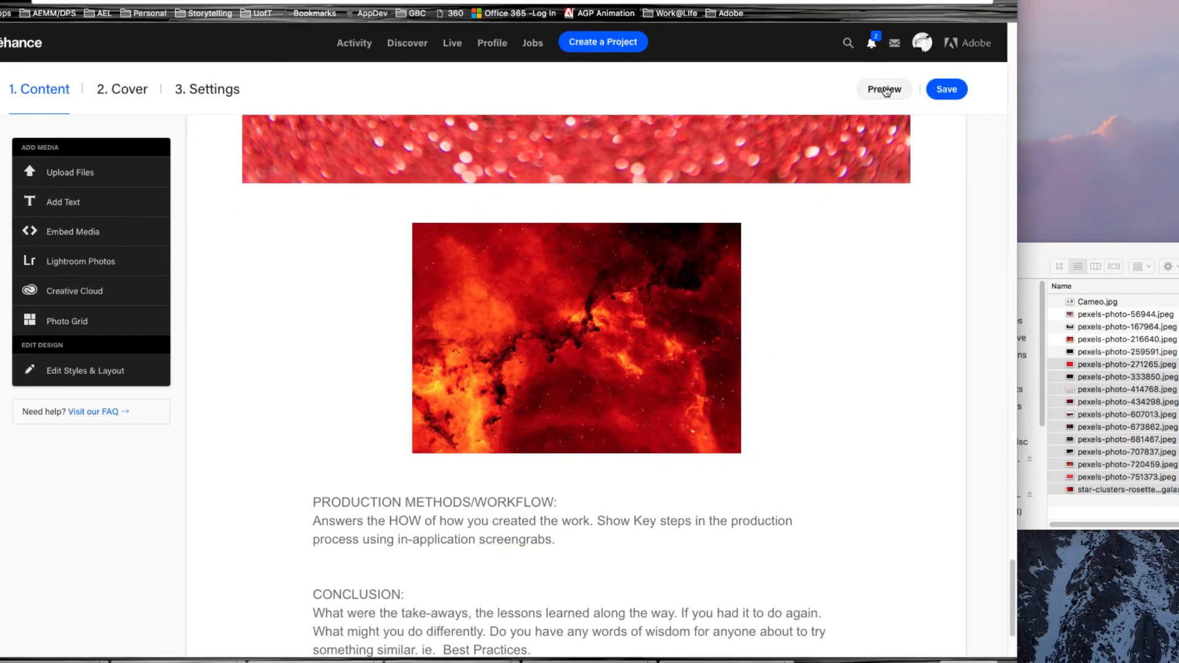
- Reorder the project content so the MATERIALS text sits above the red-leafed tree image, and save the new order
{"action": "scroll", "coordinate": [411, 342], "scroll_direction": "up", "scroll_amount": 10}
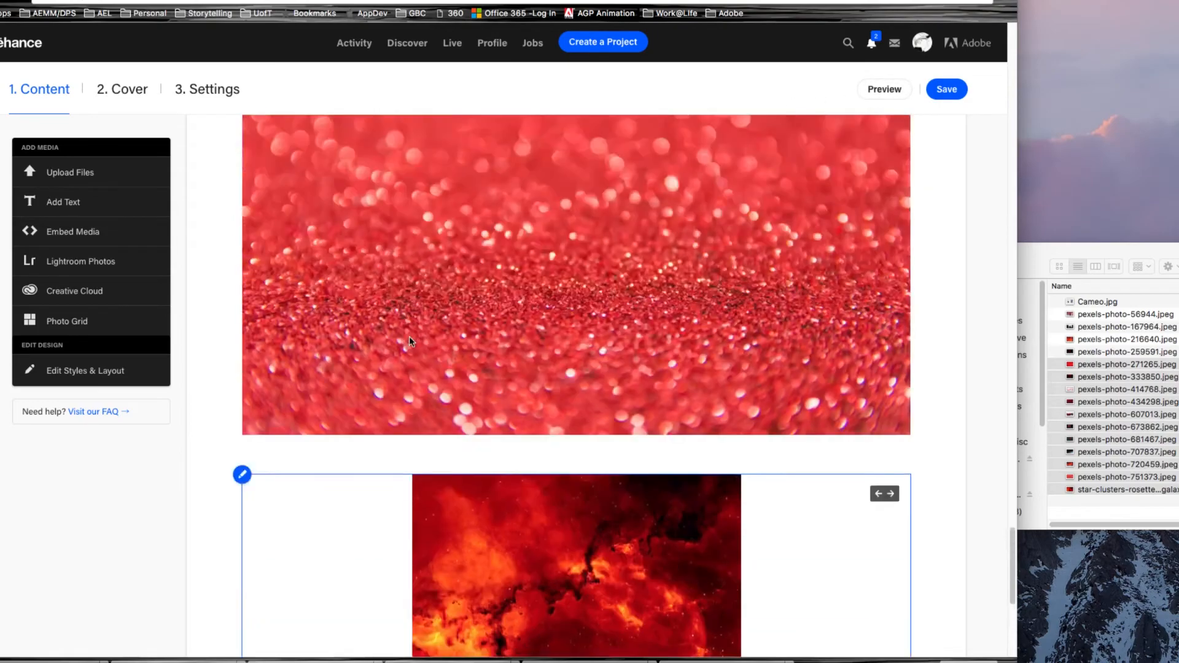
{"action": "scroll", "coordinate": [410, 342], "scroll_direction": "up", "scroll_amount": 15}
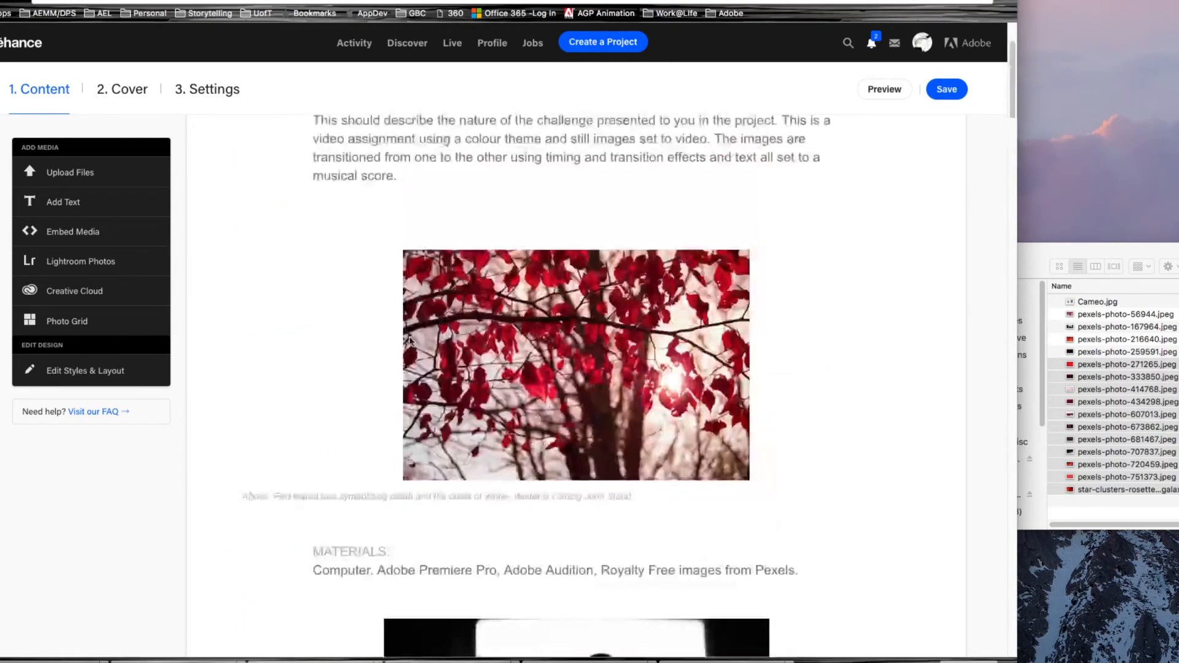
{"action": "scroll", "coordinate": [410, 343], "scroll_direction": "down", "scroll_amount": 5}
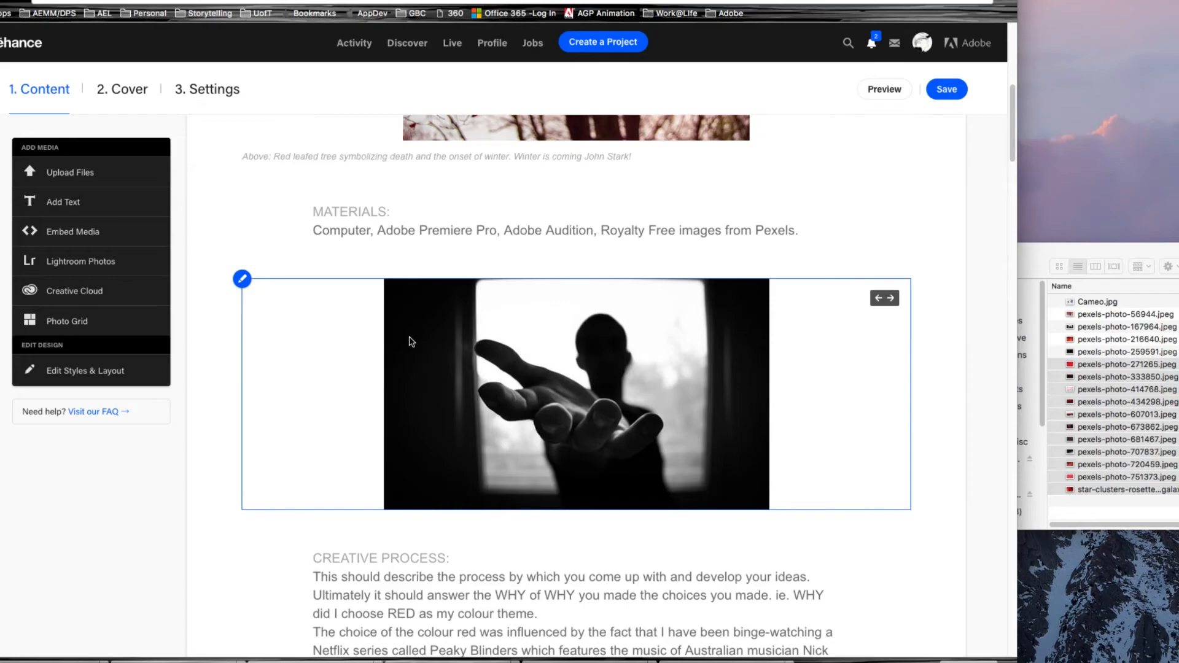
{"action": "left_click", "coordinate": [242, 280]}
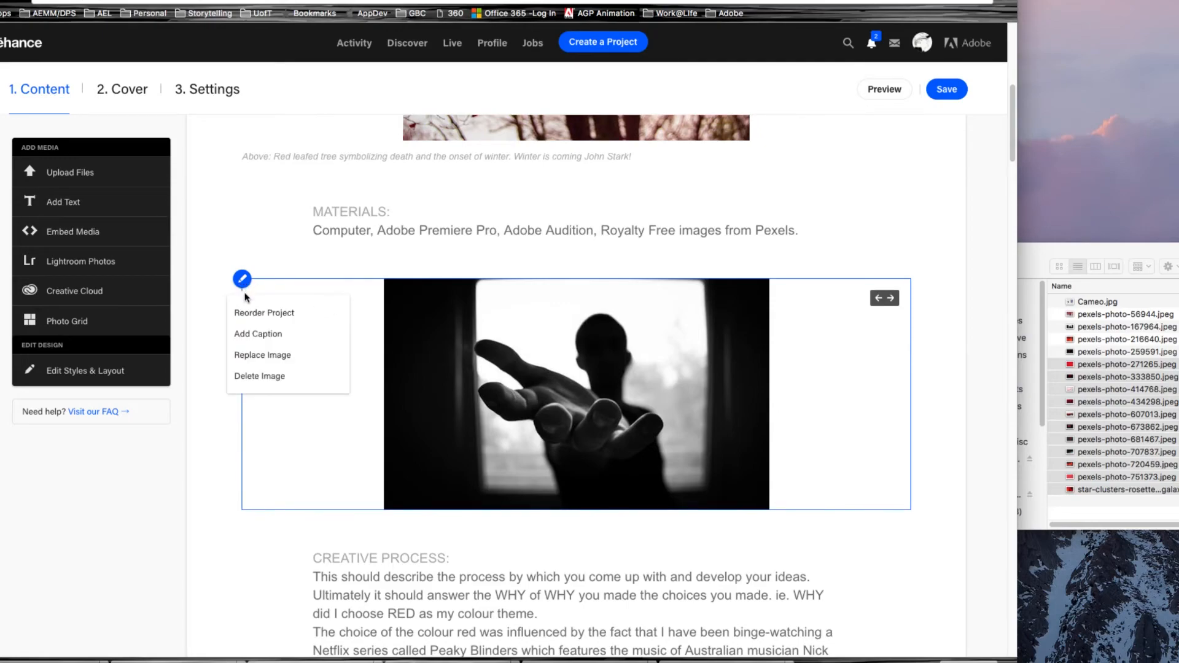
{"action": "left_click", "coordinate": [265, 312]}
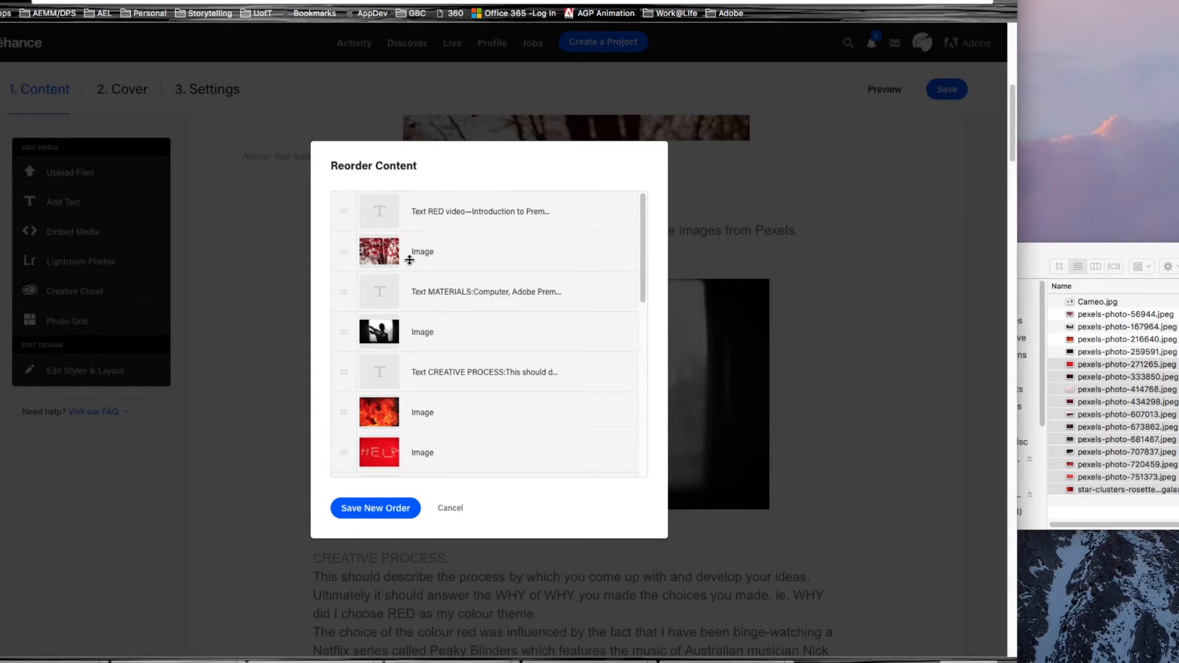
{"action": "left_click_drag", "start_coordinate": [386, 246], "coordinate": [347, 238]}
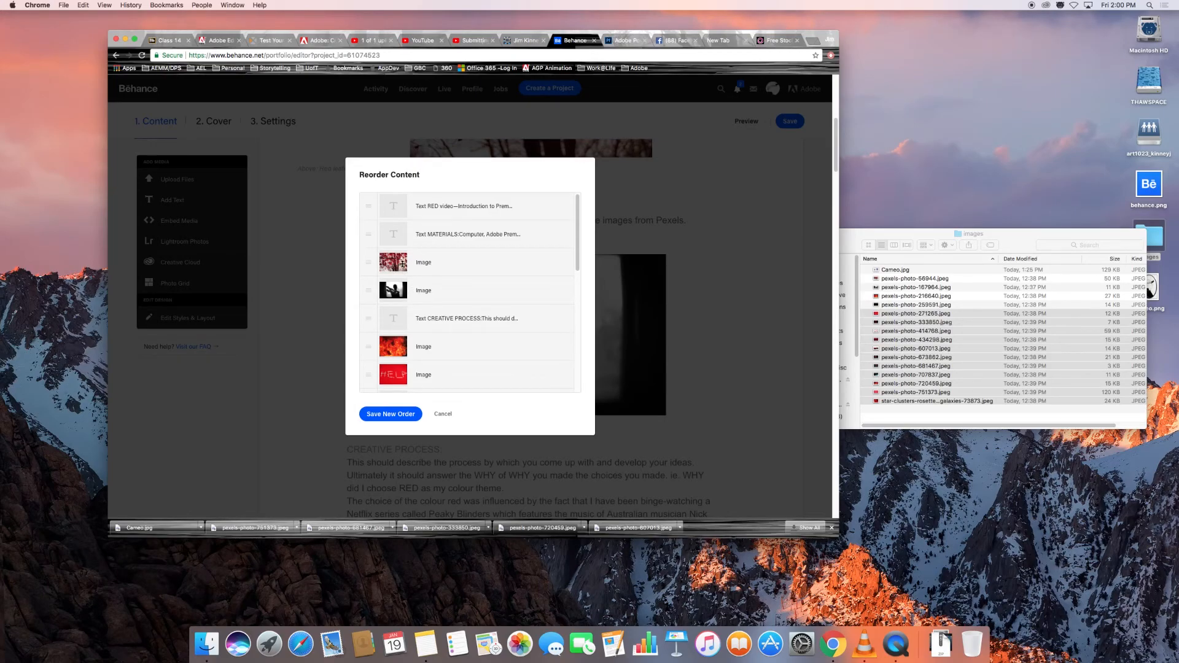
{"action": "left_click", "coordinate": [407, 415]}
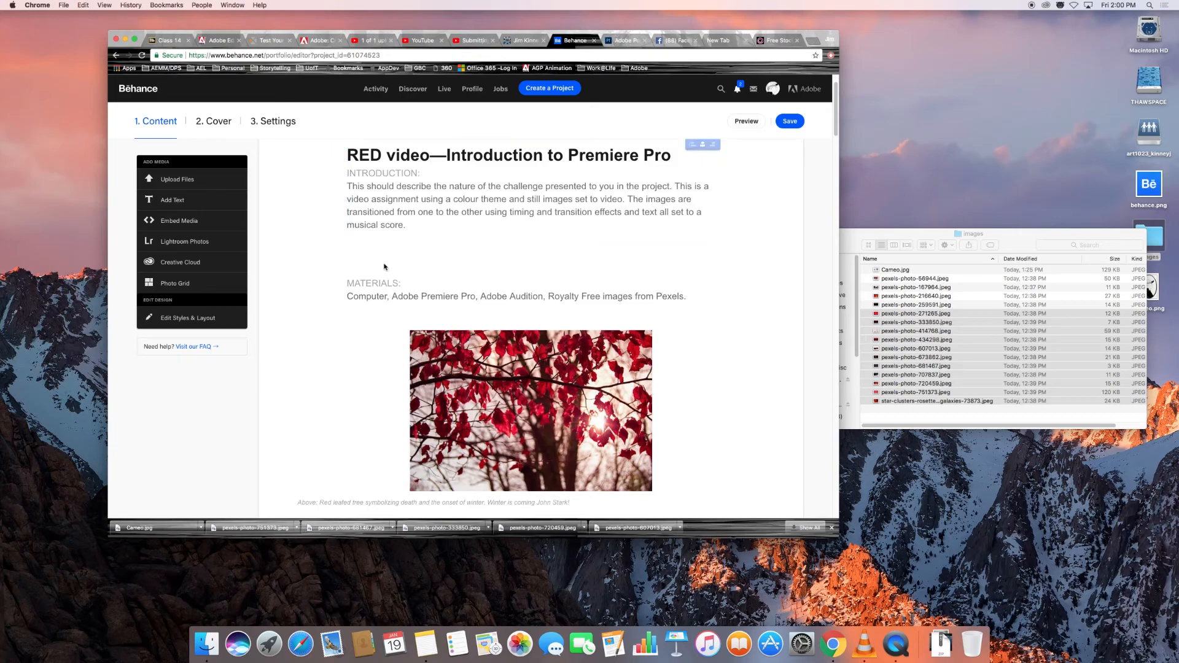
- Leave the editor for Behance's Discover page, saving the project's pending changes
{"action": "scroll", "coordinate": [385, 352], "scroll_direction": "down", "scroll_amount": 3}
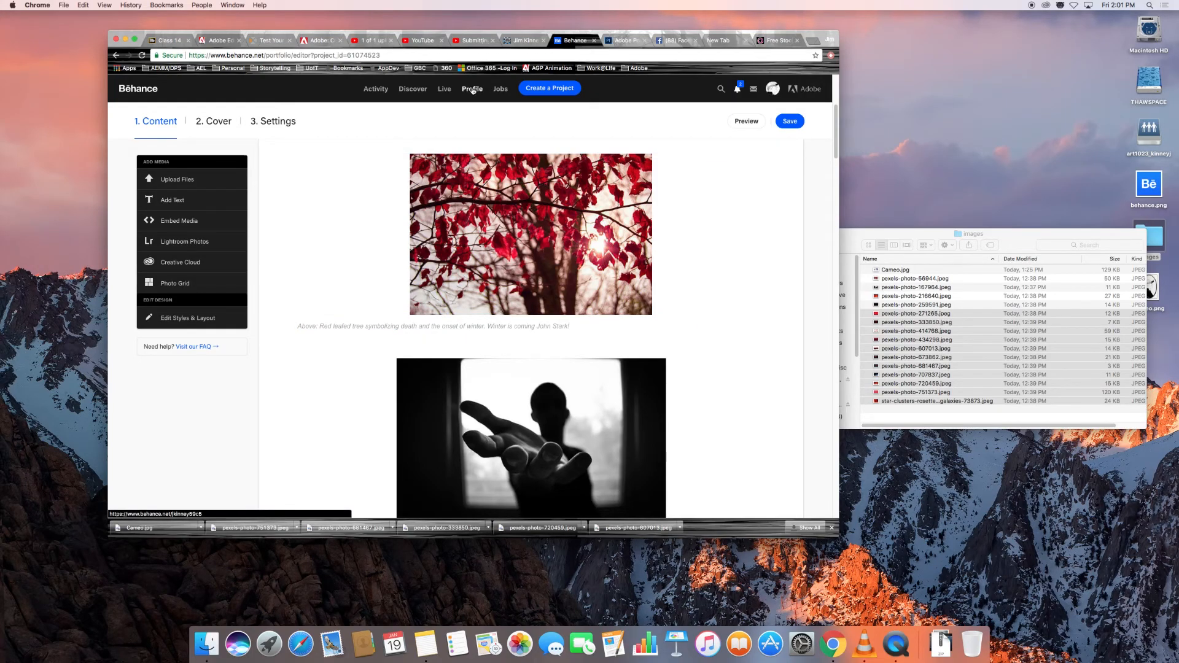
{"action": "left_click", "coordinate": [410, 89]}
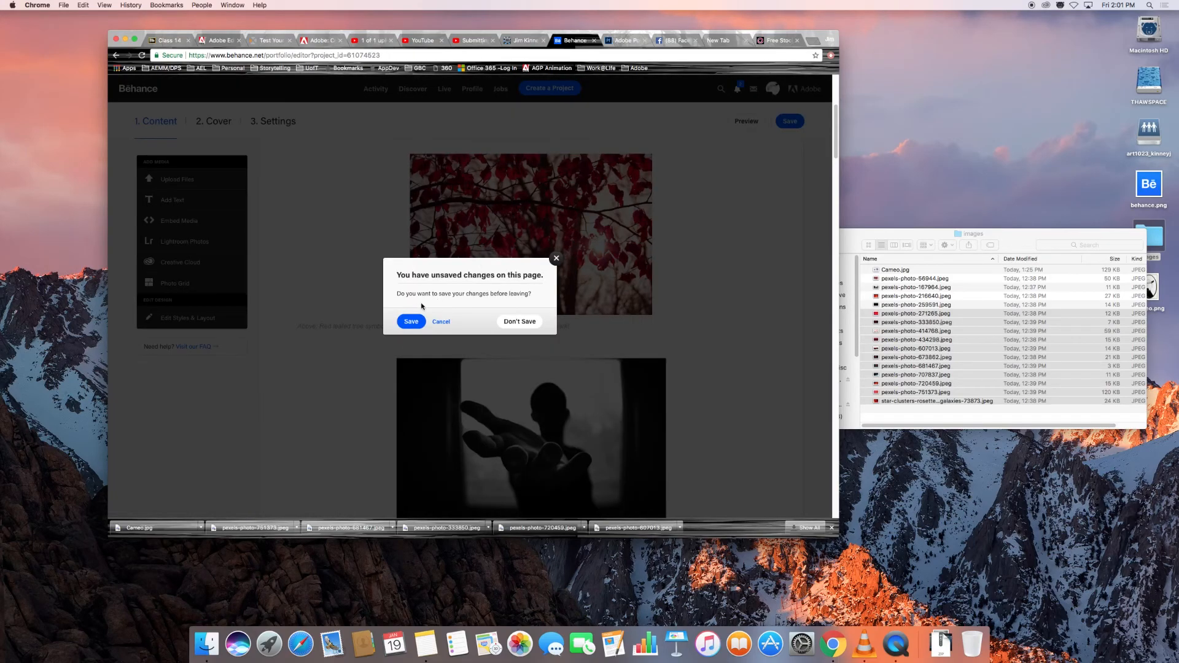
{"action": "left_click", "coordinate": [411, 321]}
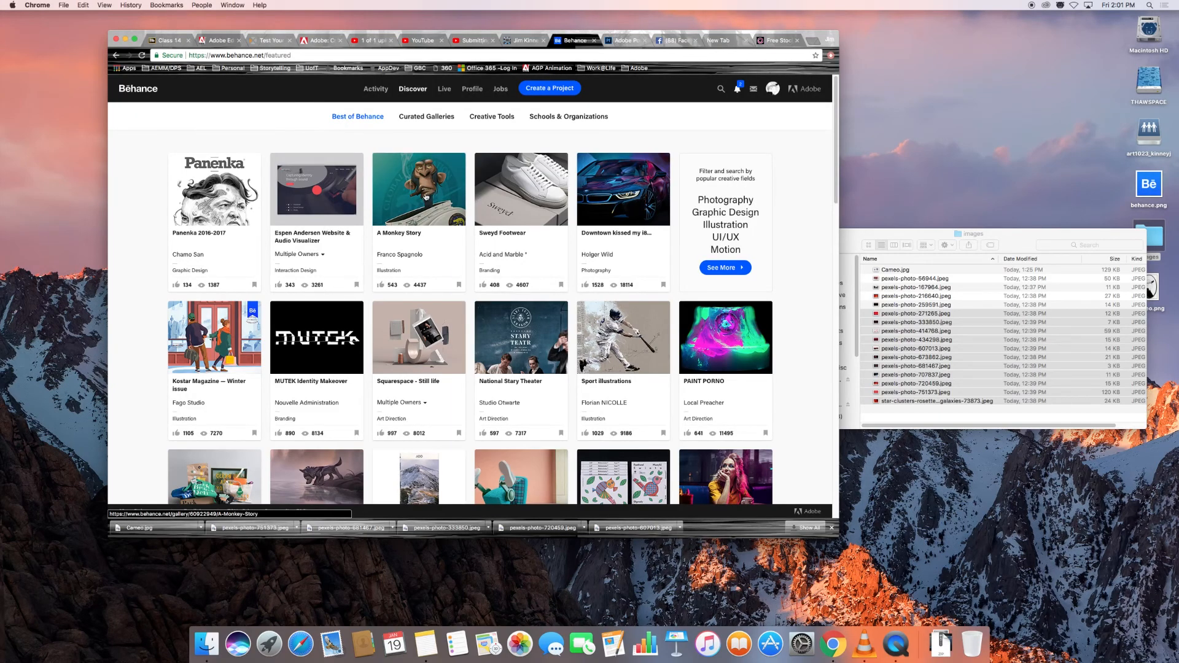
- Open the featured project A Monkey Story and look through its images, texts and embedded video to the end
{"action": "left_click", "coordinate": [426, 195]}
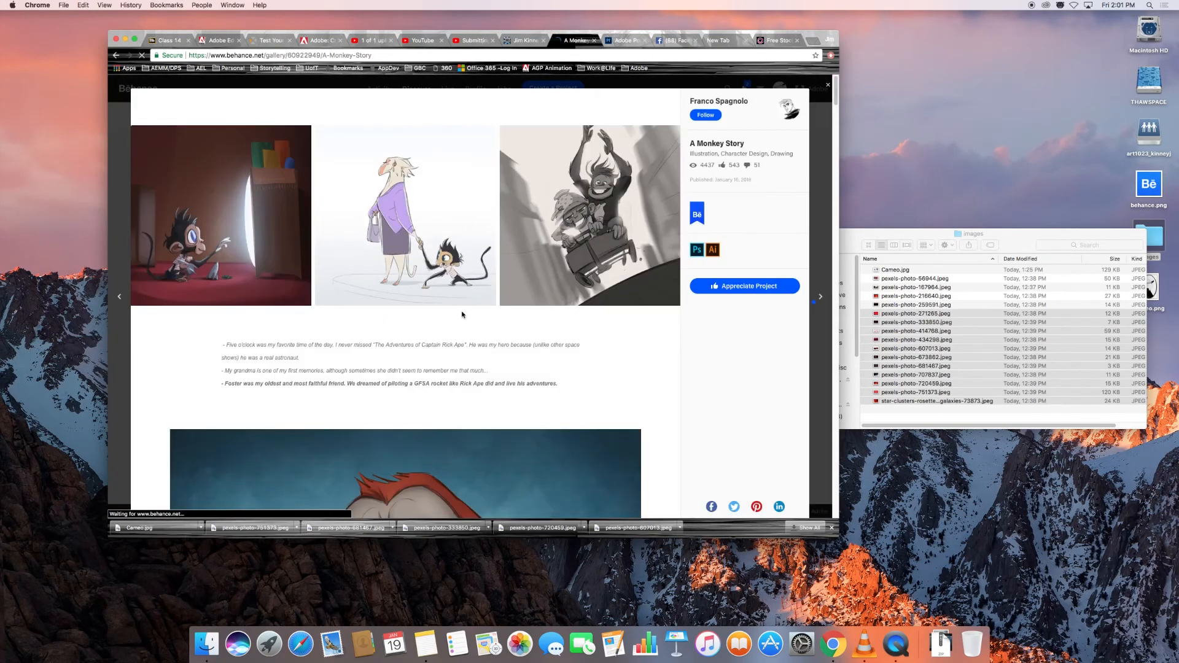
{"action": "scroll", "coordinate": [462, 314], "scroll_direction": "down", "scroll_amount": 15}
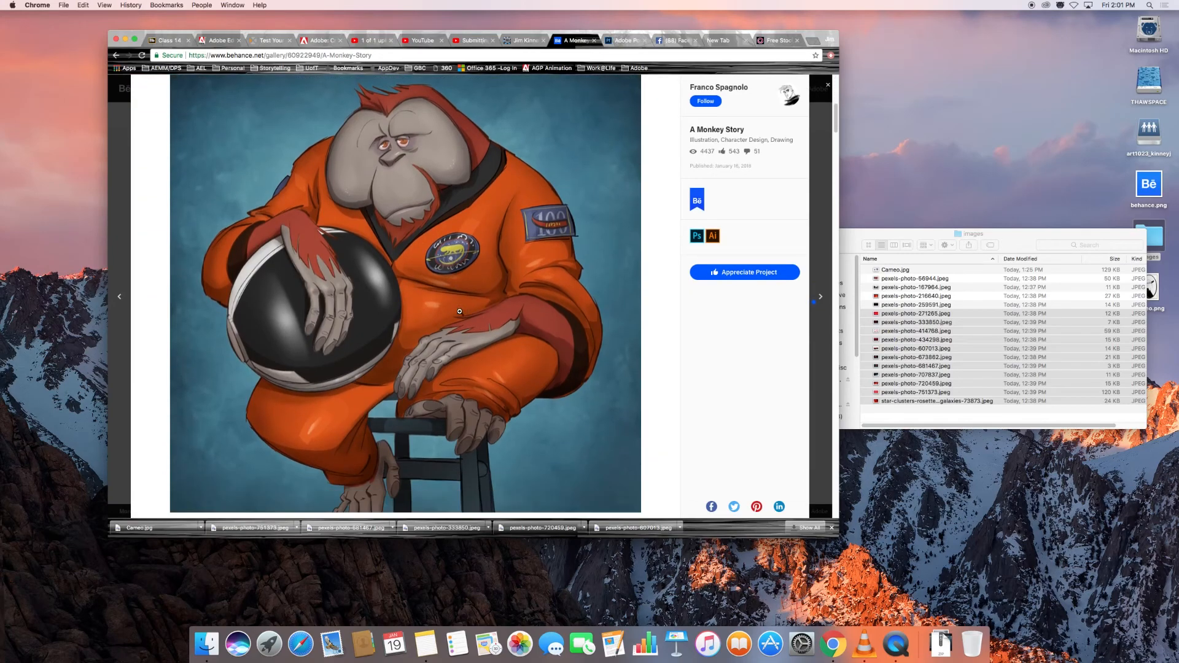
{"action": "scroll", "coordinate": [460, 312], "scroll_direction": "down", "scroll_amount": 10}
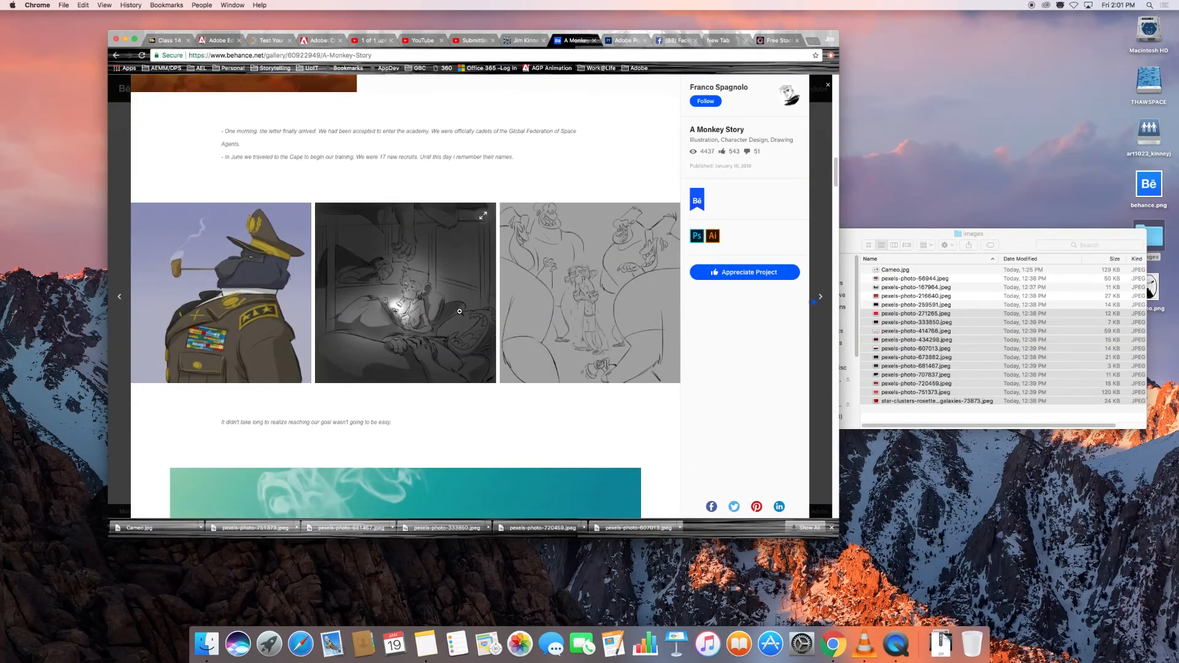
{"action": "scroll", "coordinate": [460, 312], "scroll_direction": "down", "scroll_amount": 10}
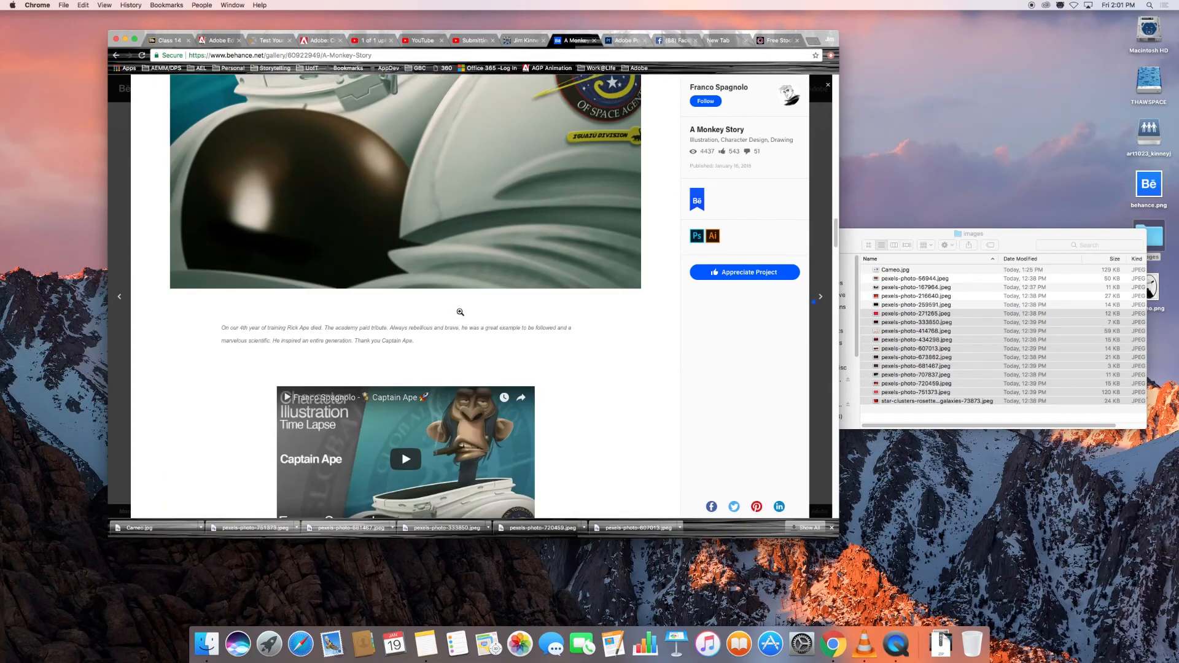
{"action": "scroll", "coordinate": [460, 312], "scroll_direction": "down", "scroll_amount": 5}
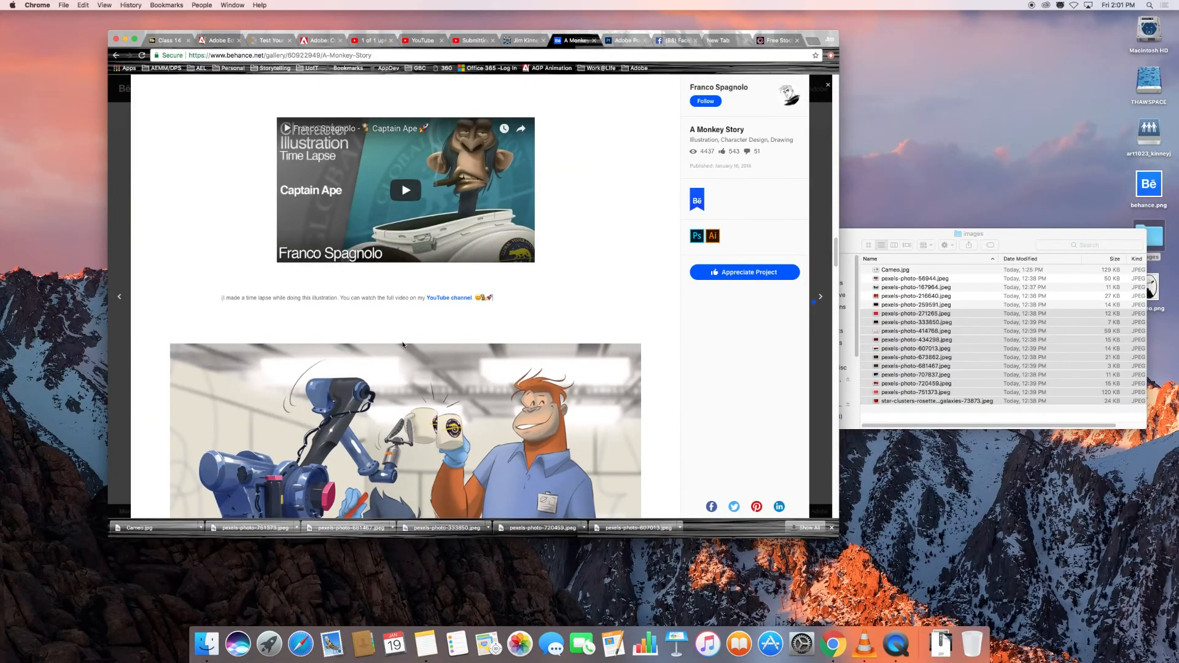
{"action": "scroll", "coordinate": [403, 345], "scroll_direction": "down", "scroll_amount": 15}
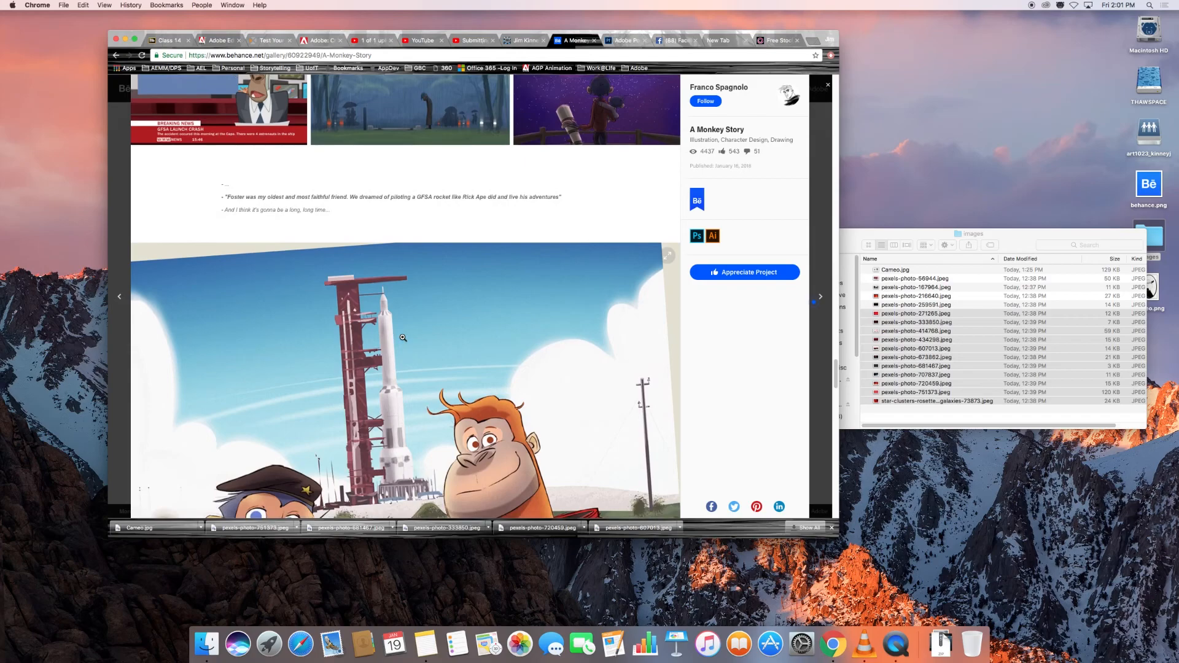
{"action": "scroll", "coordinate": [403, 338], "scroll_direction": "down", "scroll_amount": 15}
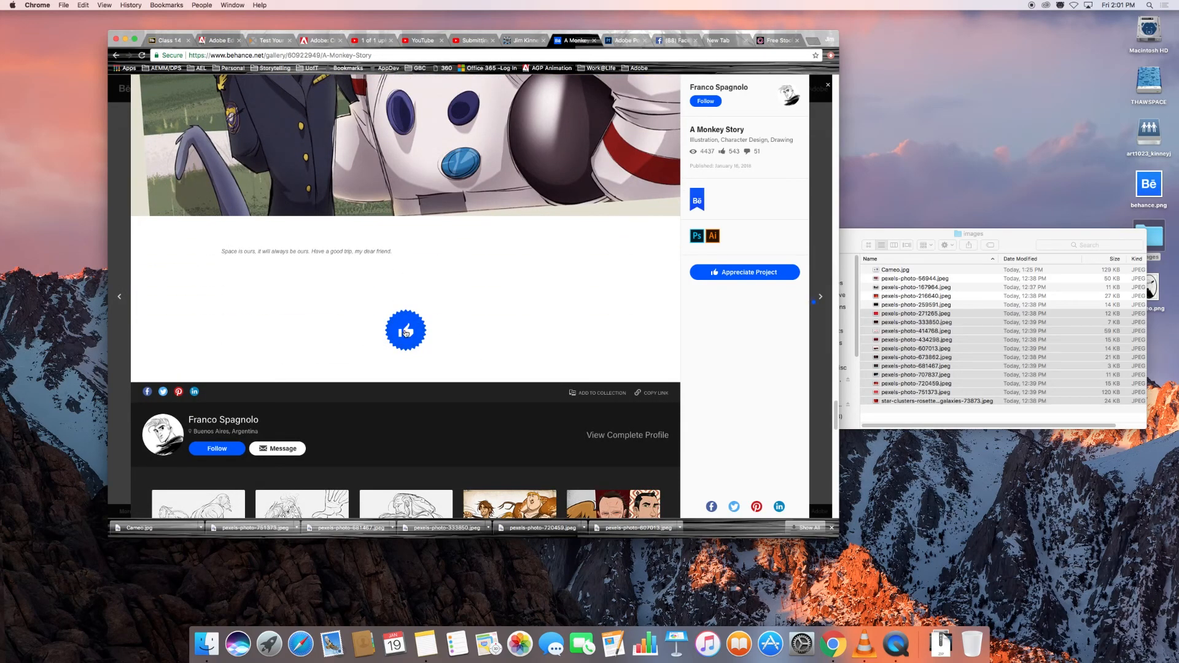
- Appreciate A Monkey Story and add it to a new collection named "Cartooning Illustration"
{"action": "left_click", "coordinate": [405, 332]}
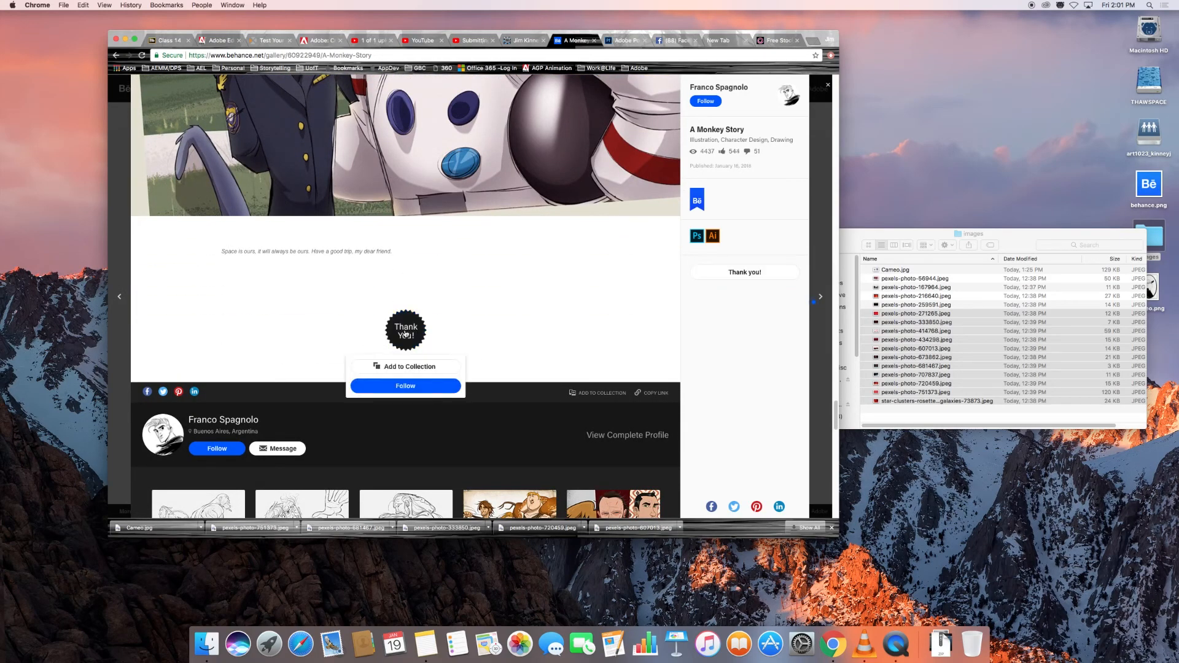
{"action": "left_click", "coordinate": [401, 367]}
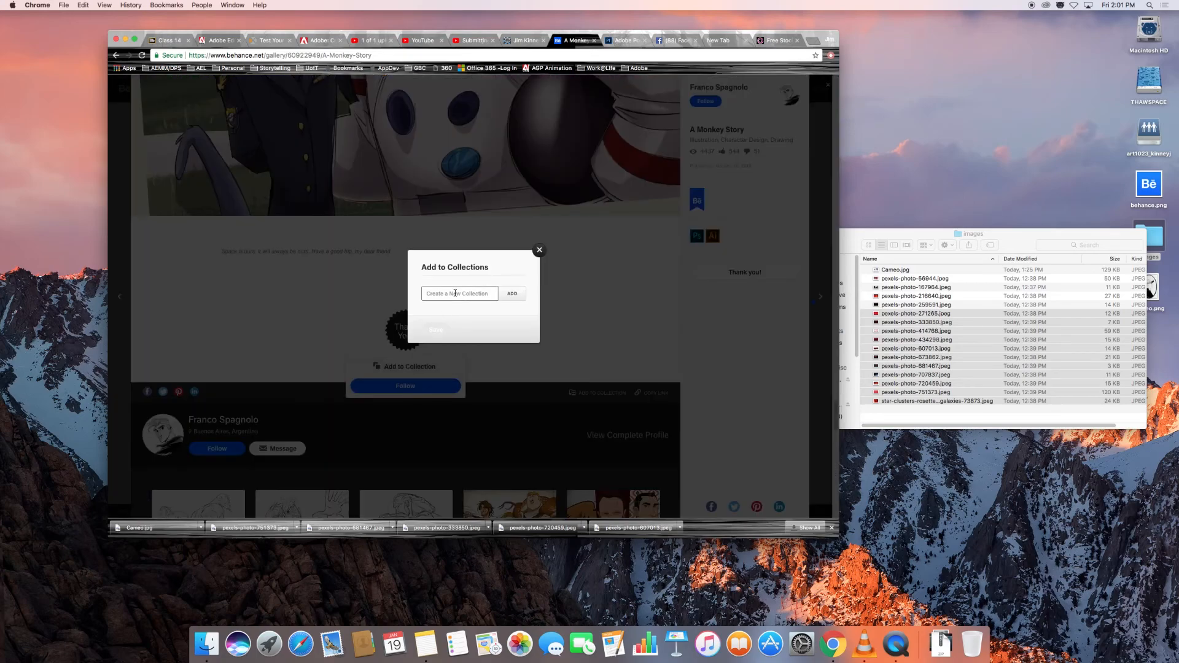
{"action": "left_click", "coordinate": [459, 293]}
{"action": "type", "text": "Ca"}
{"action": "type", "text": "rtooning Illustration"}
{"action": "key", "text": "Return"}
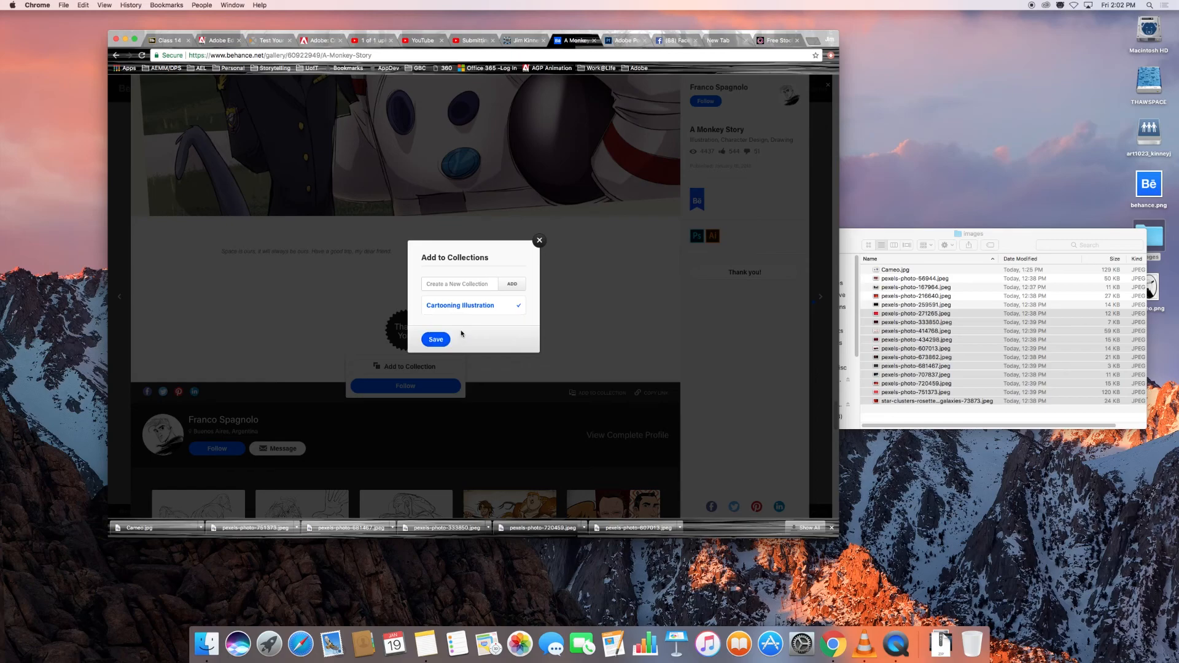
{"action": "left_click", "coordinate": [539, 241]}
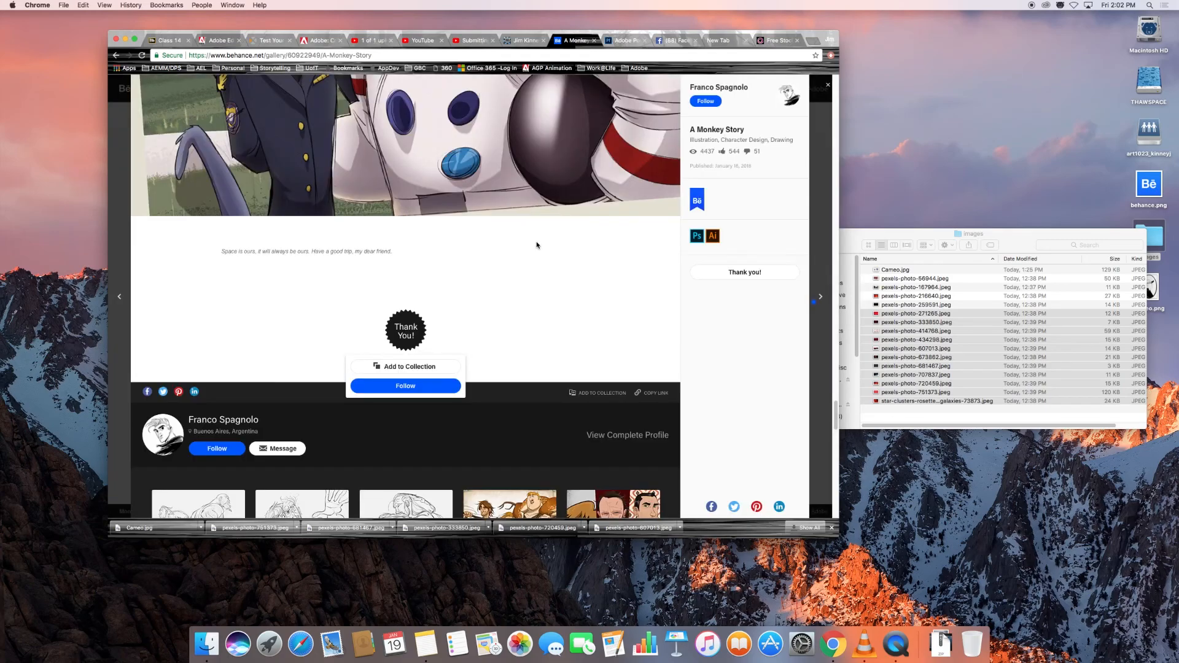
- Post the comment "Love the colour scapes that you have used. The characters are very dynamic. Keep posting!" on A Monkey Story
{"action": "scroll", "coordinate": [514, 345], "scroll_direction": "down", "scroll_amount": 1}
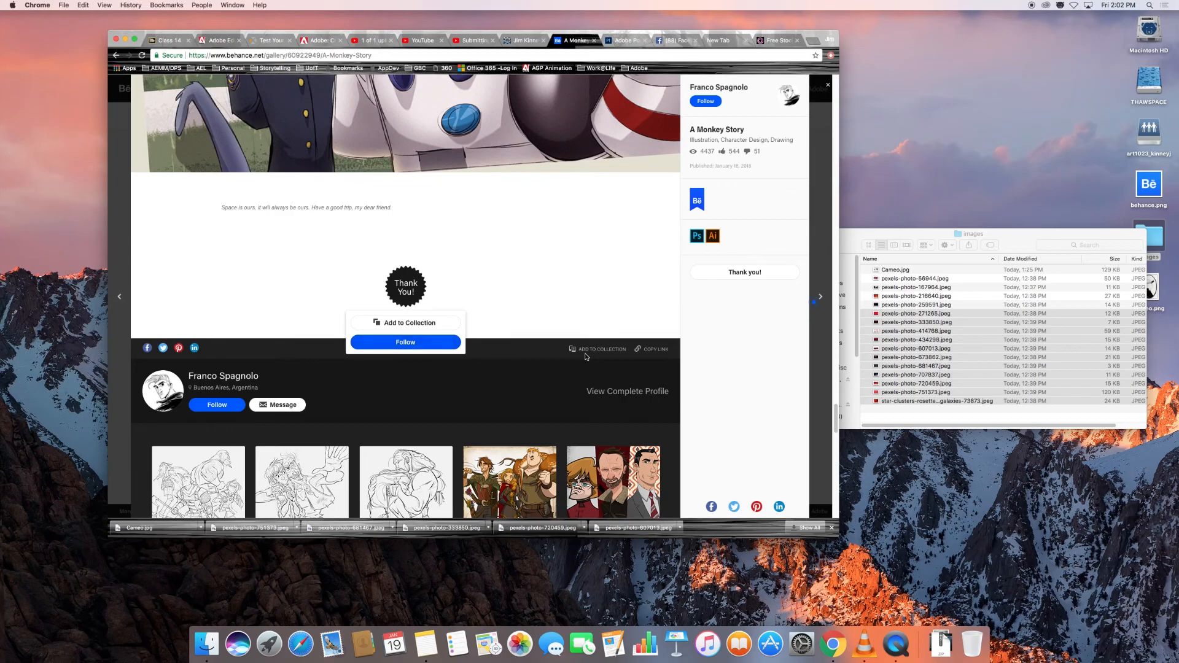
{"action": "scroll", "coordinate": [582, 355], "scroll_direction": "down", "scroll_amount": 1}
{"action": "scroll", "coordinate": [582, 355], "scroll_direction": "down", "scroll_amount": 5}
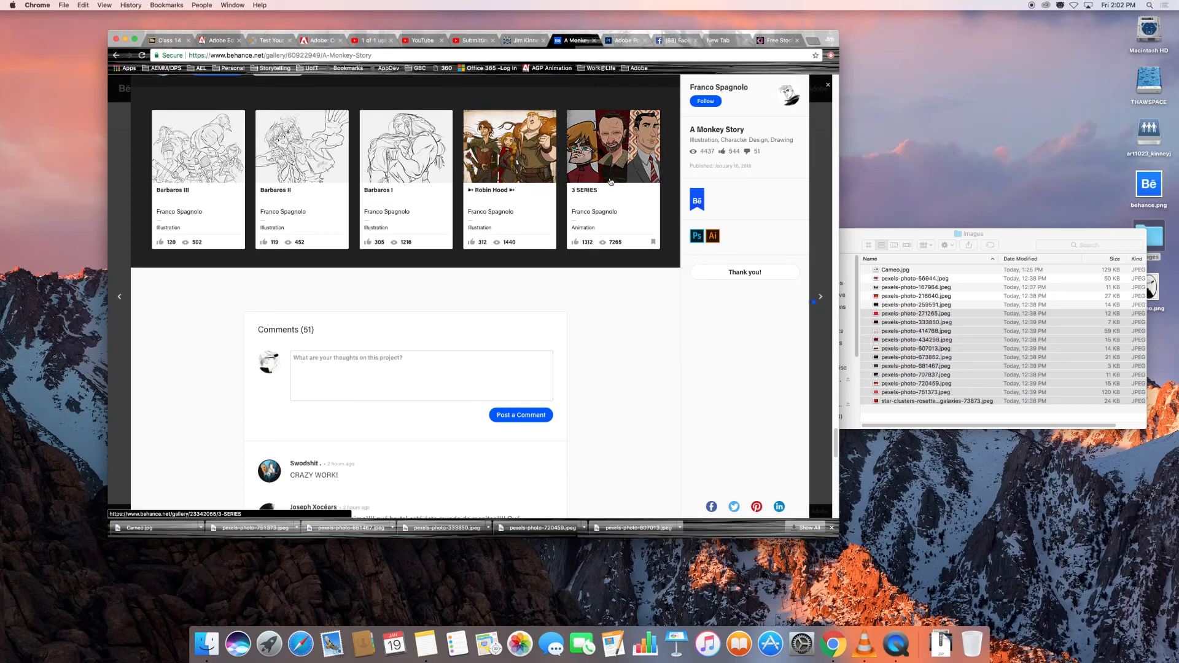
{"action": "left_click", "coordinate": [347, 373]}
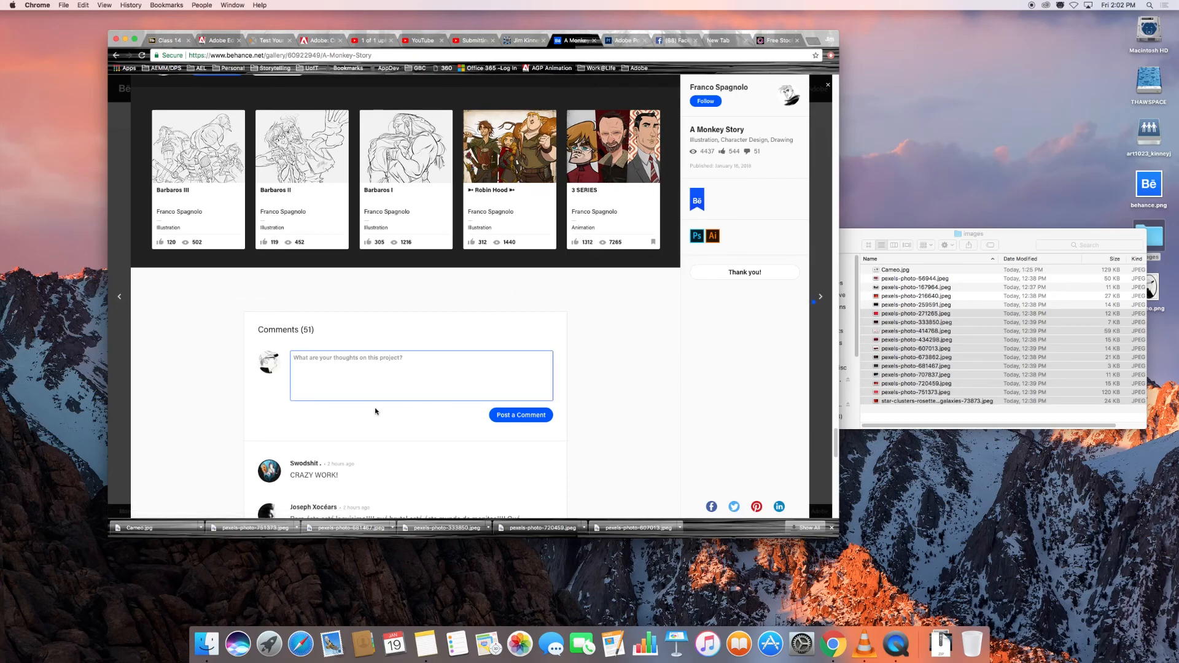
{"action": "scroll", "coordinate": [375, 410], "scroll_direction": "down", "scroll_amount": 2}
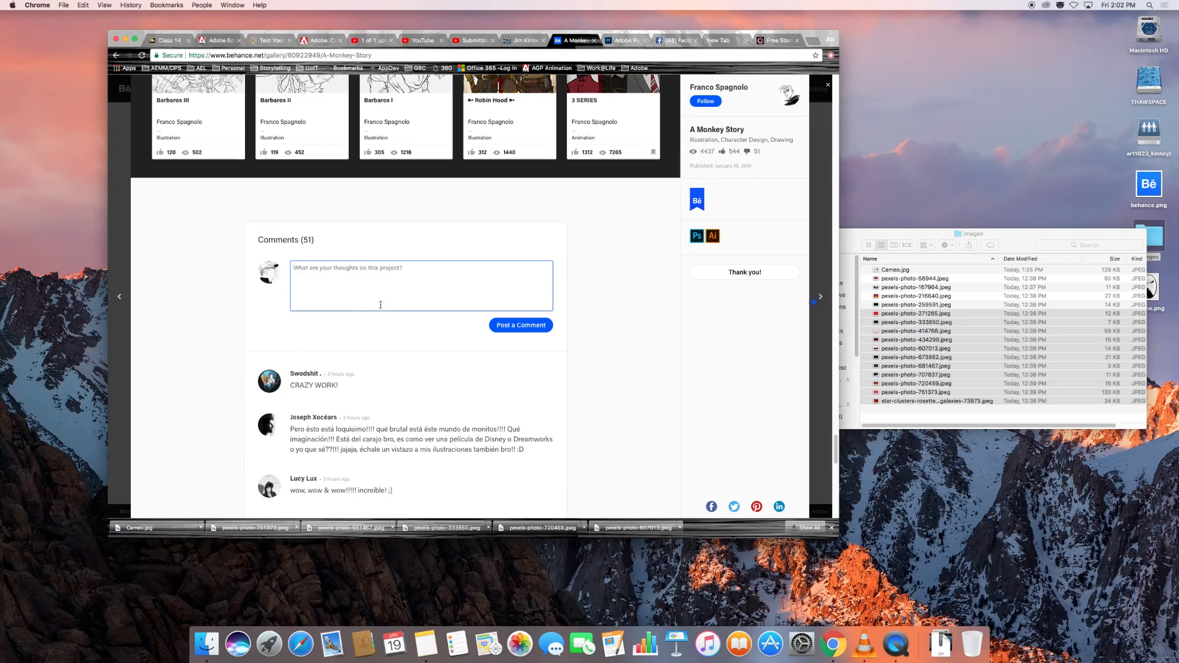
{"action": "type", "text": "Love the colour scape"}
{"action": "type", "text": "s that you have used. The character"}
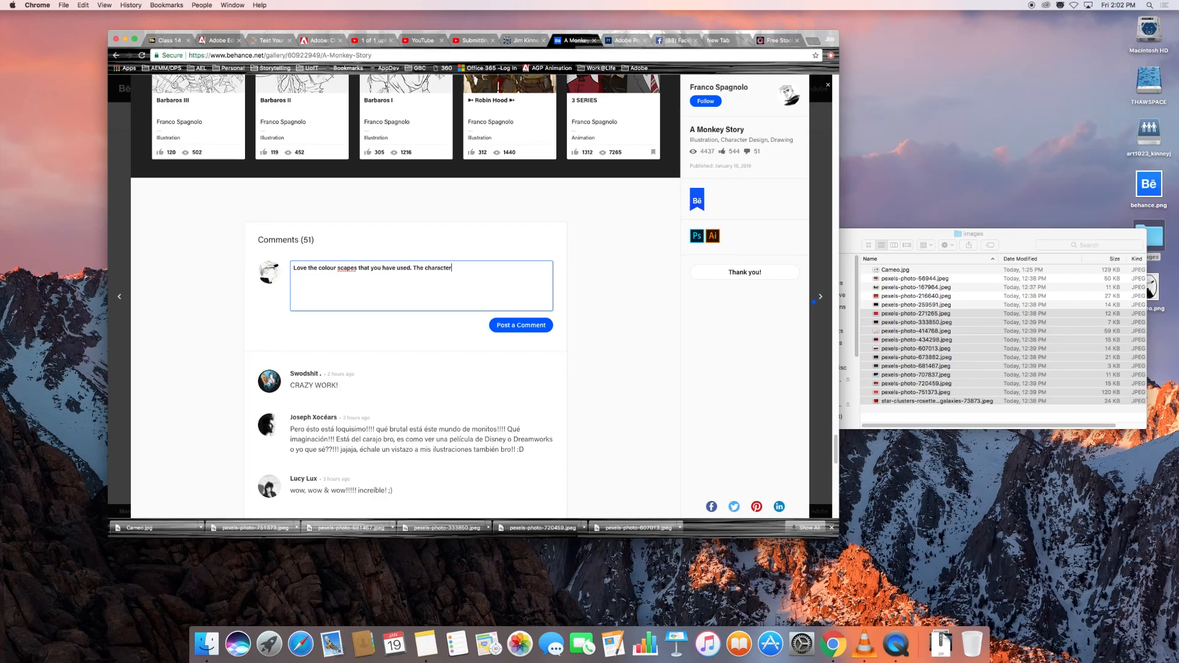
{"action": "type", "text": "s are very dynamic. Keep posting!"}
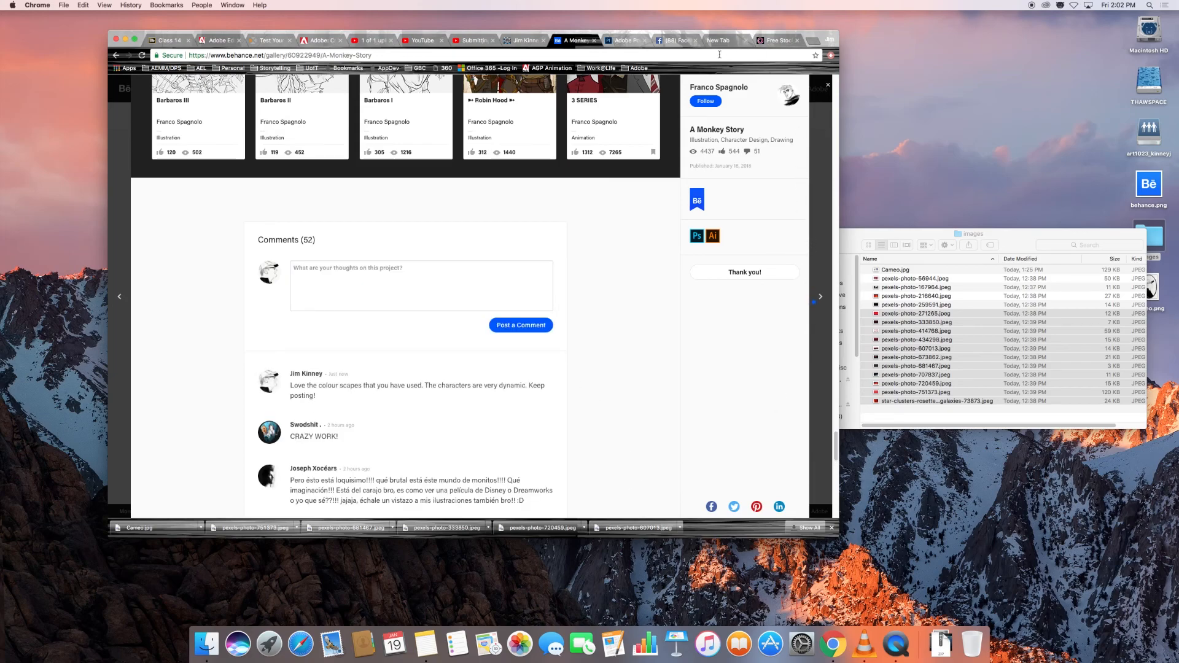
- Check where A Monkey Story was featured and which tools it lists, and close the project
{"action": "mouse_move", "coordinate": [696, 207]}
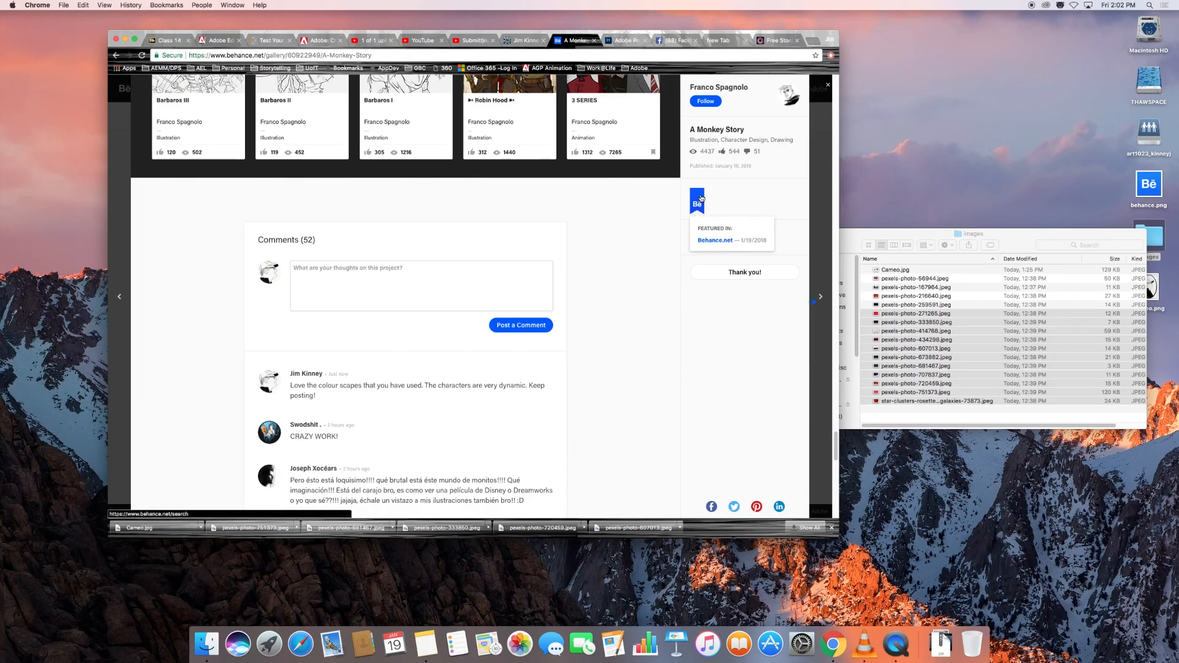
{"action": "mouse_move", "coordinate": [695, 238]}
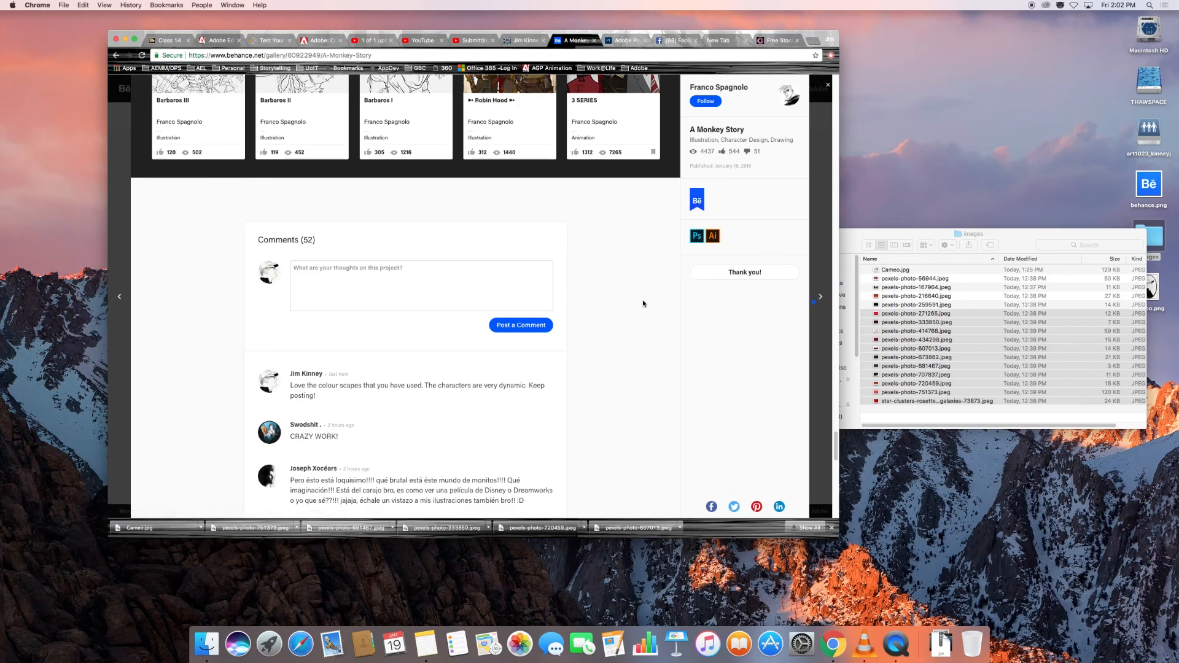
{"action": "left_click", "coordinate": [828, 86]}
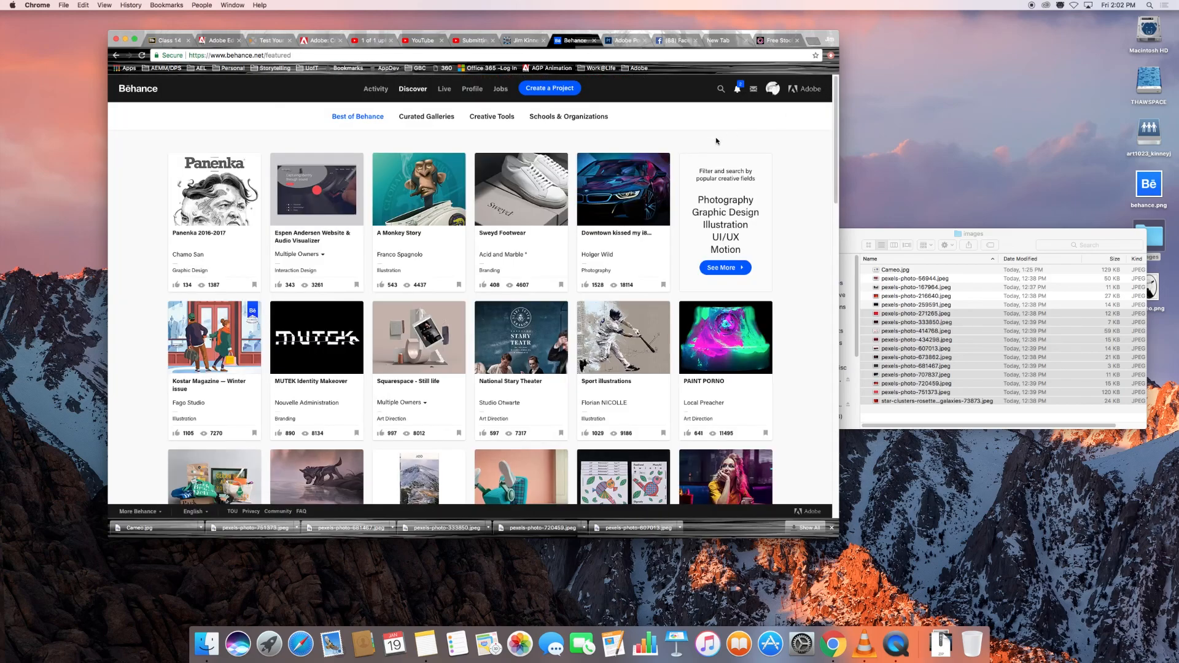
- Go to the own profile and examine its projects, collections, appreciated work and personal information
{"action": "left_click", "coordinate": [469, 90]}
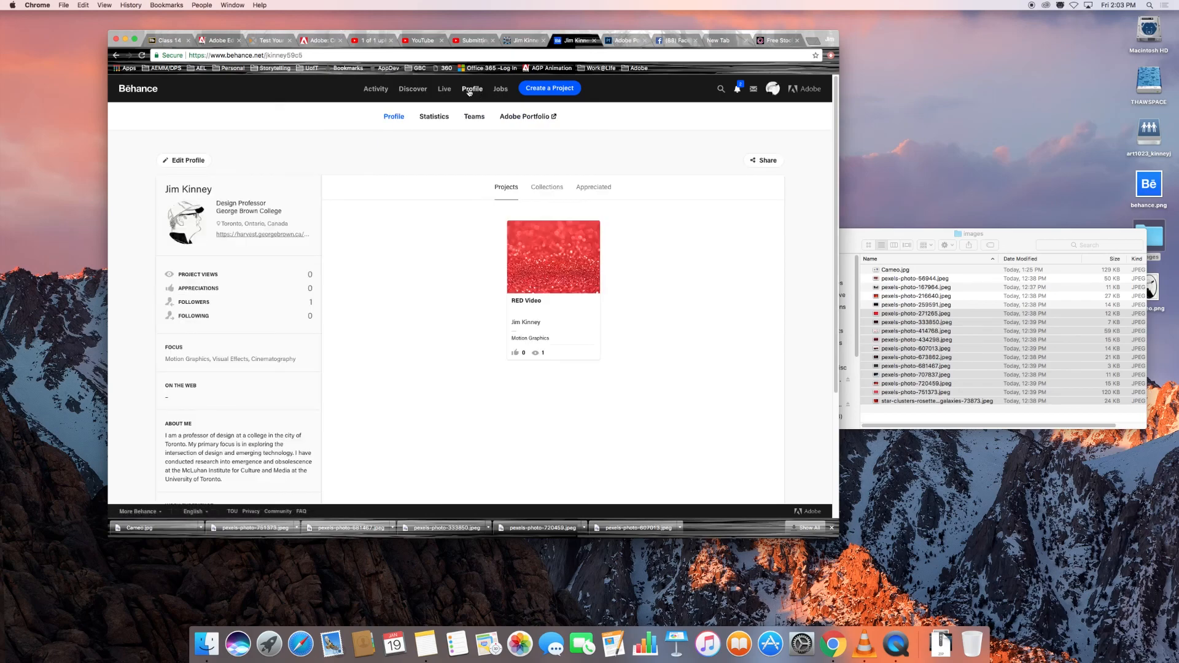
{"action": "mouse_move", "coordinate": [552, 260]}
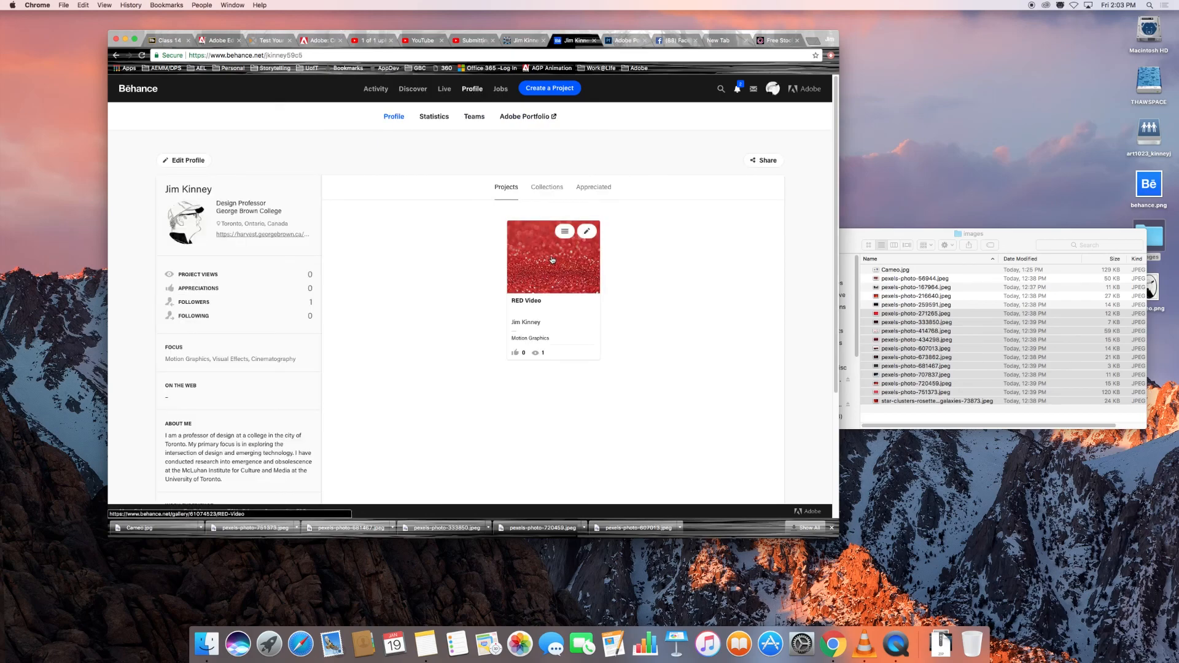
{"action": "left_click", "coordinate": [543, 187]}
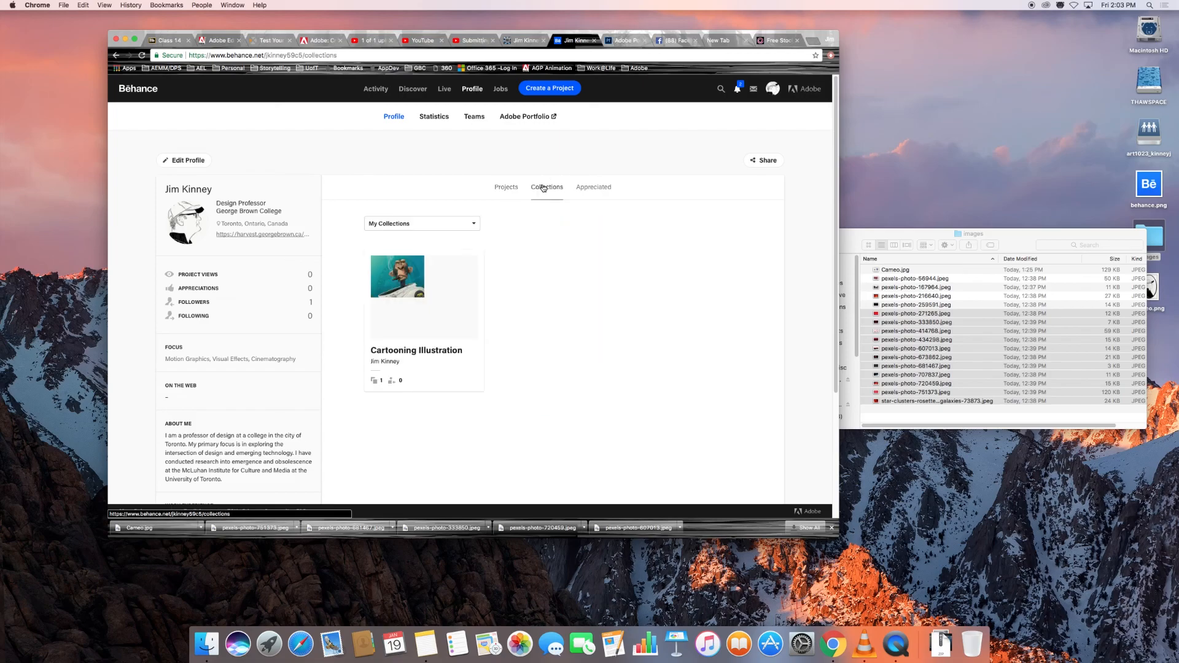
{"action": "mouse_move", "coordinate": [407, 334]}
{"action": "left_click", "coordinate": [592, 187]}
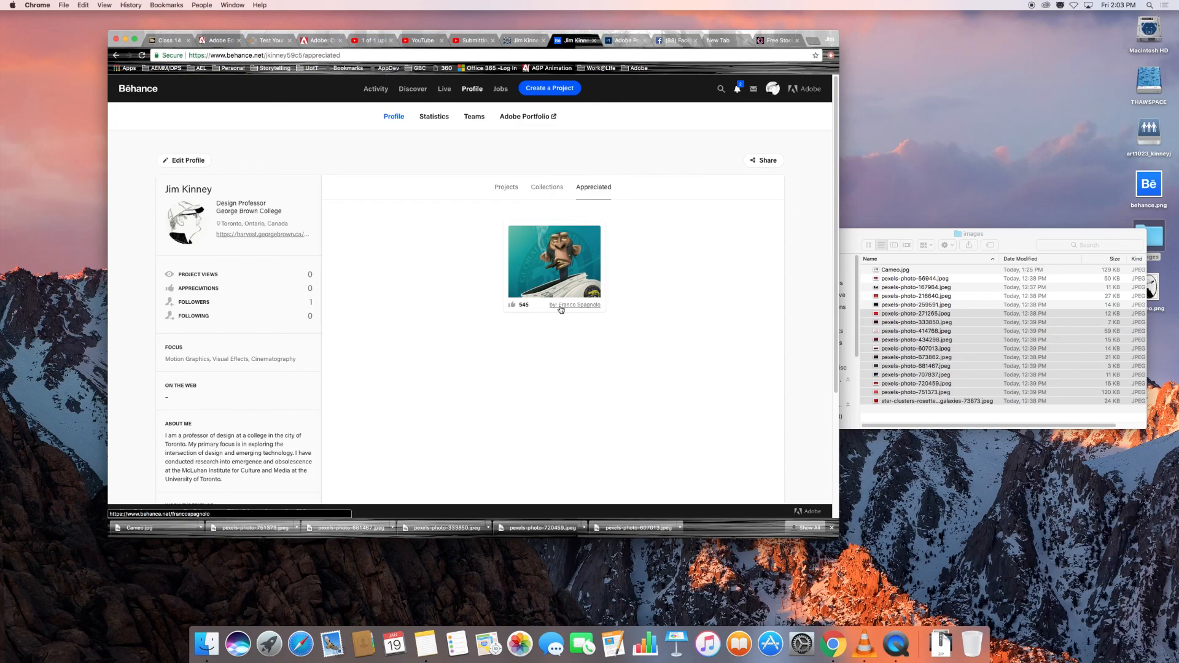
{"action": "mouse_move", "coordinate": [560, 309]}
{"action": "scroll", "coordinate": [248, 391], "scroll_direction": "down", "scroll_amount": 5}
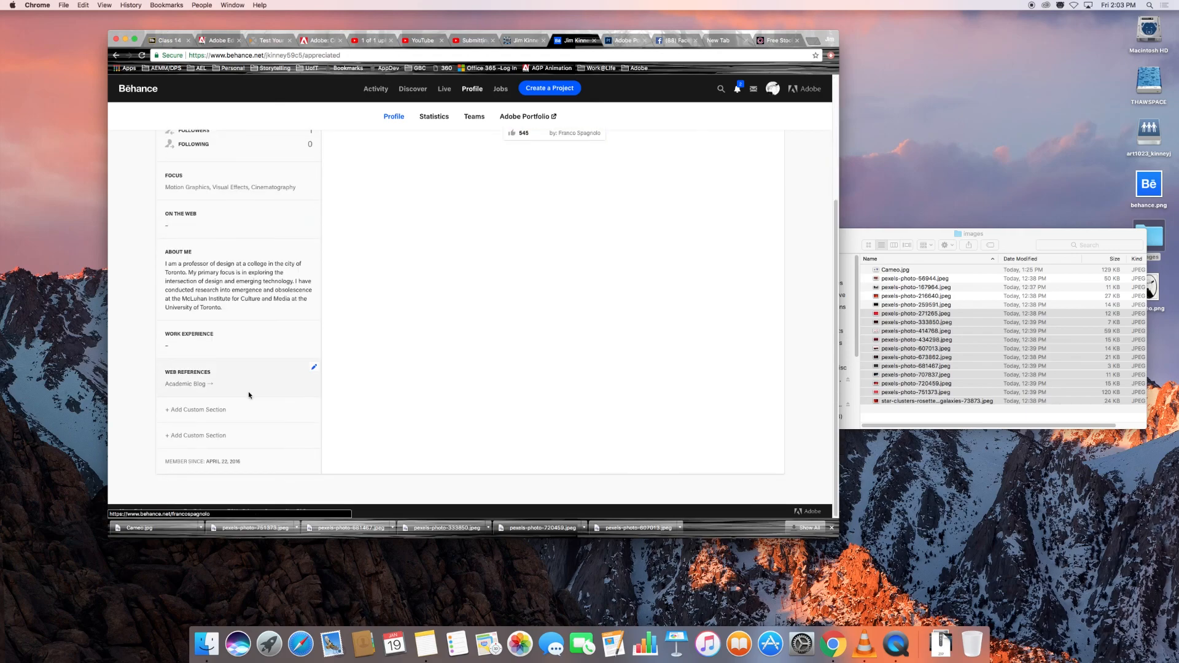
{"action": "scroll", "coordinate": [248, 391], "scroll_direction": "up", "scroll_amount": 5}
- Open the published RED Video project and review its images, texts, comments area, basic info, tools, credits and tags
{"action": "left_click", "coordinate": [511, 194]}
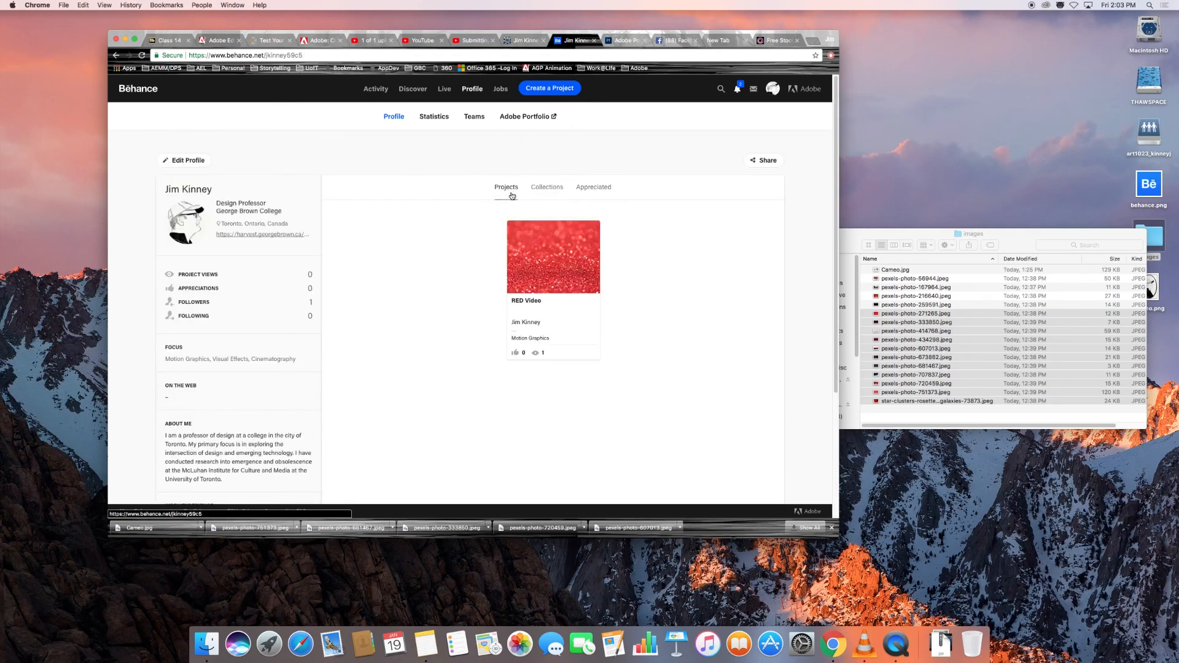
{"action": "left_click", "coordinate": [548, 275]}
{"action": "scroll", "coordinate": [421, 266], "scroll_direction": "down", "scroll_amount": 15}
{"action": "scroll", "coordinate": [421, 265], "scroll_direction": "down", "scroll_amount": 2}
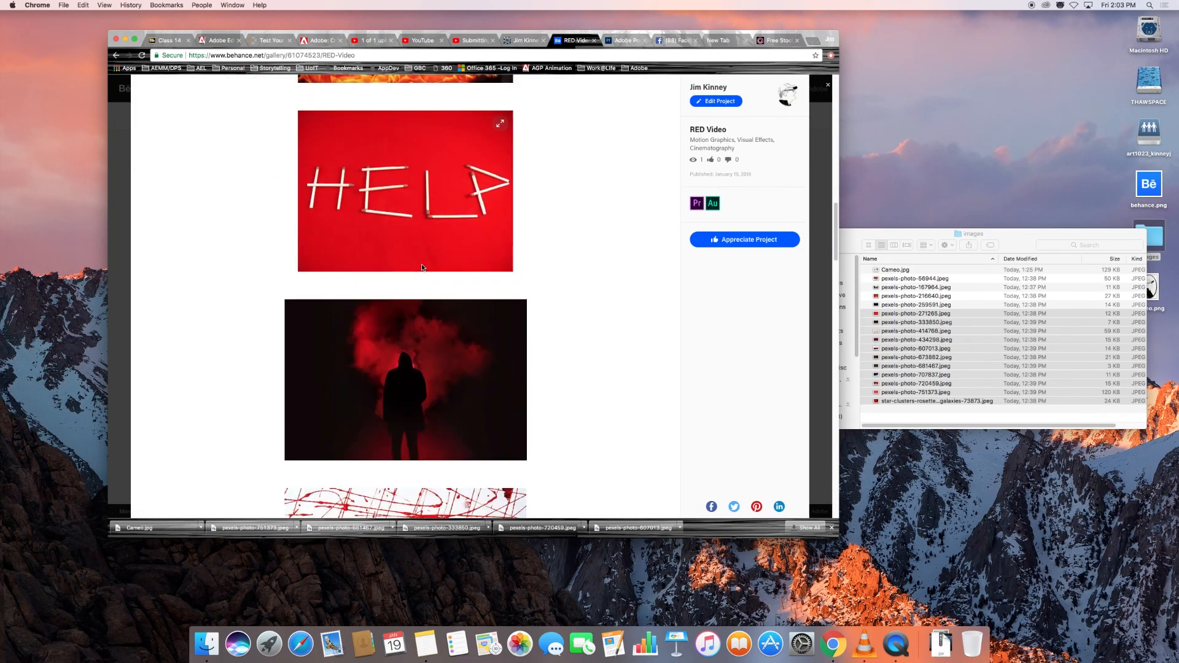
{"action": "scroll", "coordinate": [422, 266], "scroll_direction": "up", "scroll_amount": 15}
{"action": "scroll", "coordinate": [421, 266], "scroll_direction": "down", "scroll_amount": 3}
{"action": "scroll", "coordinate": [422, 267], "scroll_direction": "down", "scroll_amount": 20}
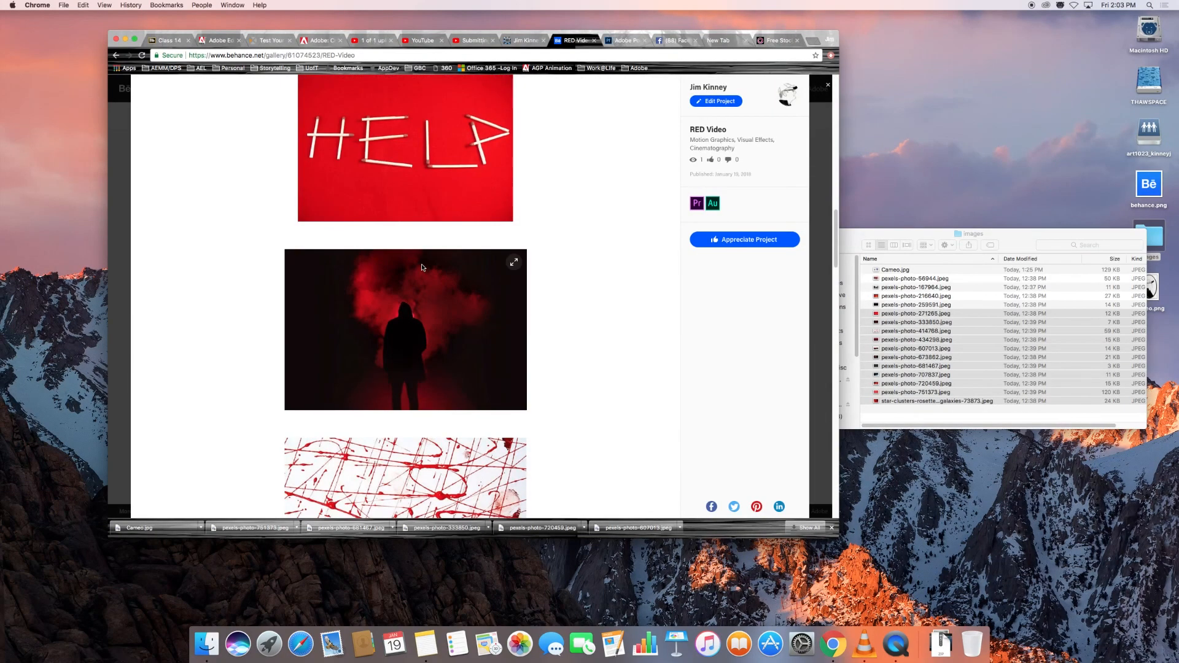
{"action": "scroll", "coordinate": [421, 267], "scroll_direction": "up", "scroll_amount": 3}
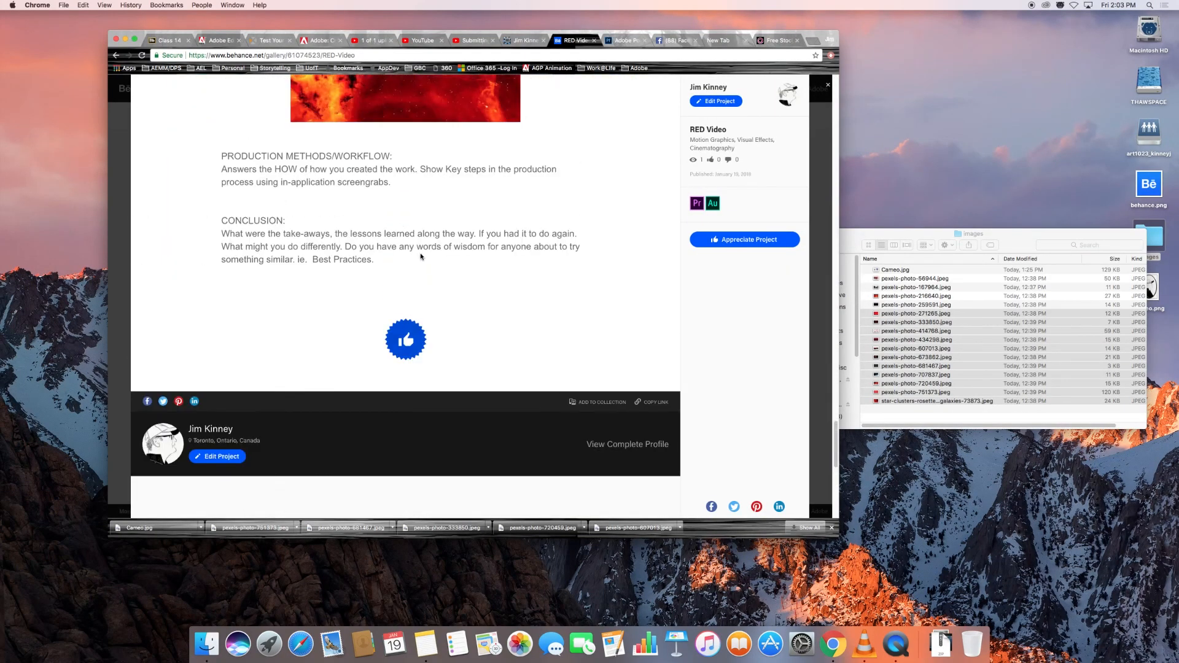
{"action": "scroll", "coordinate": [464, 321], "scroll_direction": "down", "scroll_amount": 2}
{"action": "scroll", "coordinate": [464, 321], "scroll_direction": "down", "scroll_amount": 3}
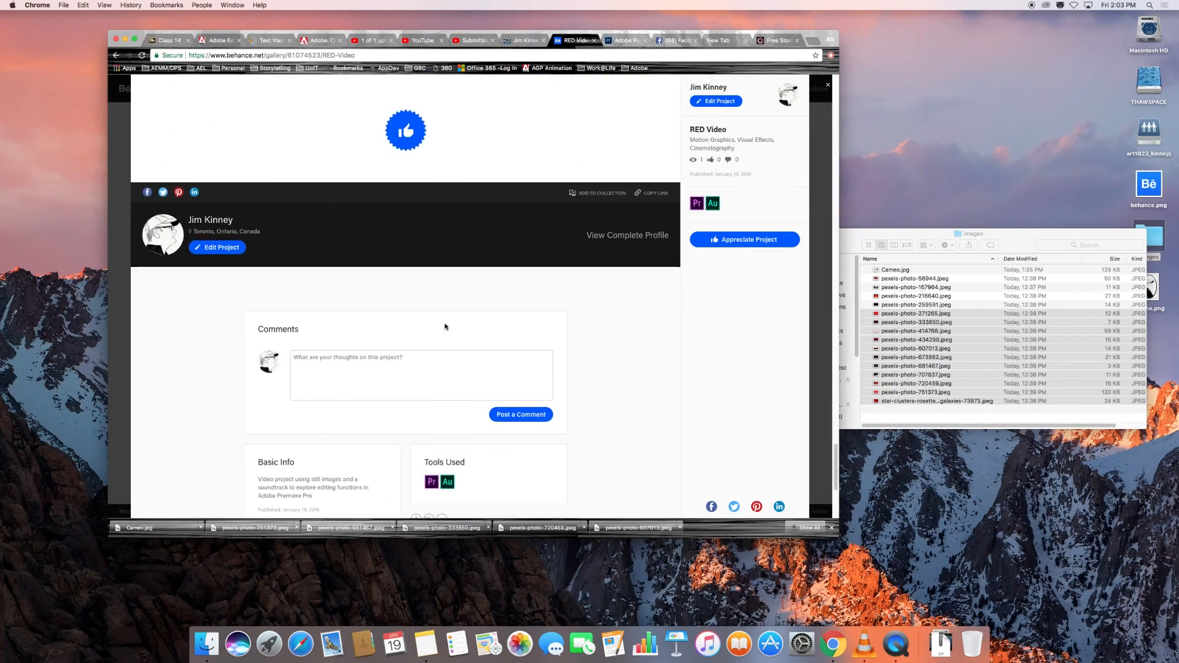
{"action": "scroll", "coordinate": [353, 368], "scroll_direction": "down", "scroll_amount": 5}
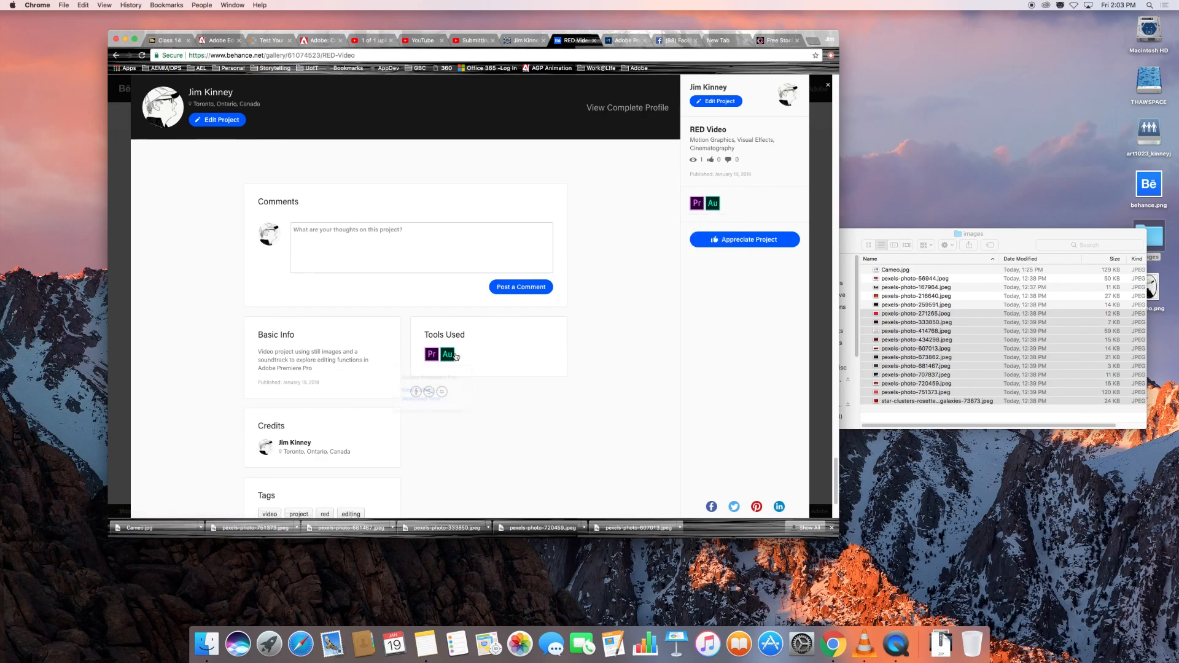
{"action": "scroll", "coordinate": [271, 369], "scroll_direction": "down", "scroll_amount": 4}
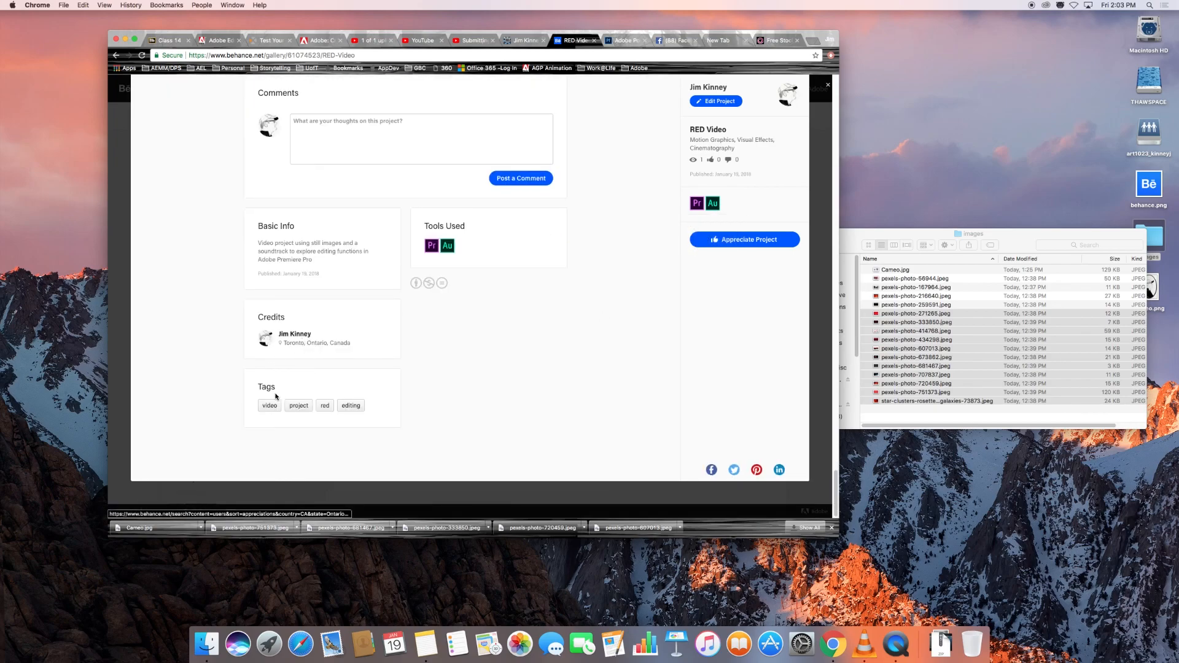
{"action": "scroll", "coordinate": [541, 340], "scroll_direction": "up", "scroll_amount": 5}
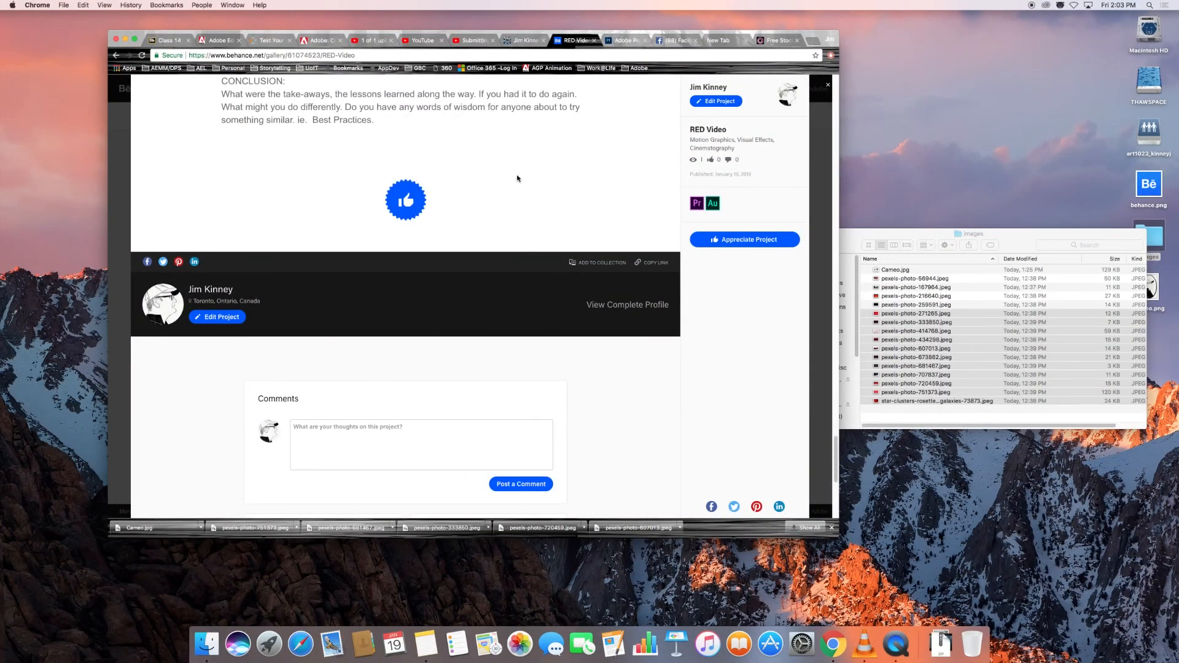
{"action": "scroll", "coordinate": [517, 178], "scroll_direction": "up", "scroll_amount": 20}
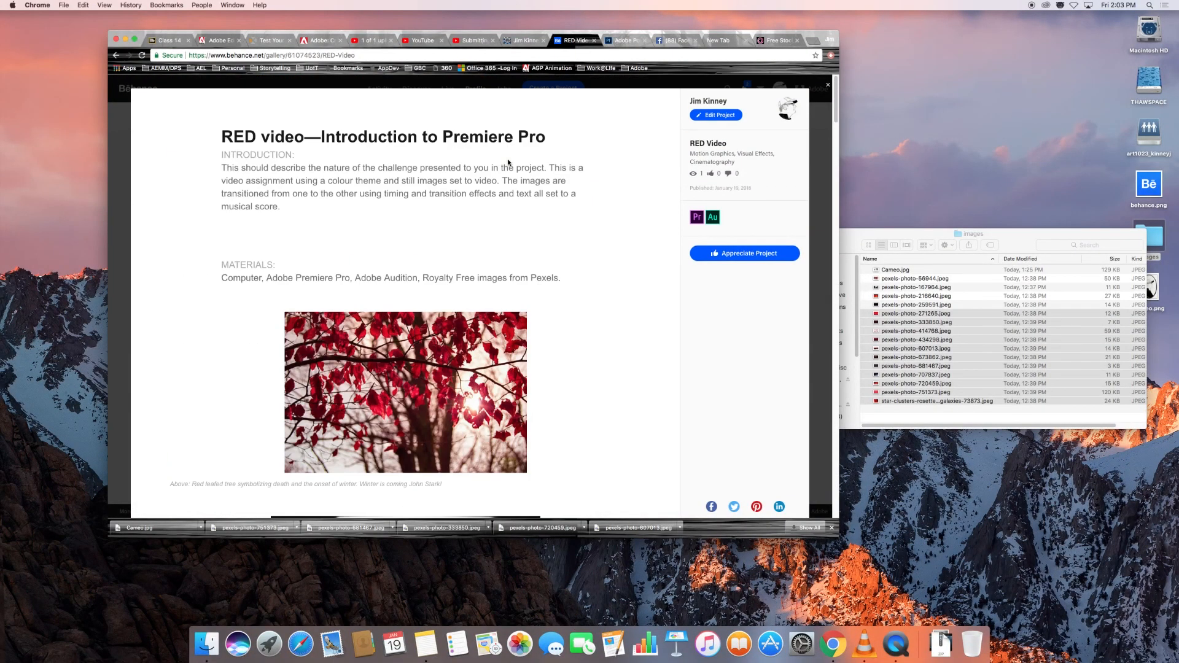